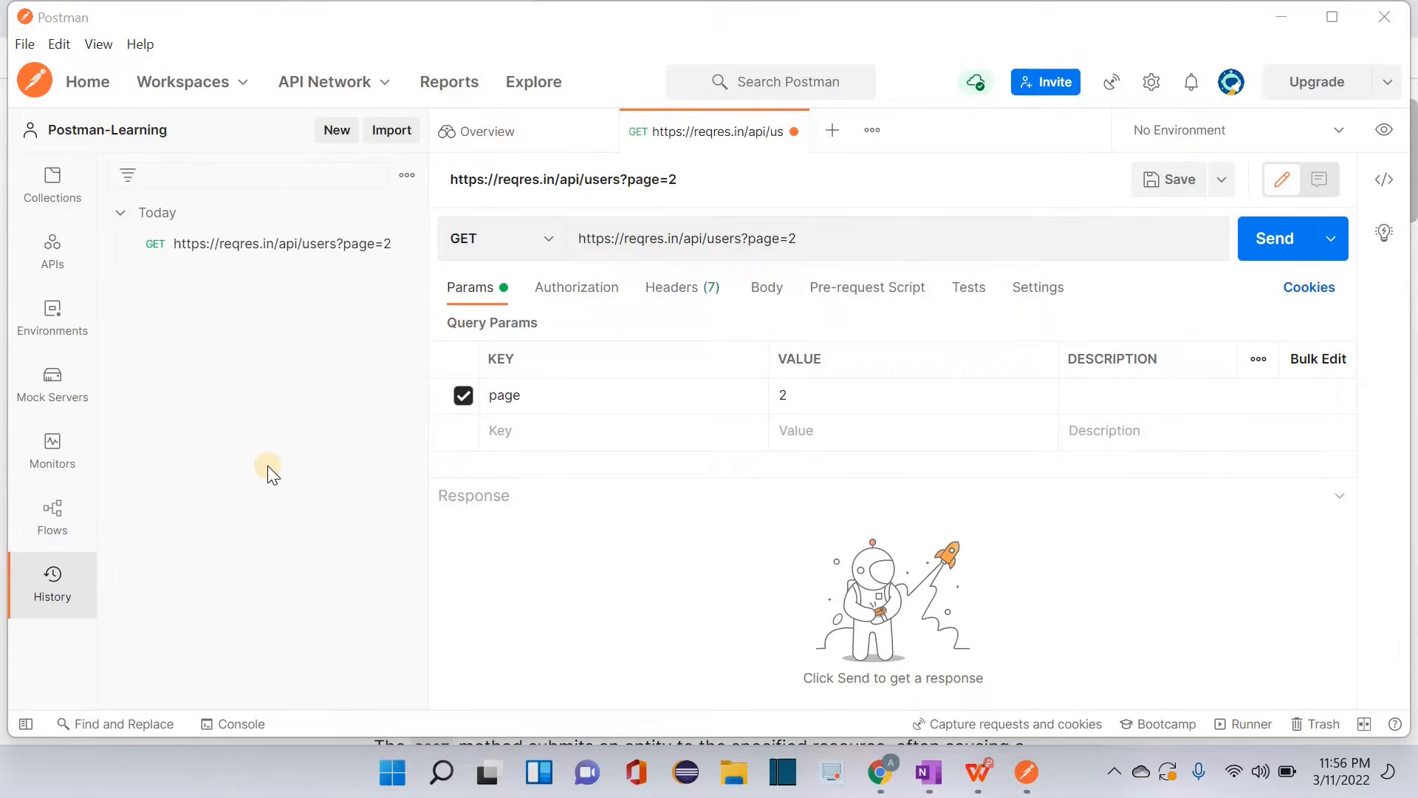
# - Review the HTTP methods available for the request, leaving it set to GET
pyautogui.click(531, 238)
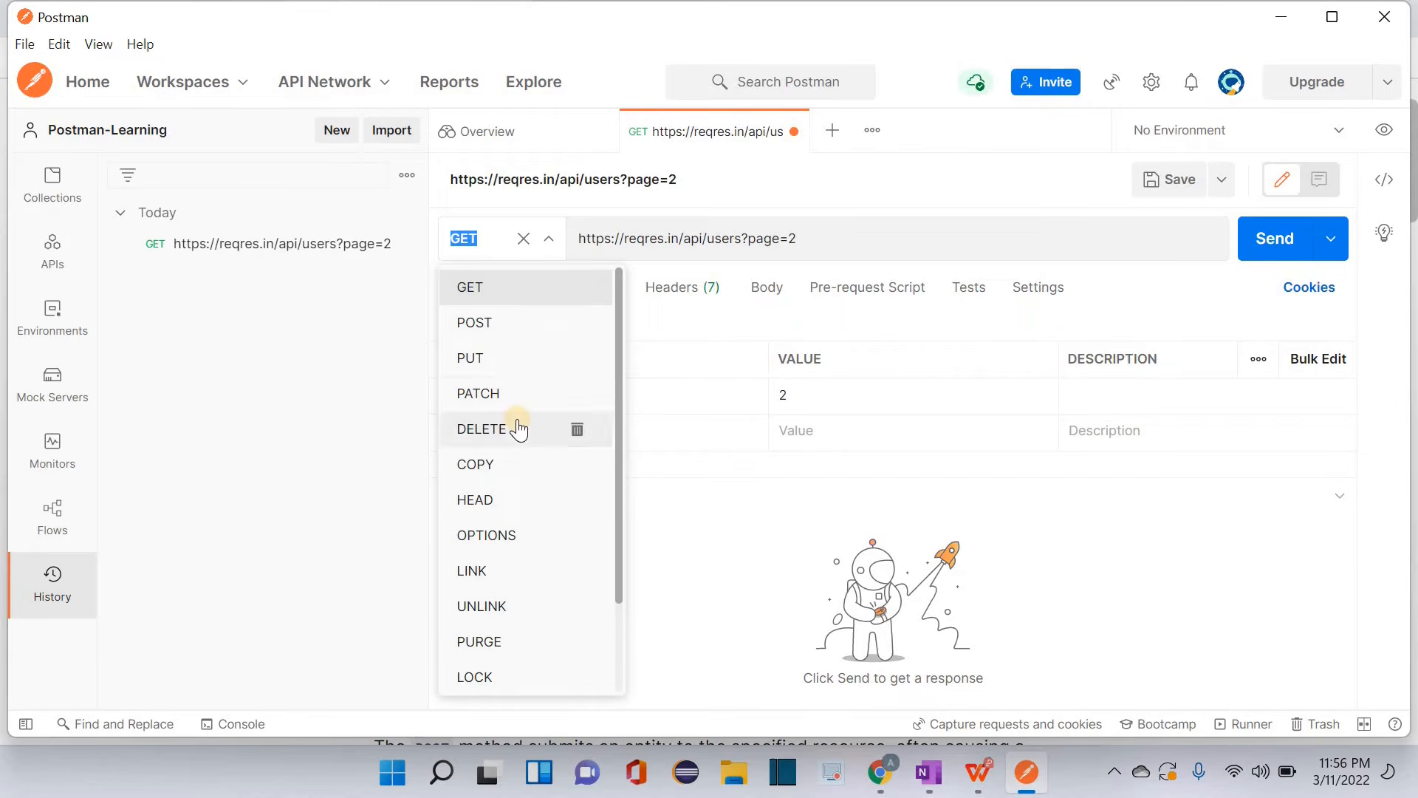
pyautogui.scroll(-3, 520, 429)
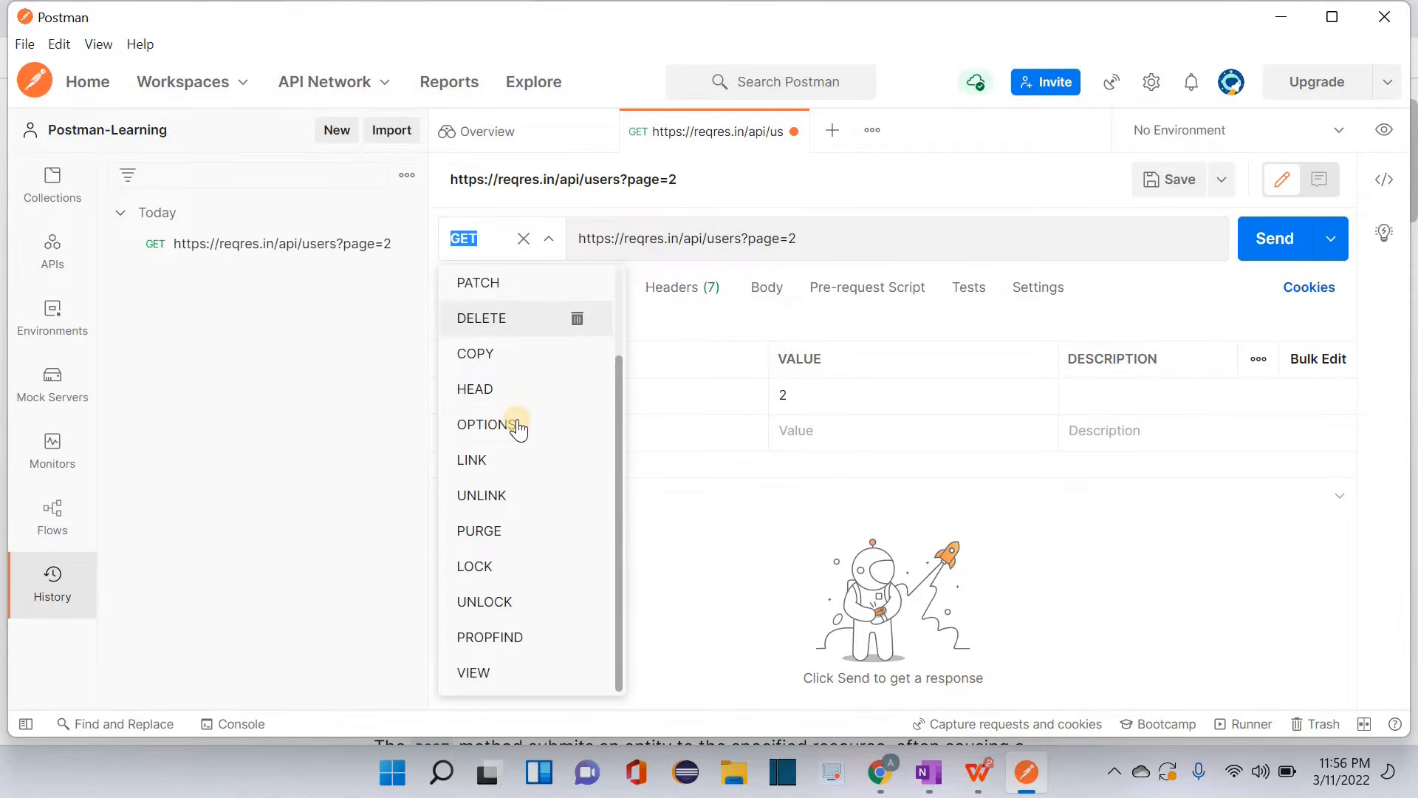
pyautogui.scroll(3, 520, 428)
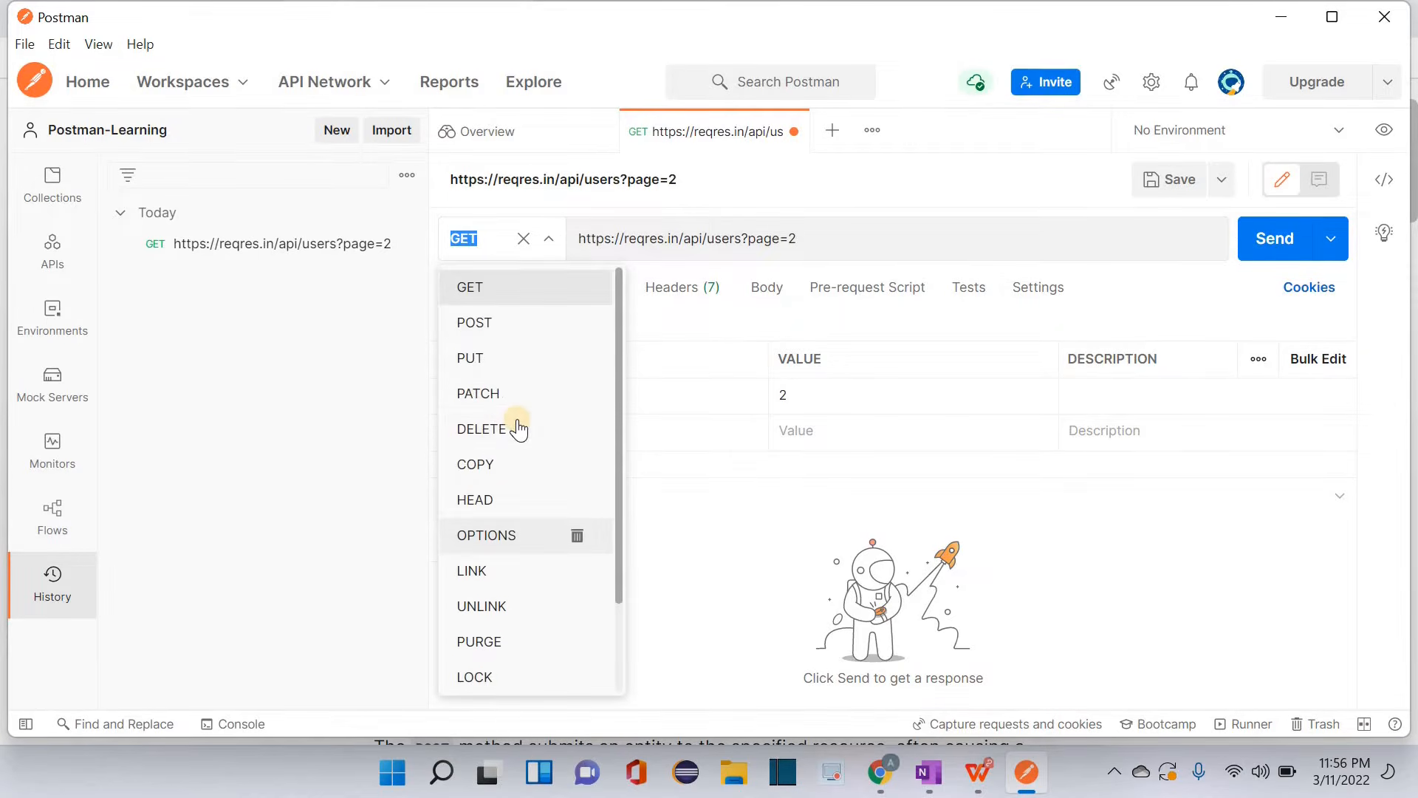
pyautogui.click(352, 402)
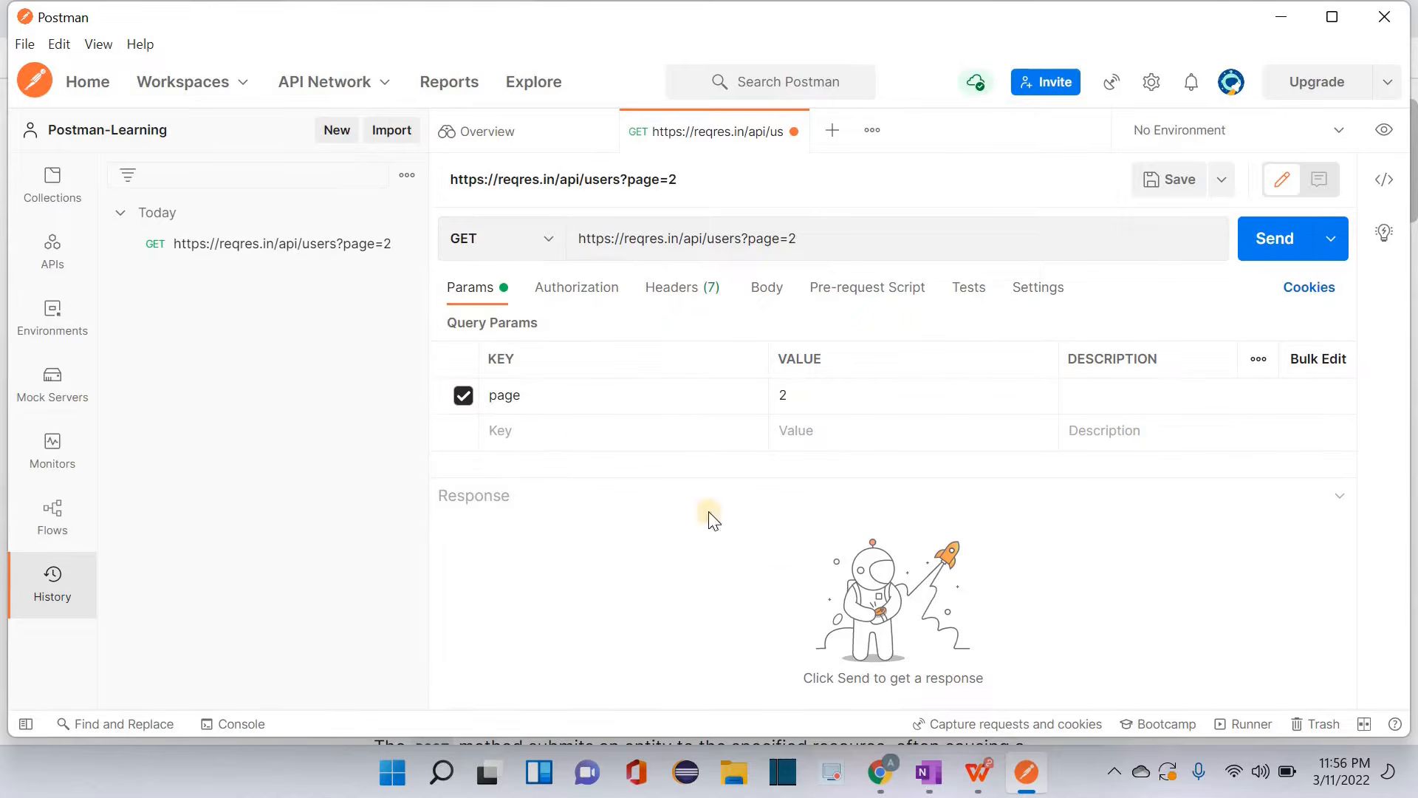
# - Switch to Chrome and read the GET method description on the MDN HTTP request methods page
pyautogui.click(889, 786)
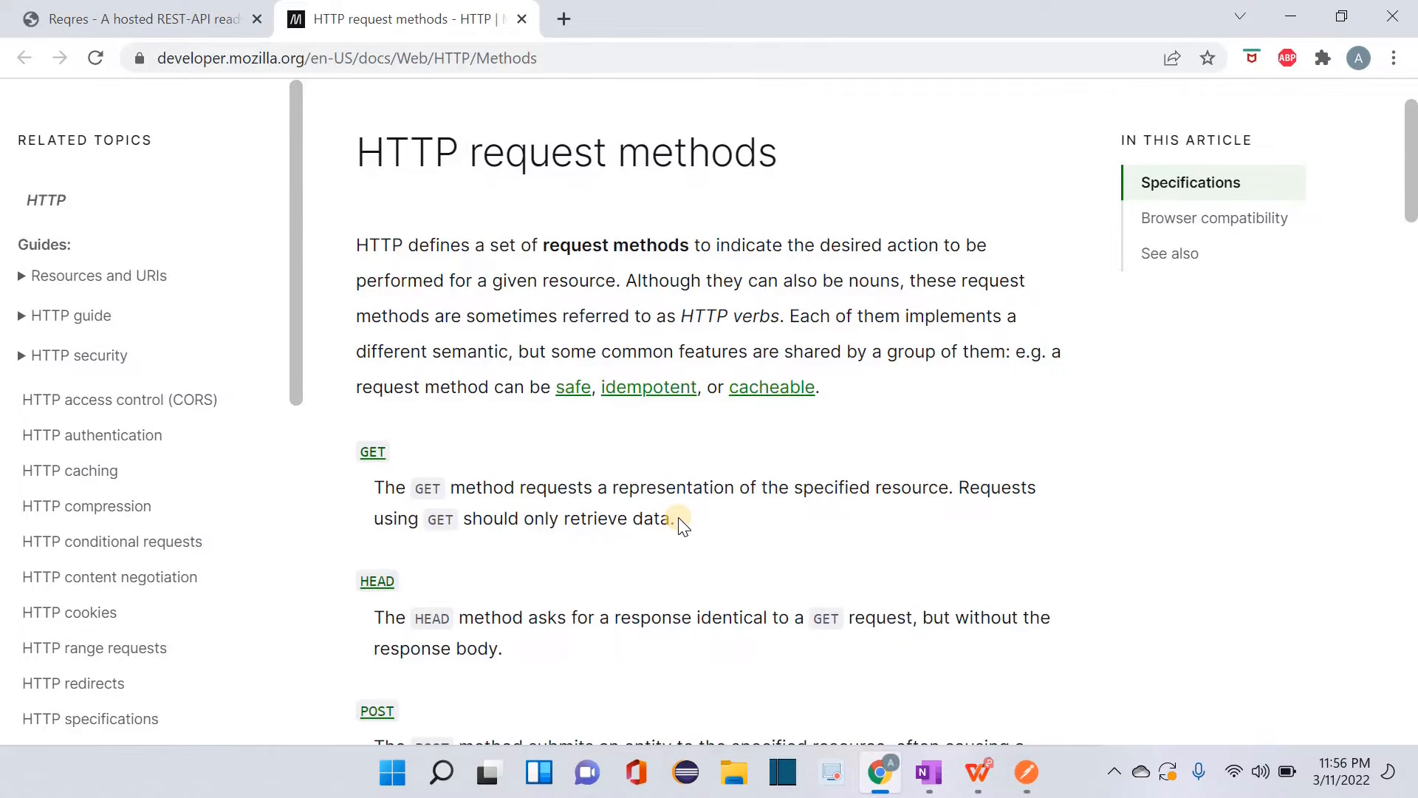
pyautogui.moveTo(680, 521); pyautogui.dragTo(369, 489)
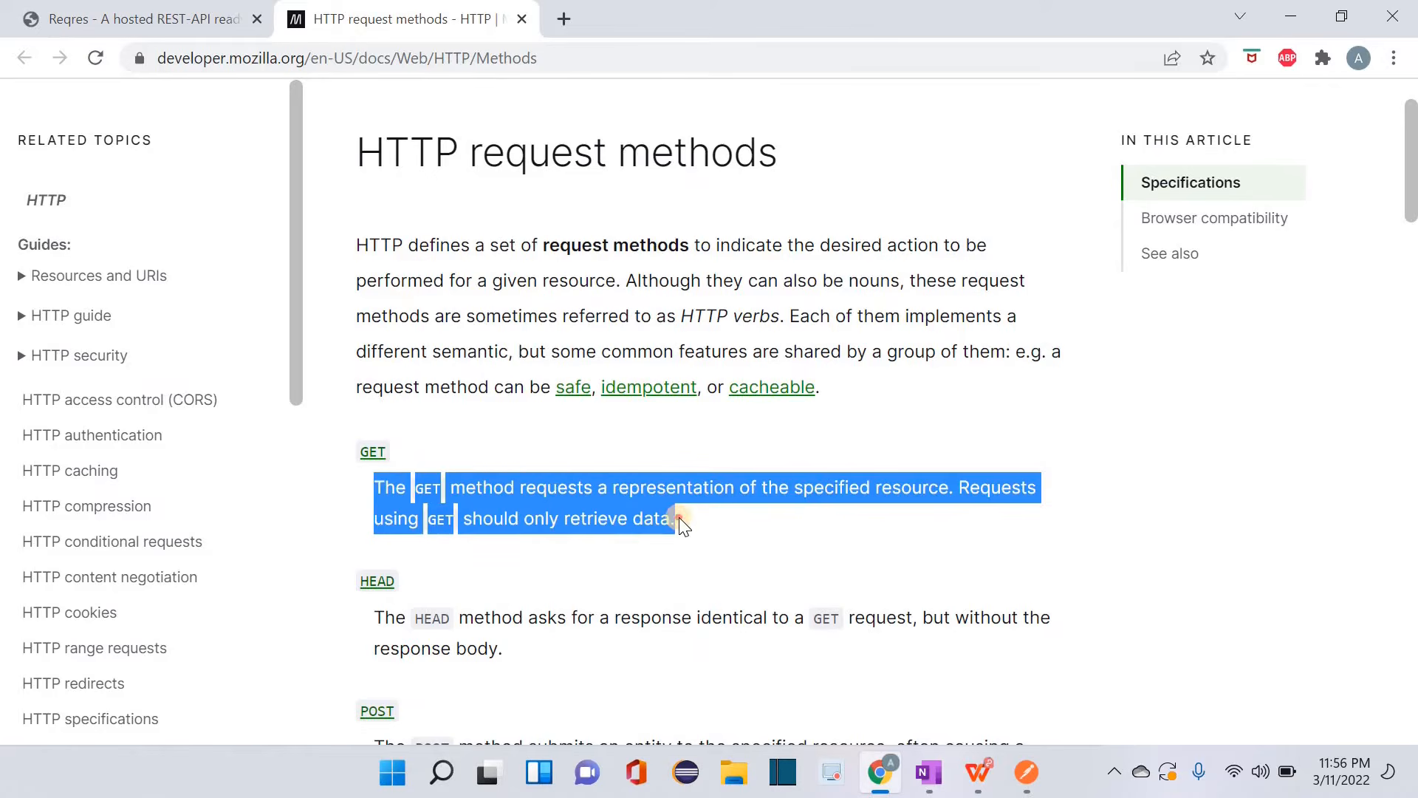
pyautogui.click(679, 521)
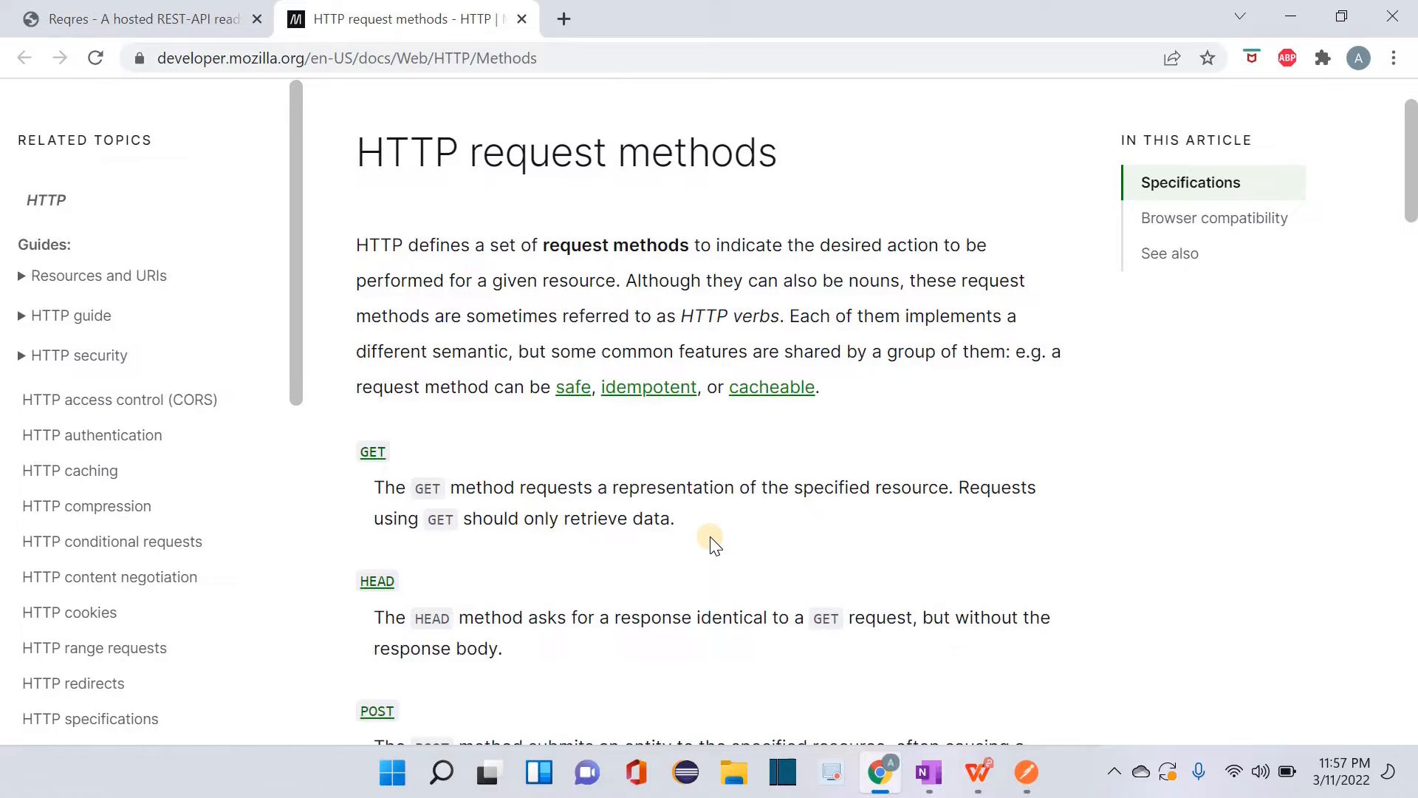
# - Open the Reqres List Users request link /api/users?page=2 in a new browser tab and examine its JSON response
pyautogui.click(169, 14)
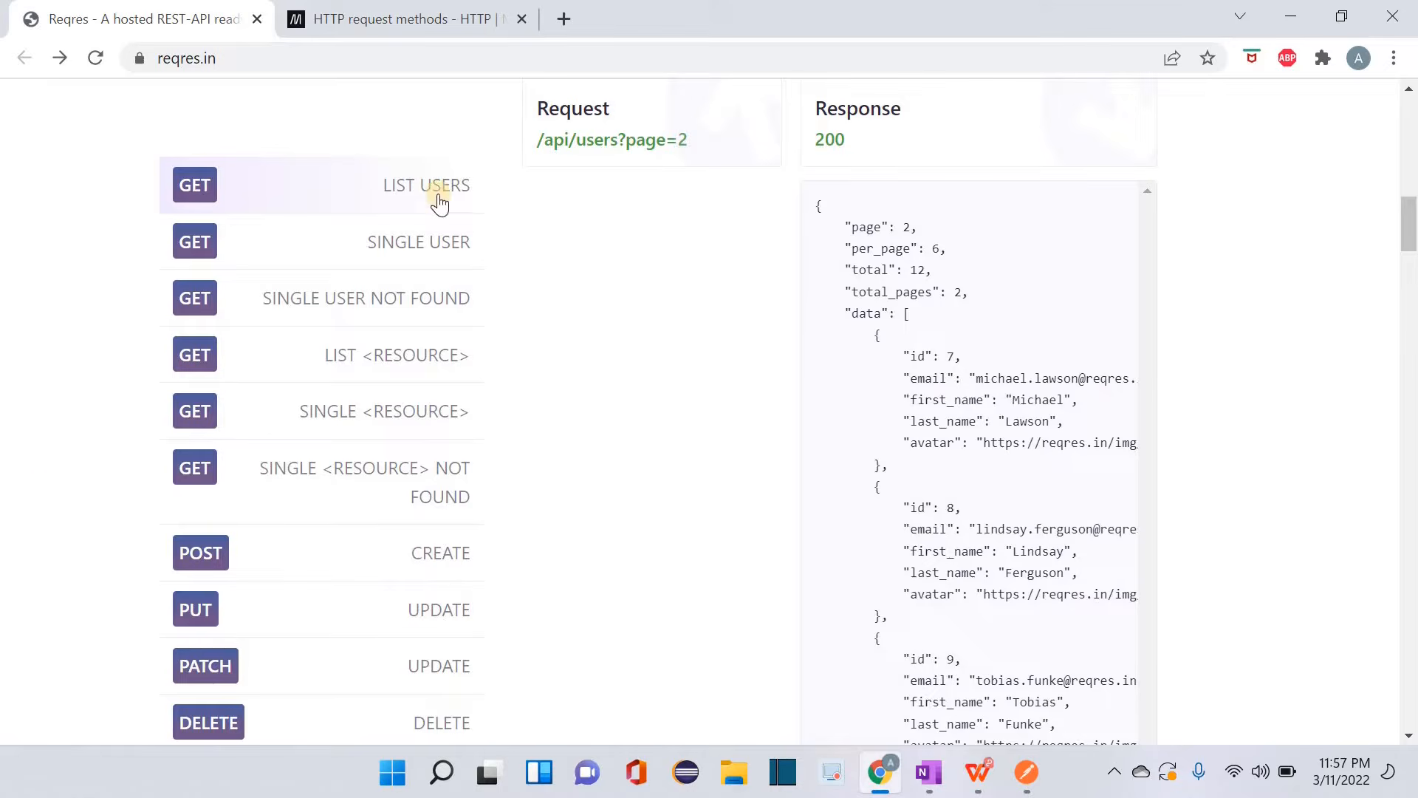
pyautogui.keyDown('ctrl'); pyautogui.click(607, 133); pyautogui.keyUp('ctrl')
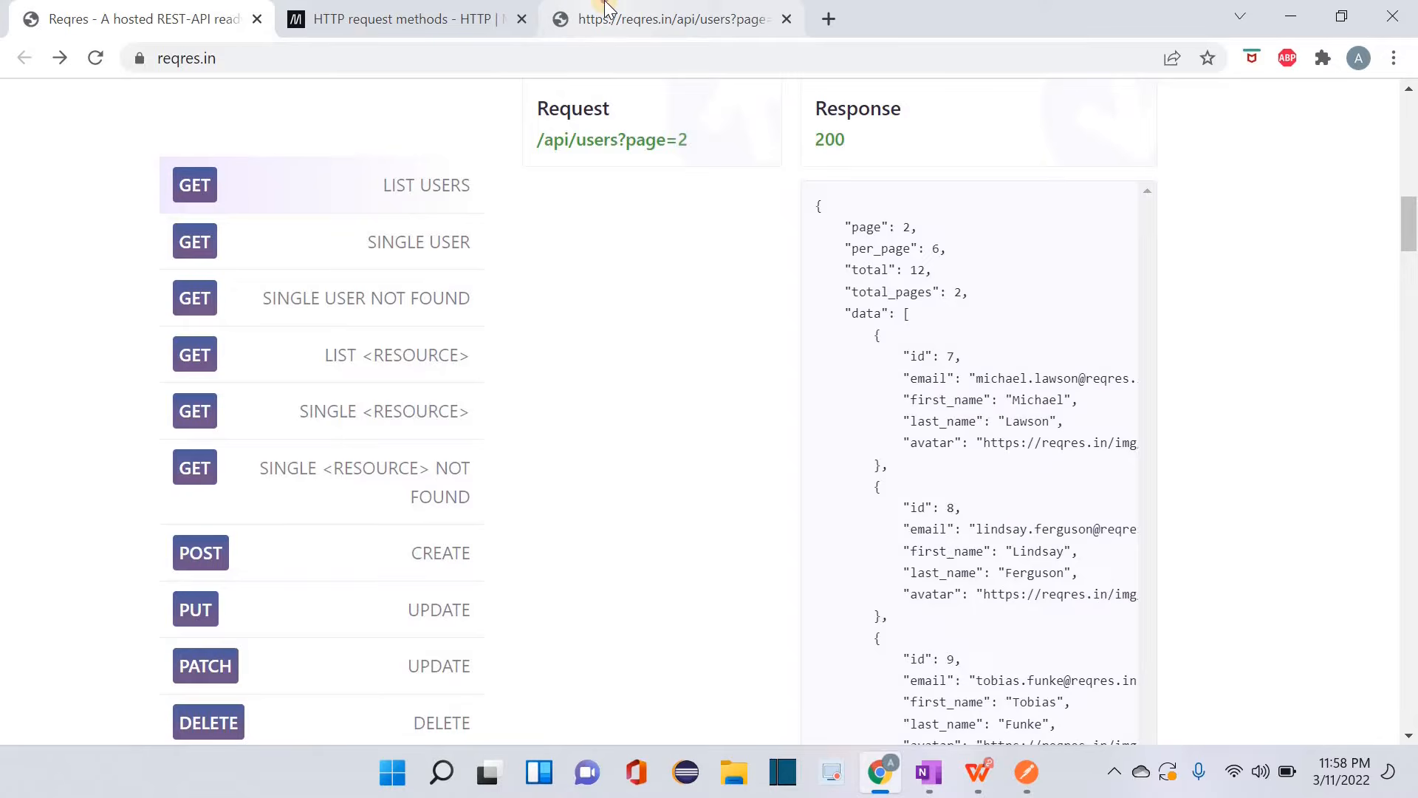
pyautogui.click(608, 10)
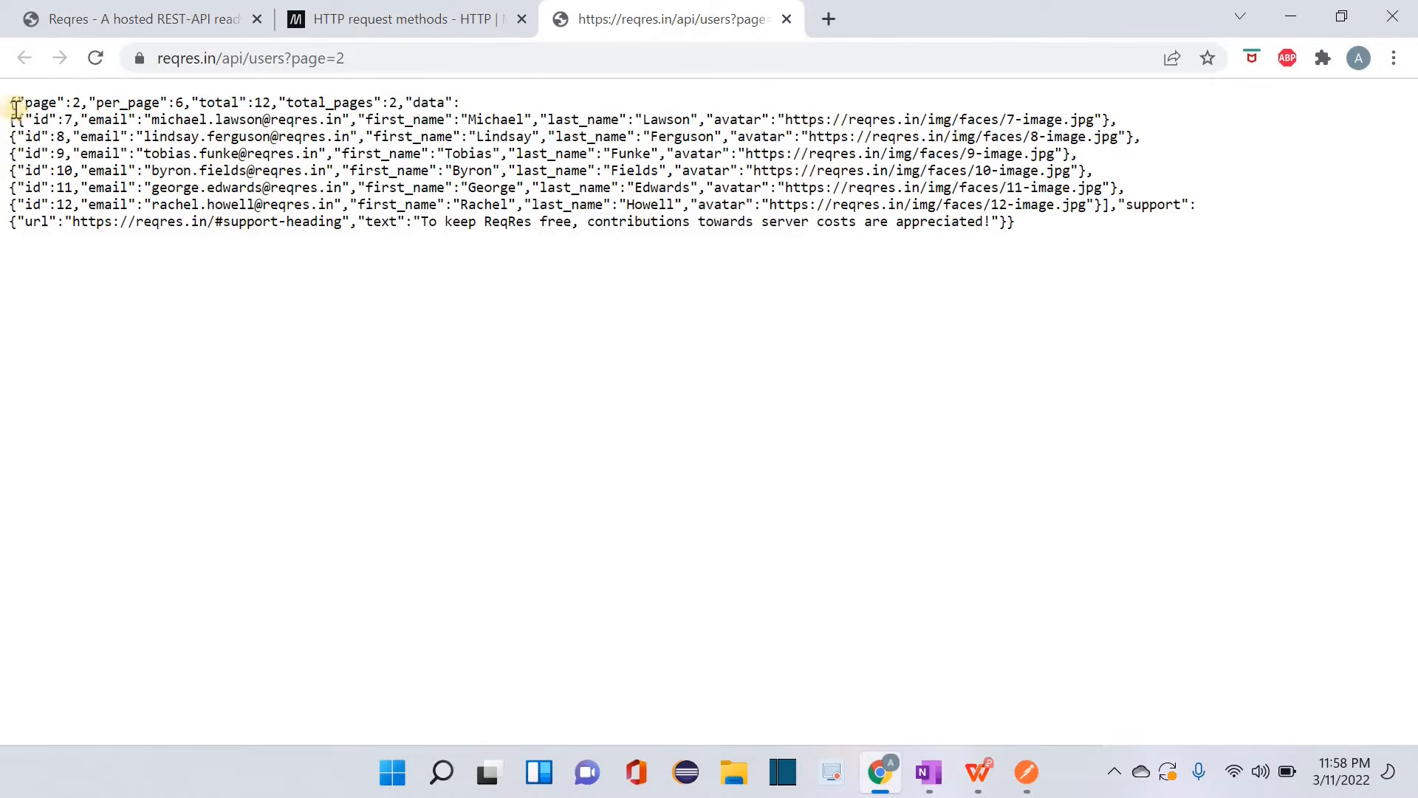
pyautogui.moveTo(12, 101); pyautogui.dragTo(1108, 231)
pyautogui.click(340, 203)
# - Switch to Postman, maximize its window, and start a new workspace named Postman-Training
pyautogui.click(1027, 772)
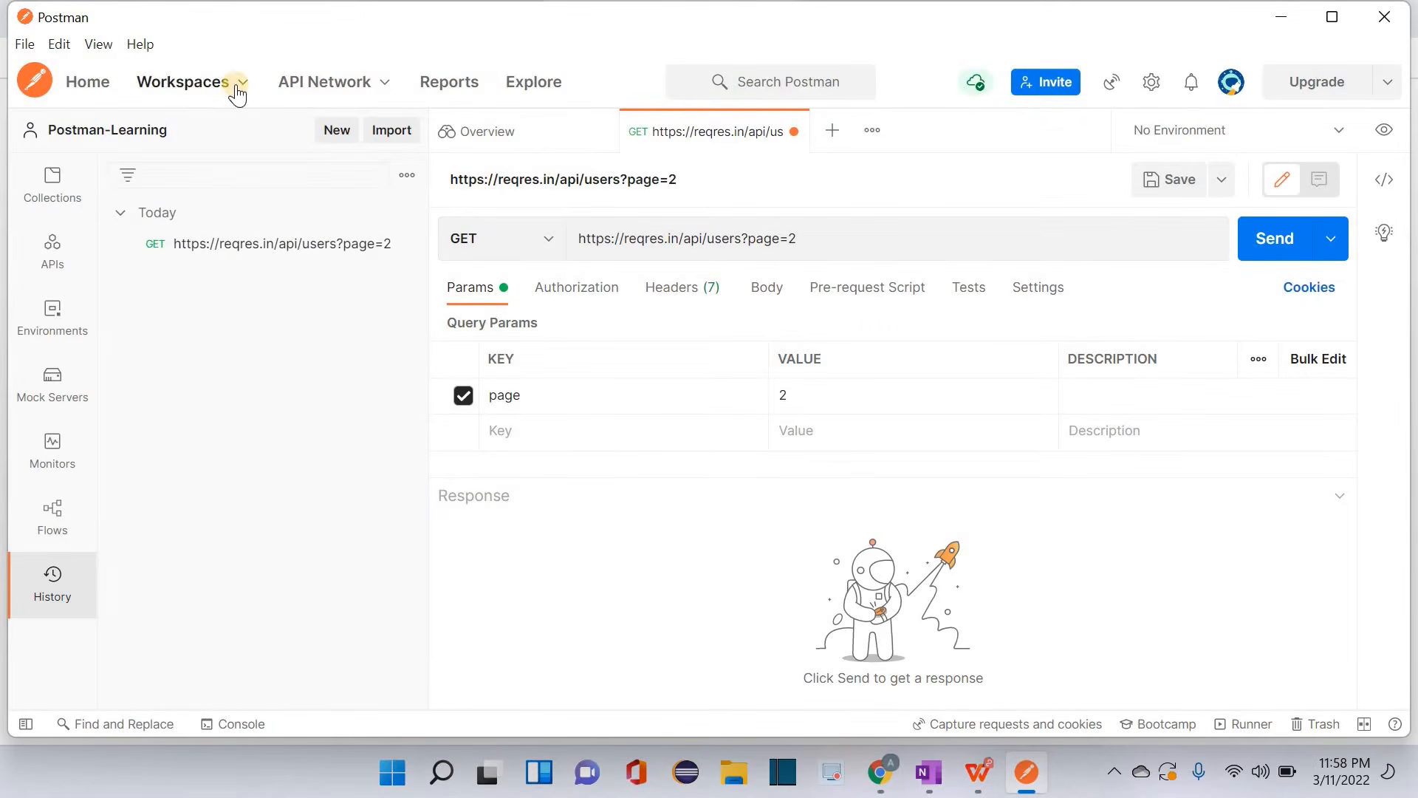
pyautogui.click(1333, 18)
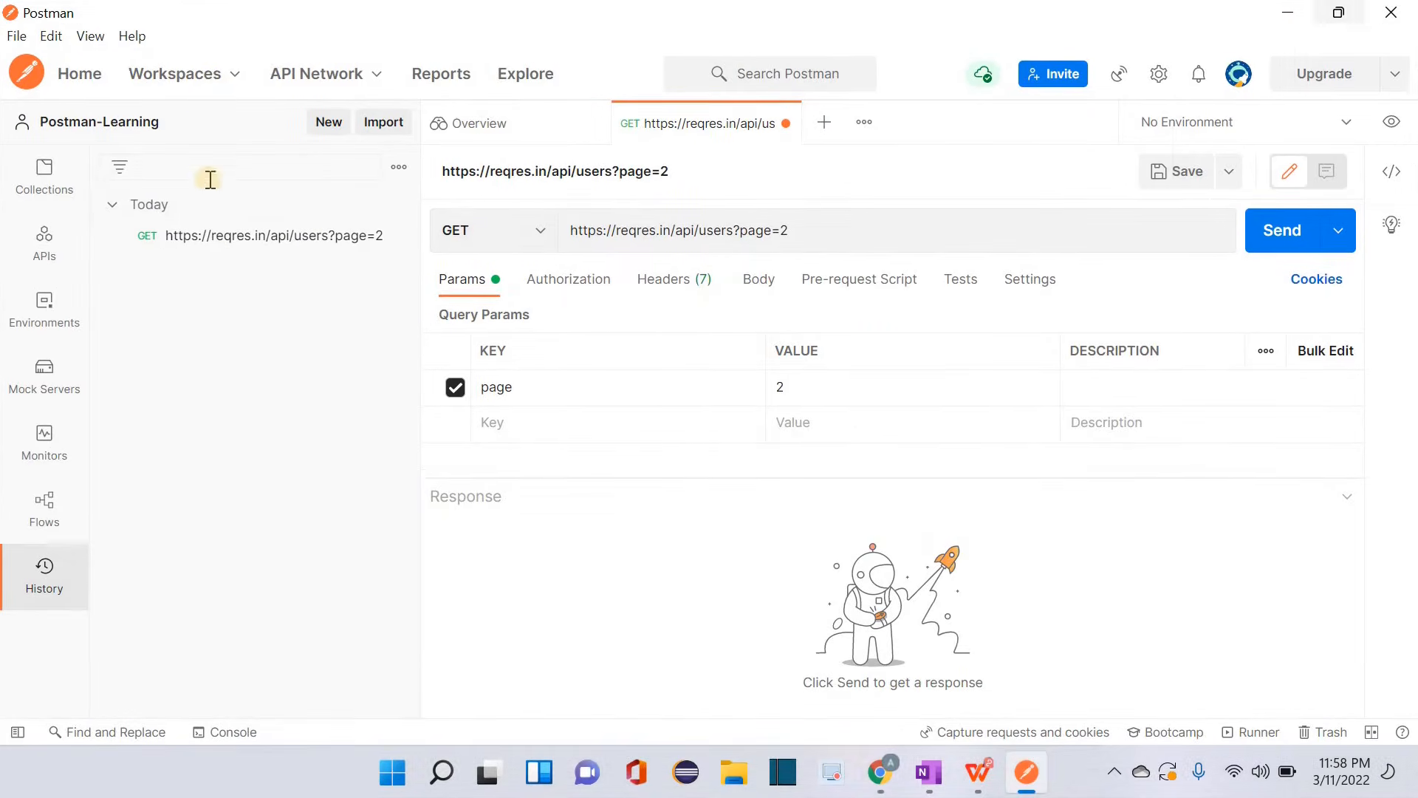
pyautogui.click(223, 77)
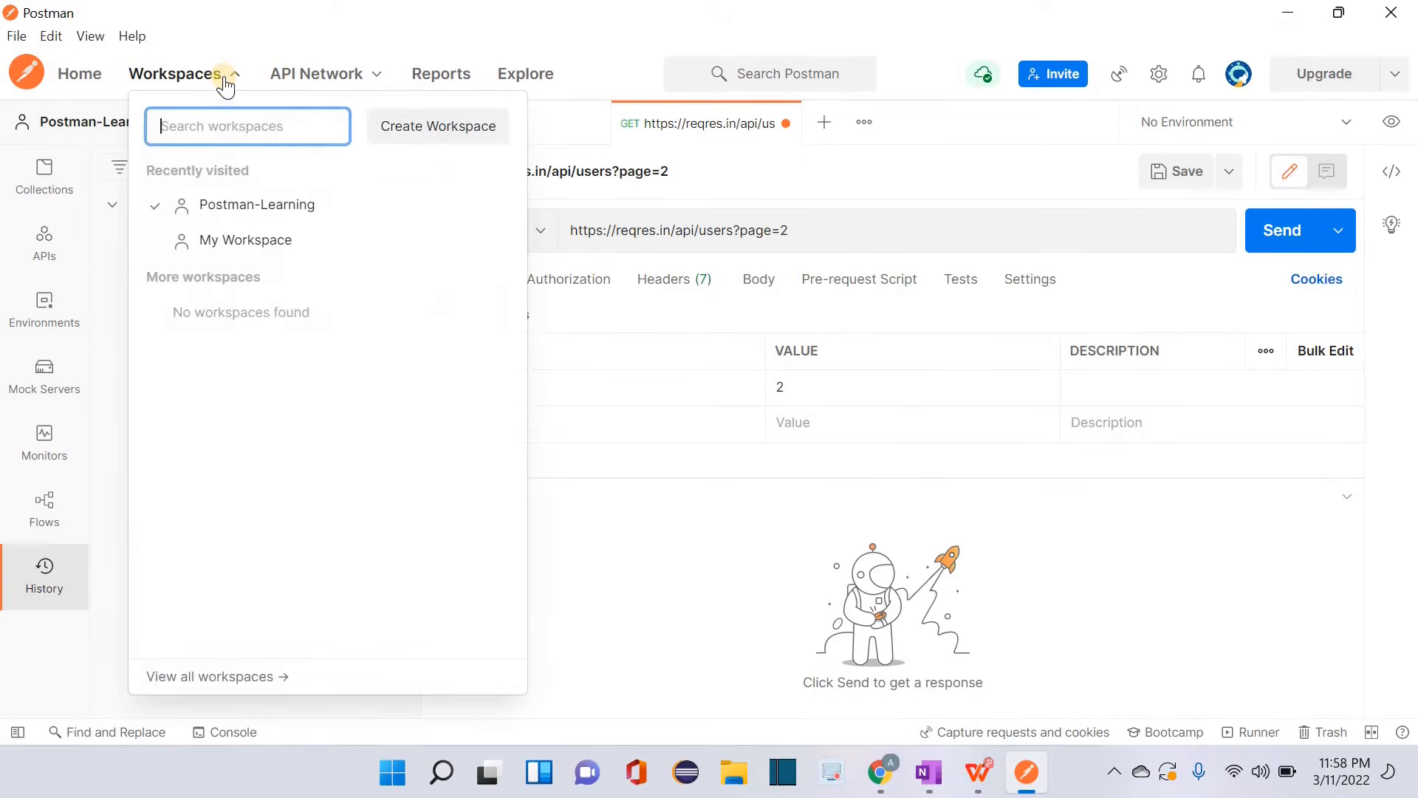
pyautogui.click(439, 130)
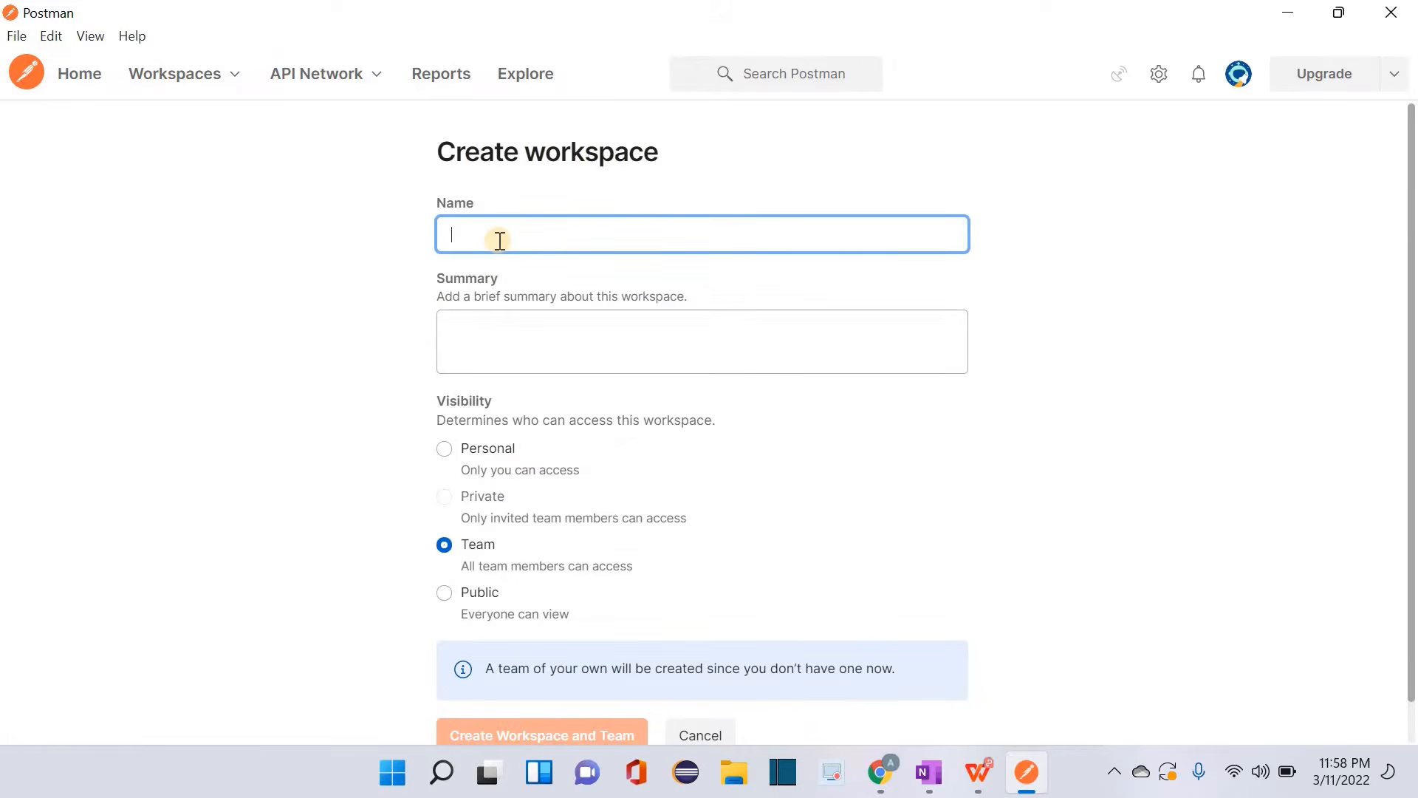
pyautogui.write('Postan')
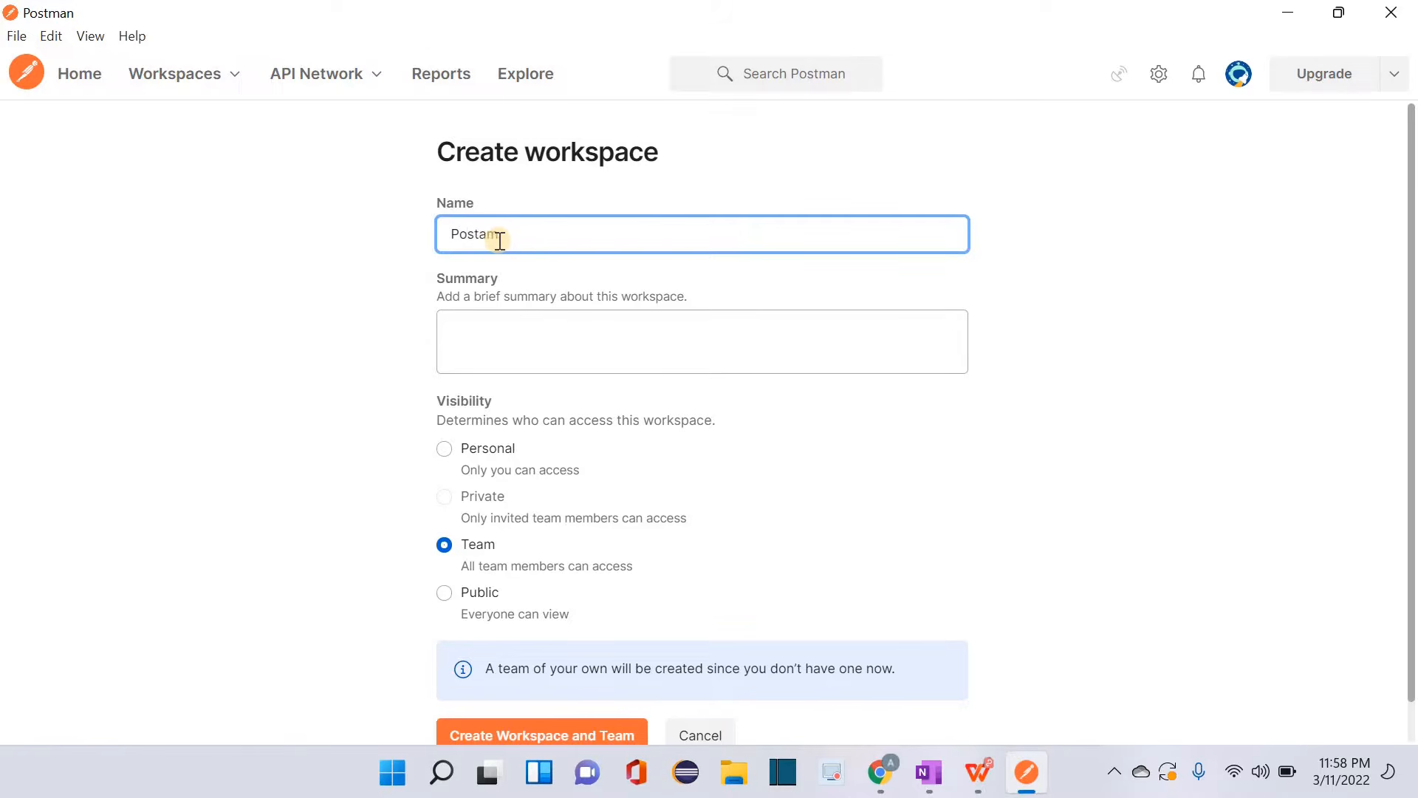
pyautogui.press('BackSpace')
pyautogui.press('BackSpace')
pyautogui.write('man-Training')
# - Enter the workspace summary "This workspace is to create youtube videos for Postman and REST API testing."
pyautogui.click(573, 317)
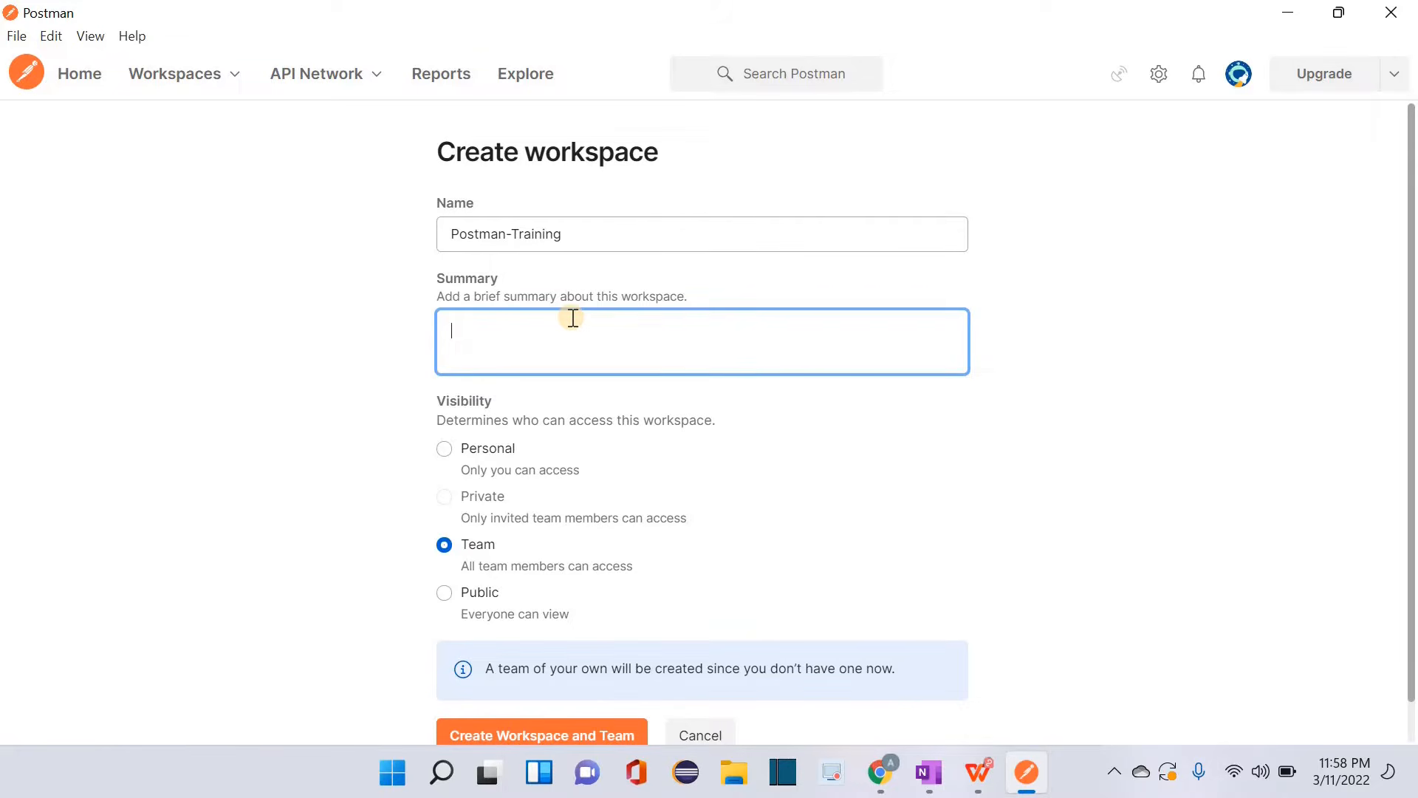
pyautogui.write('This workspace is to create youtube ci')
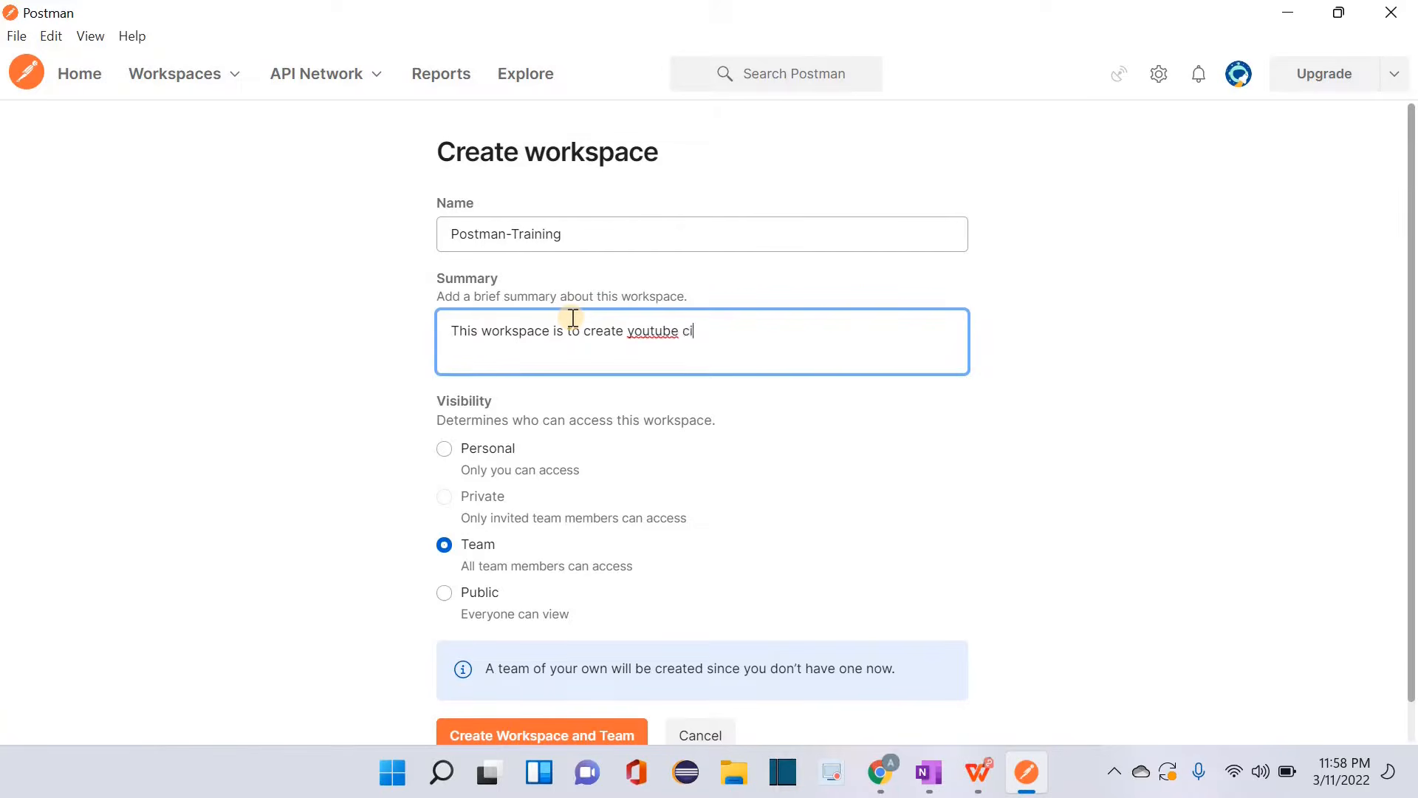
pyautogui.press('BackSpace')
pyautogui.press('BackSpace')
pyautogui.write('videos for Postman and RE')
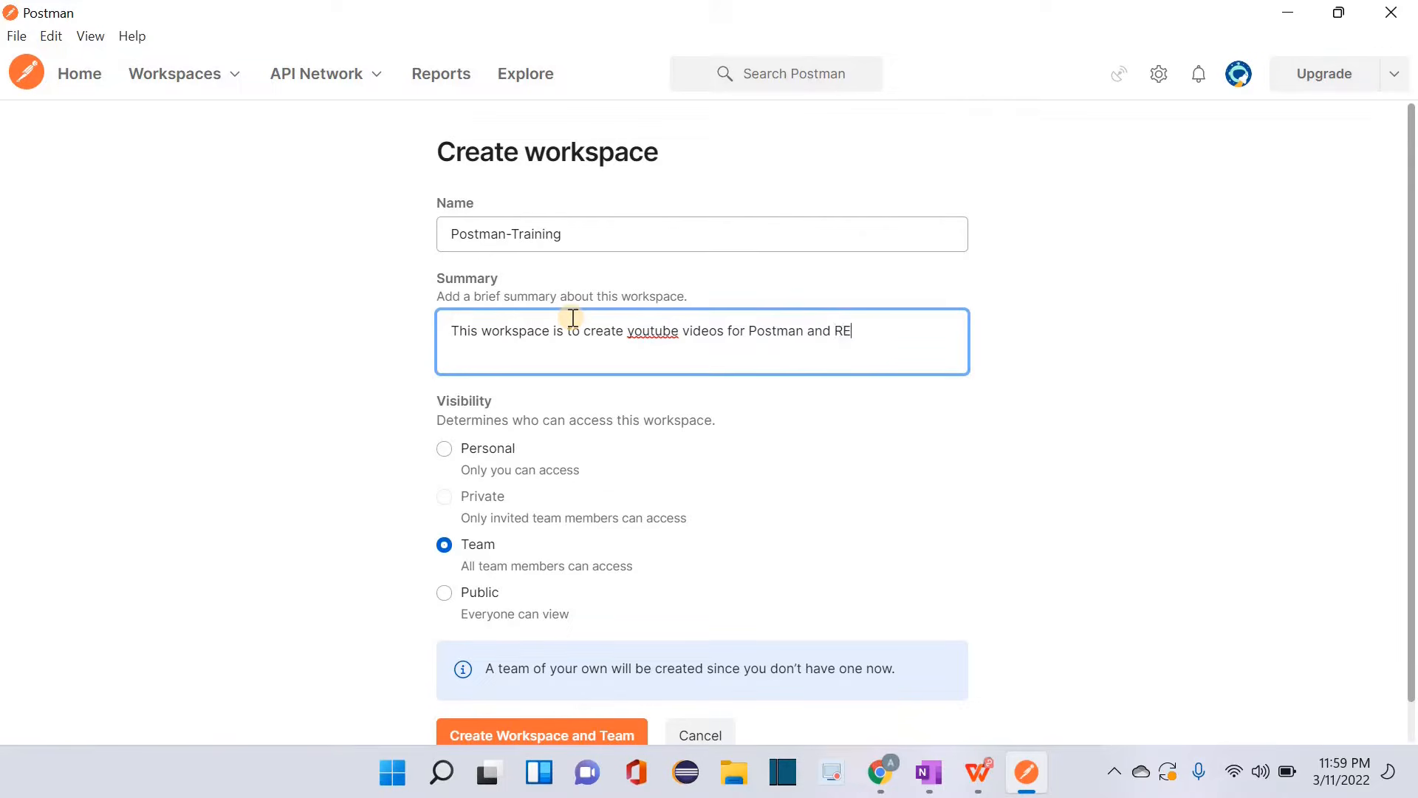
pyautogui.write('ST API testing.')
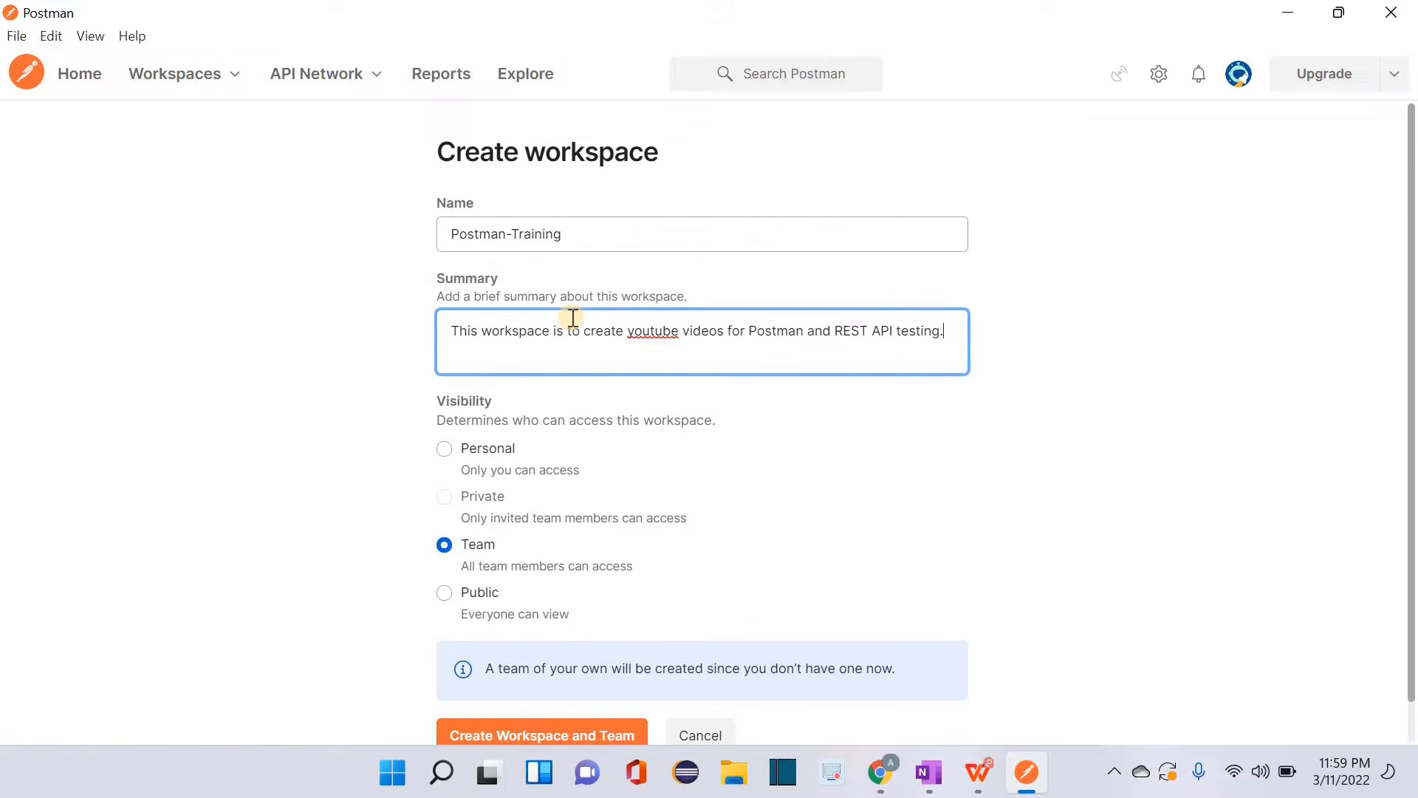
# - Correct the capitalization of "youtube" to "YouTube" in the workspace summary
pyautogui.rightClick(648, 335)
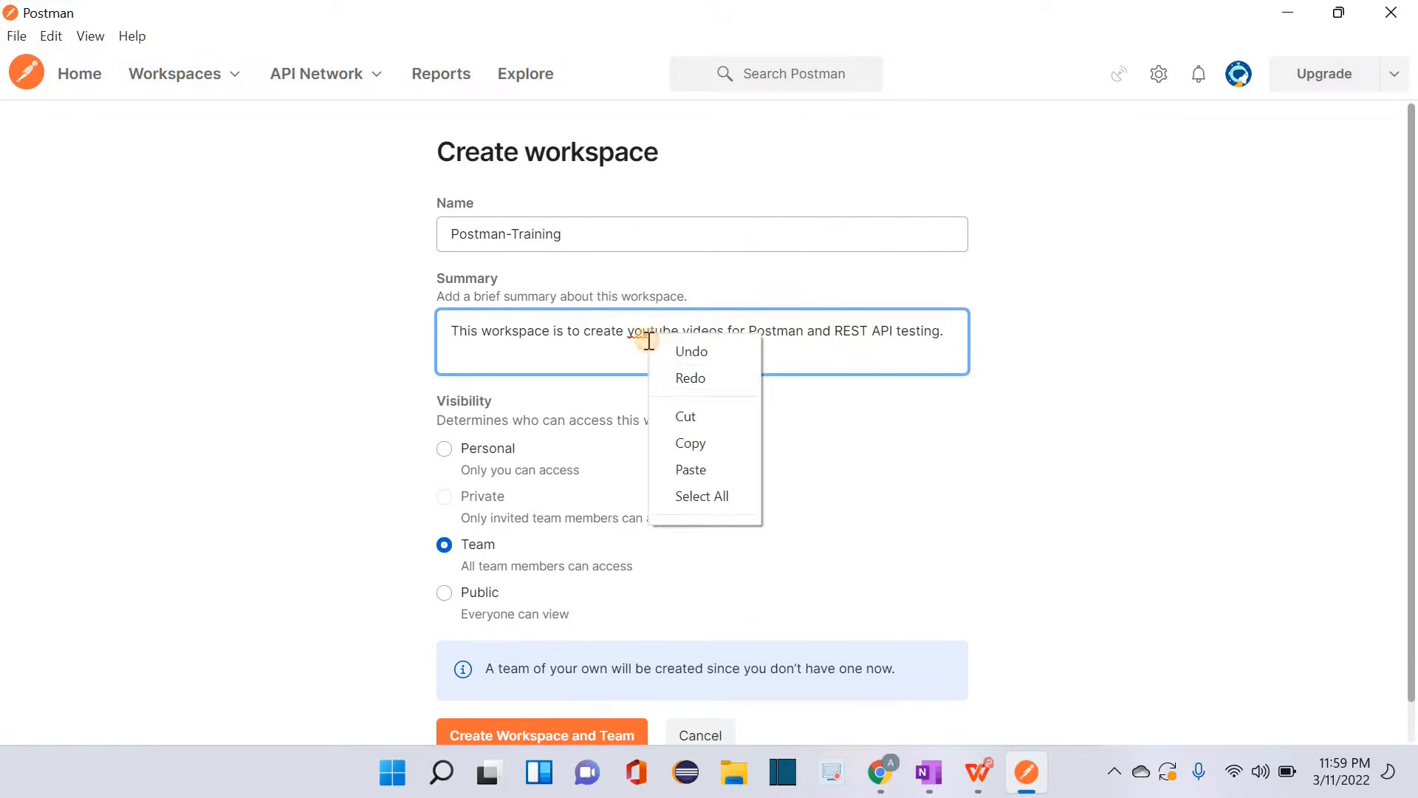
pyautogui.click(647, 340)
pyautogui.rightClick(648, 339)
pyautogui.click(640, 331)
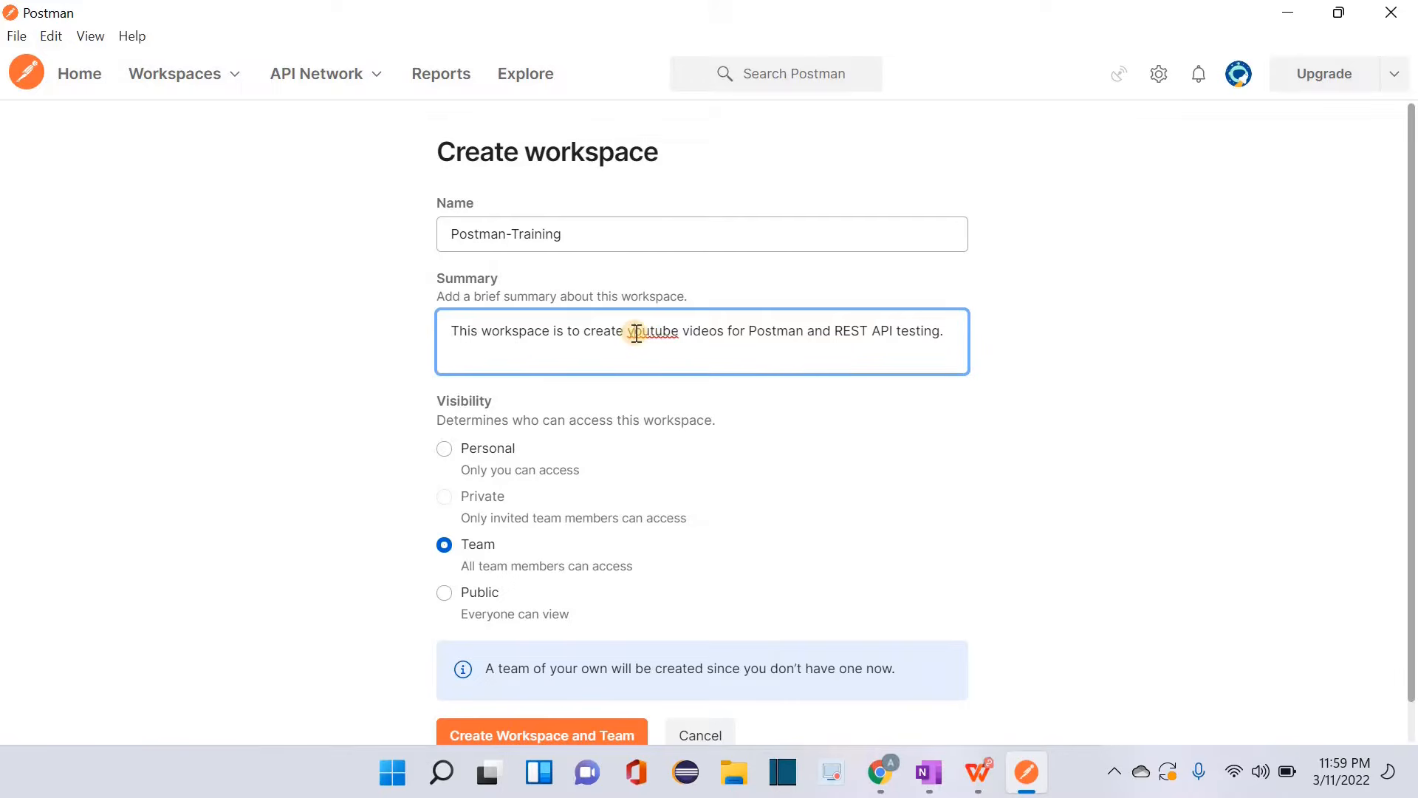
pyautogui.press('BackSpace')
pyautogui.write('Y')
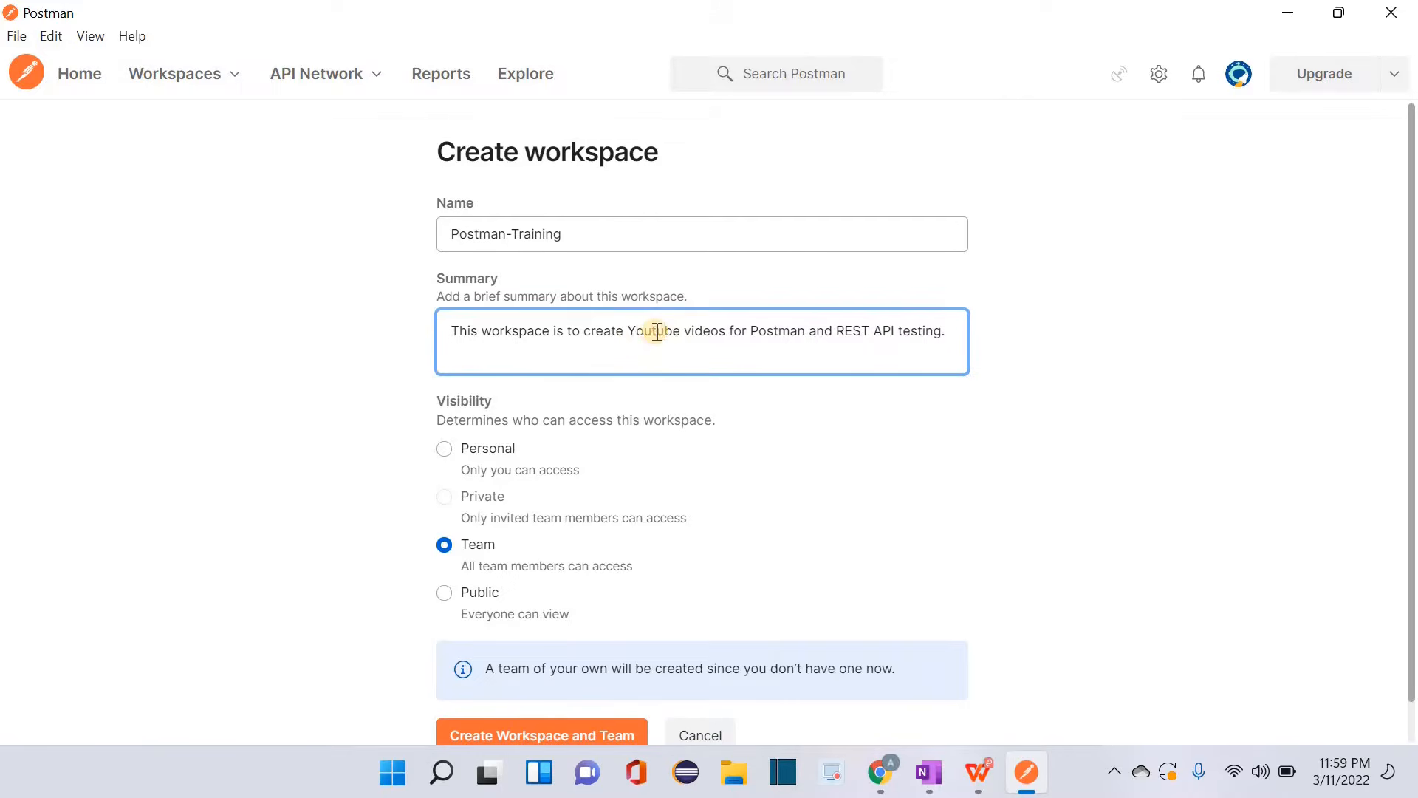
pyautogui.click(663, 338)
pyautogui.press('BackSpace')
pyautogui.write('T')
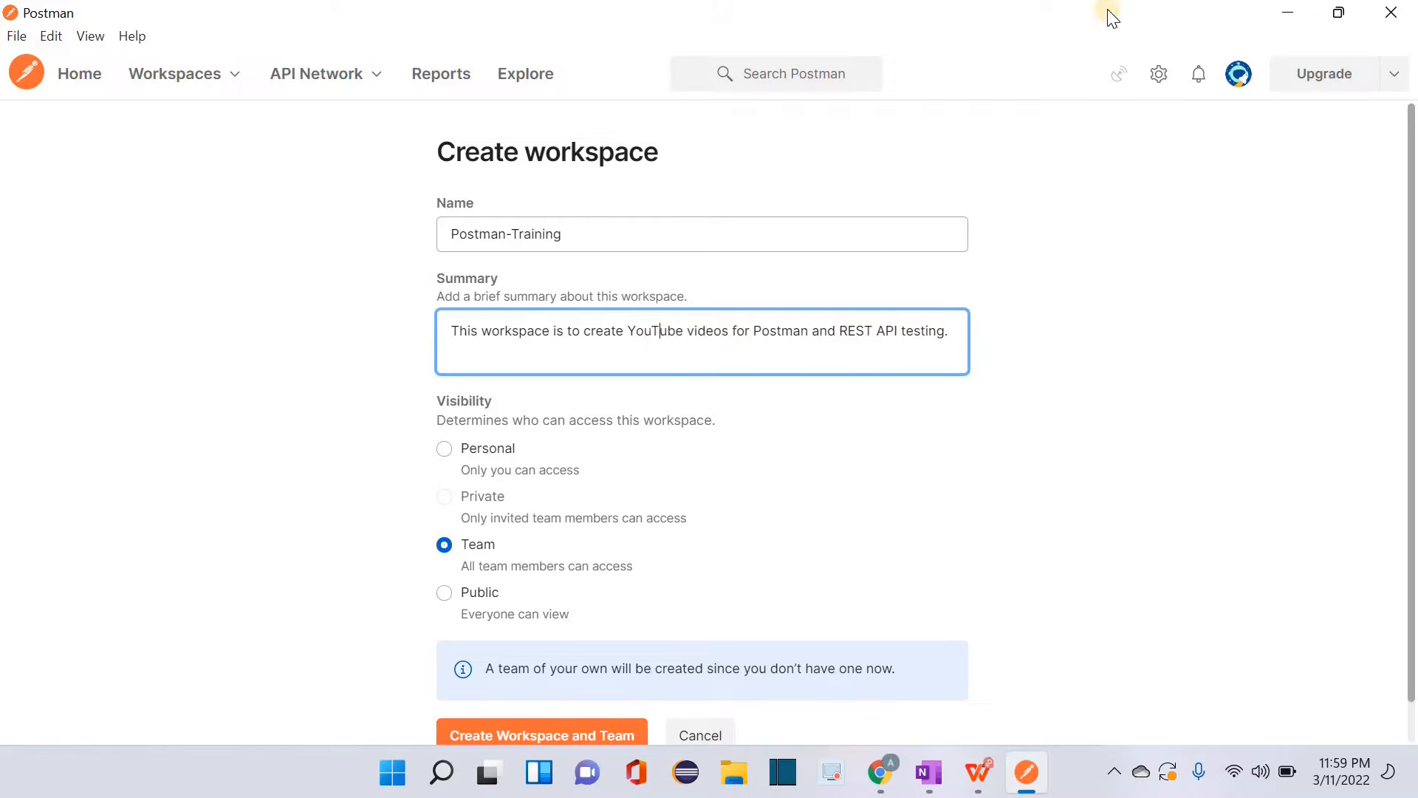
# - Set the workspace visibility to Personal and create the workspace
pyautogui.click(849, 469)
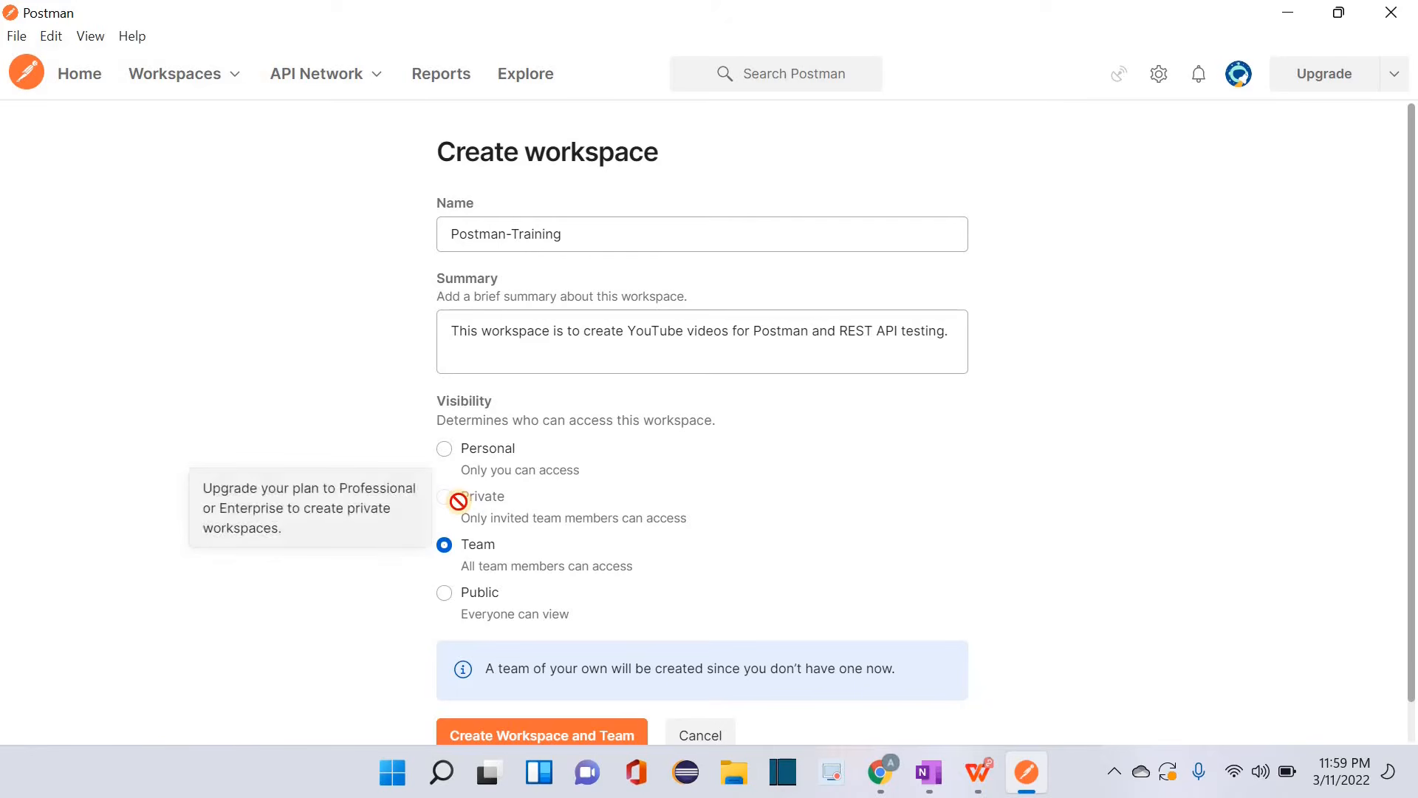
pyautogui.click(444, 448)
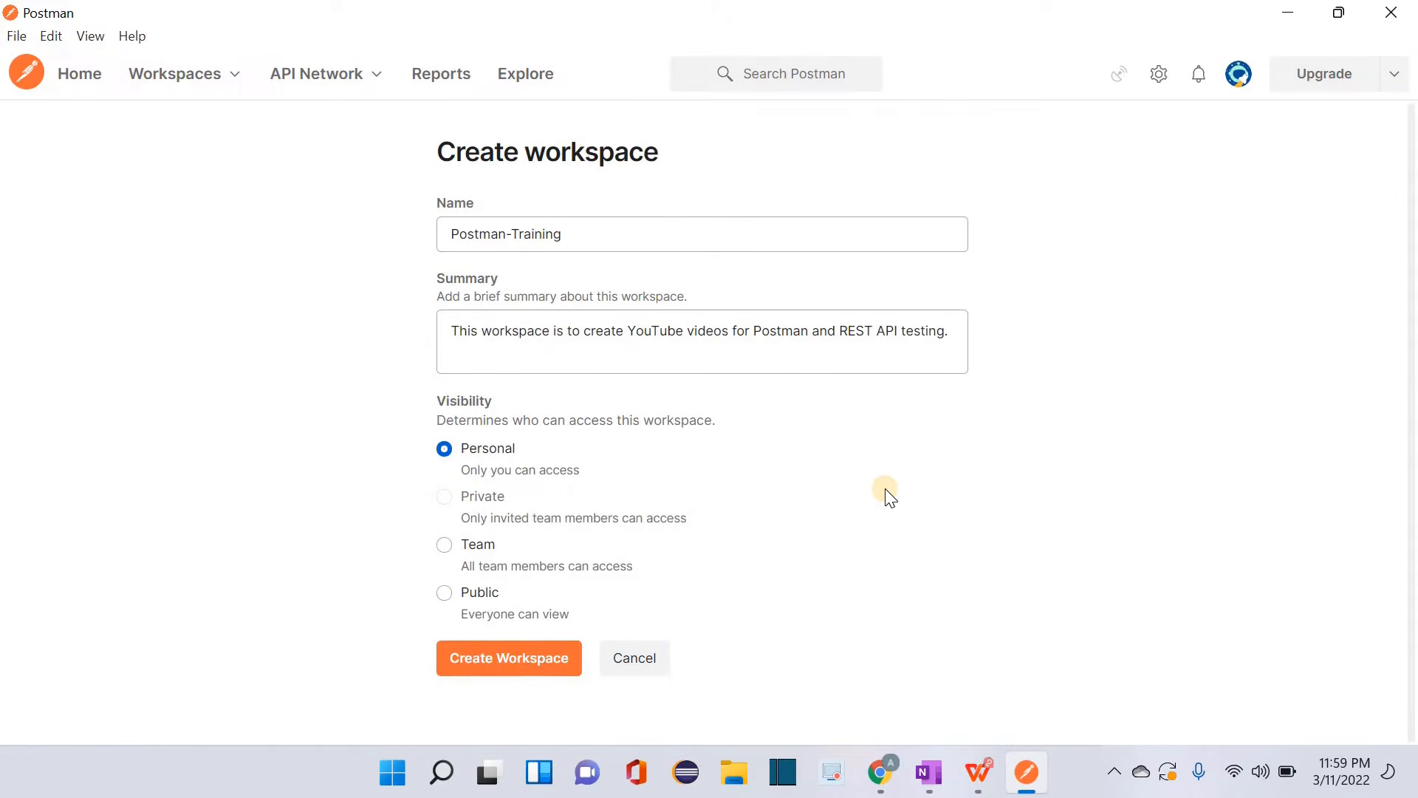
pyautogui.click(493, 670)
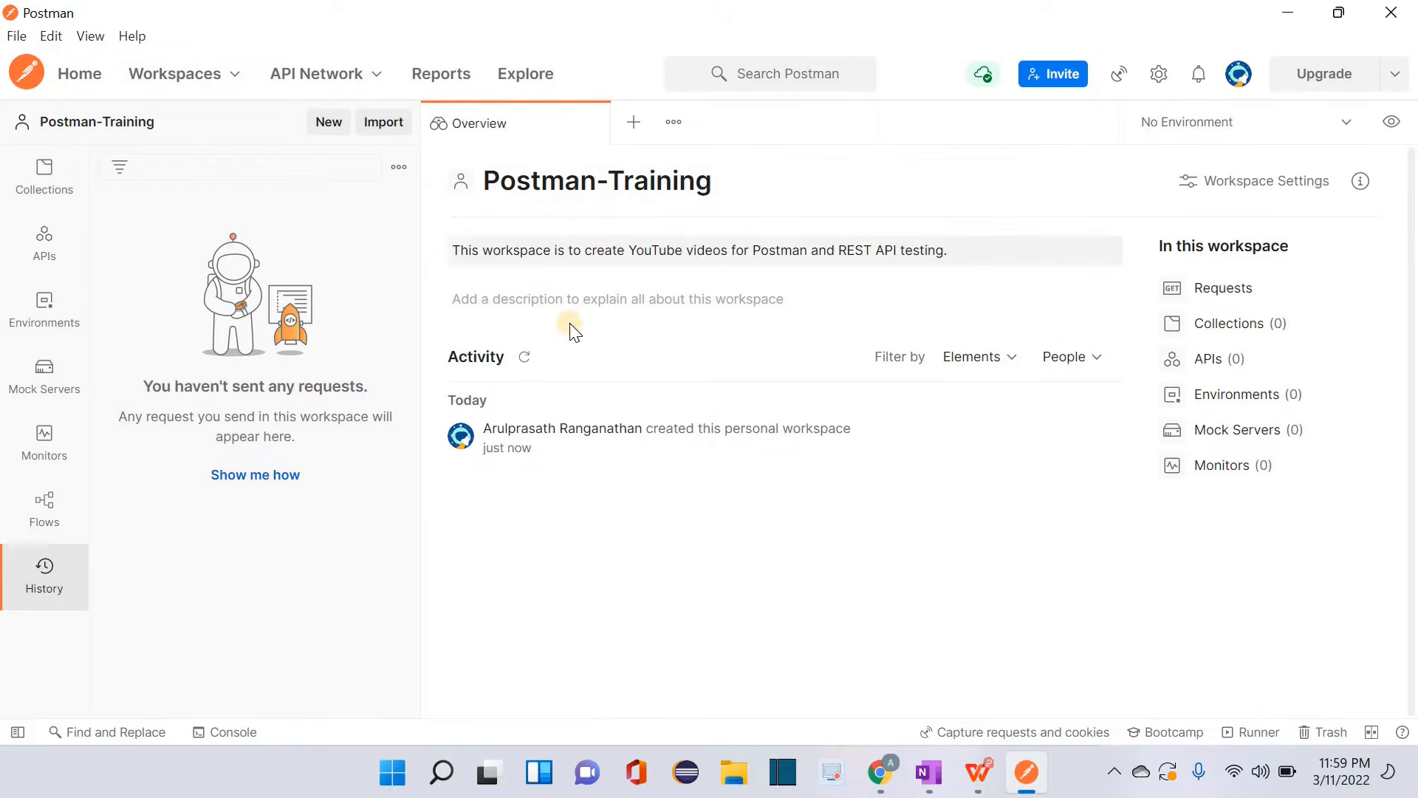
# - Close the workspace overview and open a new blank GET request
pyautogui.click(592, 122)
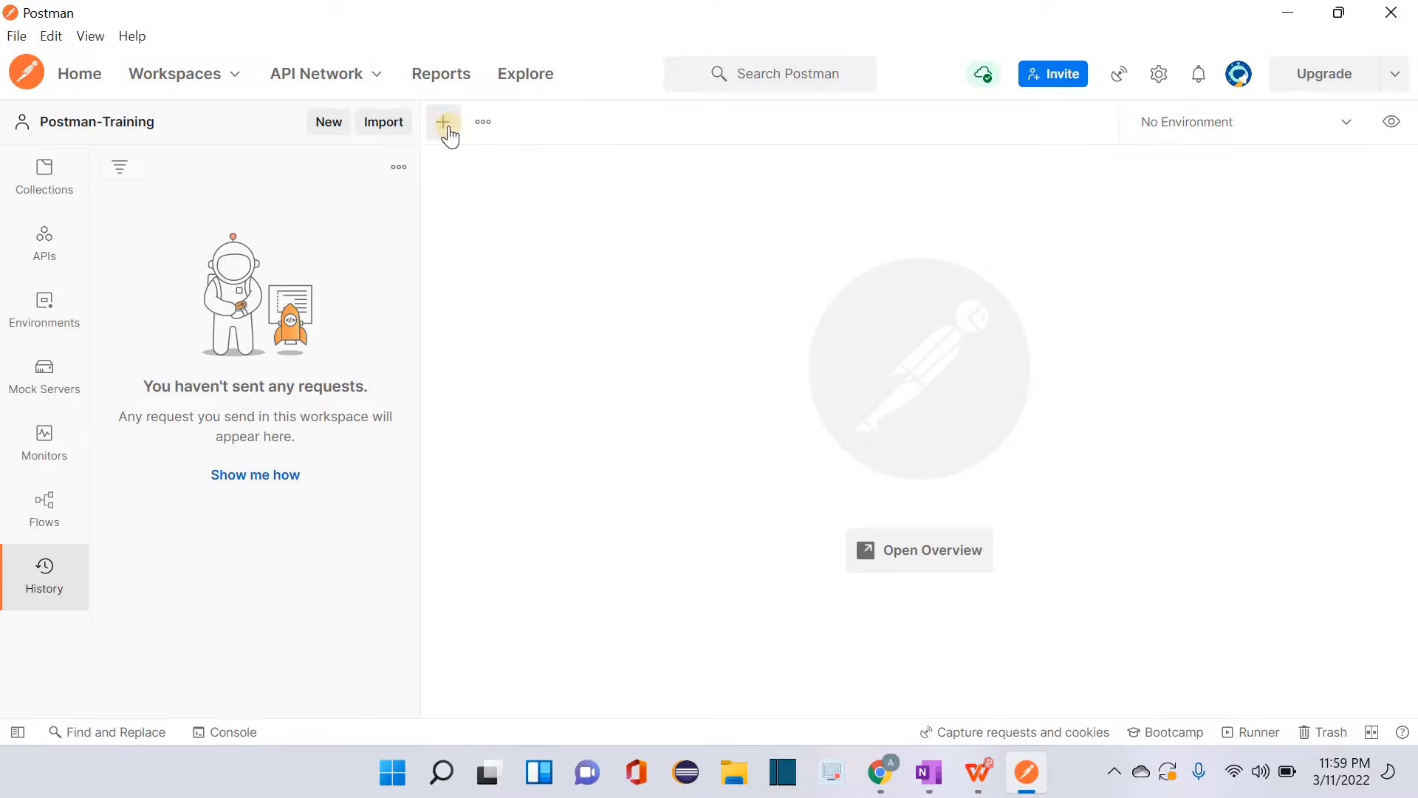
pyautogui.click(447, 122)
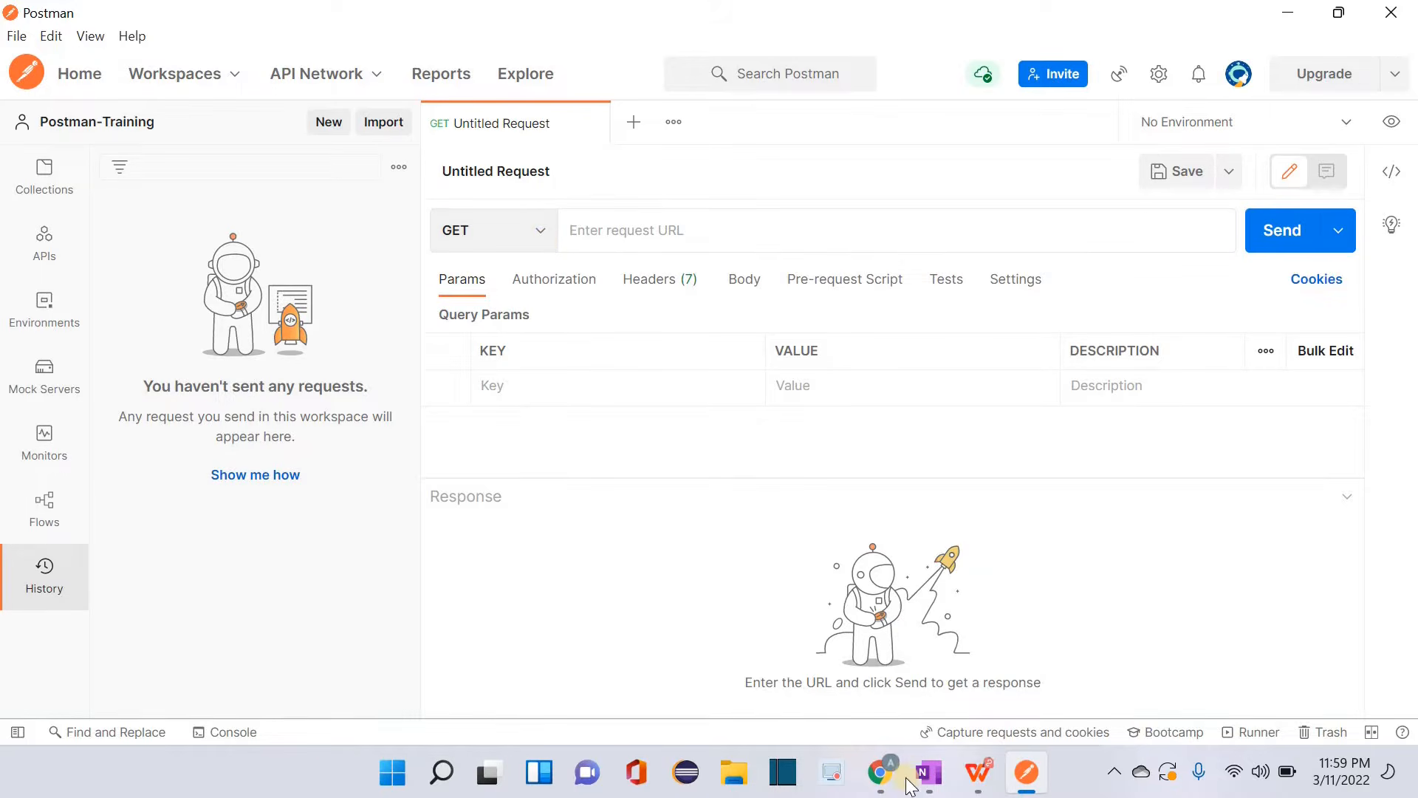
pyautogui.click(880, 772)
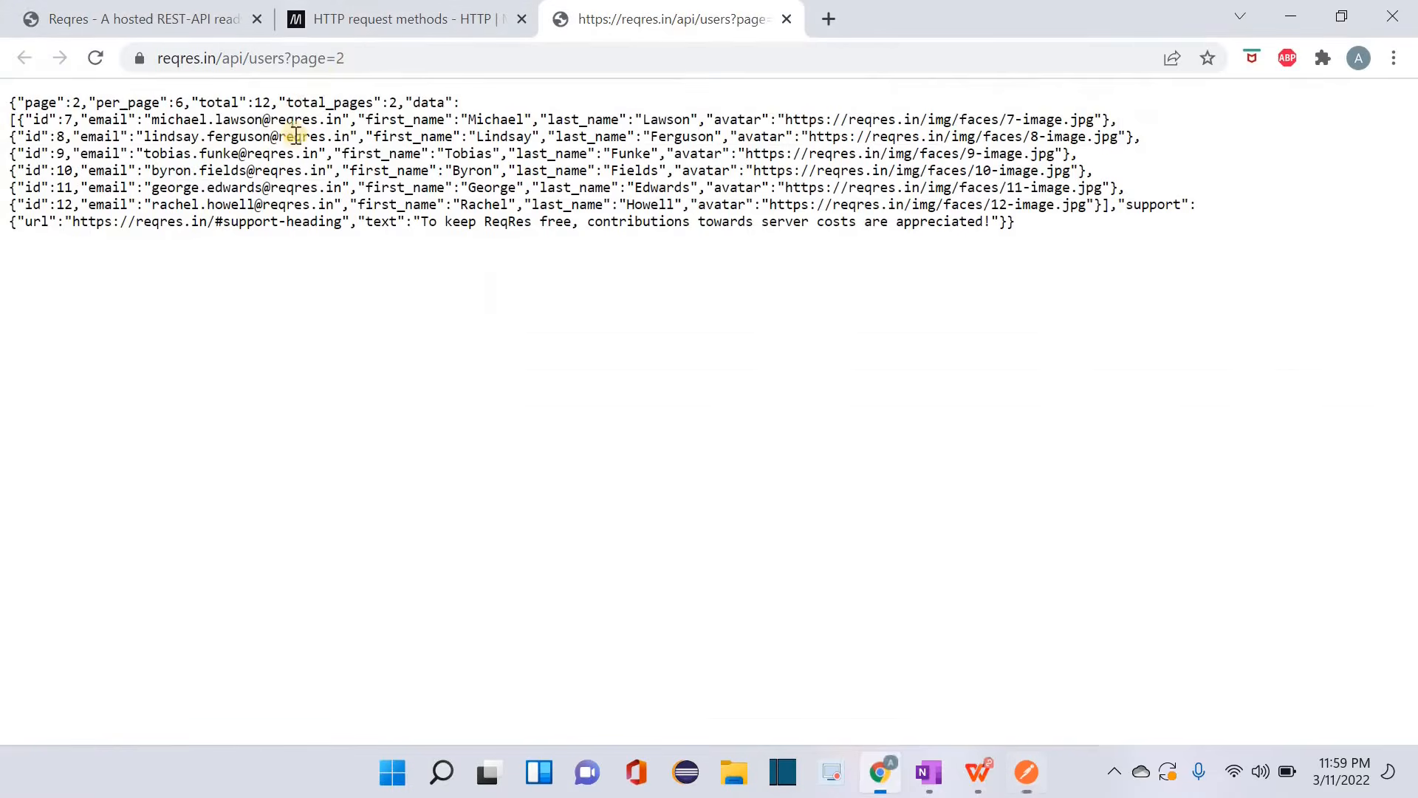
pyautogui.click(356, 56)
pyautogui.hotkey('ctrl', 'c')
pyautogui.hotkey('alt', 'Tab')
pyautogui.click(602, 232)
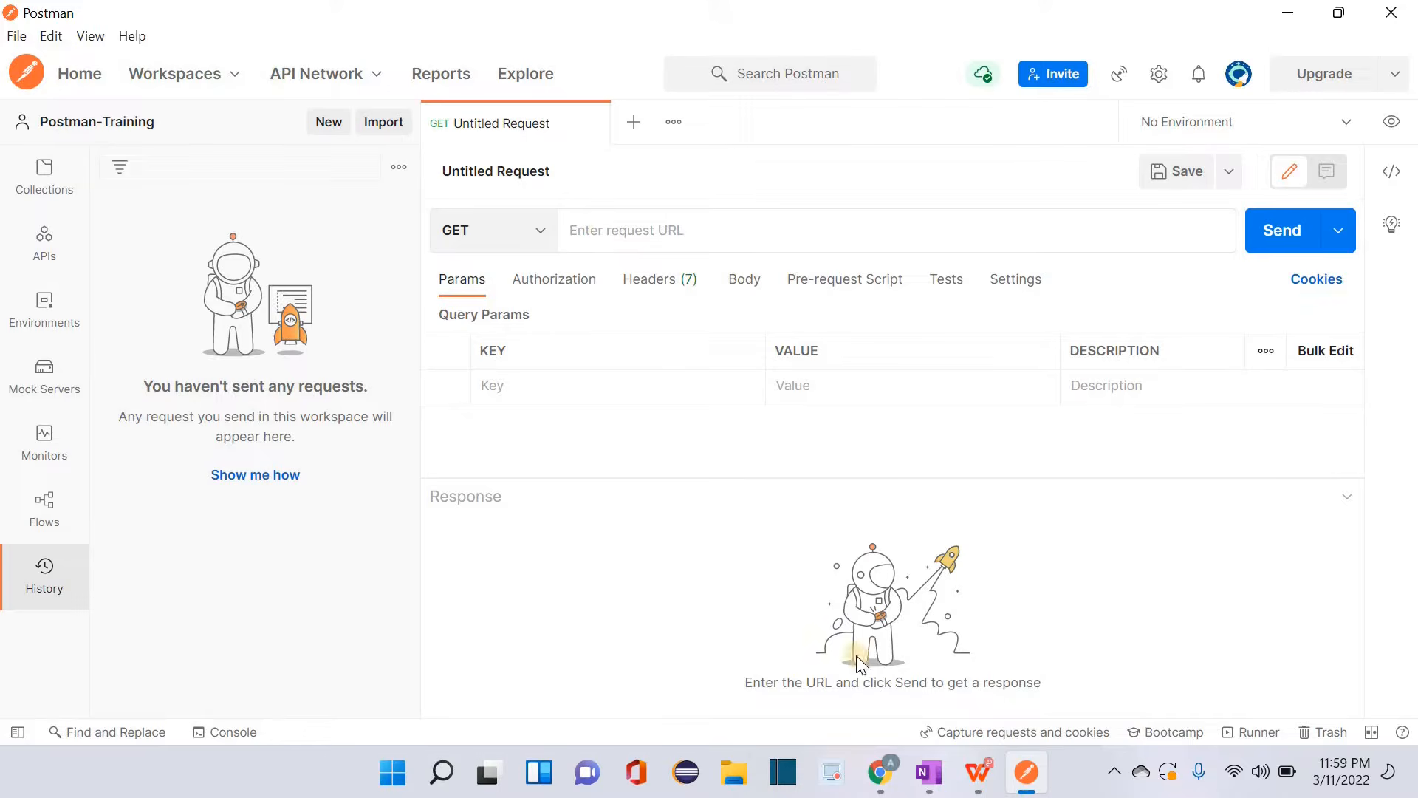
pyautogui.click(928, 772)
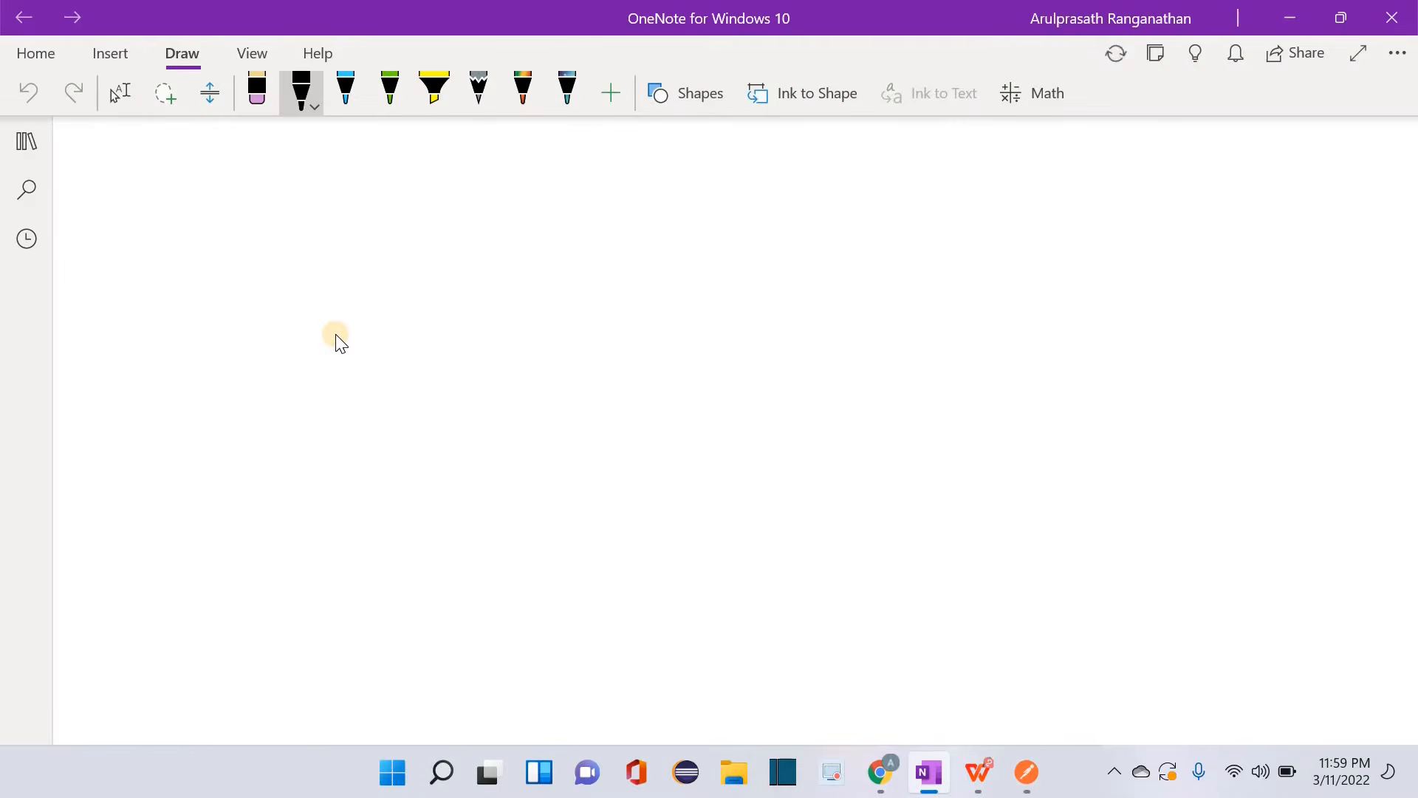
pyautogui.hotkey('ctrl', 'v')
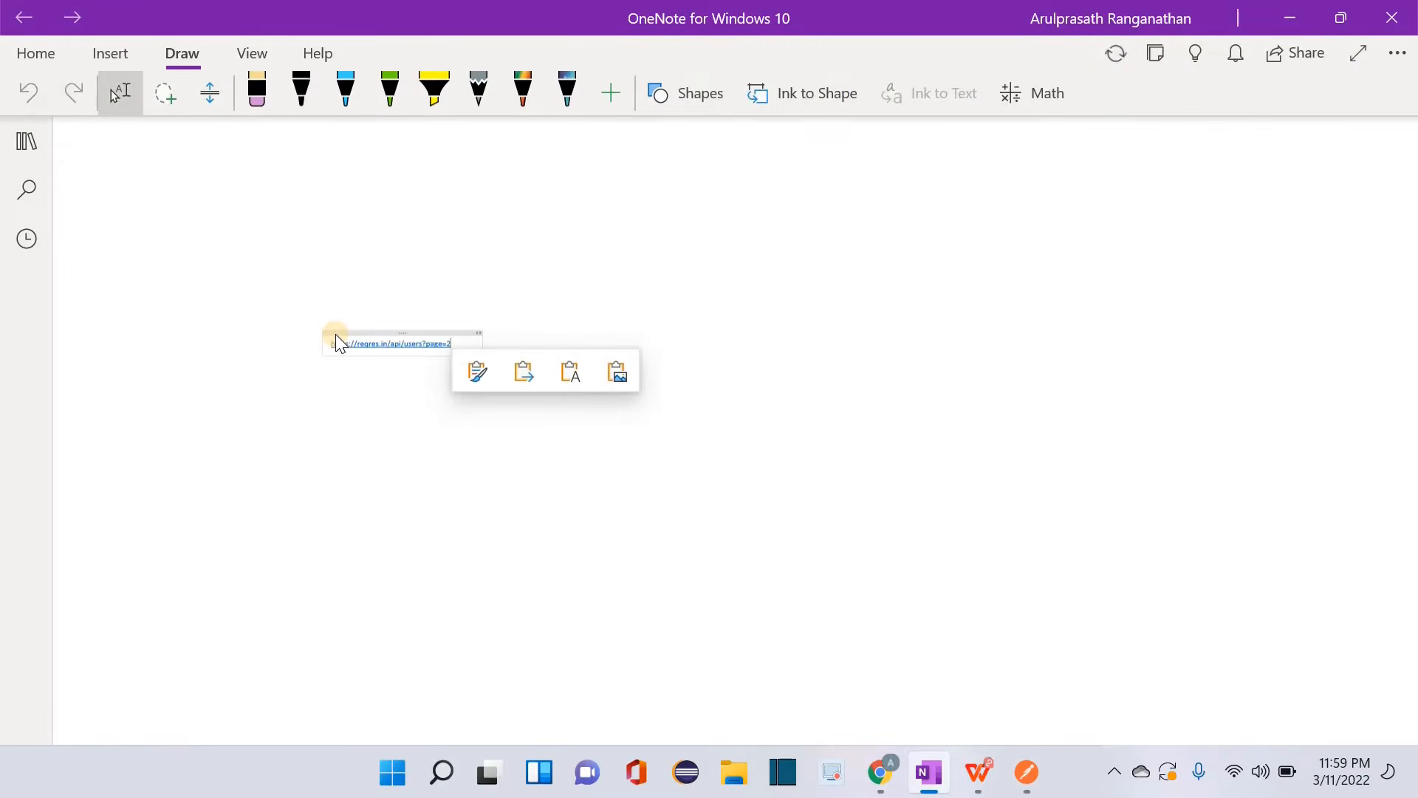
pyautogui.click(1026, 772)
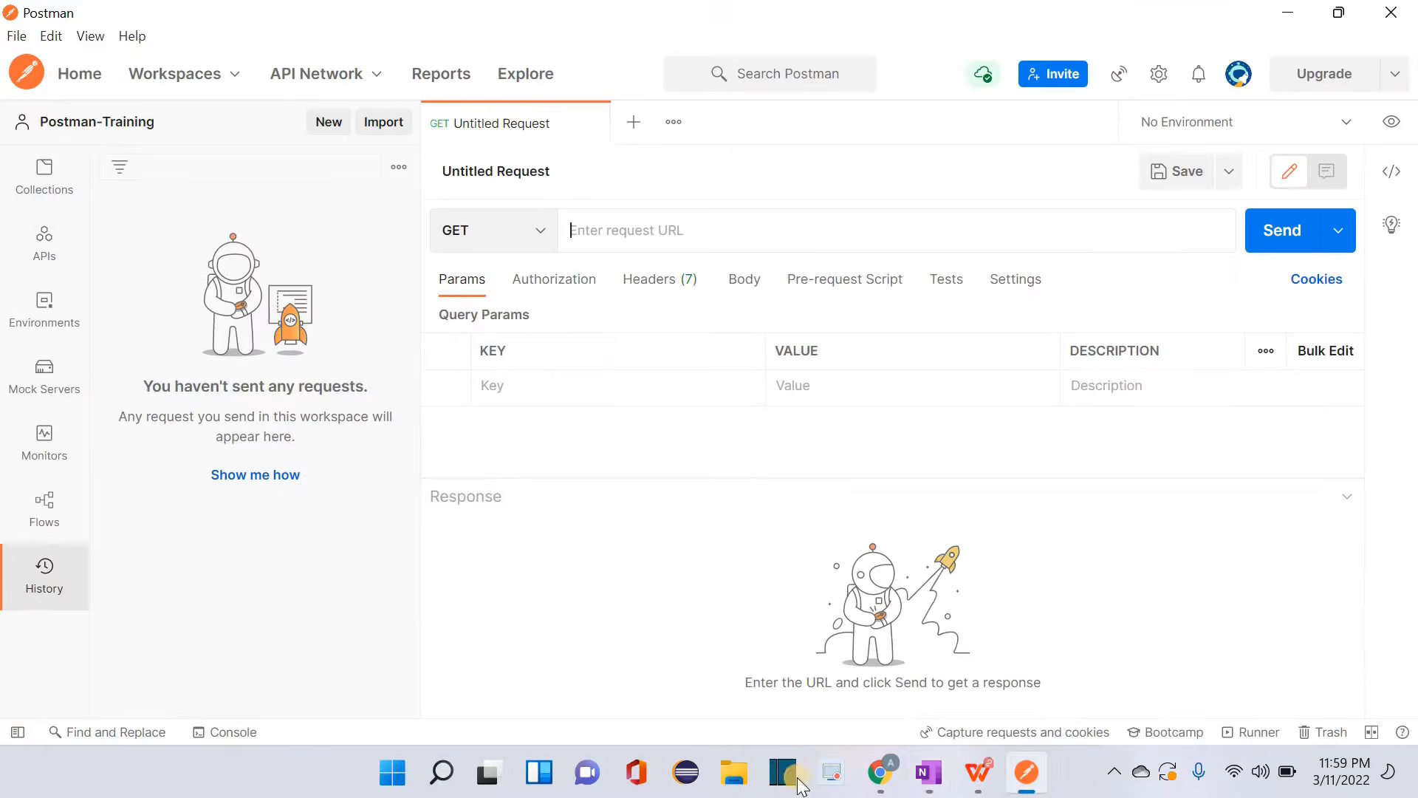
pyautogui.hotkey('alt', 'Tab')
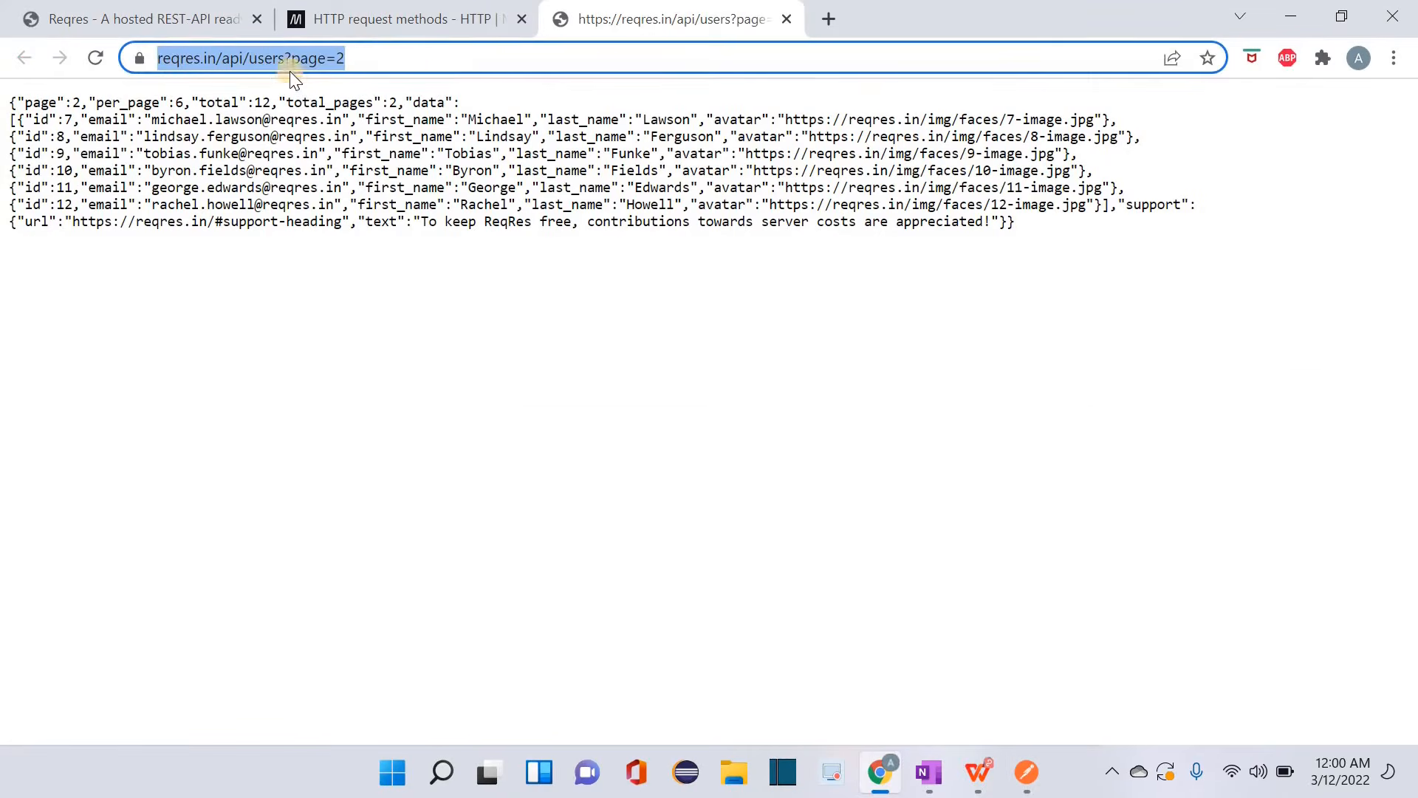
pyautogui.click(260, 58)
pyautogui.moveTo(158, 58)
pyautogui.mouseDown()
pyautogui.moveTo(246, 57)
pyautogui.moveTo(149, 63)
pyautogui.mouseUp()
pyautogui.click(267, 59)
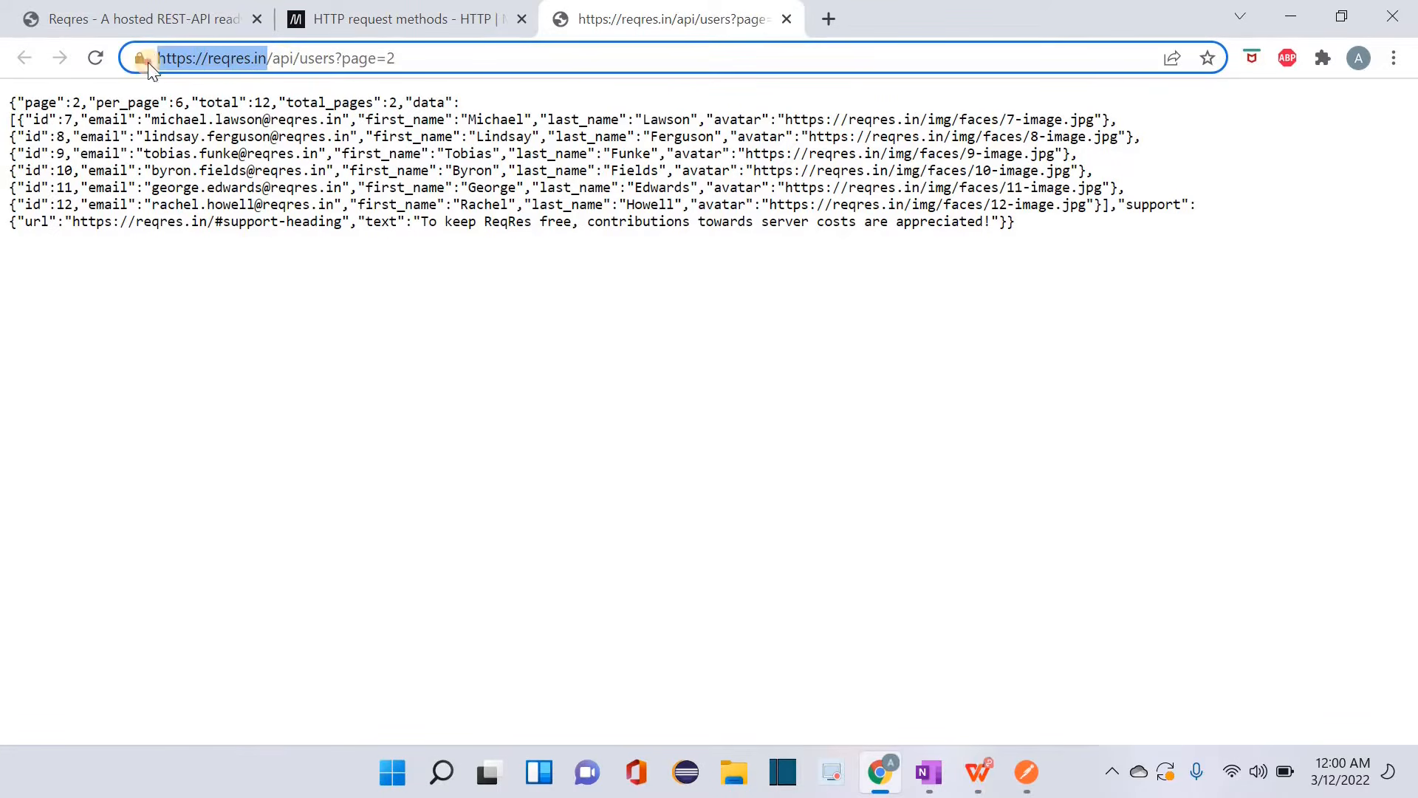
# - Highlight the api, users and page=2 parts of the users response page's URL in turn
pyautogui.click(272, 57)
pyautogui.doubleClick(291, 57)
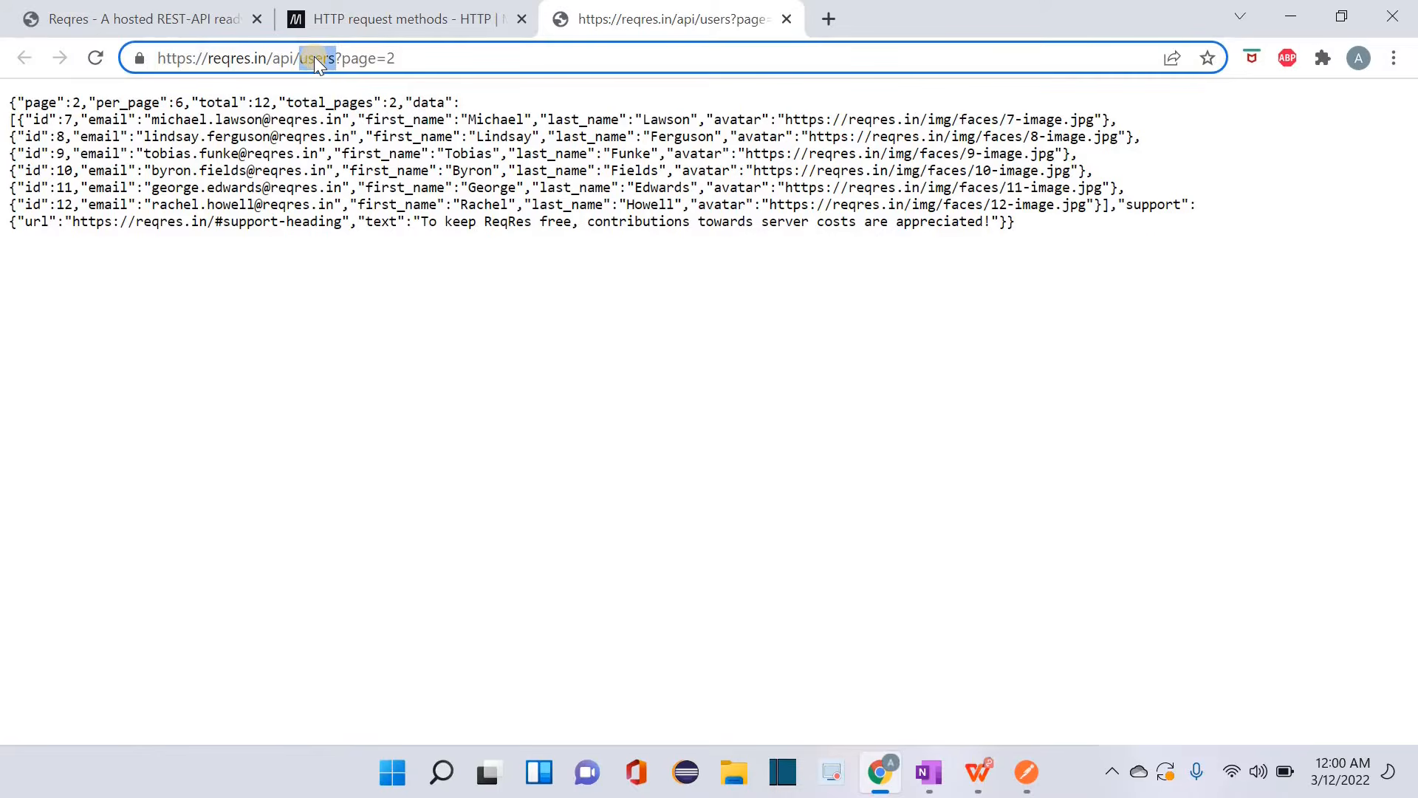
pyautogui.click(343, 58)
pyautogui.moveTo(389, 58); pyautogui.dragTo(408, 58)
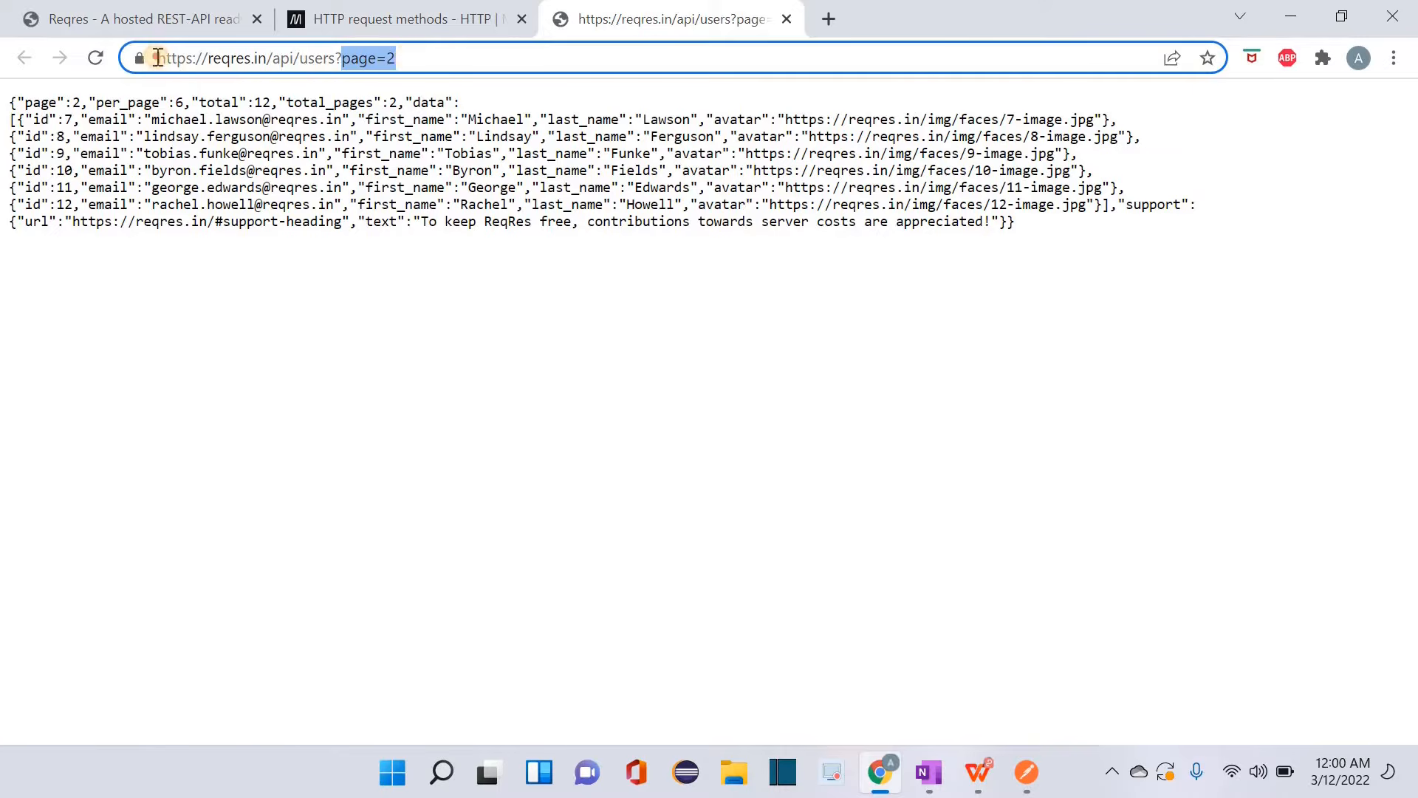
pyautogui.moveTo(158, 58); pyautogui.dragTo(288, 57)
pyautogui.doubleClick(287, 58)
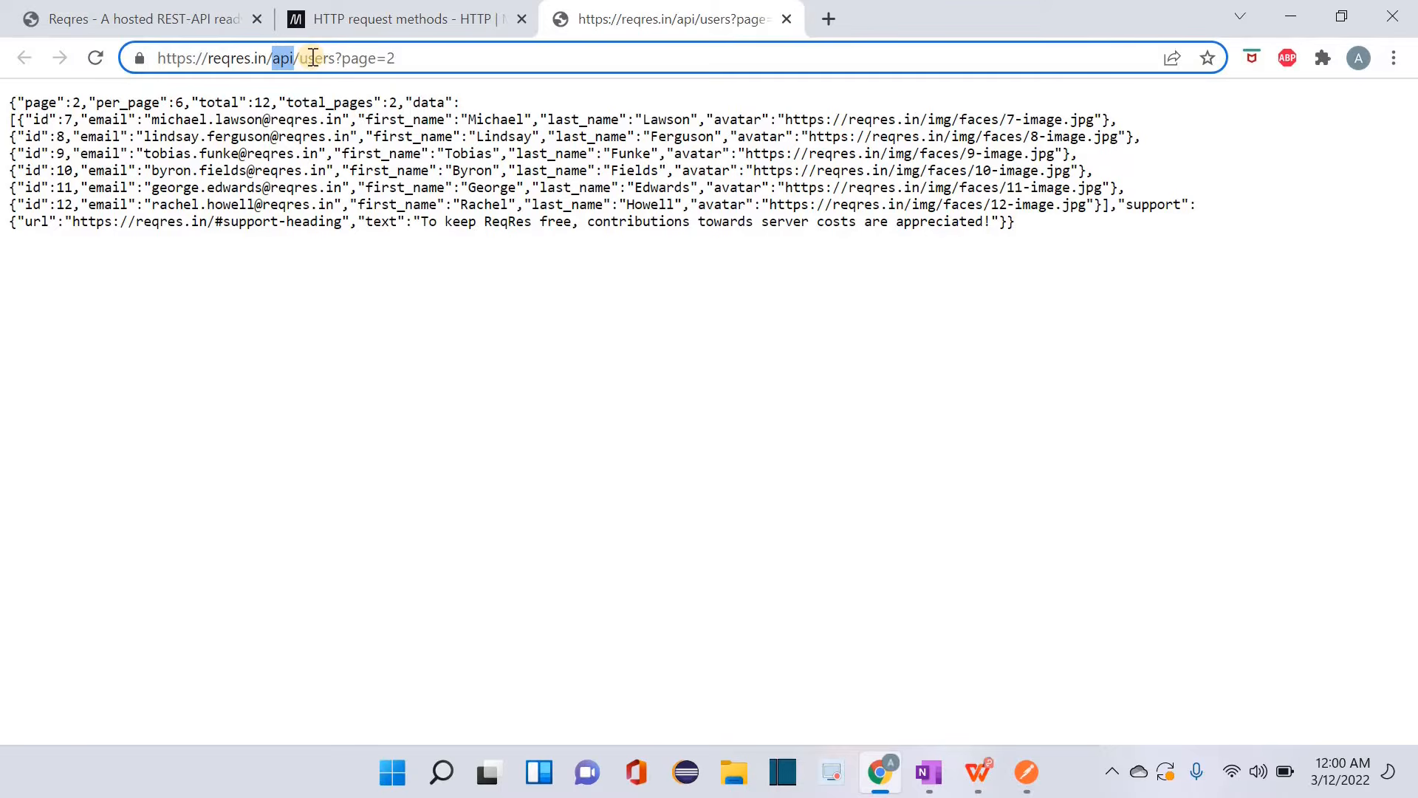
pyautogui.moveTo(340, 53); pyautogui.dragTo(146, 69)
pyautogui.hotkey('ctrl', 'c')
pyautogui.click(434, 61)
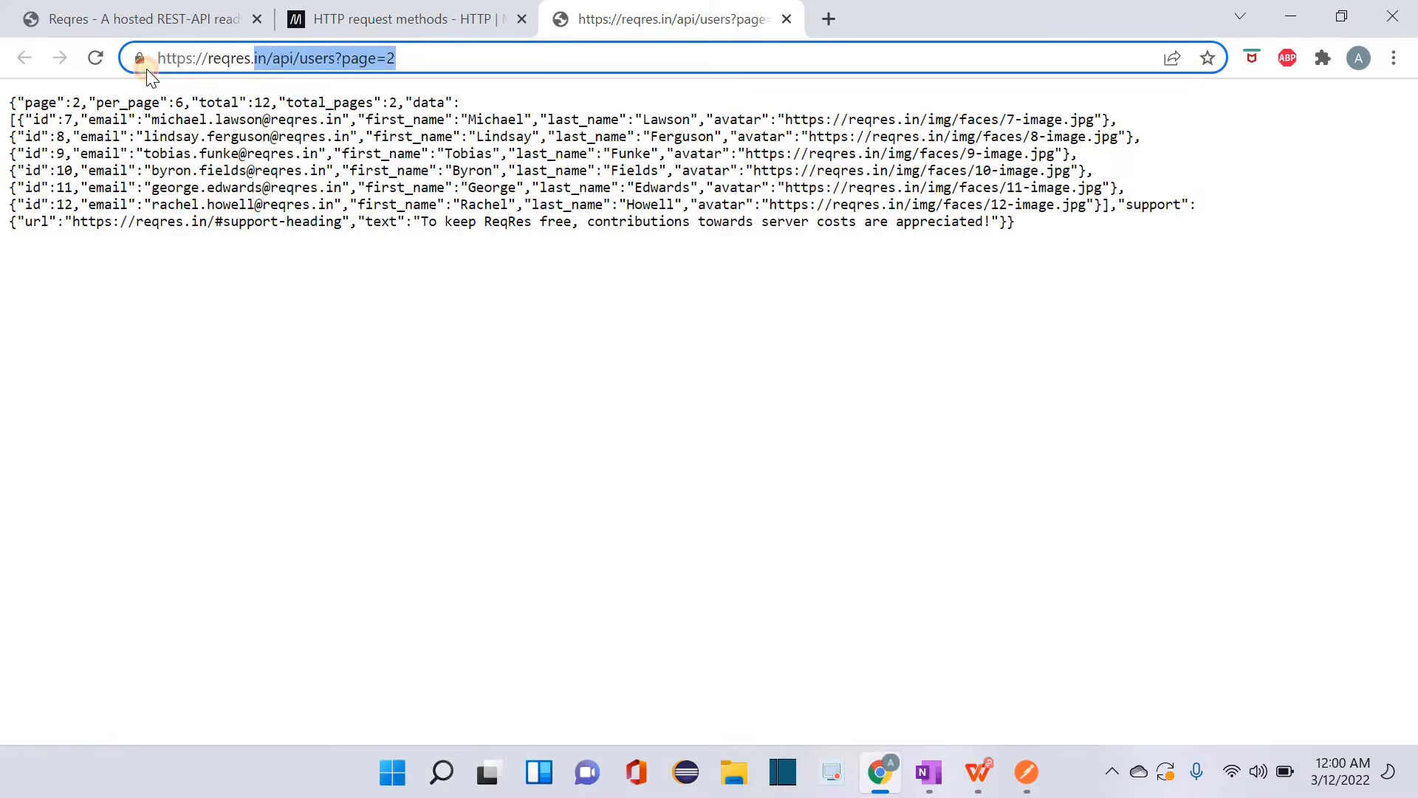
pyautogui.click(1026, 773)
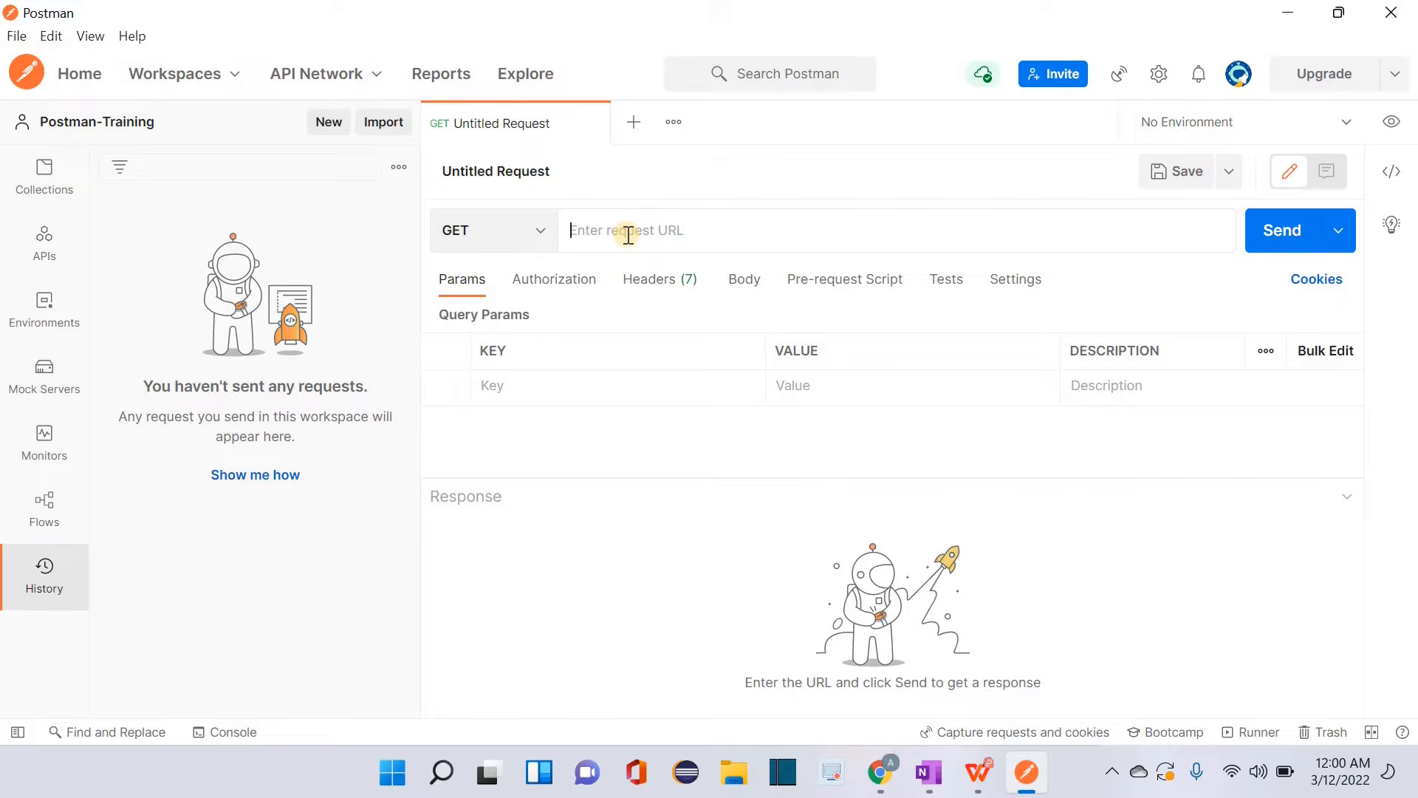
pyautogui.hotkey('ctrl', 'v')
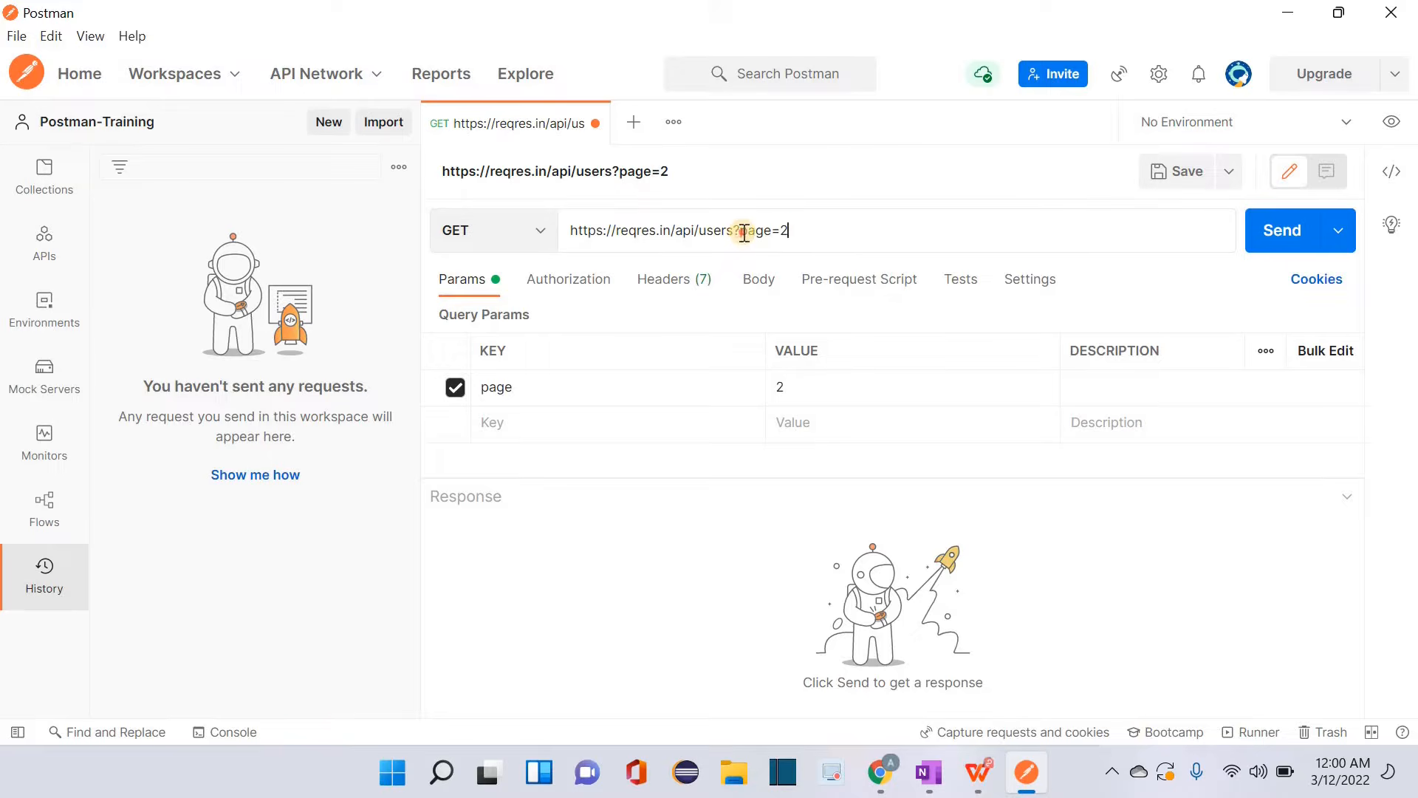
# - Remove page=2 from the request URL and re-enter it as a query parameter with key page and value 2
pyautogui.moveTo(741, 231); pyautogui.dragTo(846, 211)
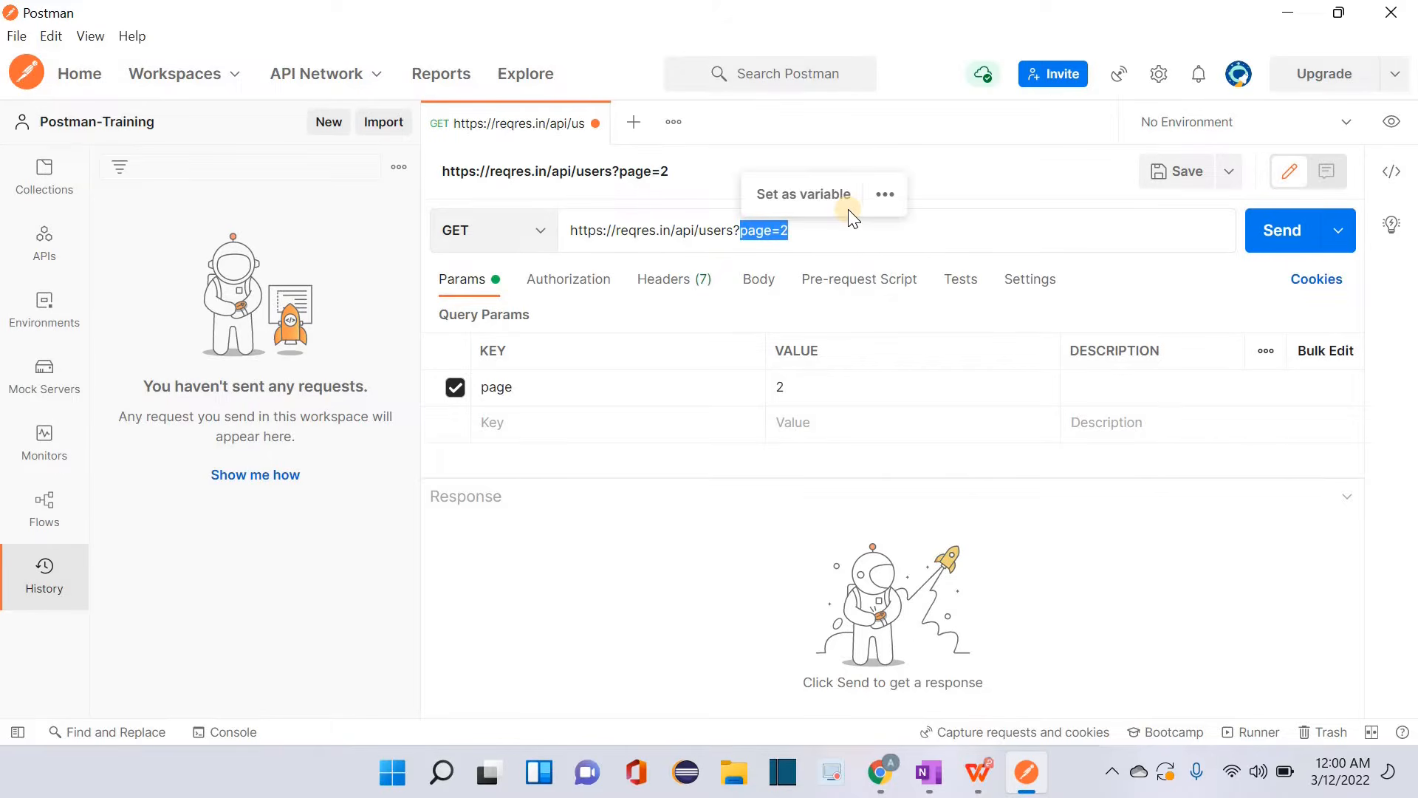
pyautogui.press('BackSpace')
pyautogui.click(545, 398)
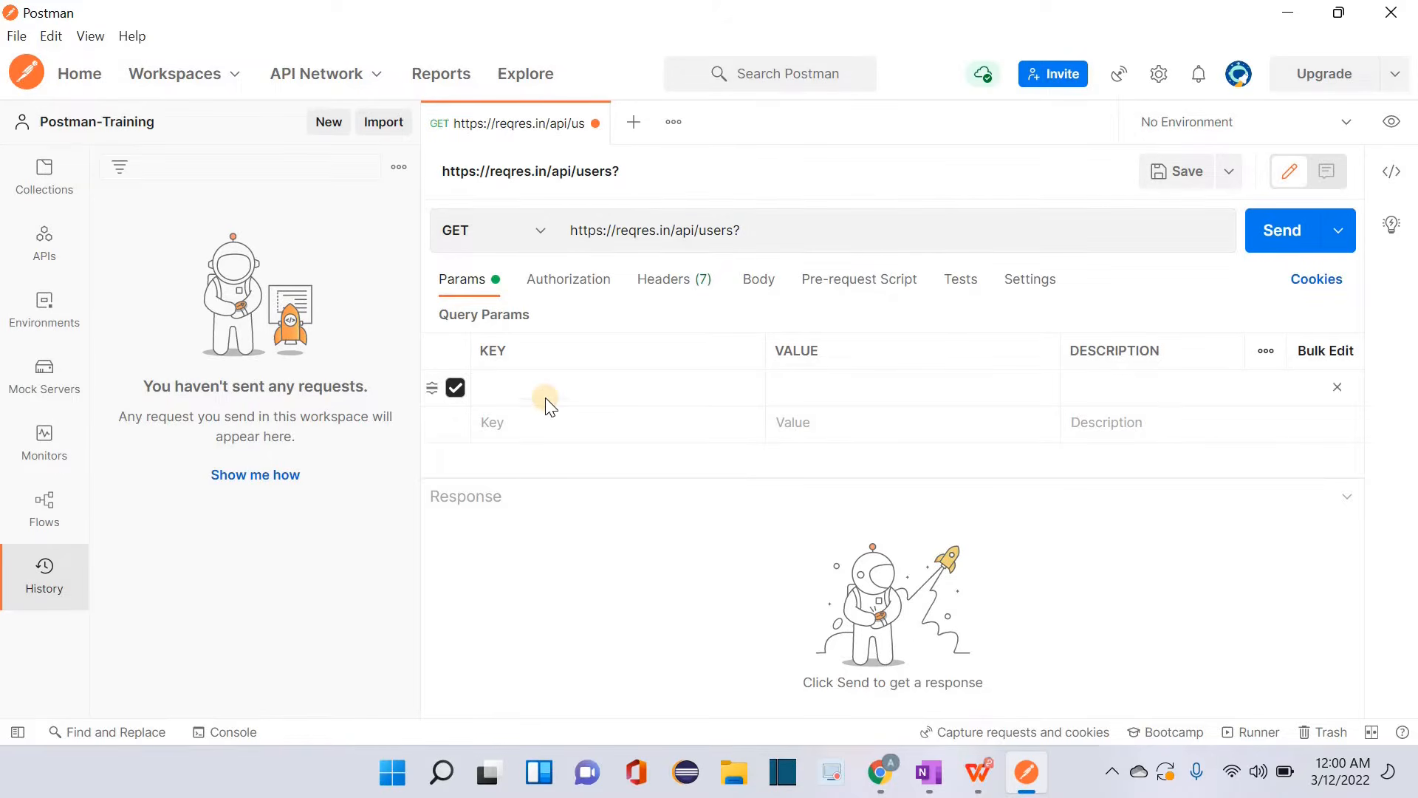
pyautogui.write('page')
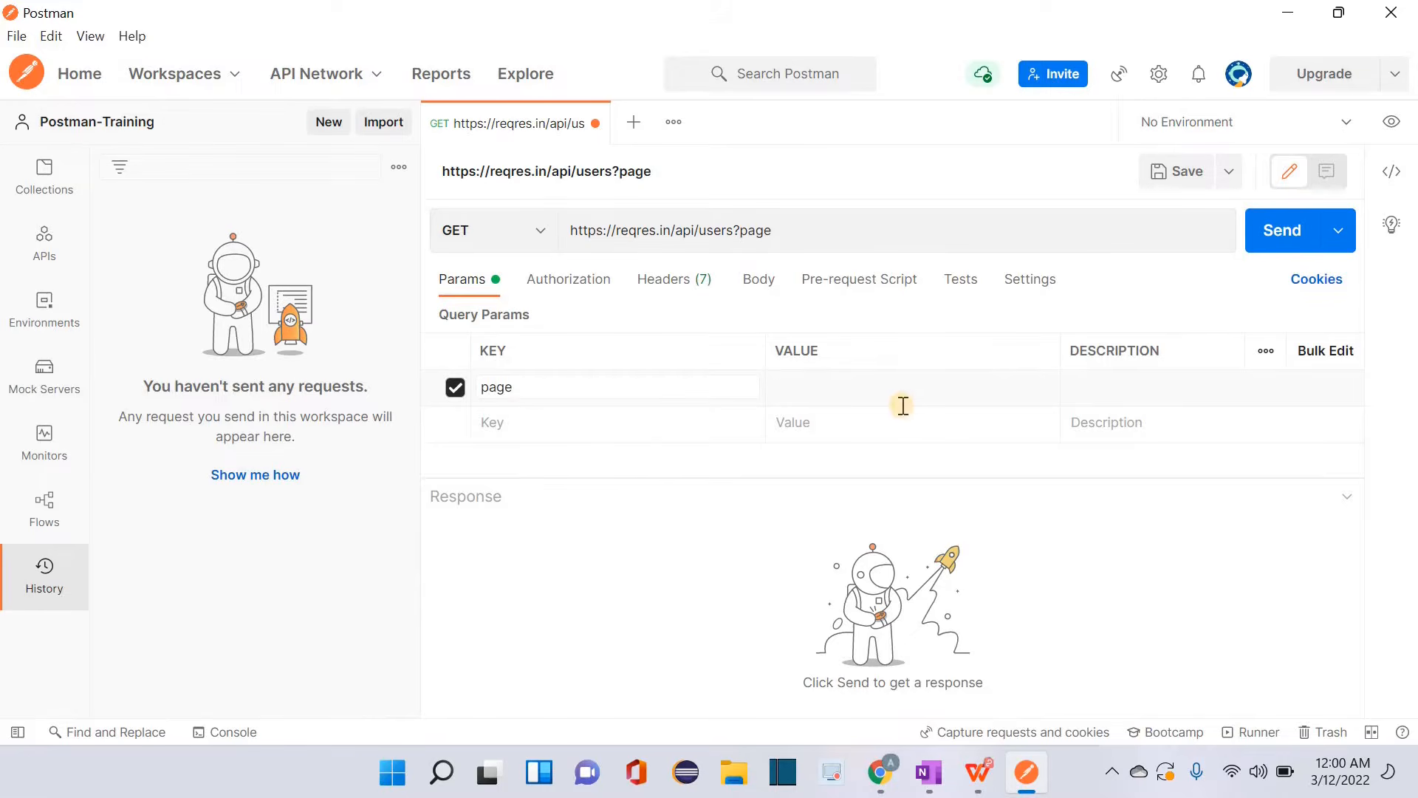
pyautogui.write('=2')
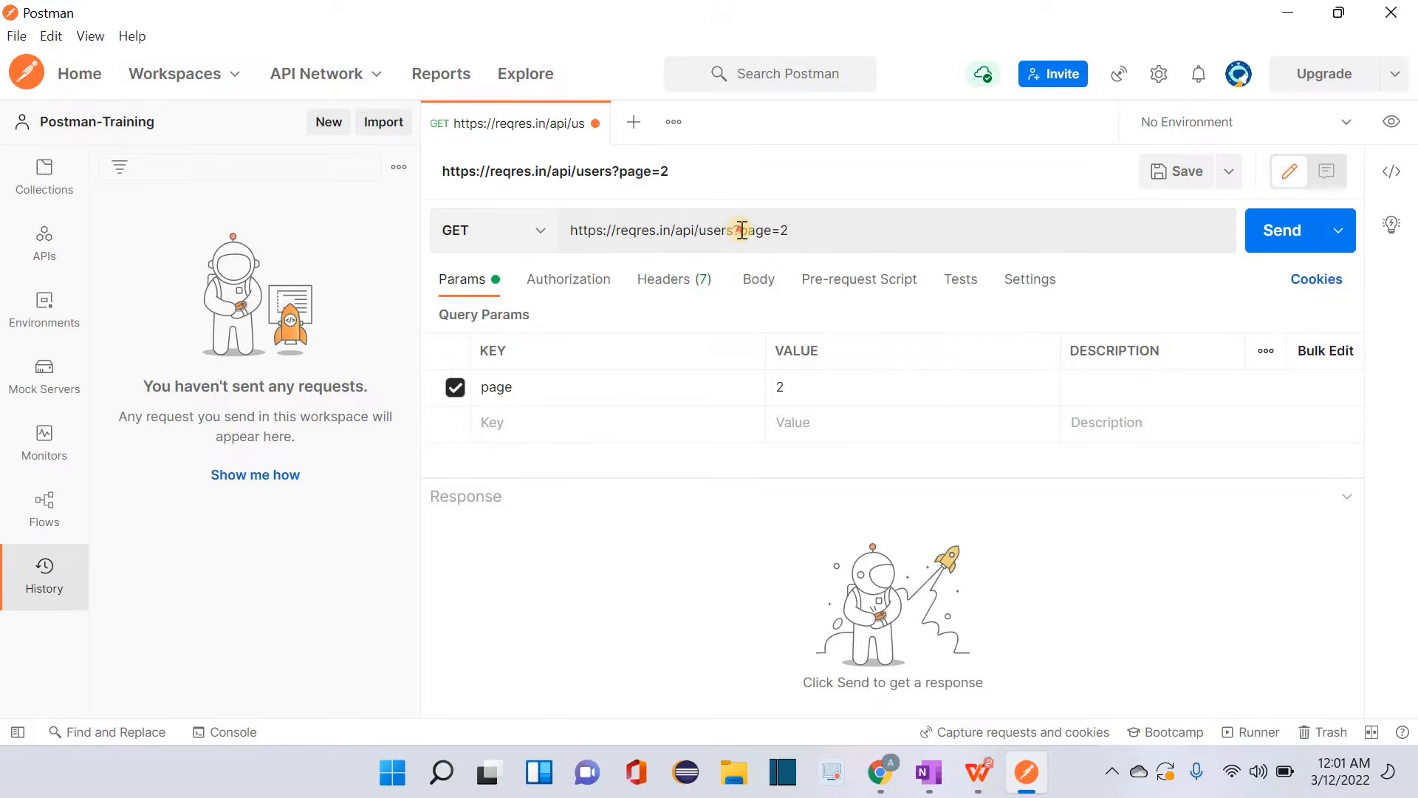
# - Examine the page=2 query part of the URL, the request's auto-generated headers, its authorization settings and its query parameters
pyautogui.moveTo(741, 230); pyautogui.dragTo(842, 223)
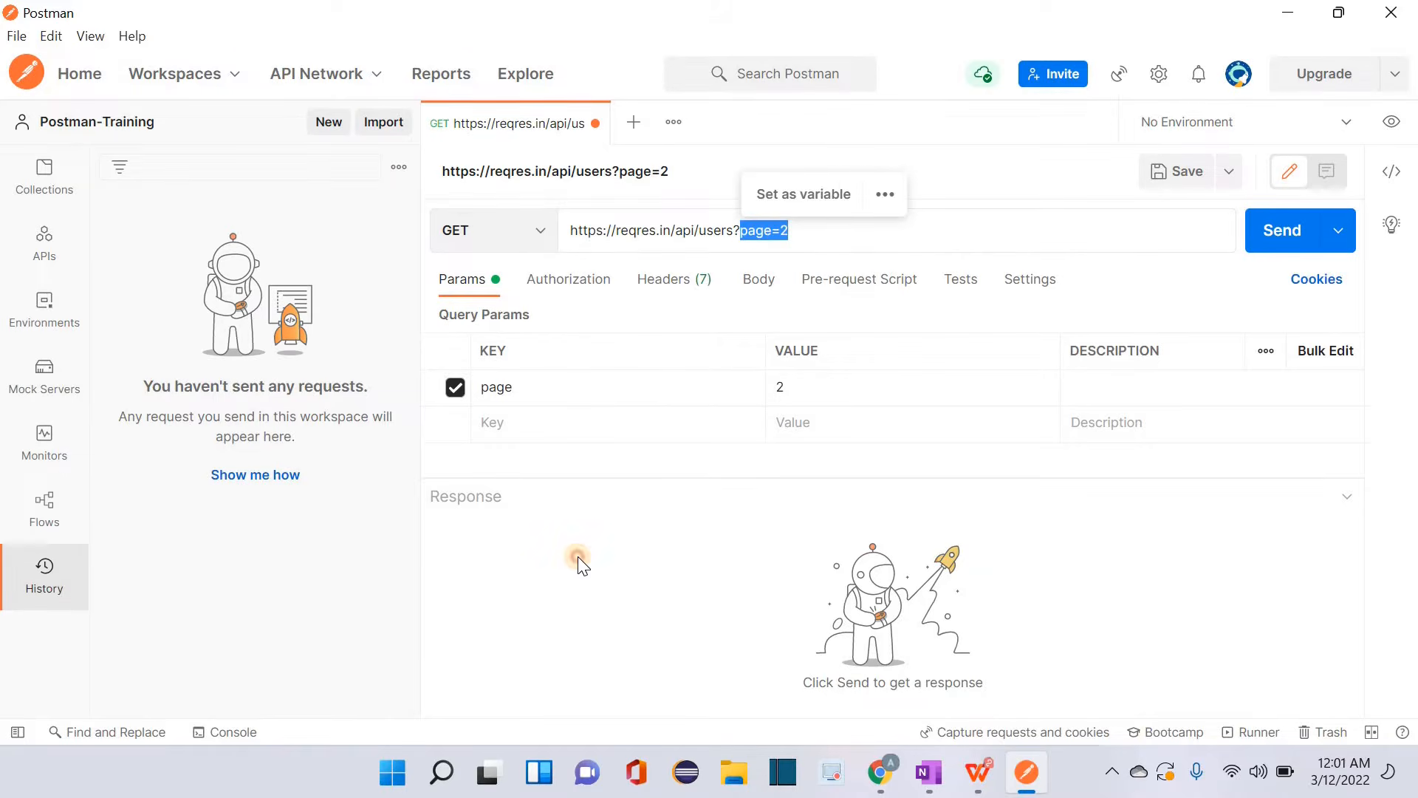
pyautogui.click(578, 563)
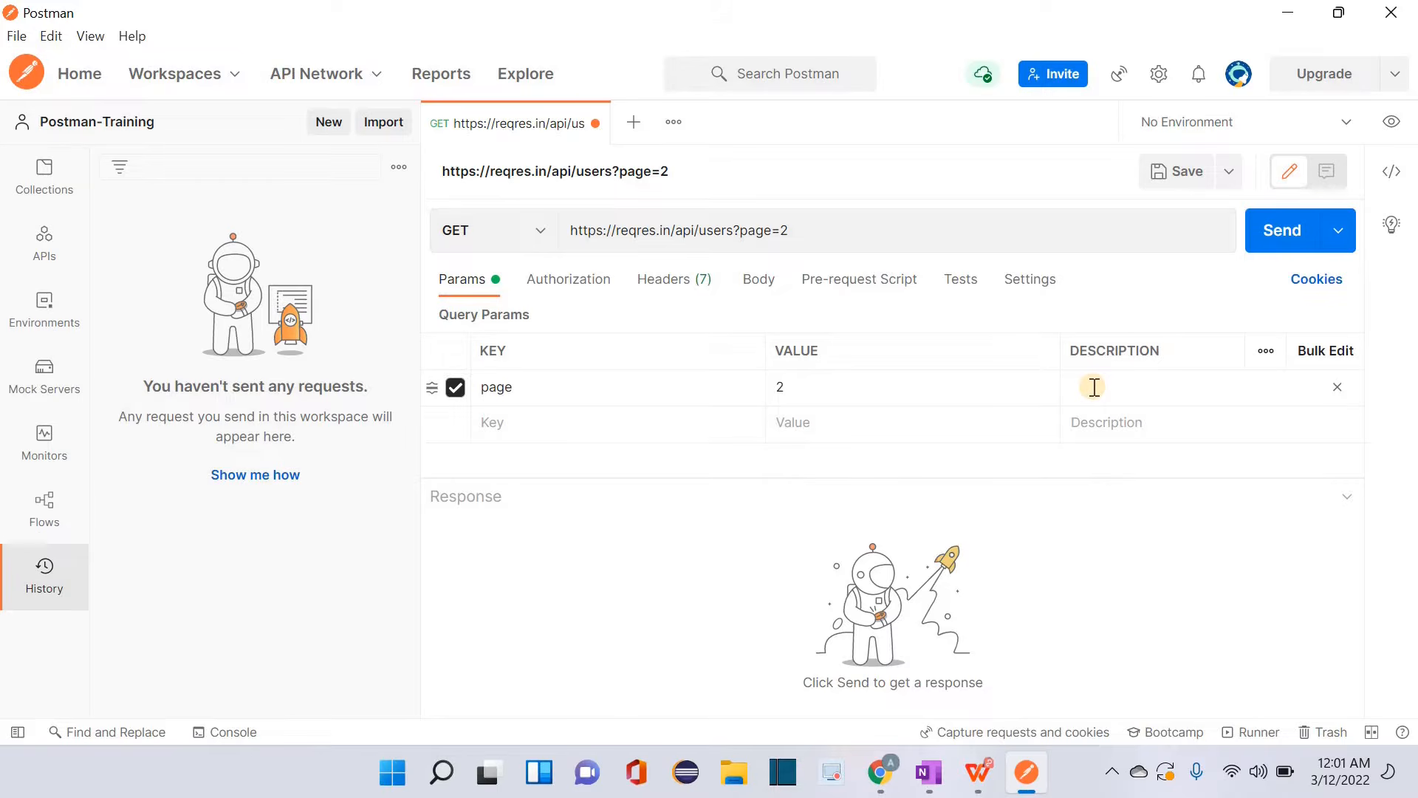
pyautogui.click(1159, 391)
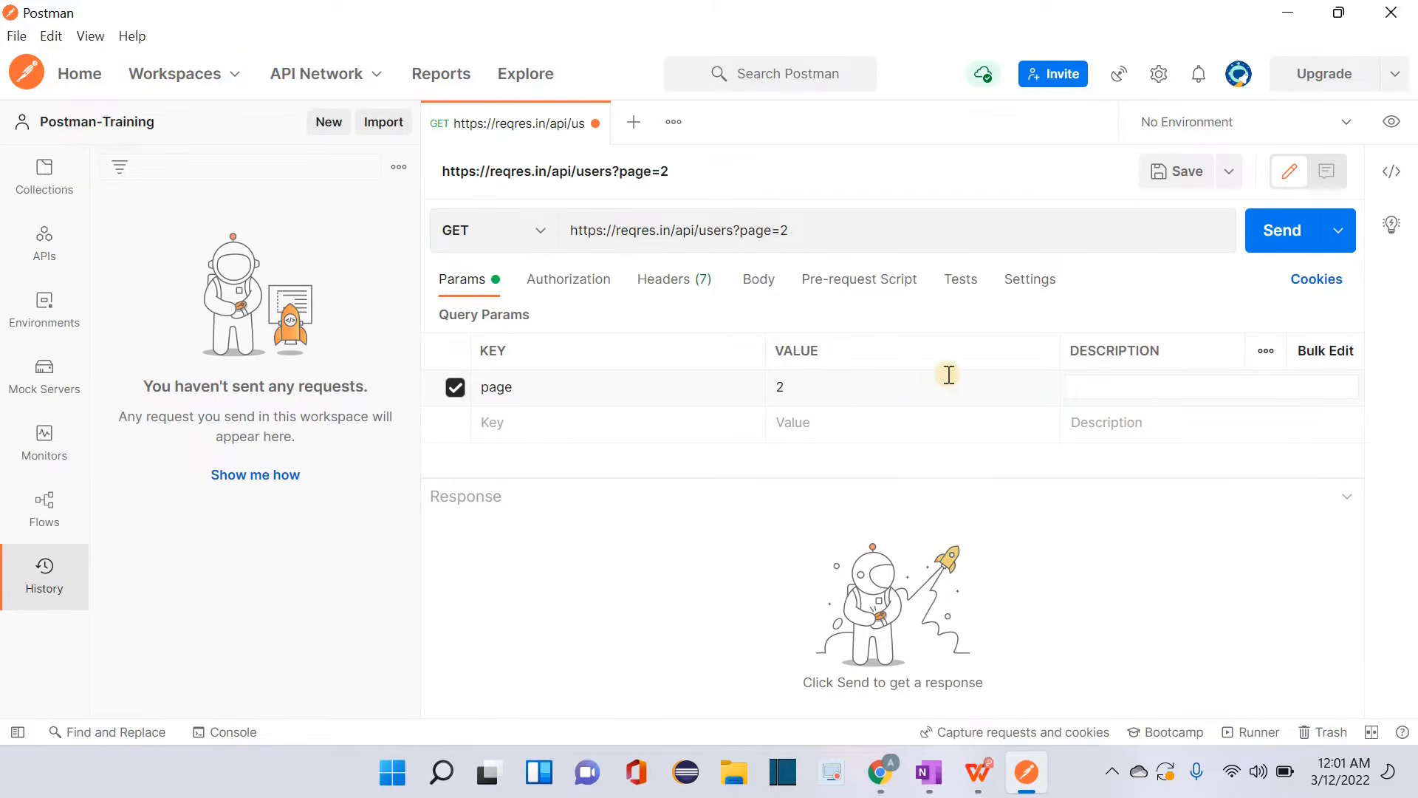
pyautogui.click(674, 296)
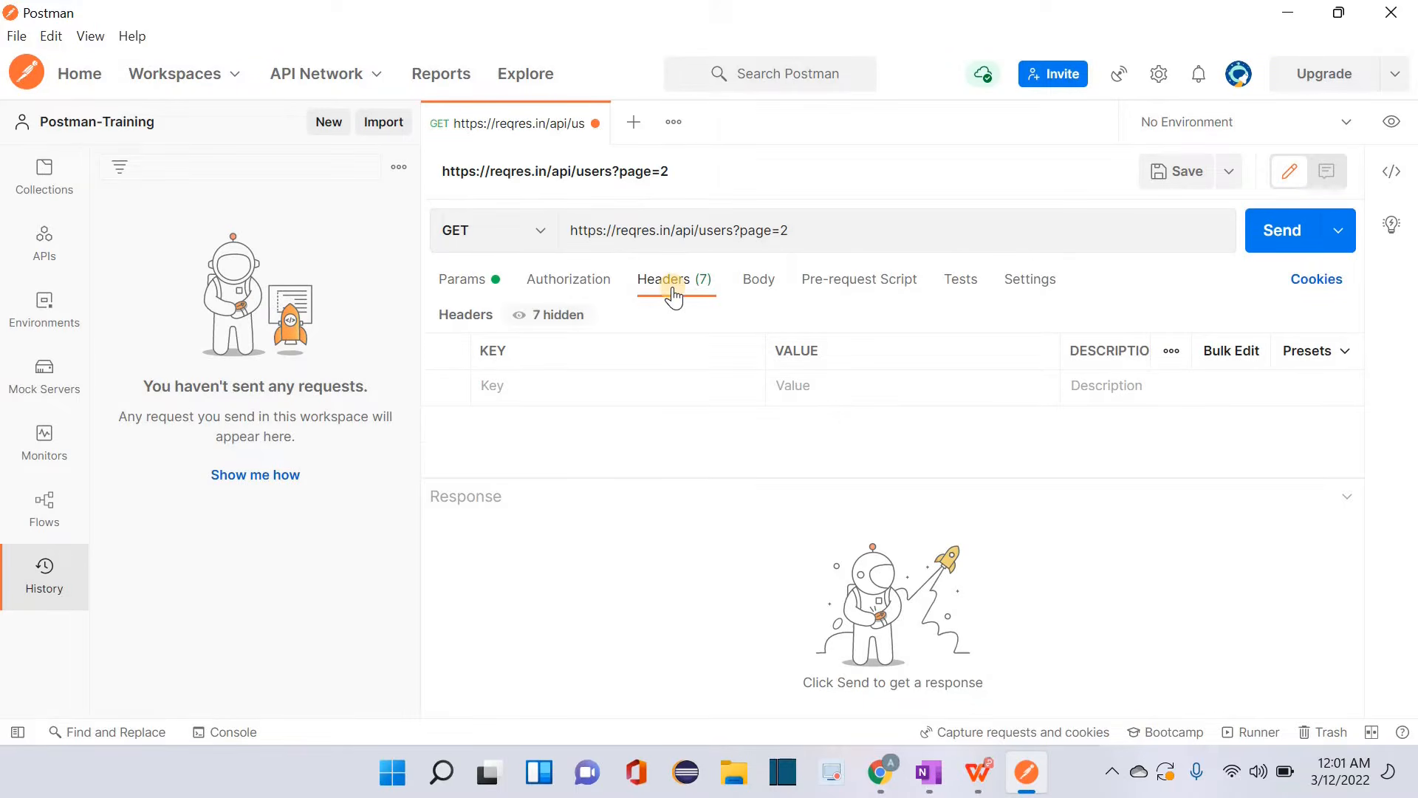
pyautogui.click(550, 317)
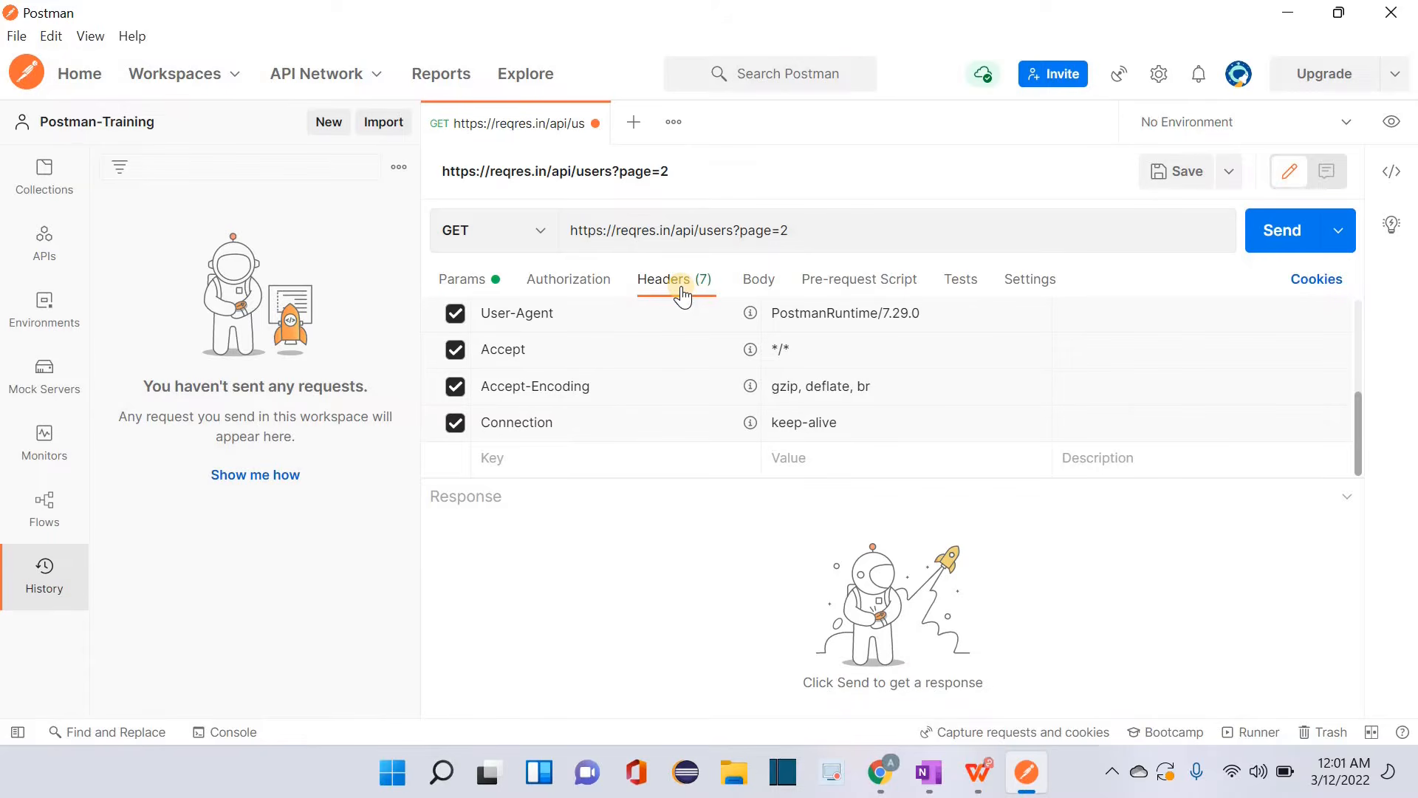
pyautogui.click(576, 289)
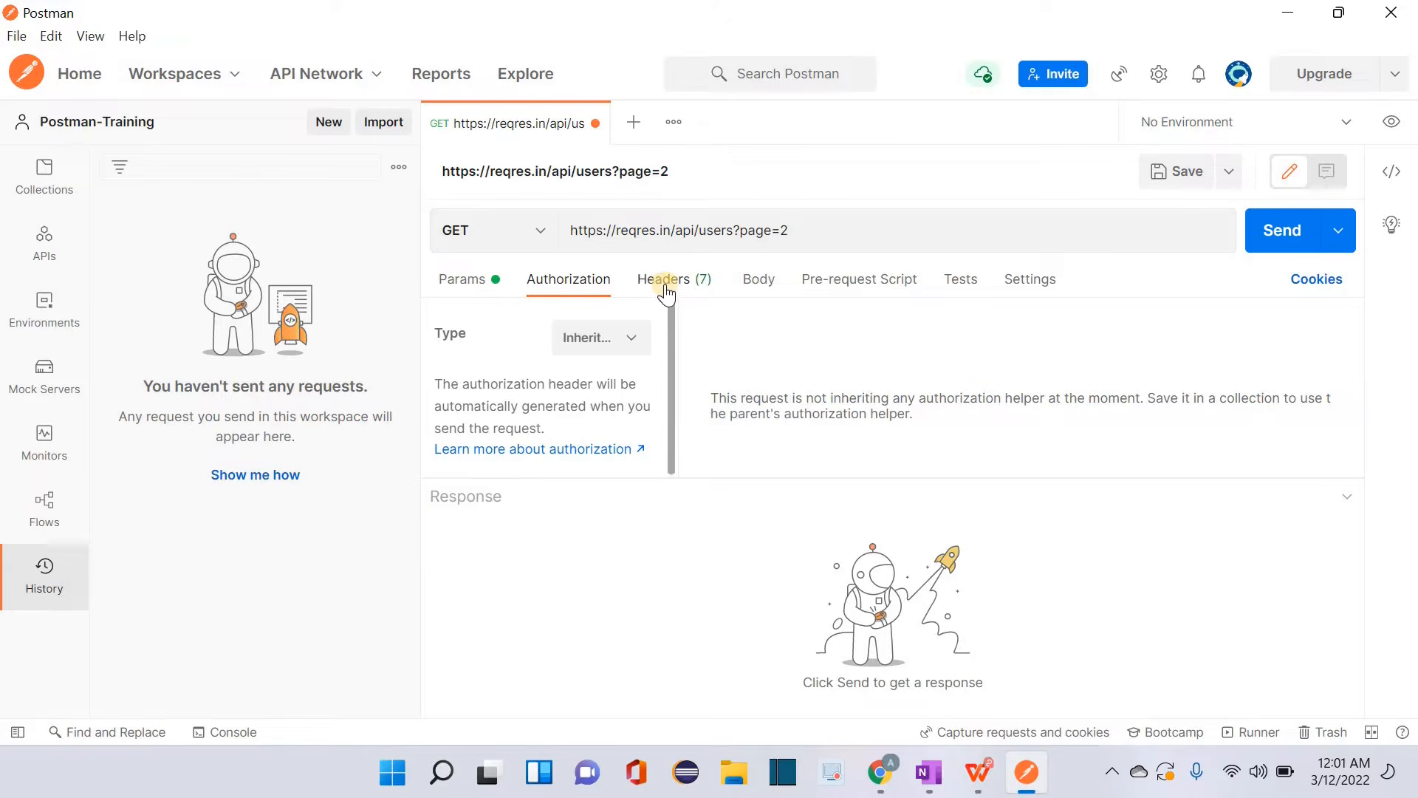
pyautogui.click(462, 284)
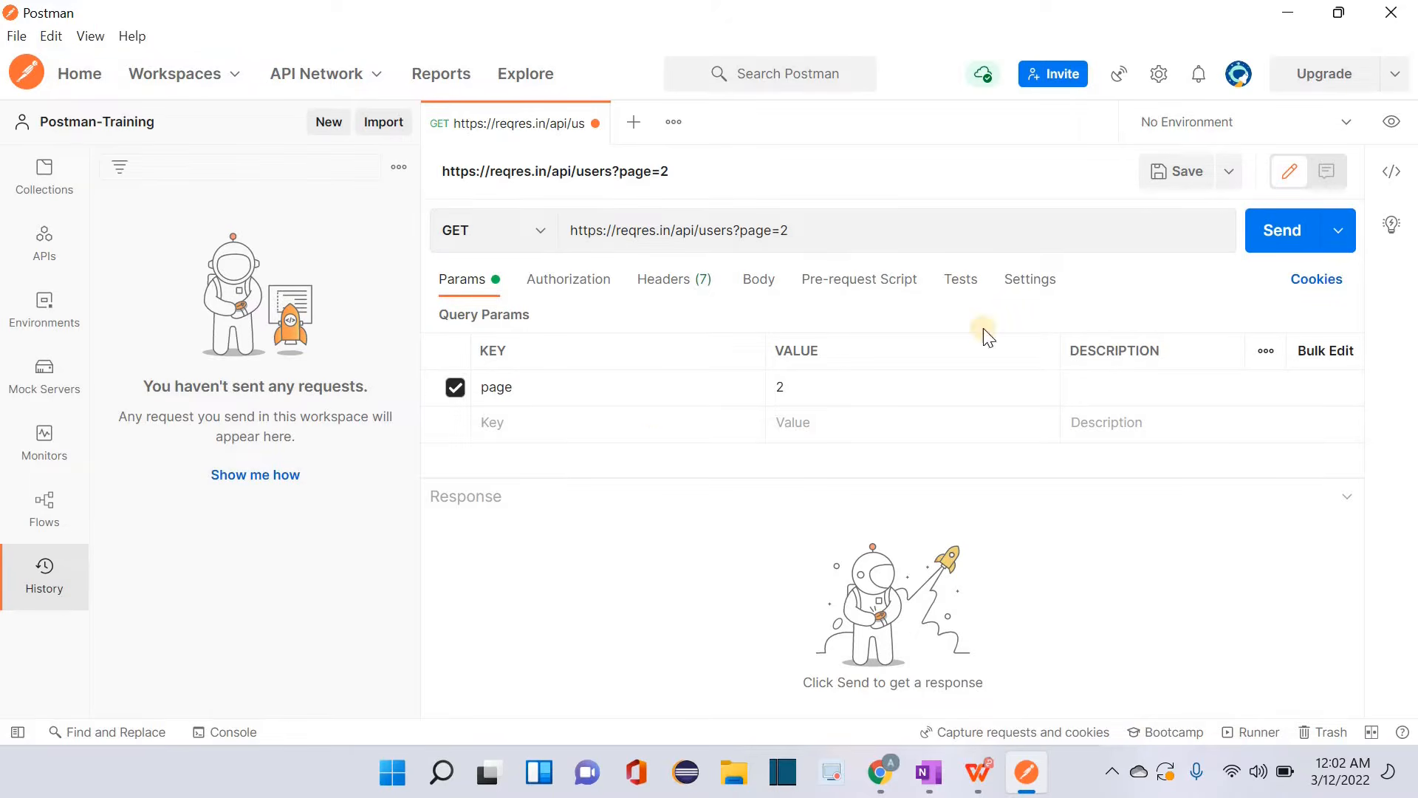
# - Send the GET request for users page 2 and enlarge the response pane
pyautogui.click(1286, 237)
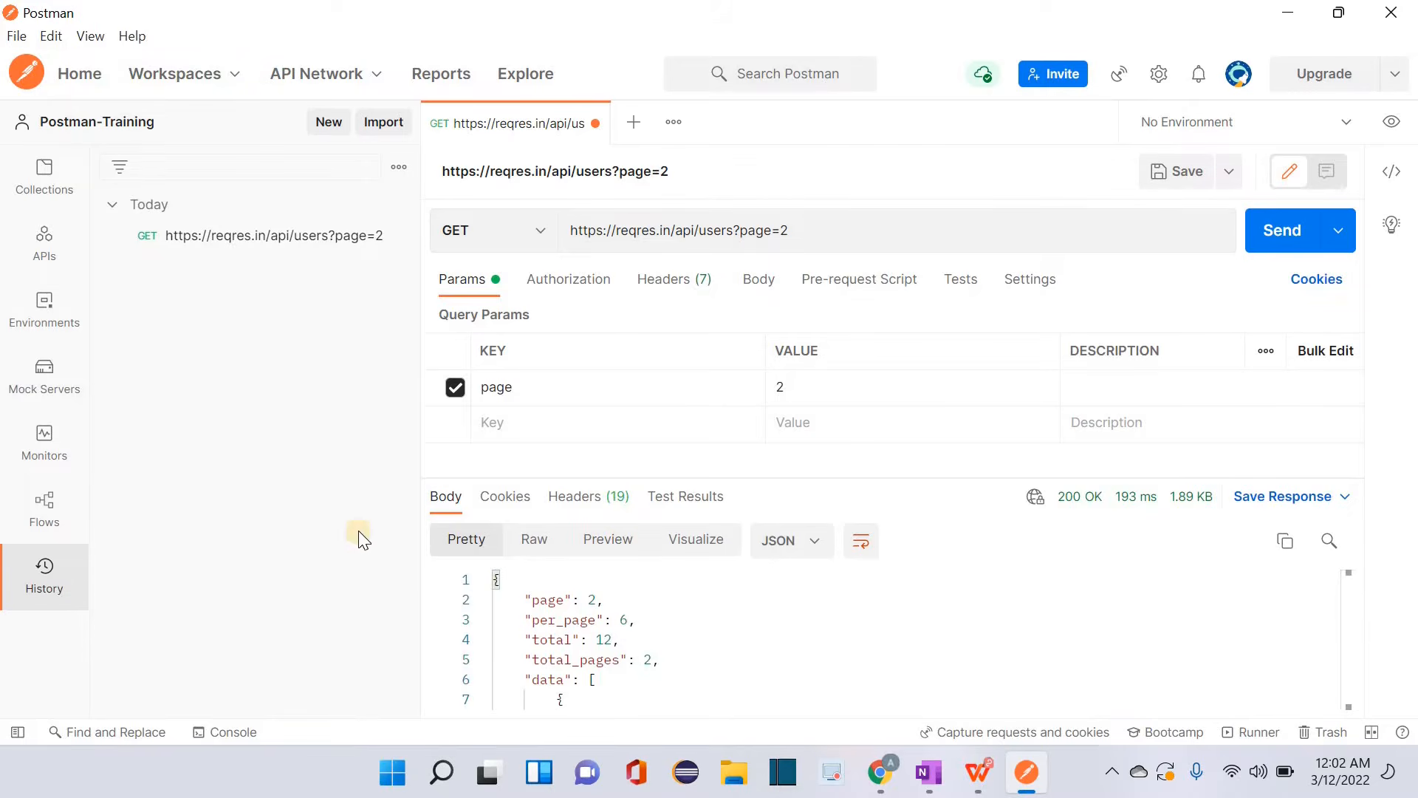
pyautogui.scroll(-1, 737, 650)
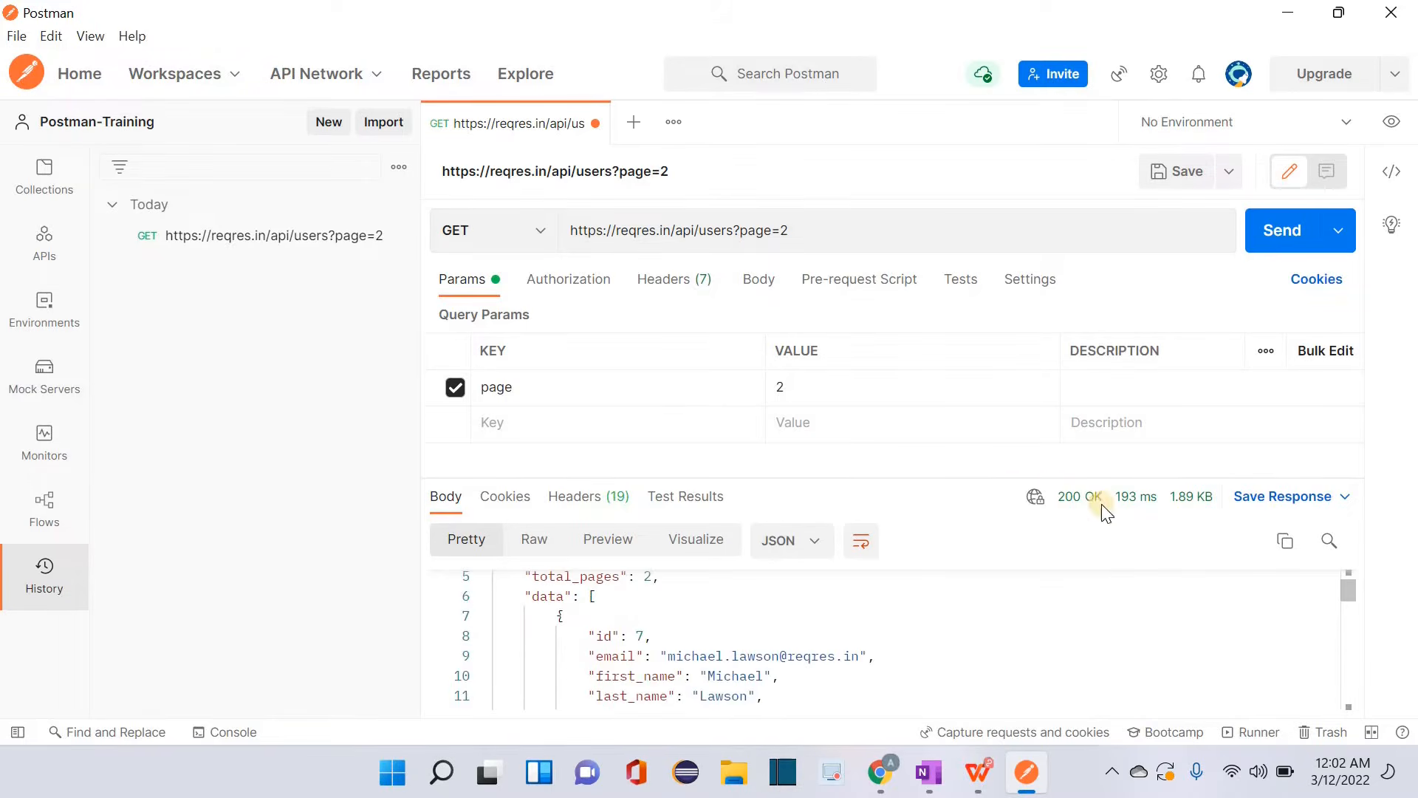
pyautogui.moveTo(962, 478); pyautogui.dragTo(922, 228)
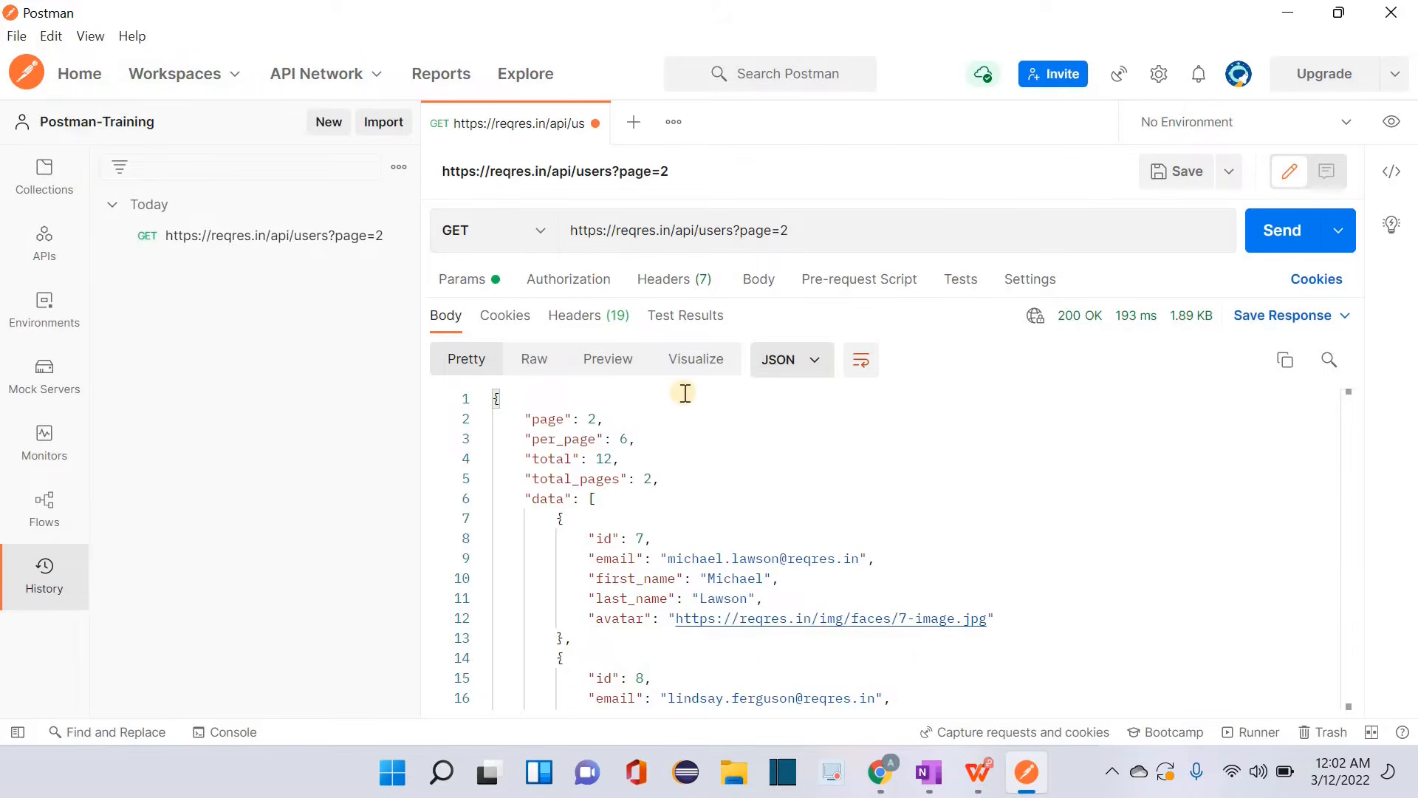
# - Examine the JSON response body from the page fields through all user records to the support section, and check the response status
pyautogui.click(525, 419)
pyautogui.keyDown('shift'); pyautogui.click(596, 597); pyautogui.keyUp('shift')
pyautogui.moveTo(642, 717); pyautogui.dragTo(1070, 548)
pyautogui.click(1070, 548)
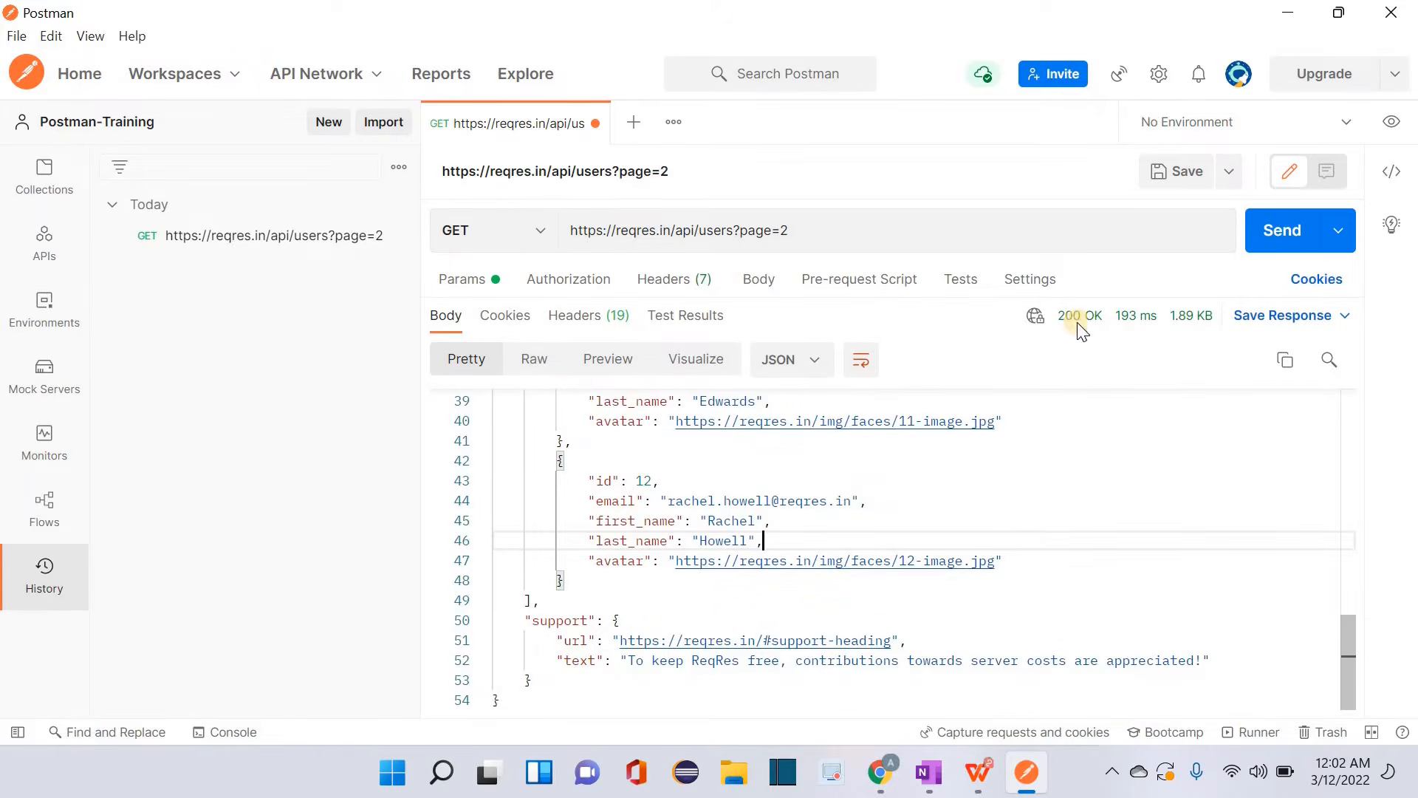
pyautogui.moveTo(1066, 334)
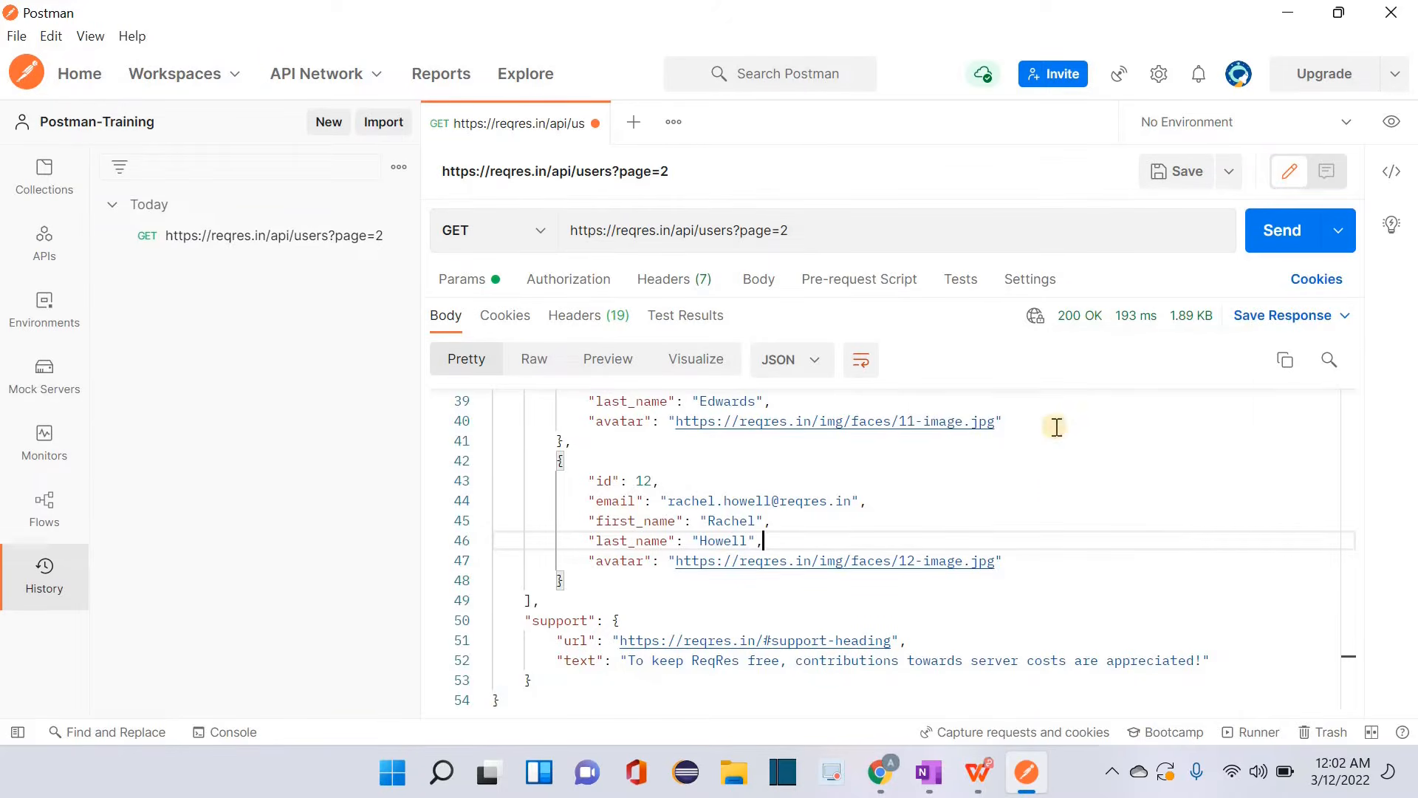
pyautogui.scroll(3, 1086, 571)
pyautogui.scroll(4, 1086, 571)
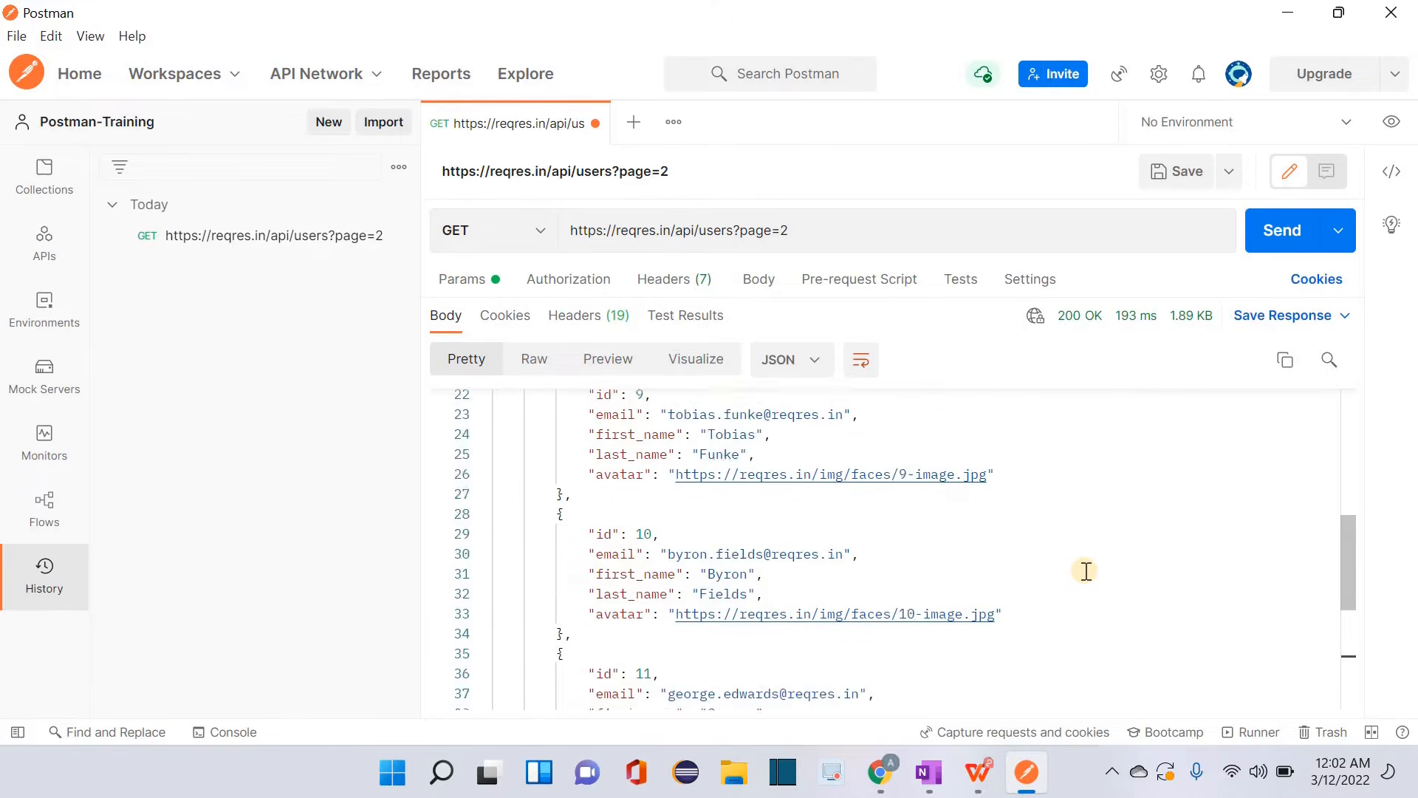
pyautogui.scroll(3, 1085, 571)
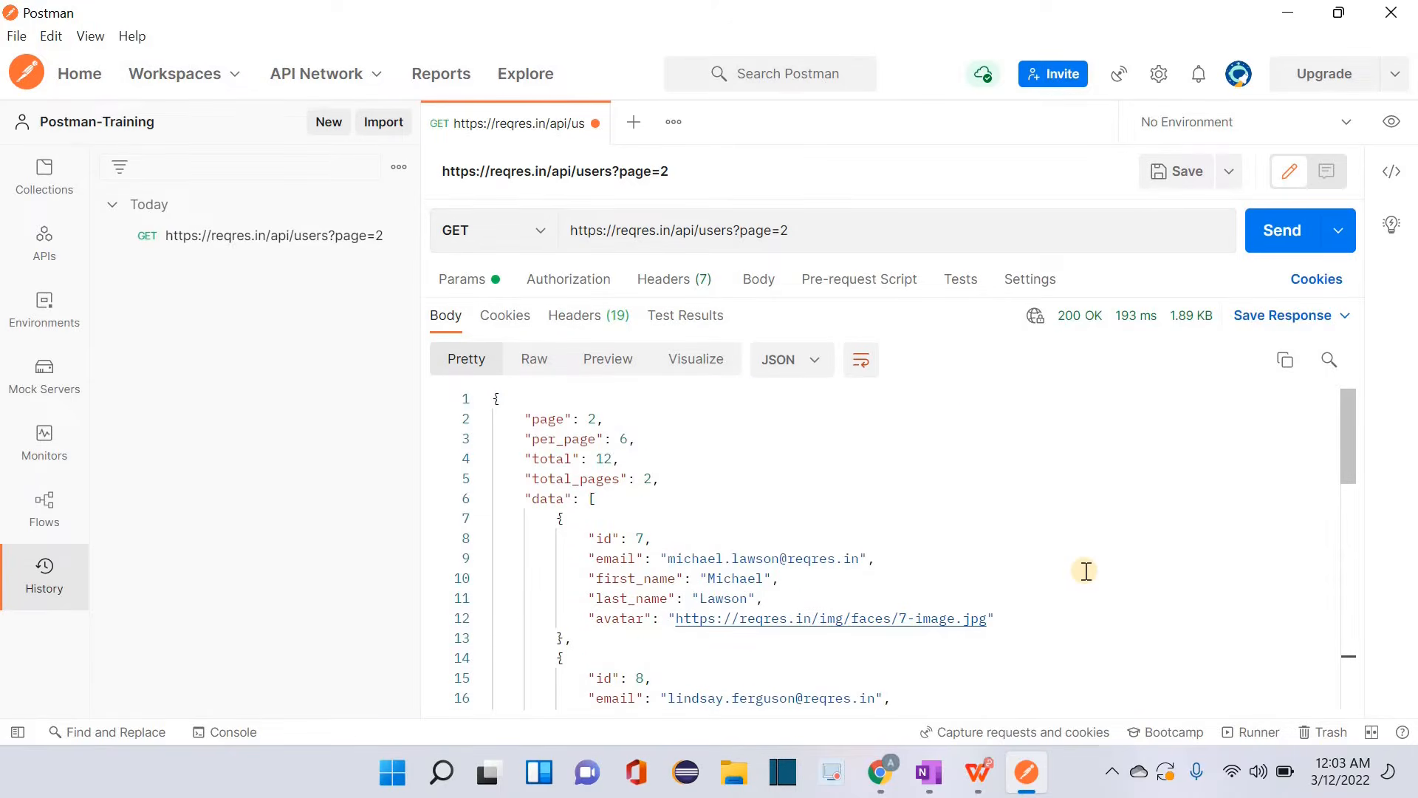
pyautogui.scroll(-10, 1086, 571)
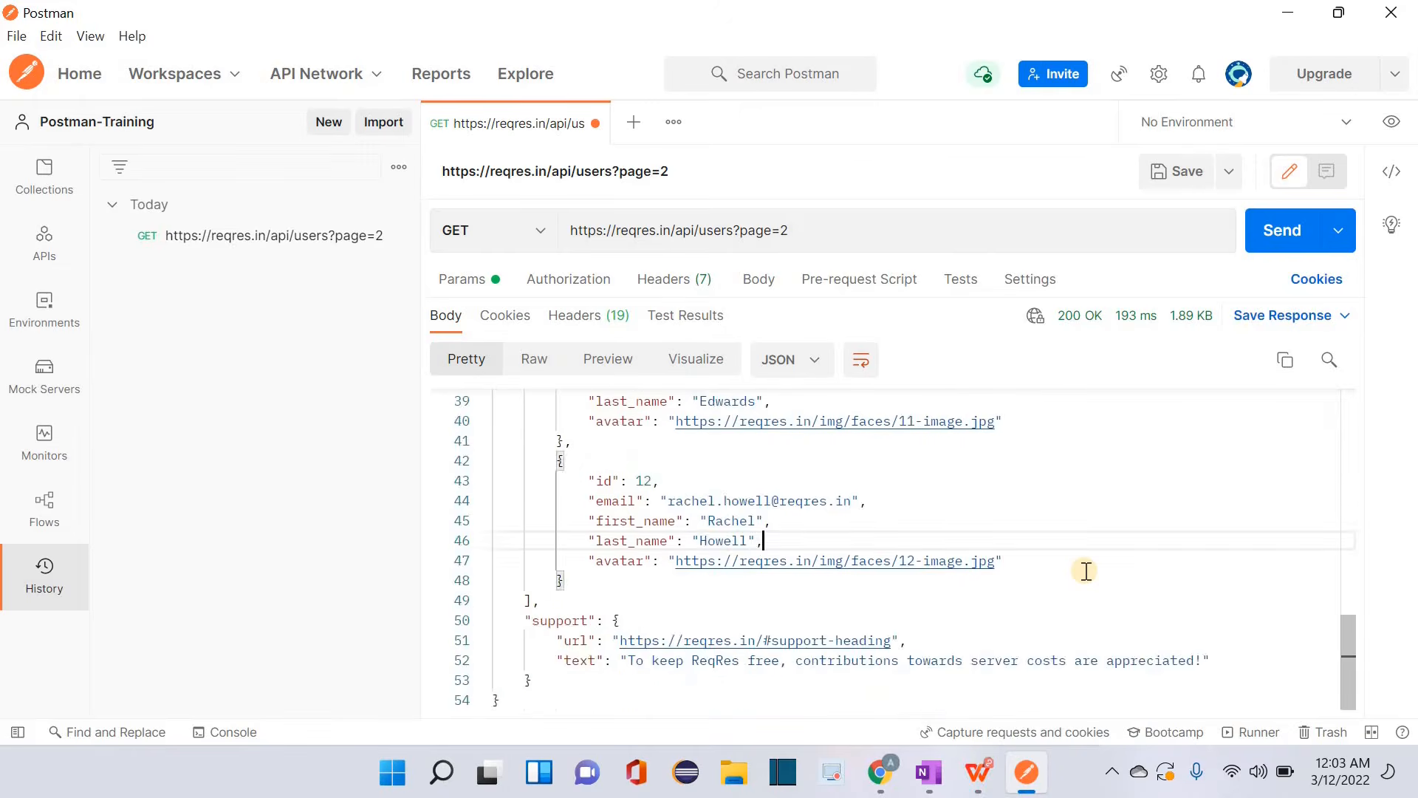
pyautogui.scroll(6, 1086, 571)
pyautogui.scroll(3, 1086, 571)
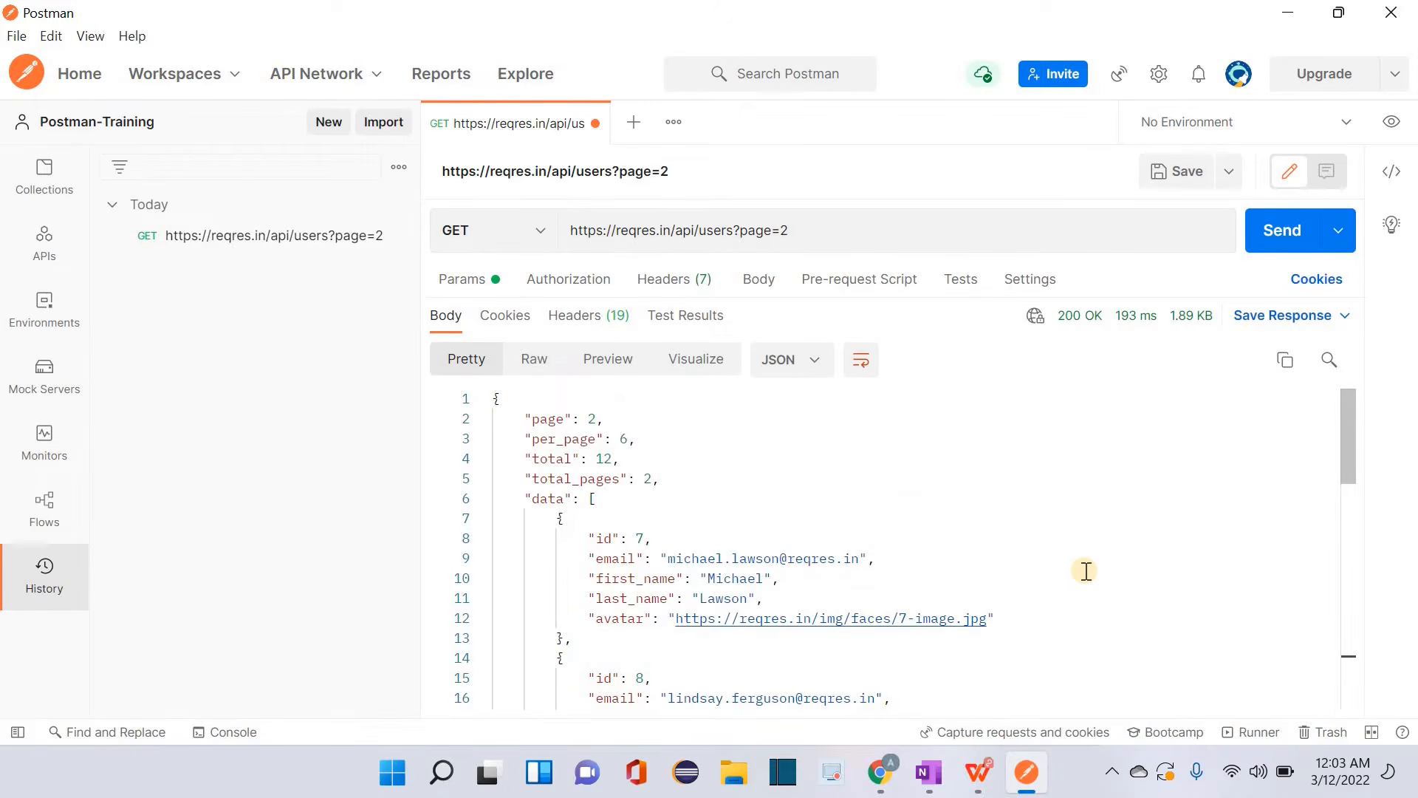
# - In Chrome, close the users response page and open the Reqres Single User request /api/users/2 on its own page
pyautogui.click(879, 772)
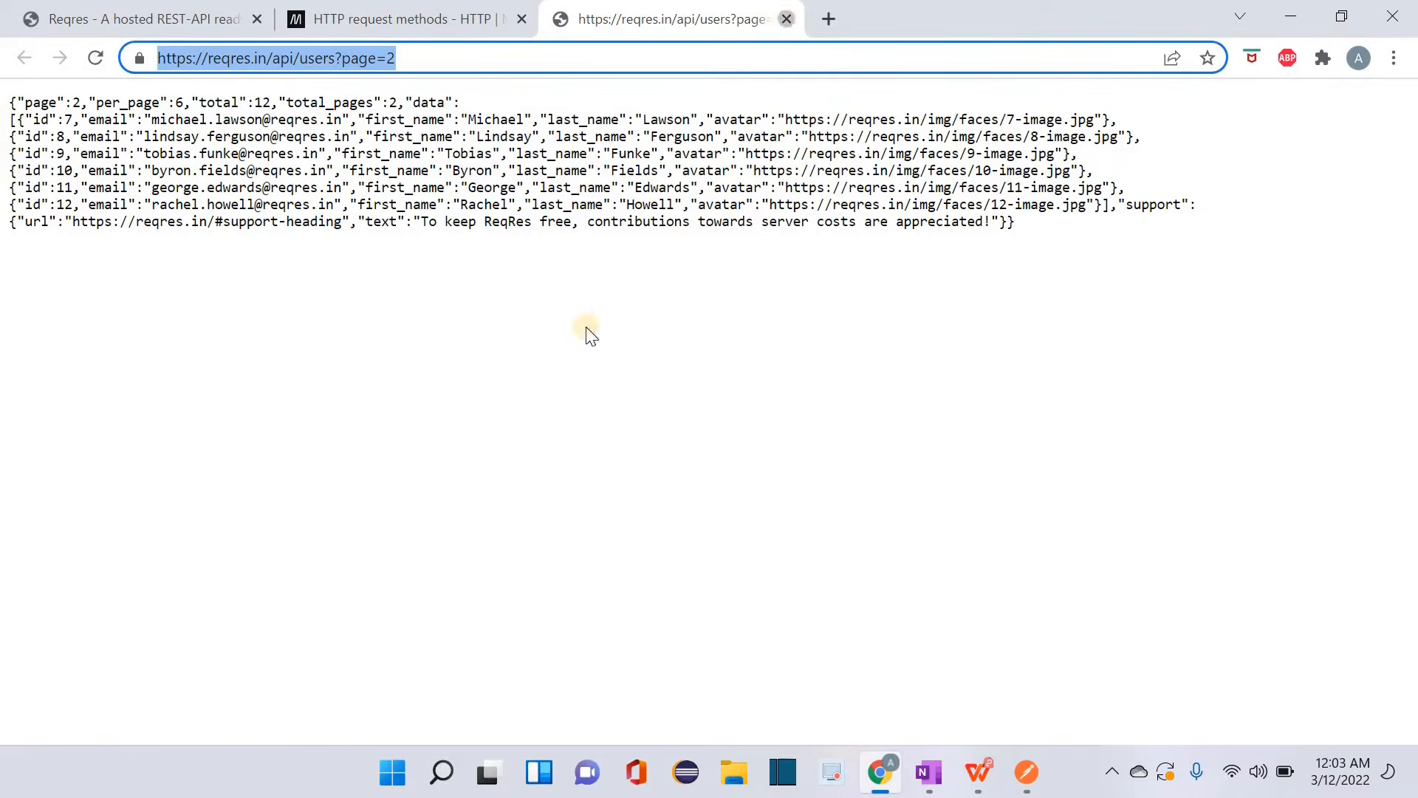
pyautogui.hotkey('ctrl', 'w')
pyautogui.hotkey('ctrl', 'shift', 'Tab')
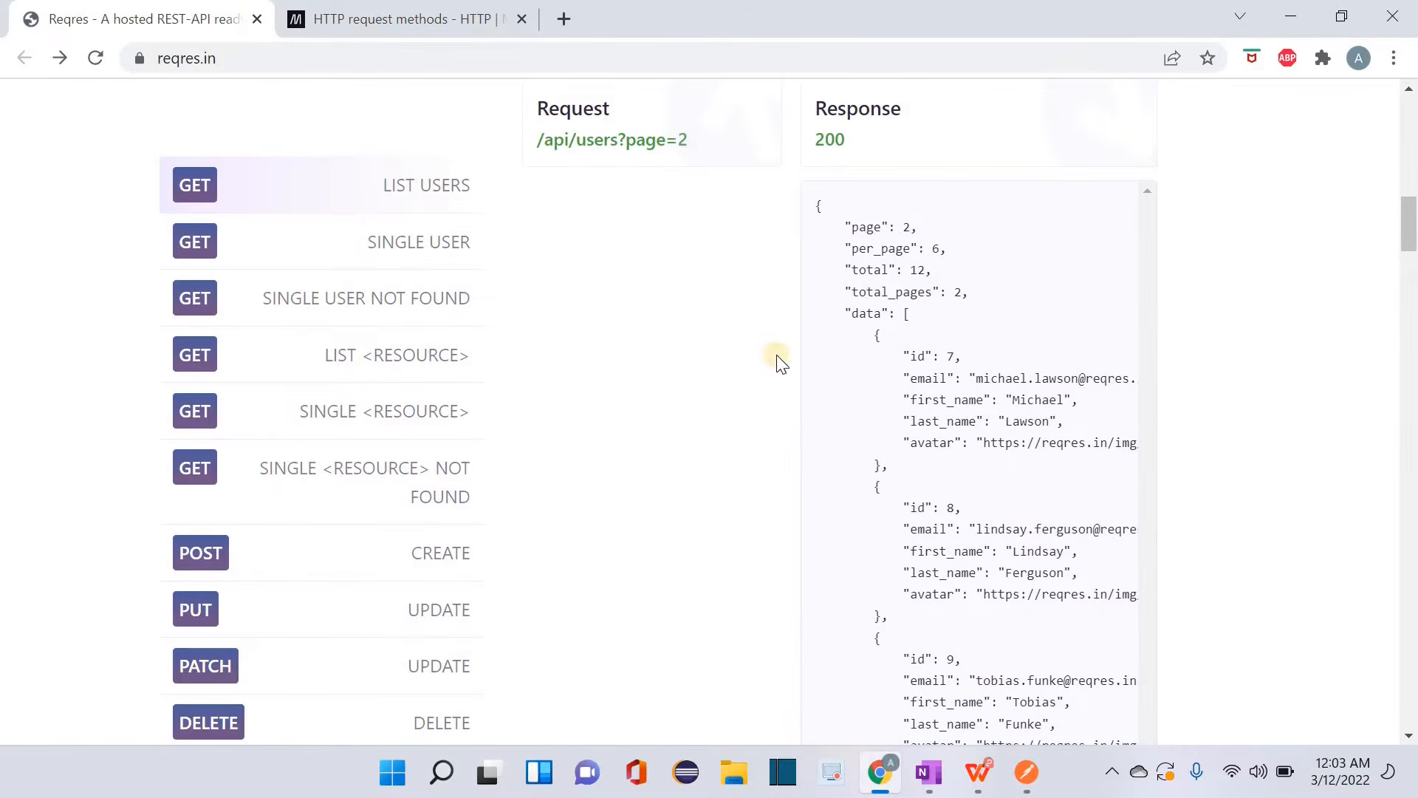
pyautogui.click(433, 251)
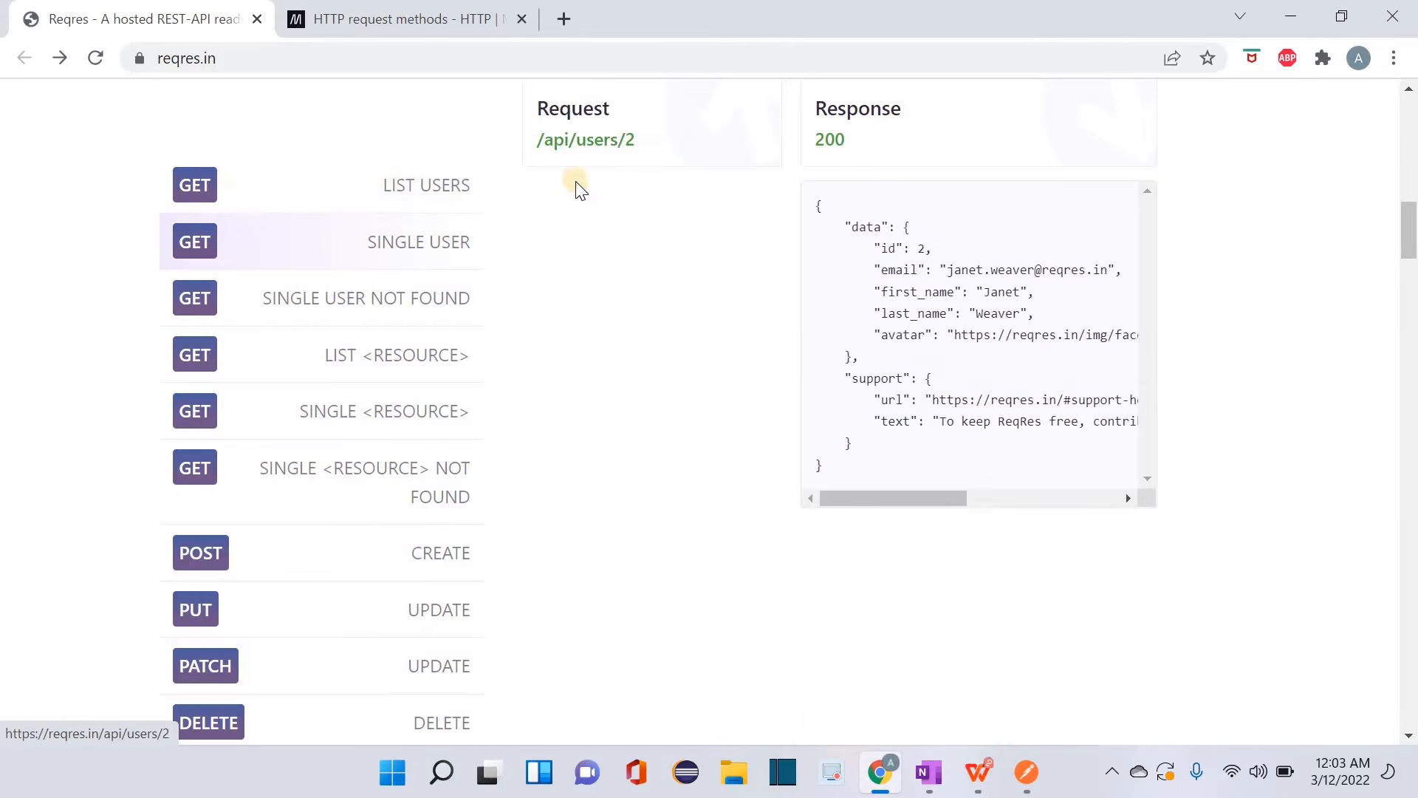
pyautogui.middleClick(610, 140)
pyautogui.click(600, 10)
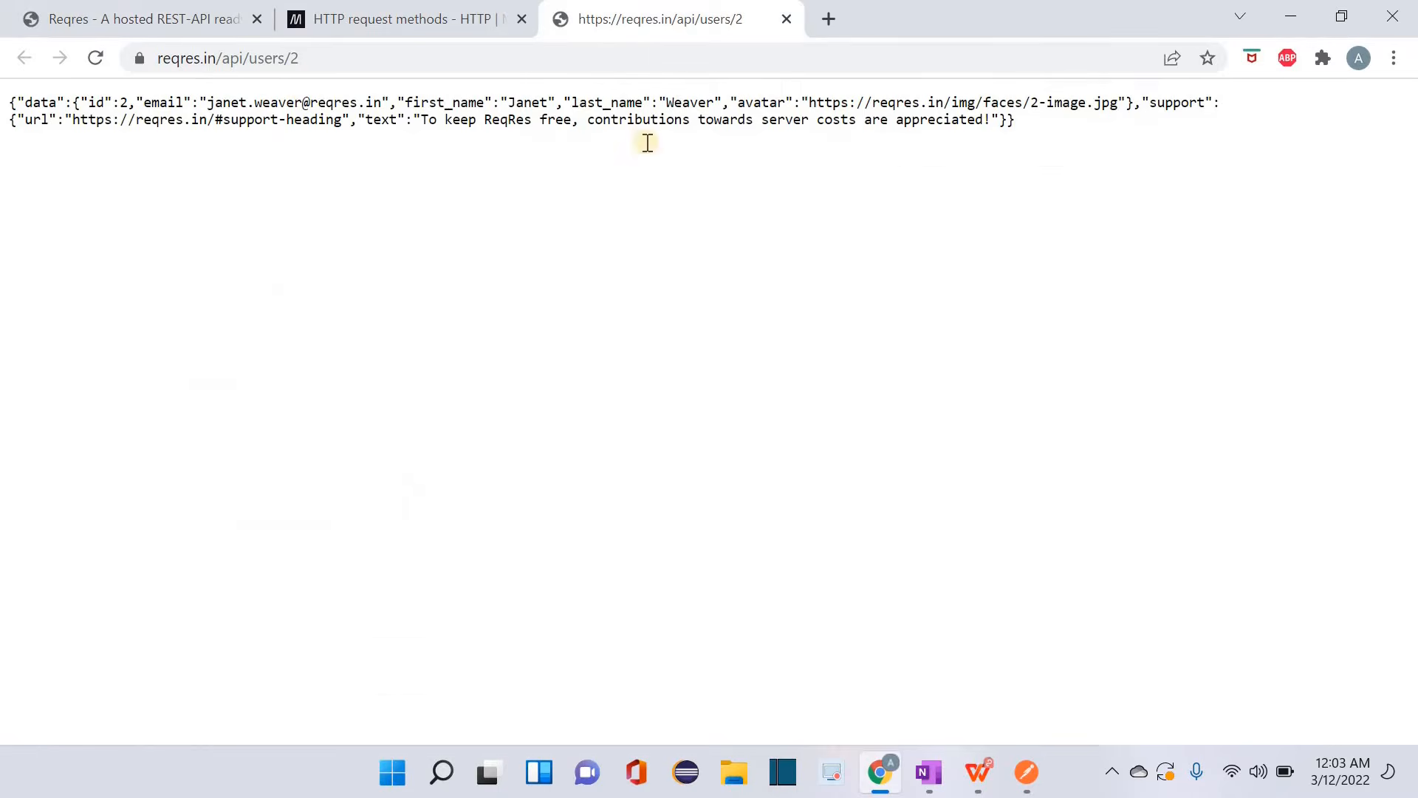
pyautogui.click(334, 57)
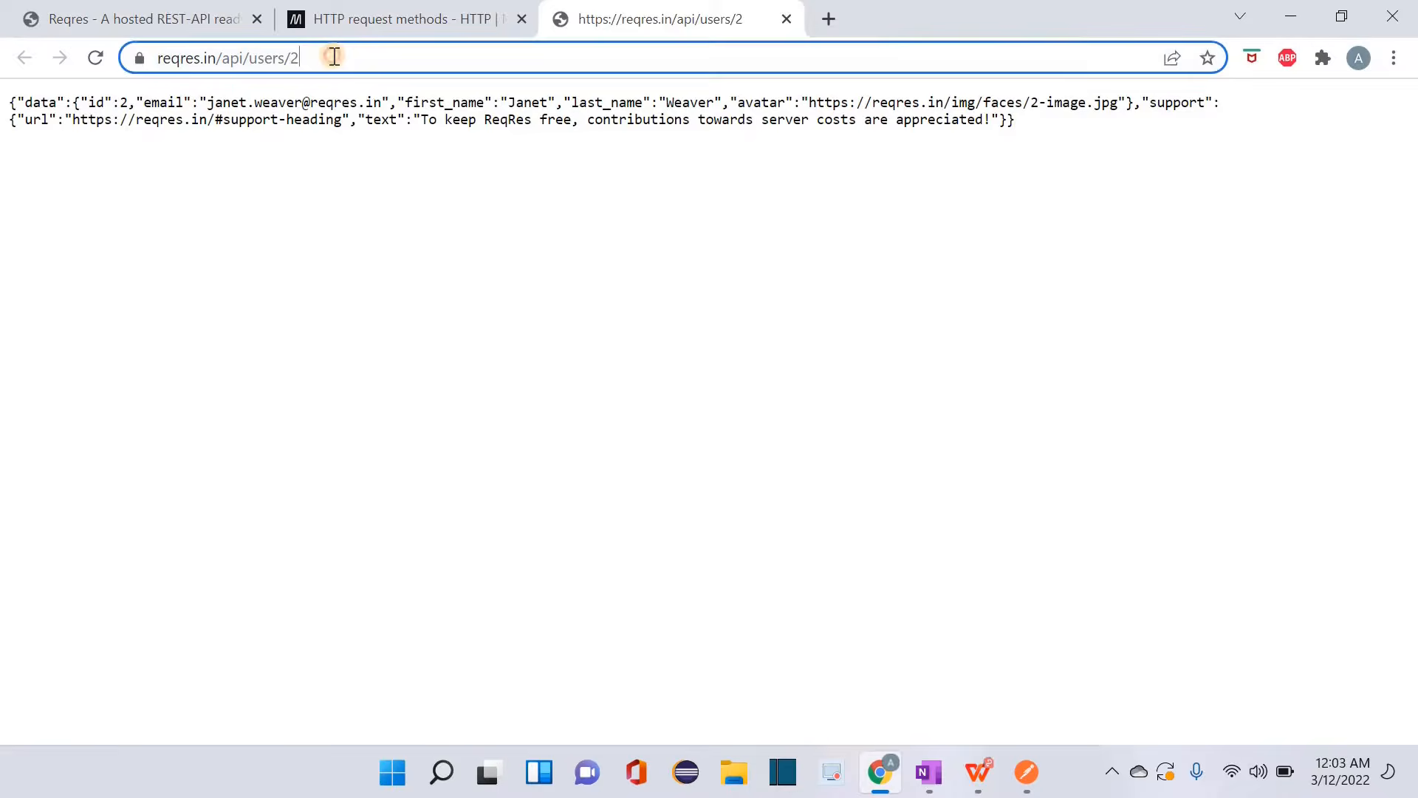
pyautogui.hotkey('ctrl', 'a')
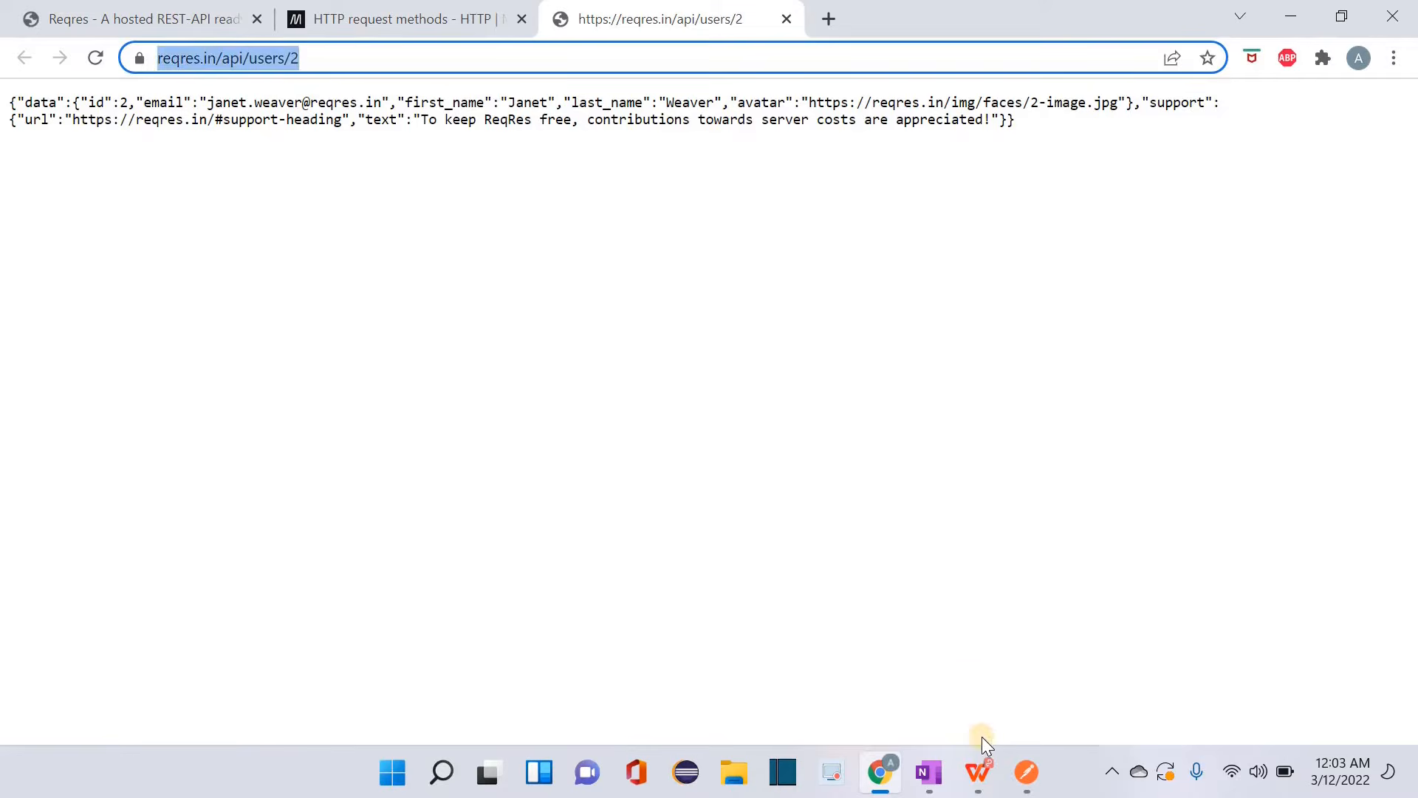
pyautogui.click(1027, 772)
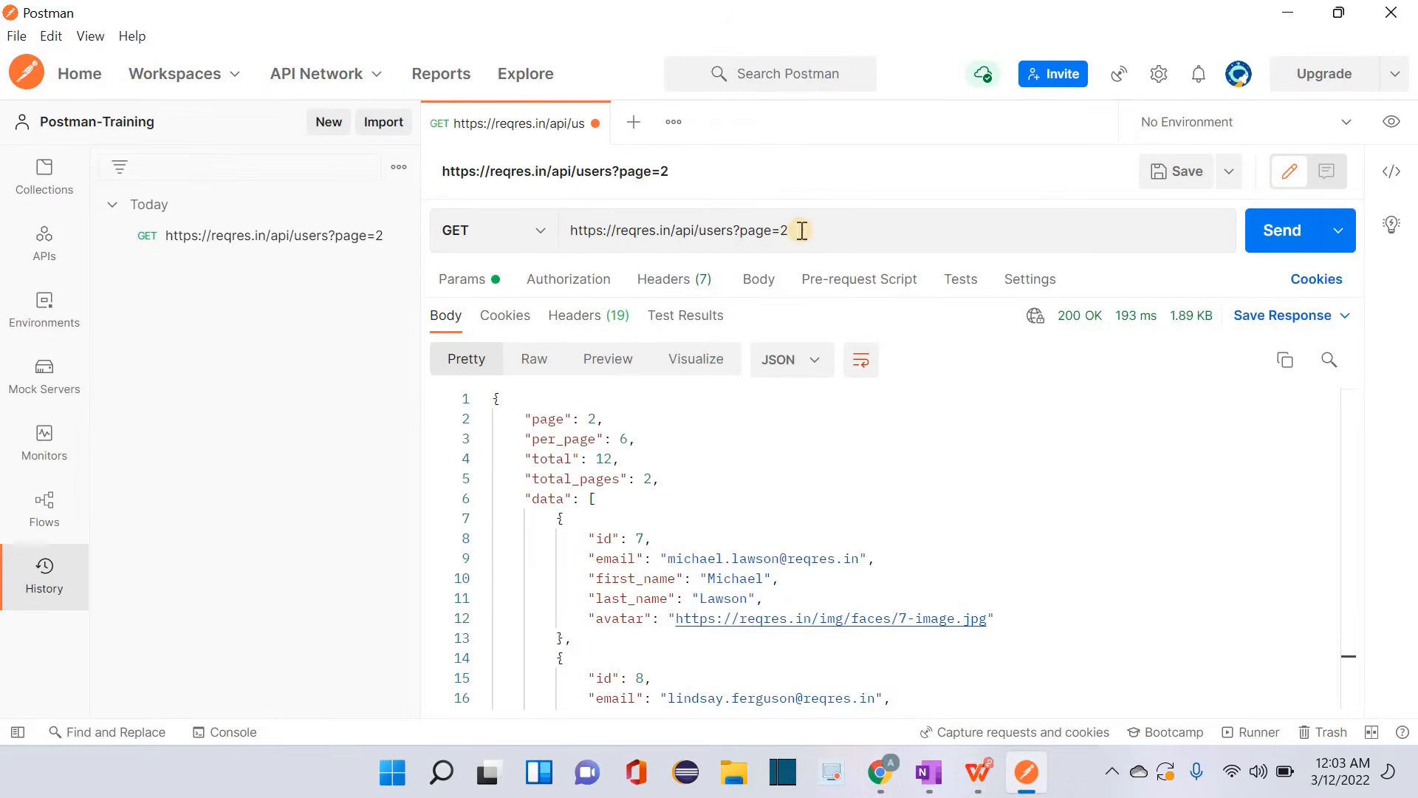
pyautogui.doubleClick(825, 231)
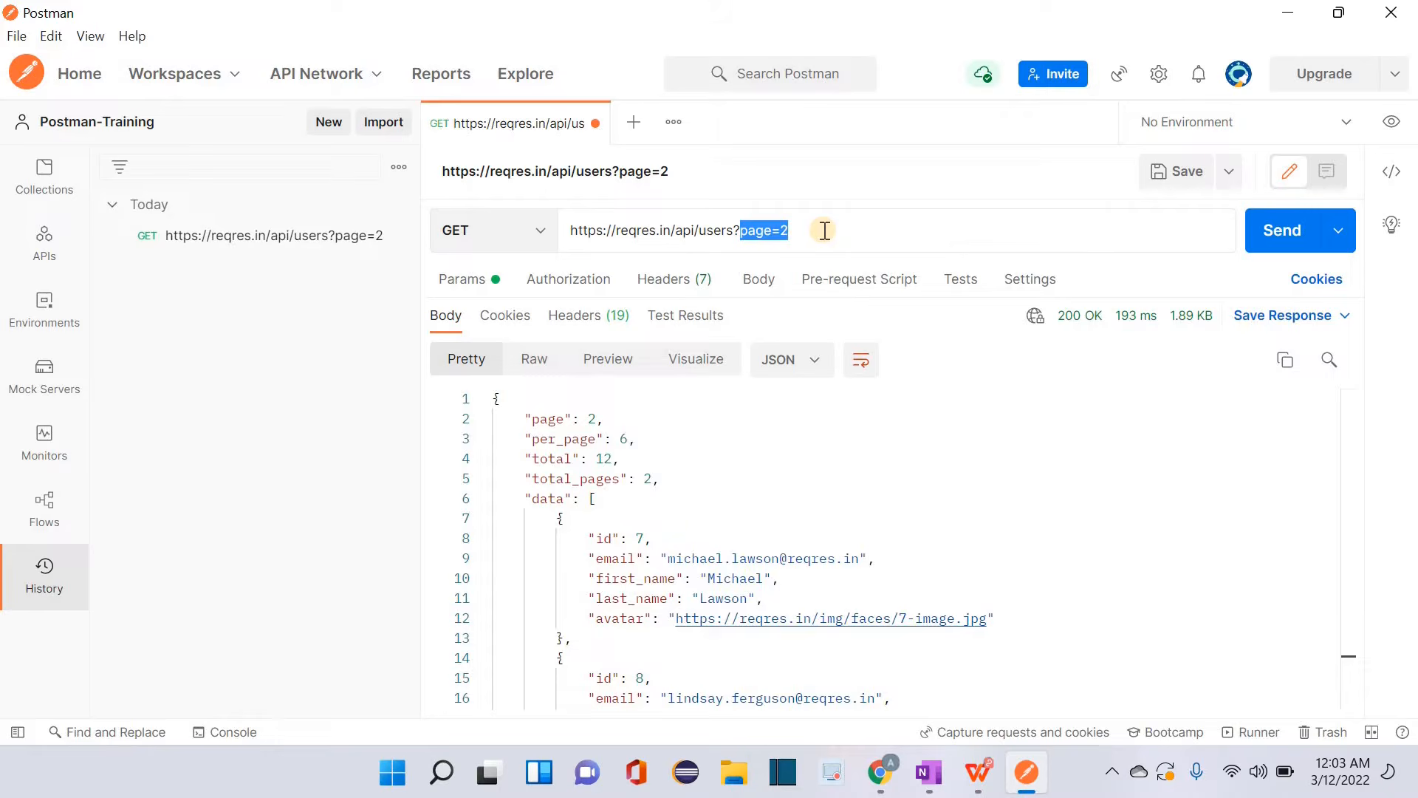
pyautogui.press('BackSpace')
pyautogui.press('BackSpace')
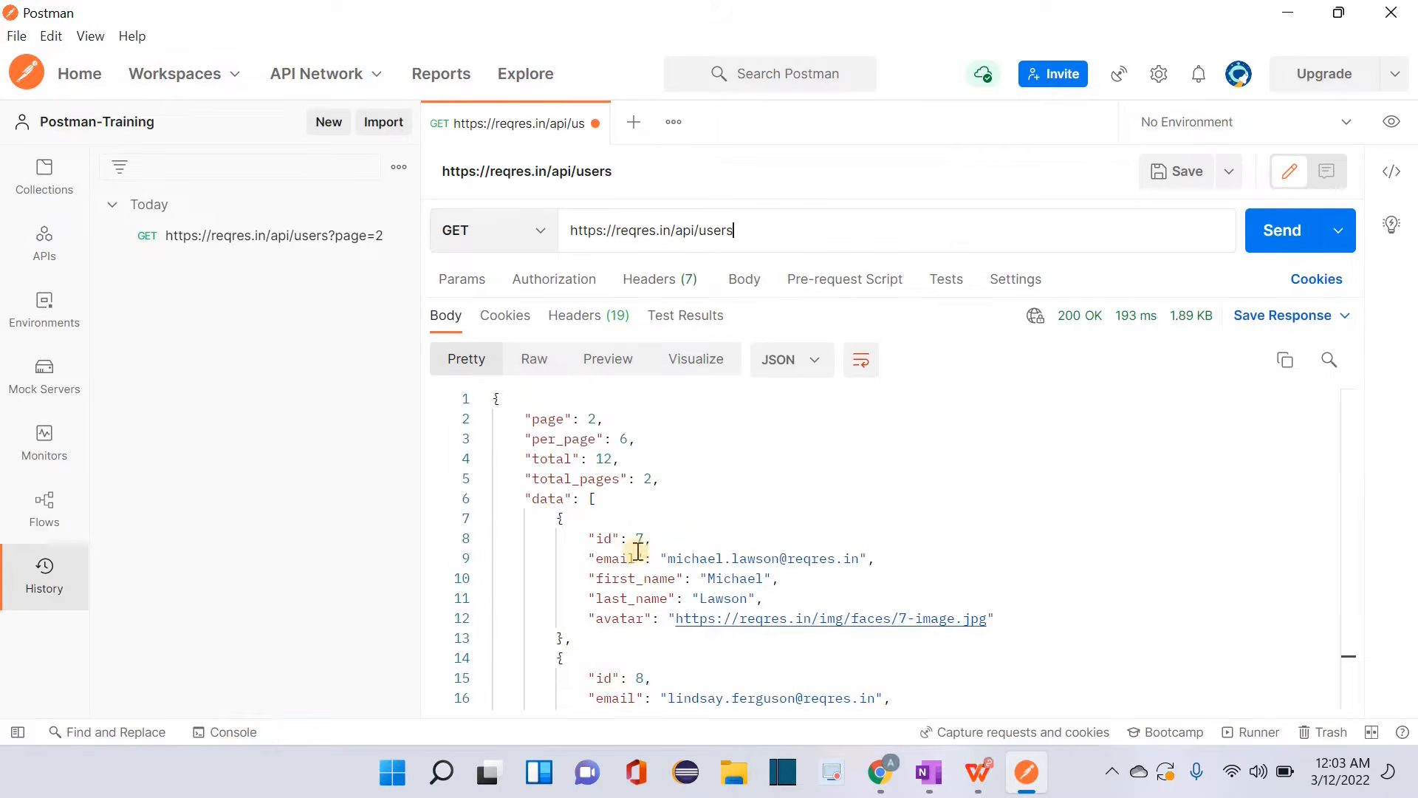
pyautogui.doubleClick(640, 540)
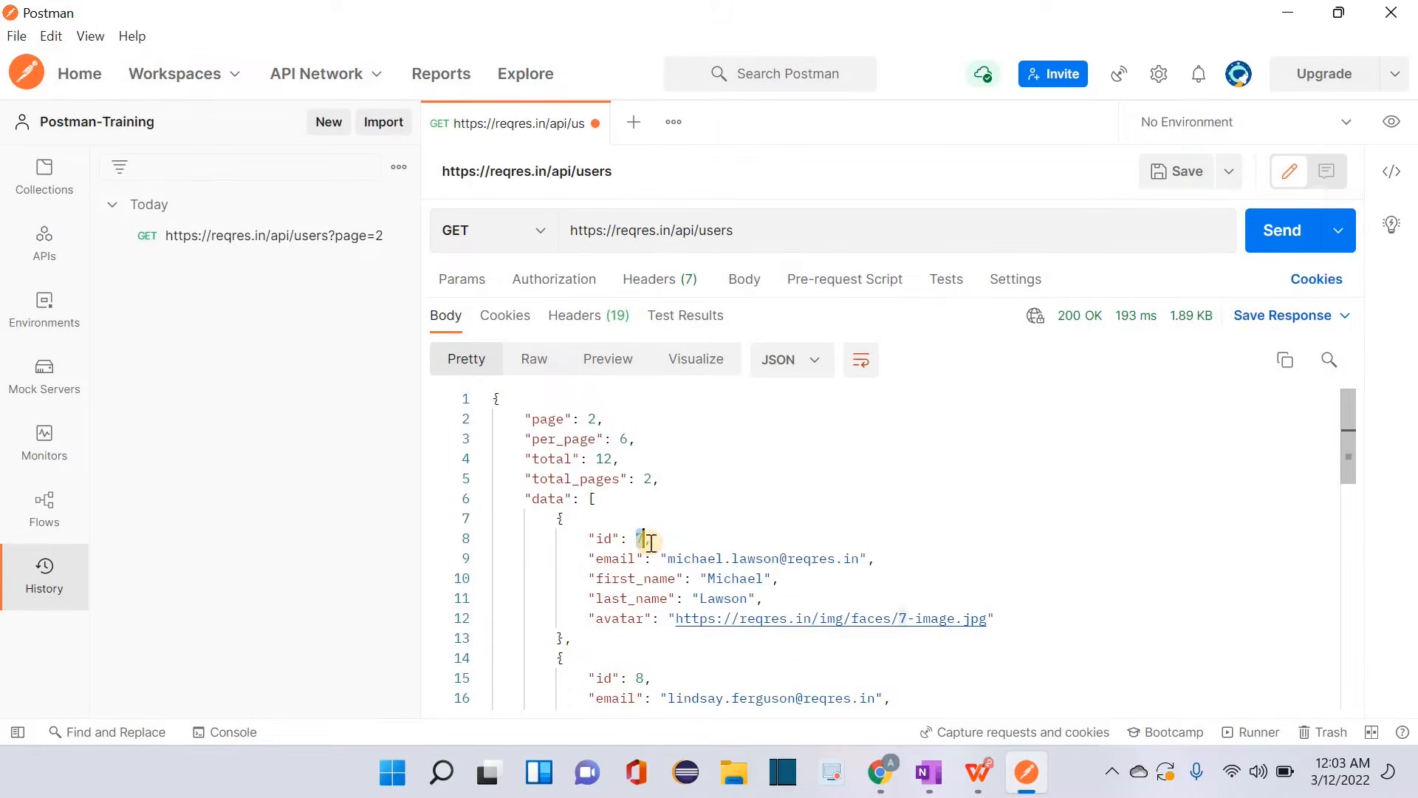
pyautogui.click(773, 231)
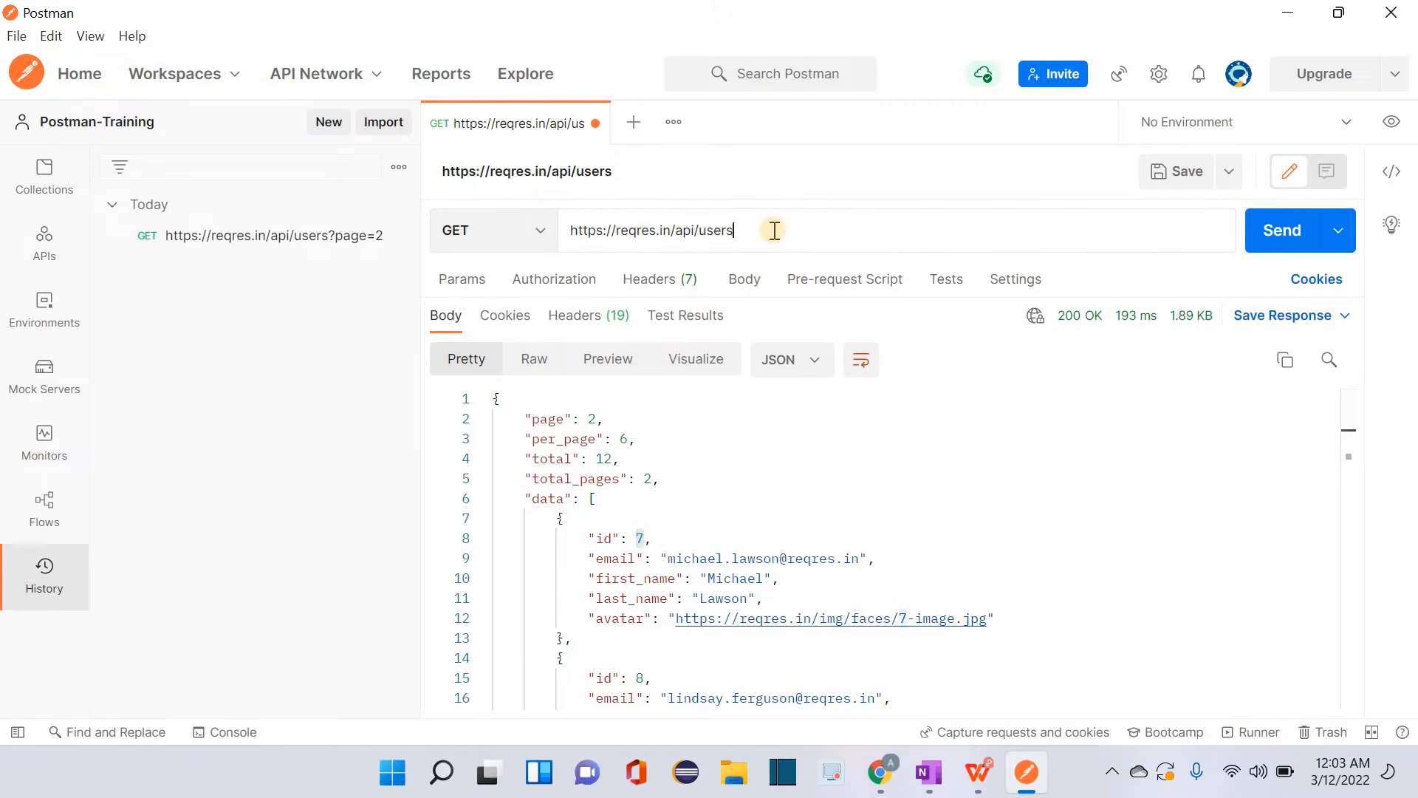
pyautogui.write('/7')
pyautogui.press('Return')
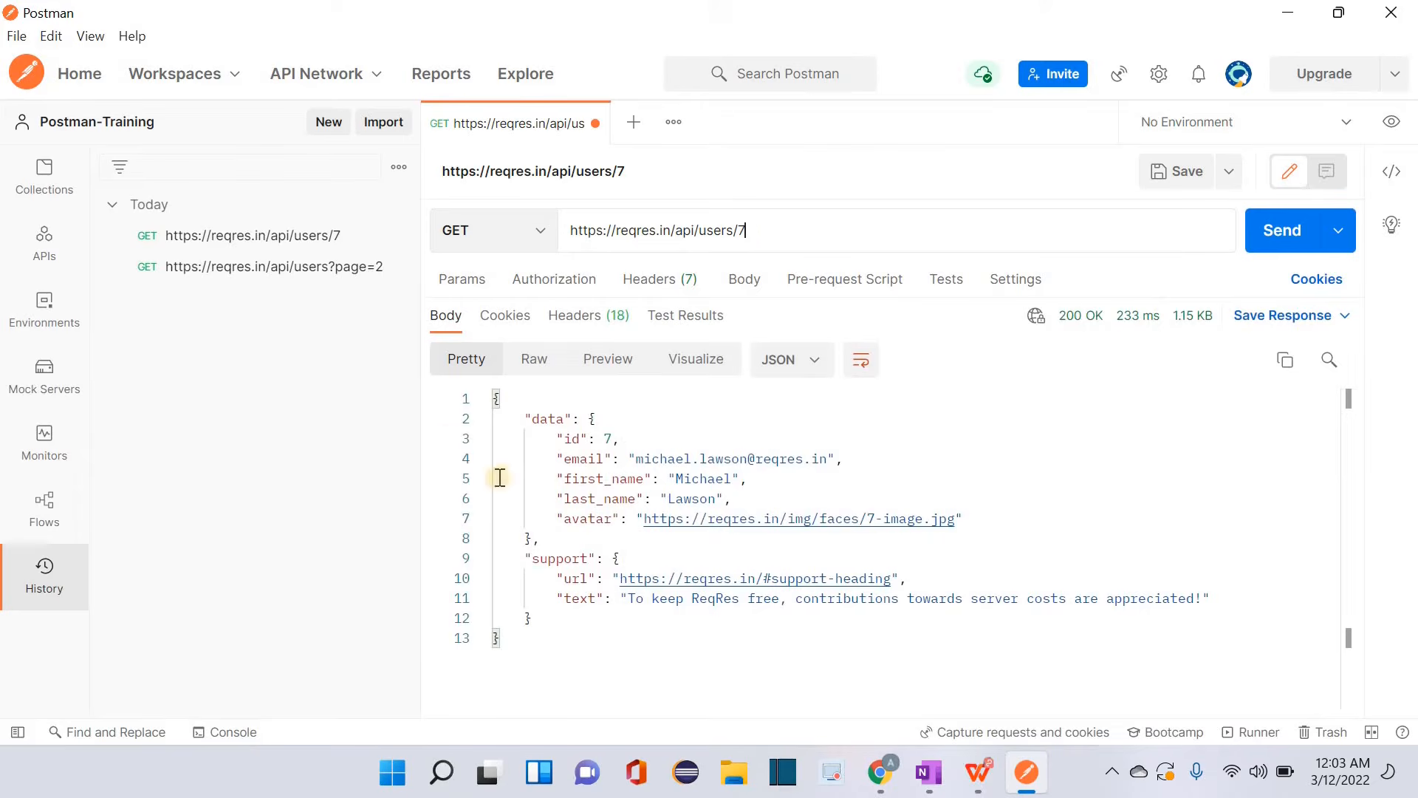
# - Examine the single-user response body and the api/users/7 path part of the request URL
pyautogui.moveTo(497, 399); pyautogui.dragTo(582, 631)
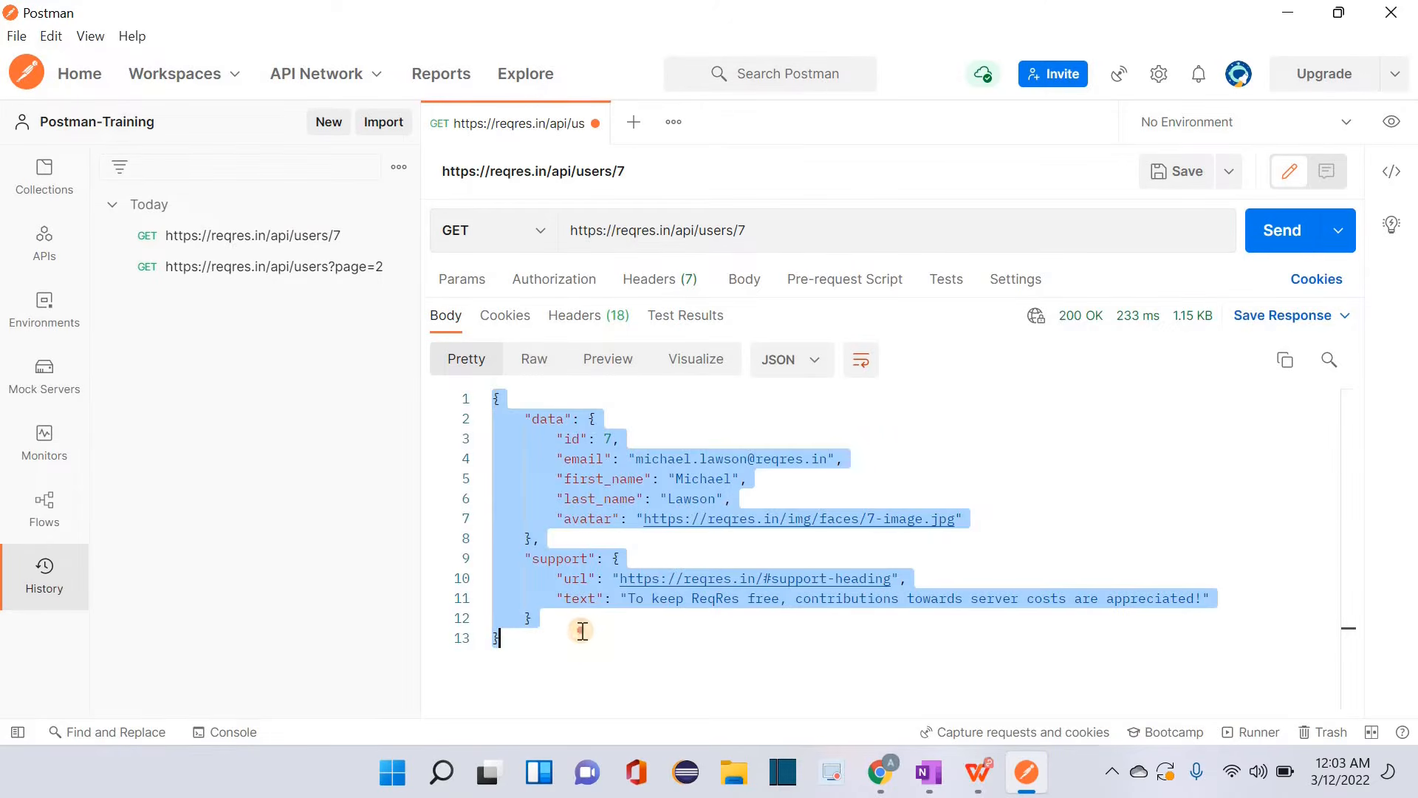
pyautogui.click(779, 228)
pyautogui.moveTo(746, 229); pyautogui.dragTo(681, 229)
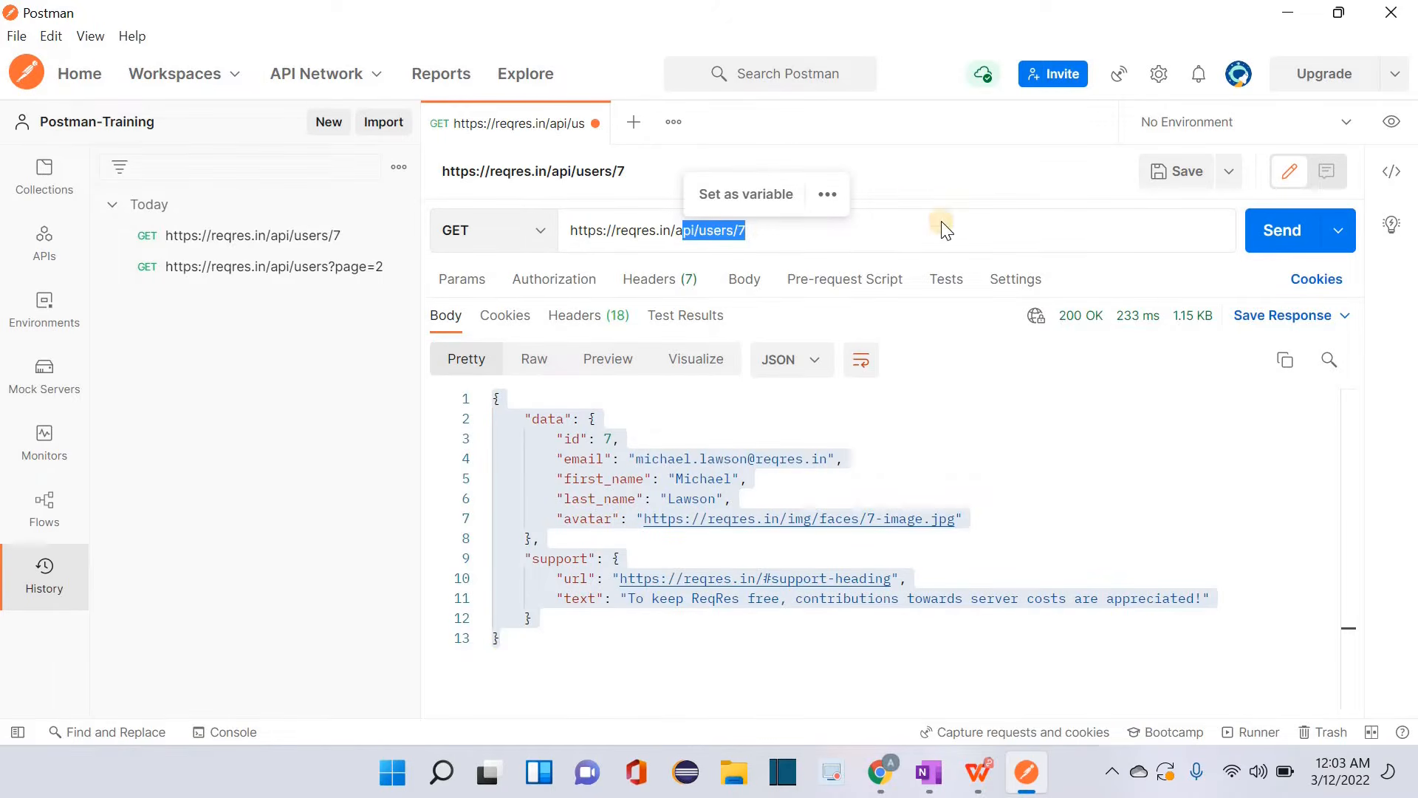
pyautogui.click(944, 175)
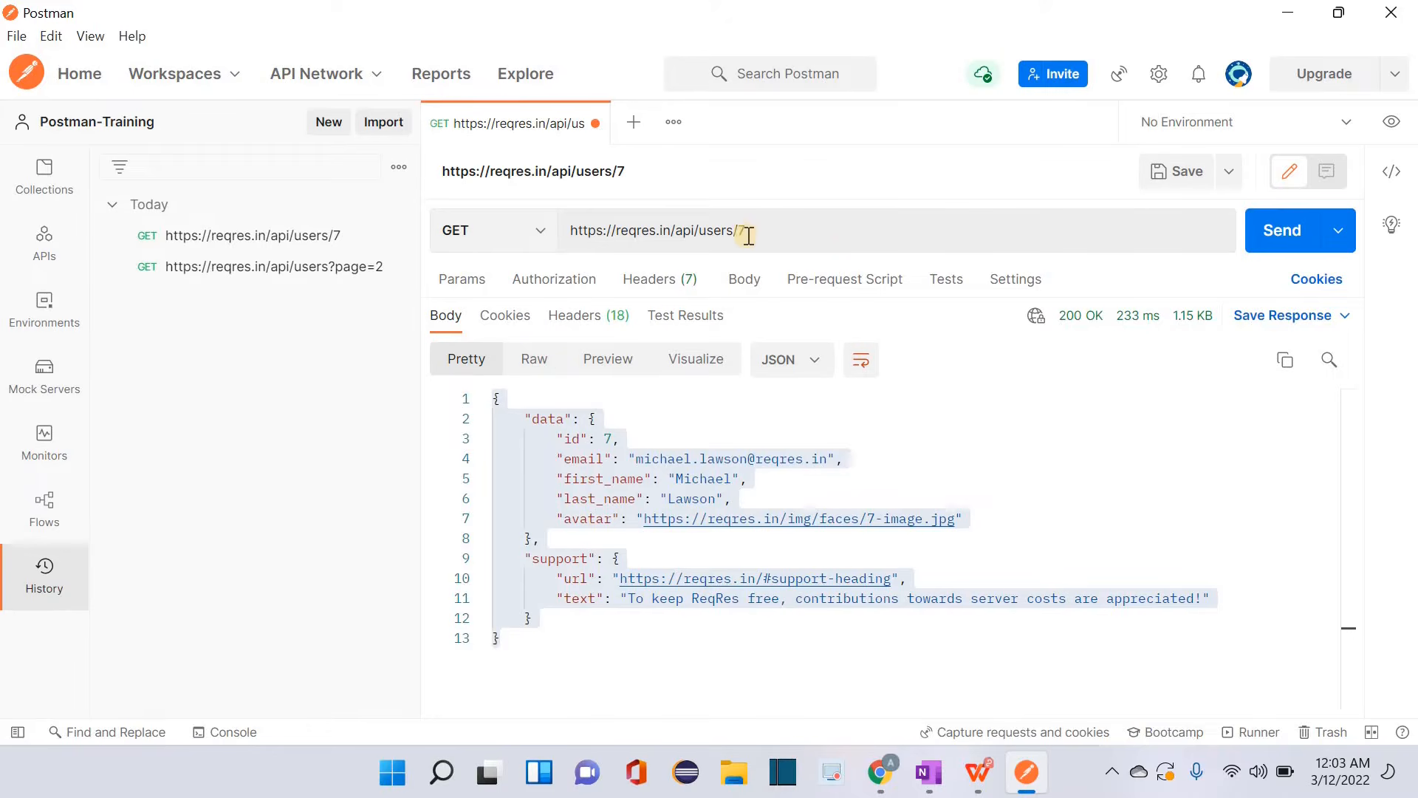
pyautogui.moveTo(761, 229); pyautogui.dragTo(683, 235)
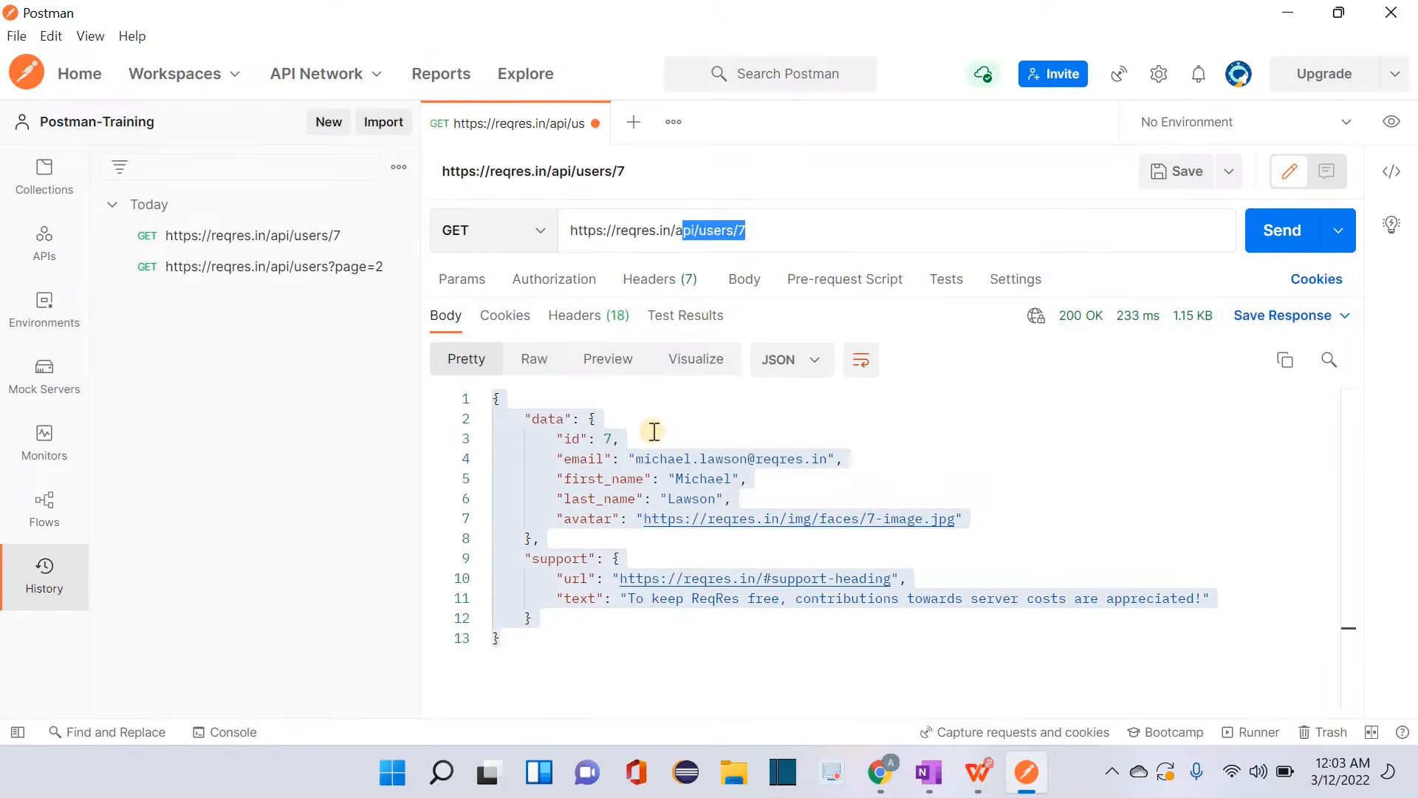
pyautogui.click(673, 431)
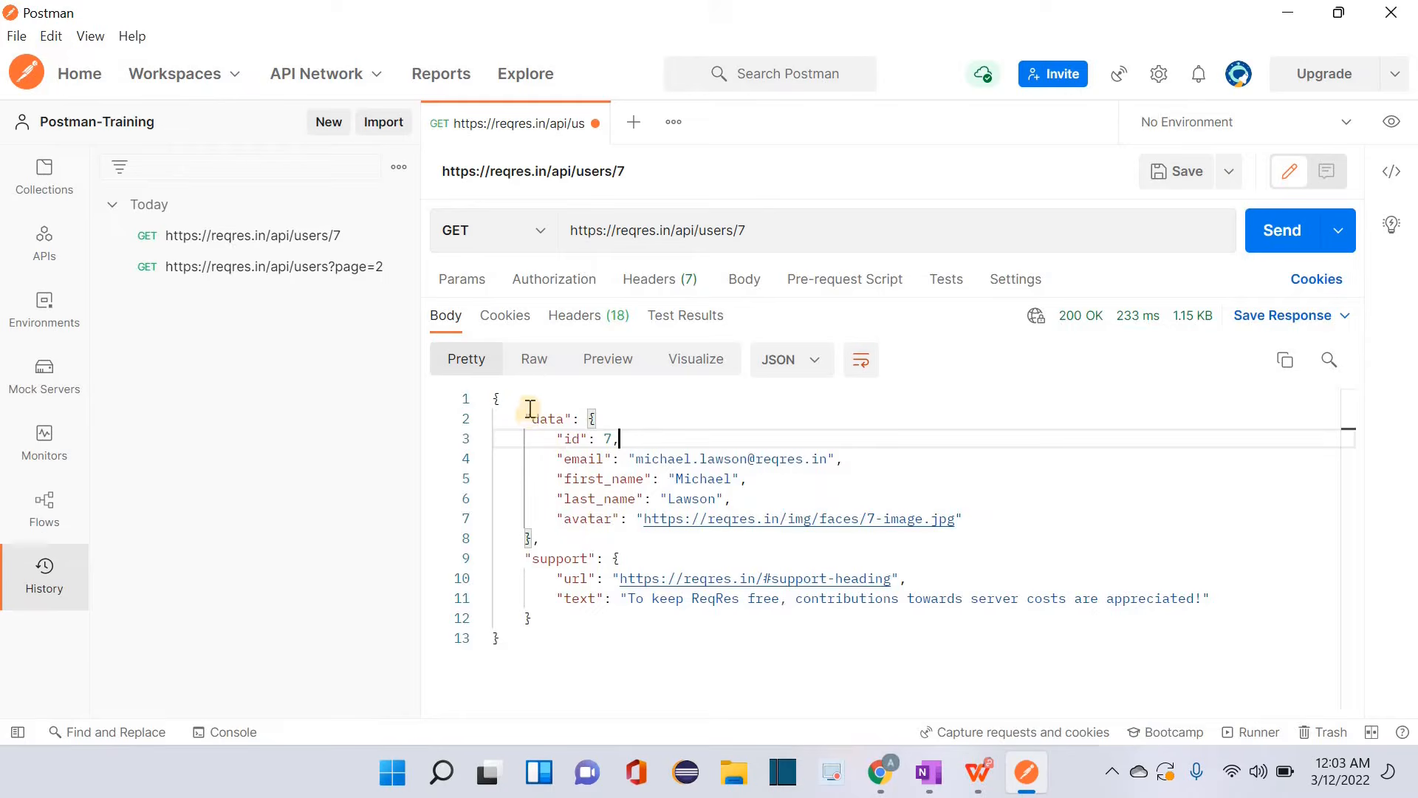
# - Replace the /7 path parameter in the URL with the query ?page=2 and send the GET request
pyautogui.click(762, 231)
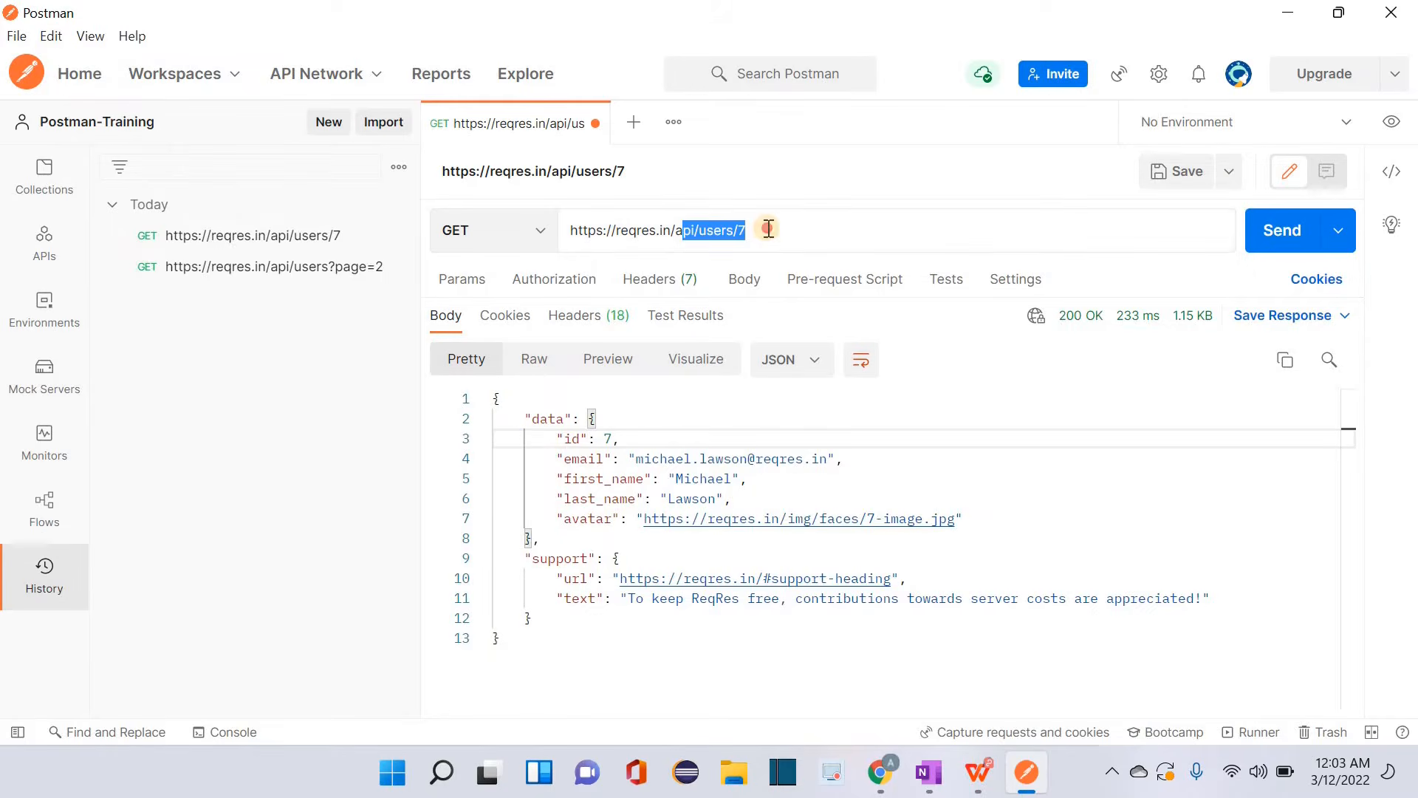
pyautogui.click(763, 229)
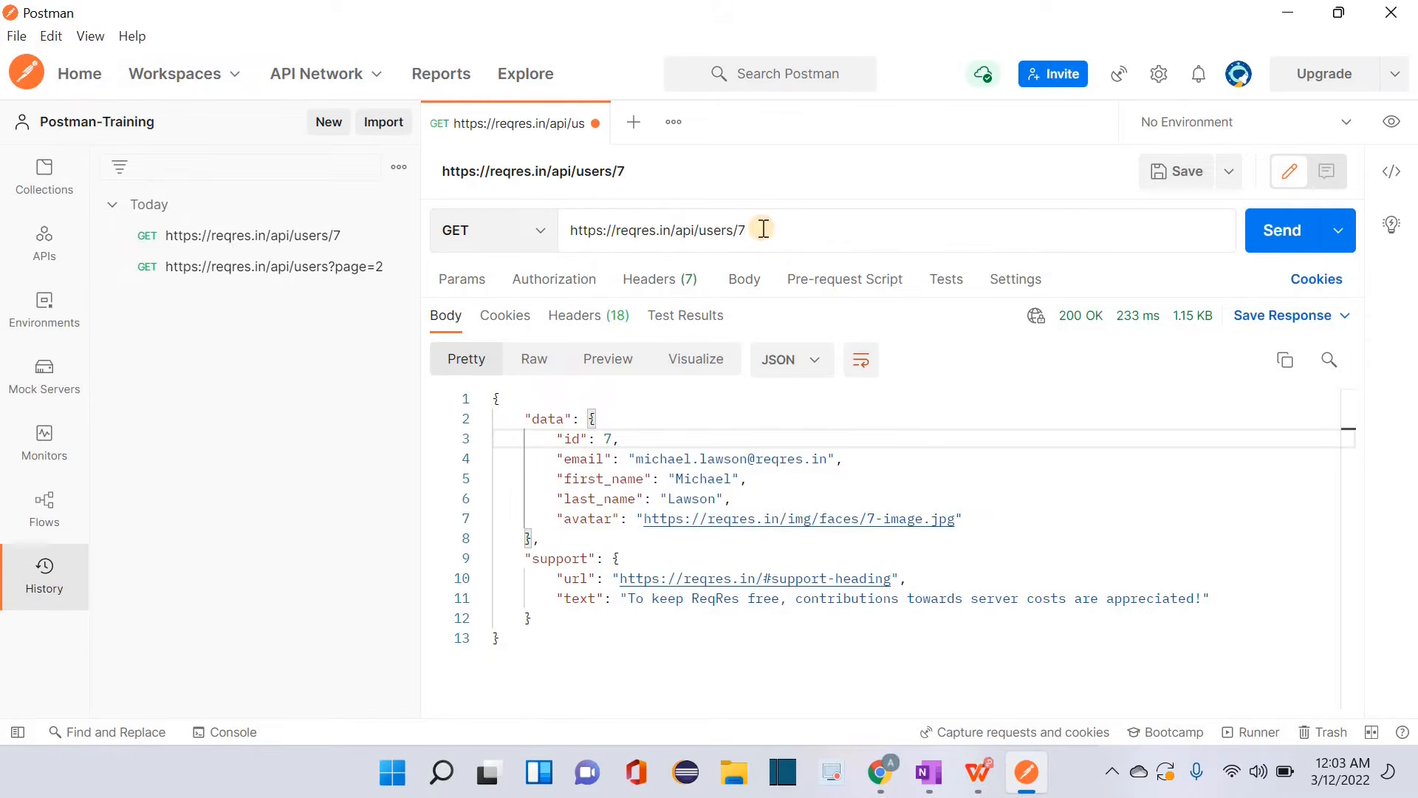
pyautogui.press('BackSpace')
pyautogui.press('BackSpace')
pyautogui.write('?')
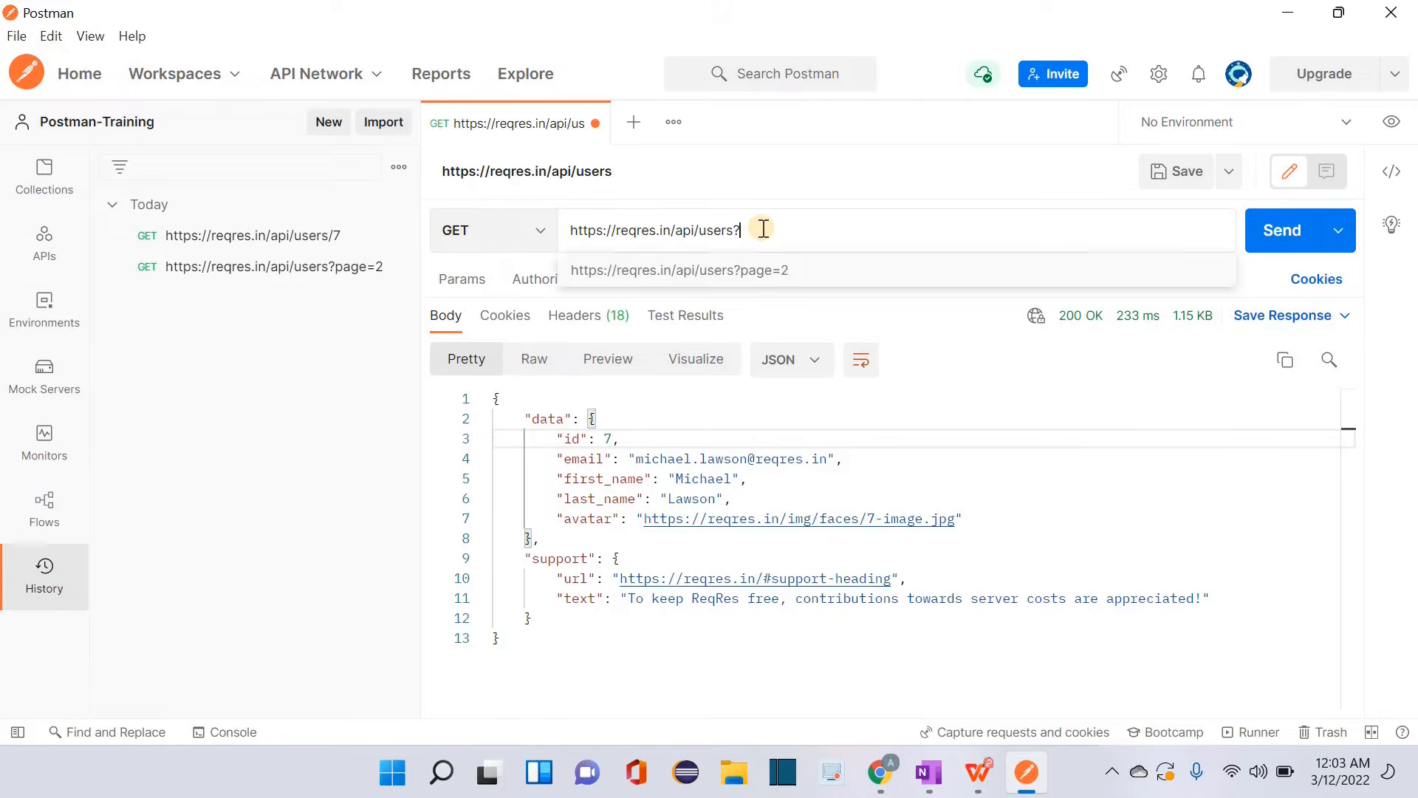
pyautogui.write('page=')
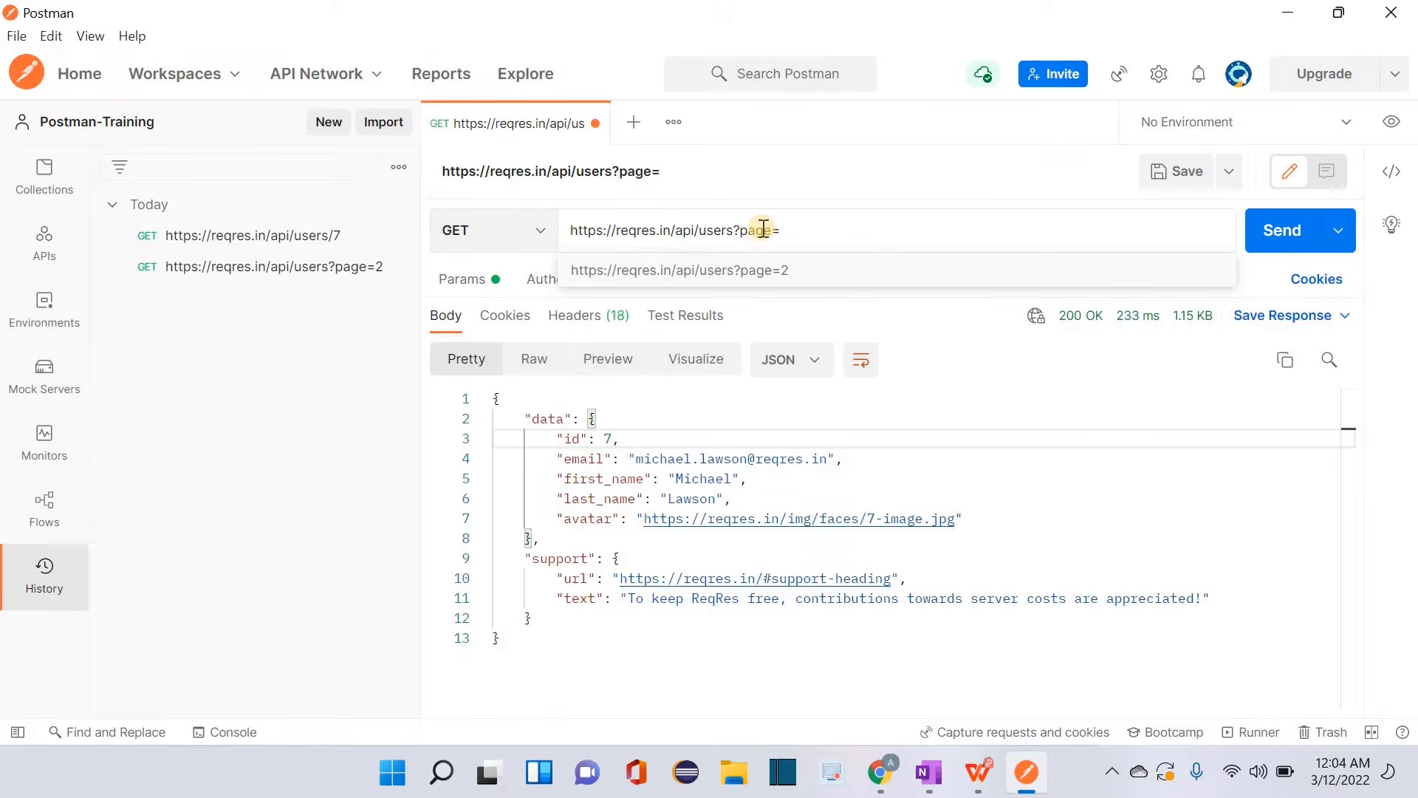
pyautogui.write('2')
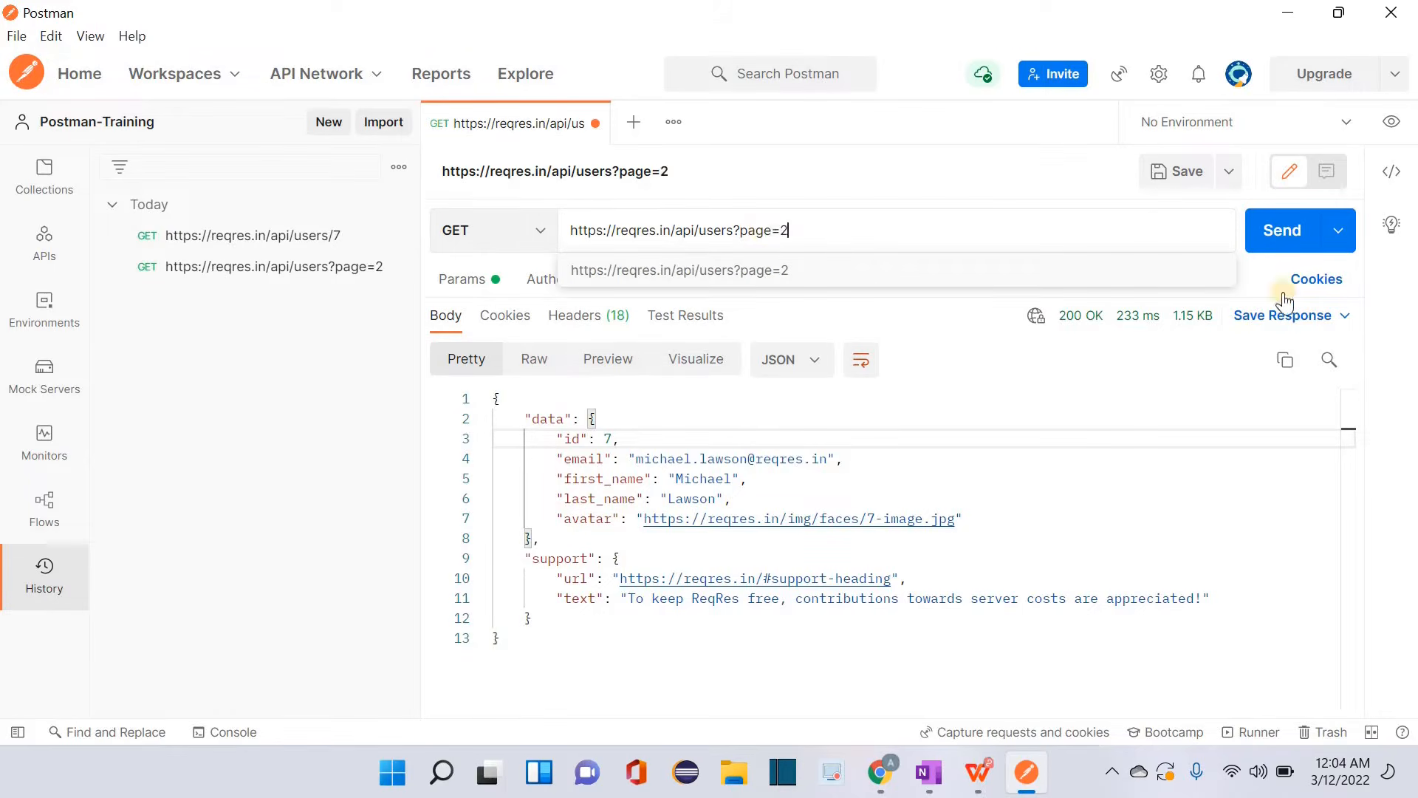
pyautogui.click(1287, 231)
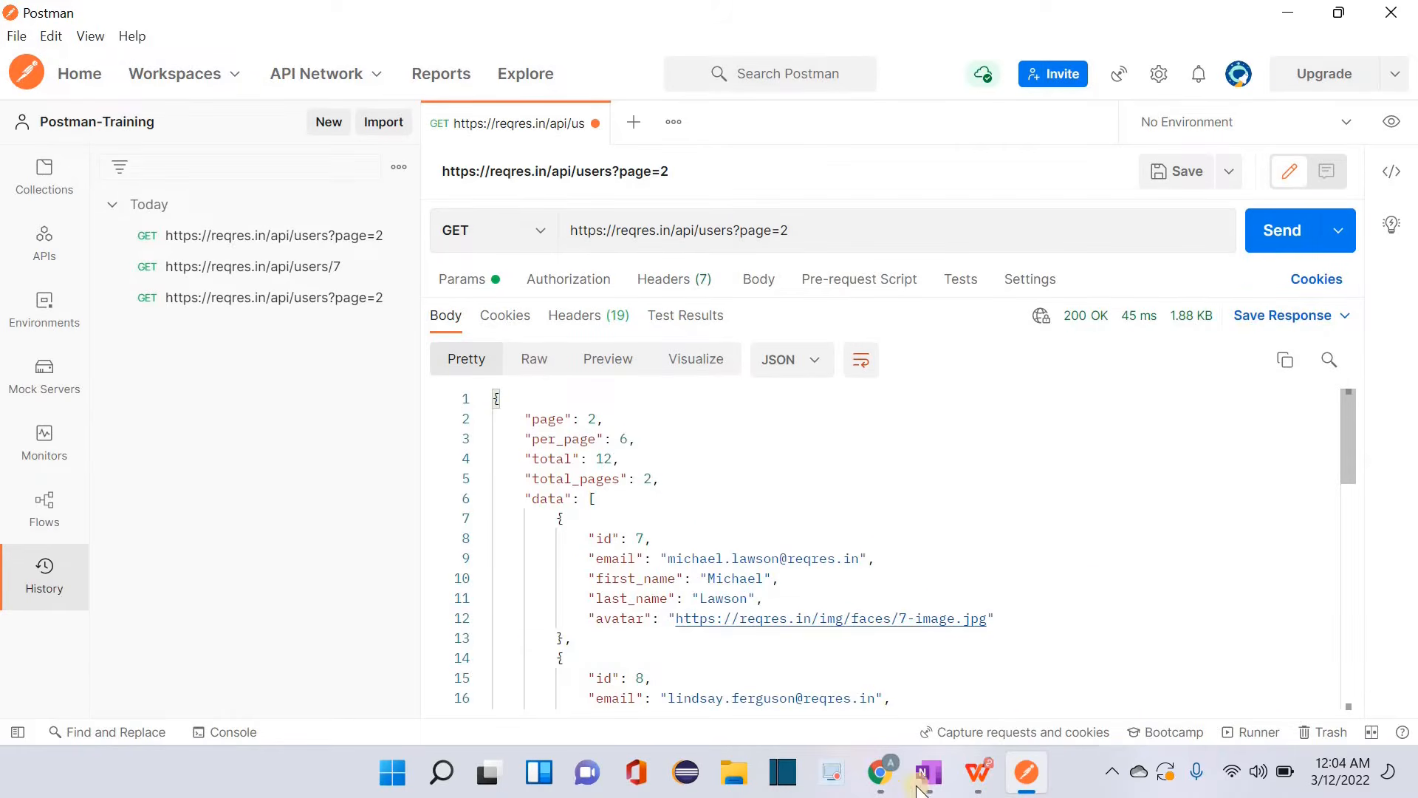
# - In Chrome, show the Reqres Single User Not Found example and compare its response code with the status in Postman
pyautogui.click(890, 777)
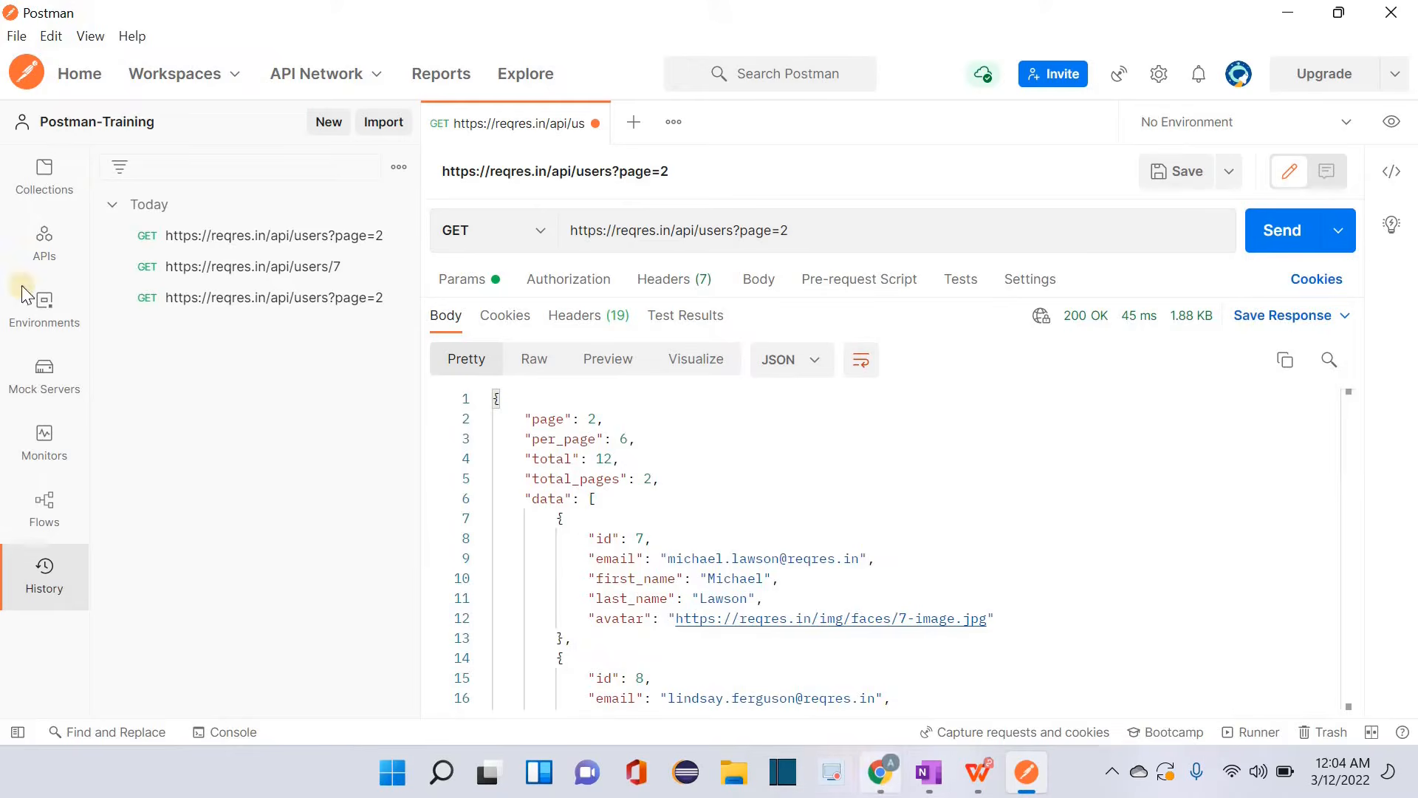
pyautogui.click(221, 16)
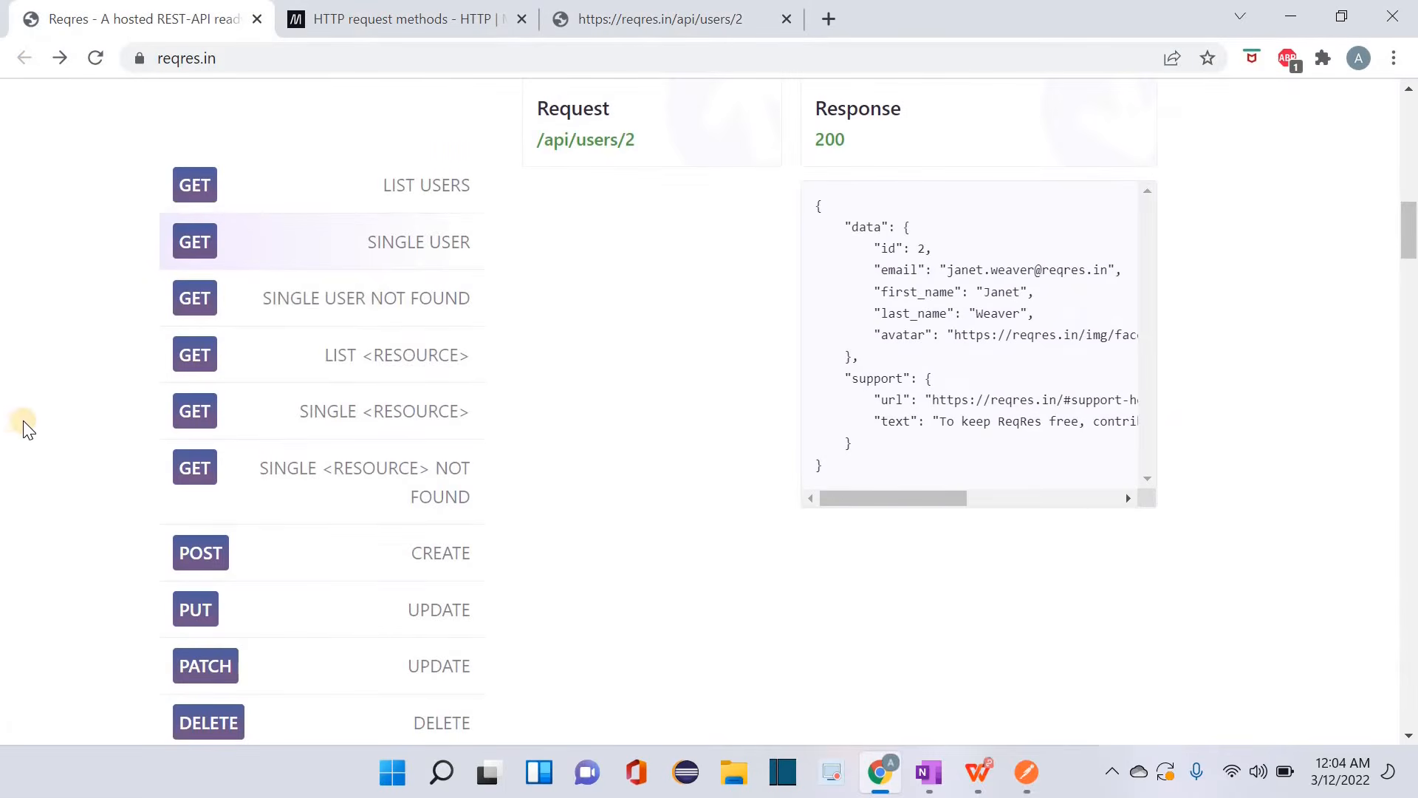
pyautogui.click(366, 304)
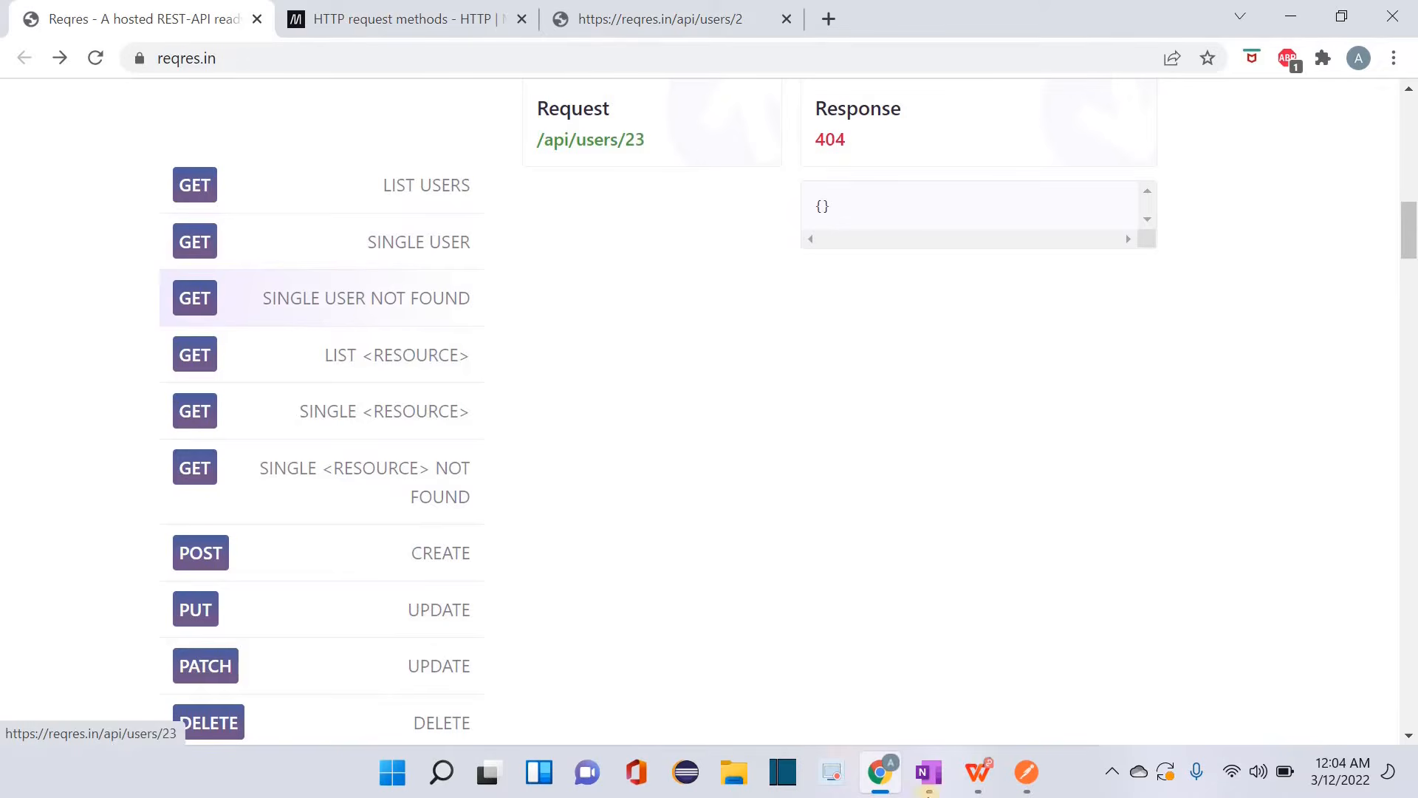
pyautogui.click(1031, 772)
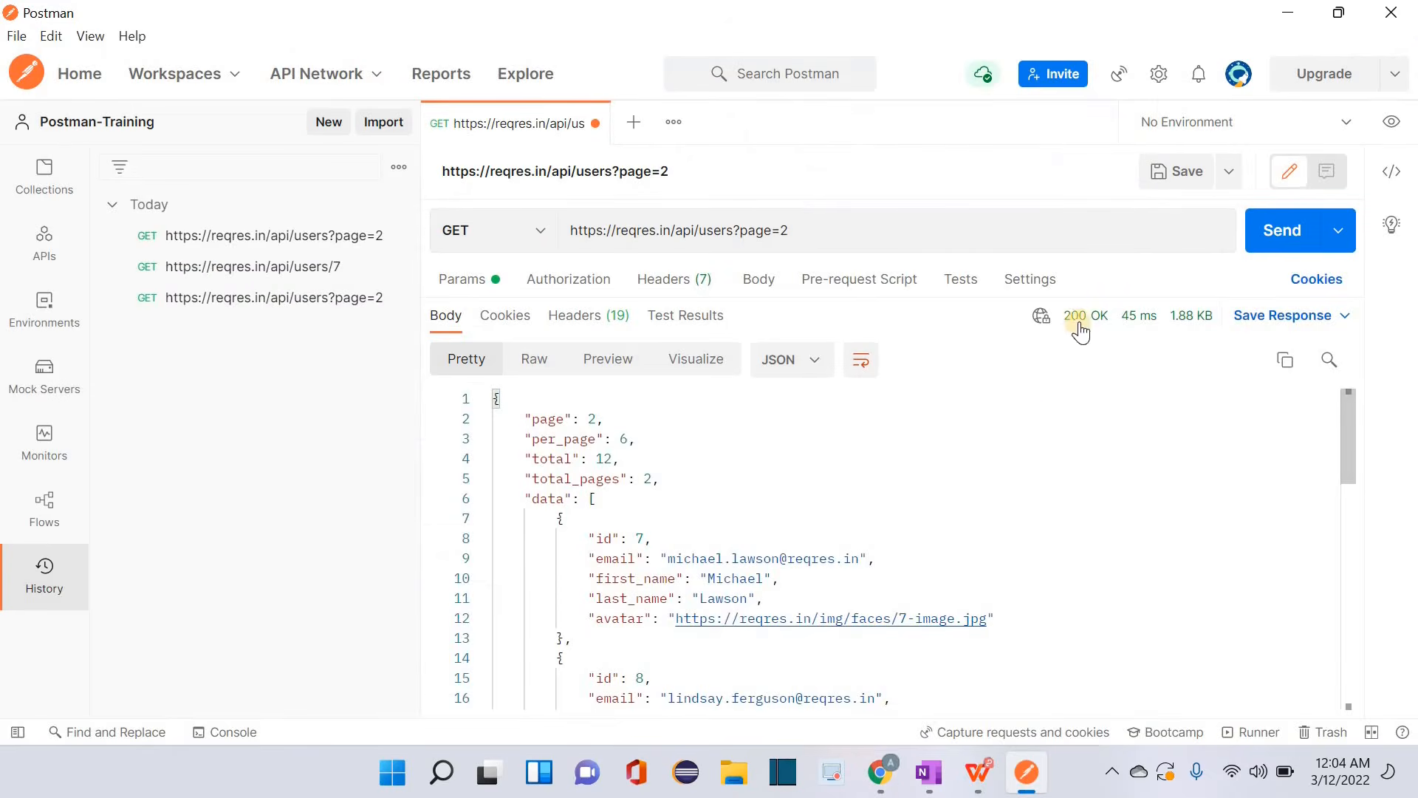
pyautogui.click(892, 790)
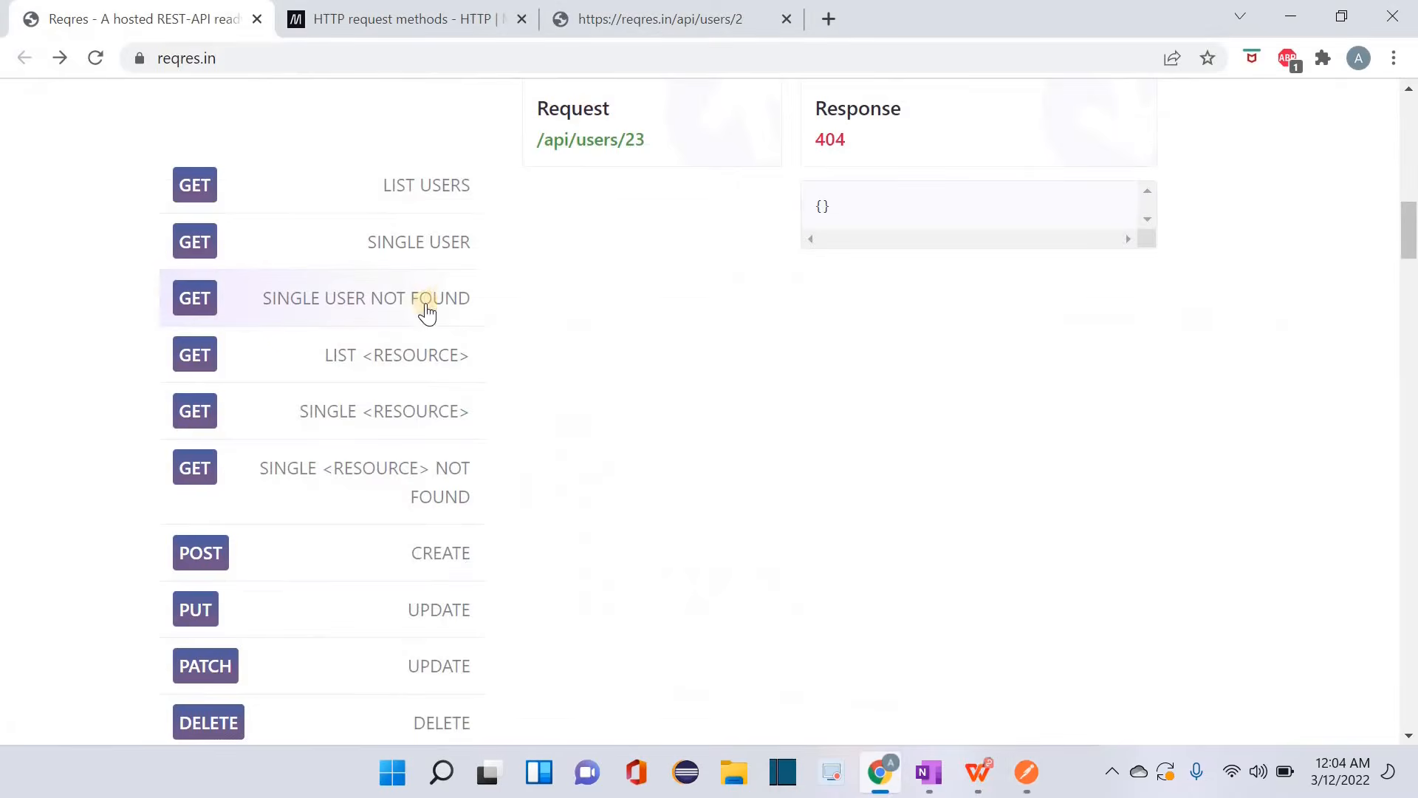
# - On the separate single-user response page, change the user ID in the address to 330 and load it
pyautogui.click(632, 7)
pyautogui.click(361, 49)
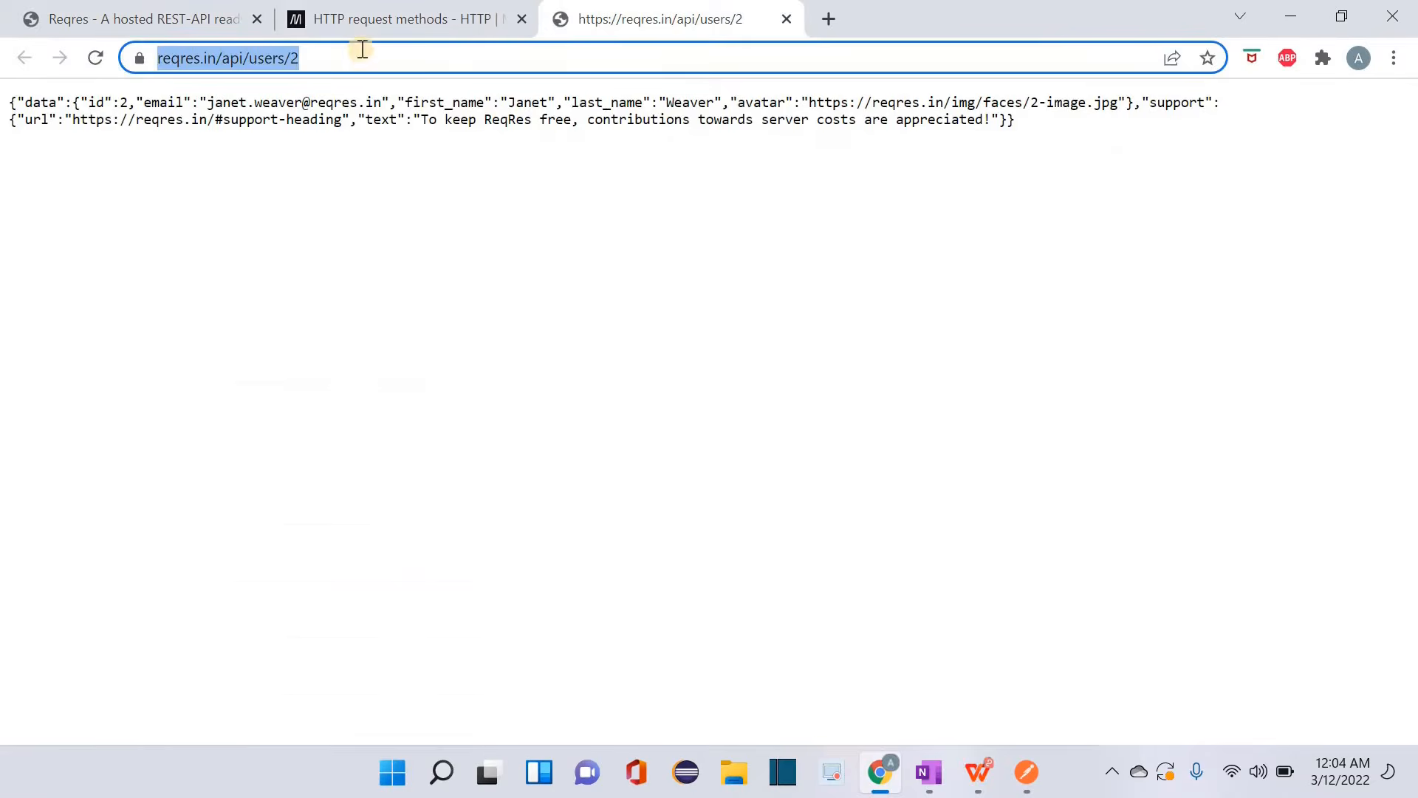
pyautogui.click(352, 61)
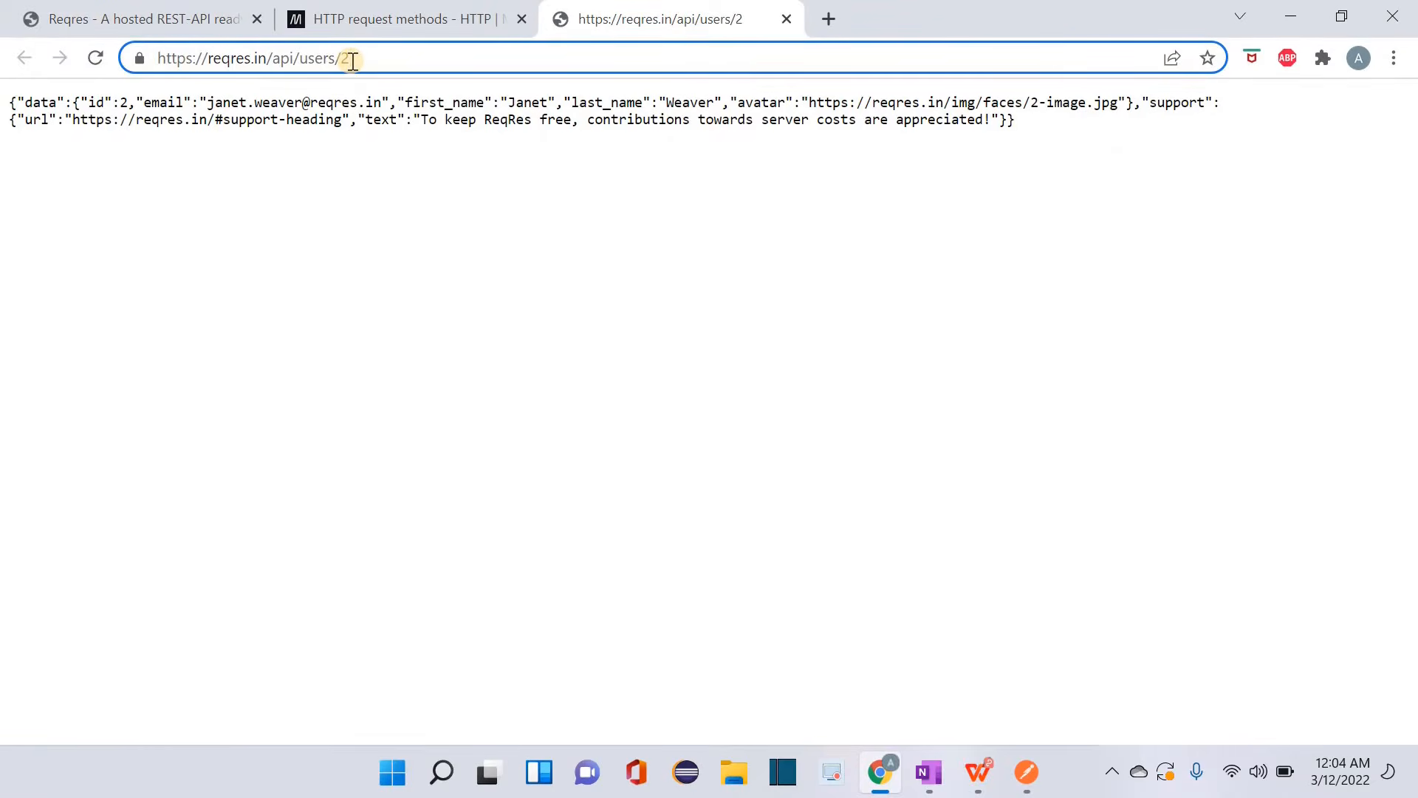
pyautogui.press('BackSpace')
pyautogui.write('330')
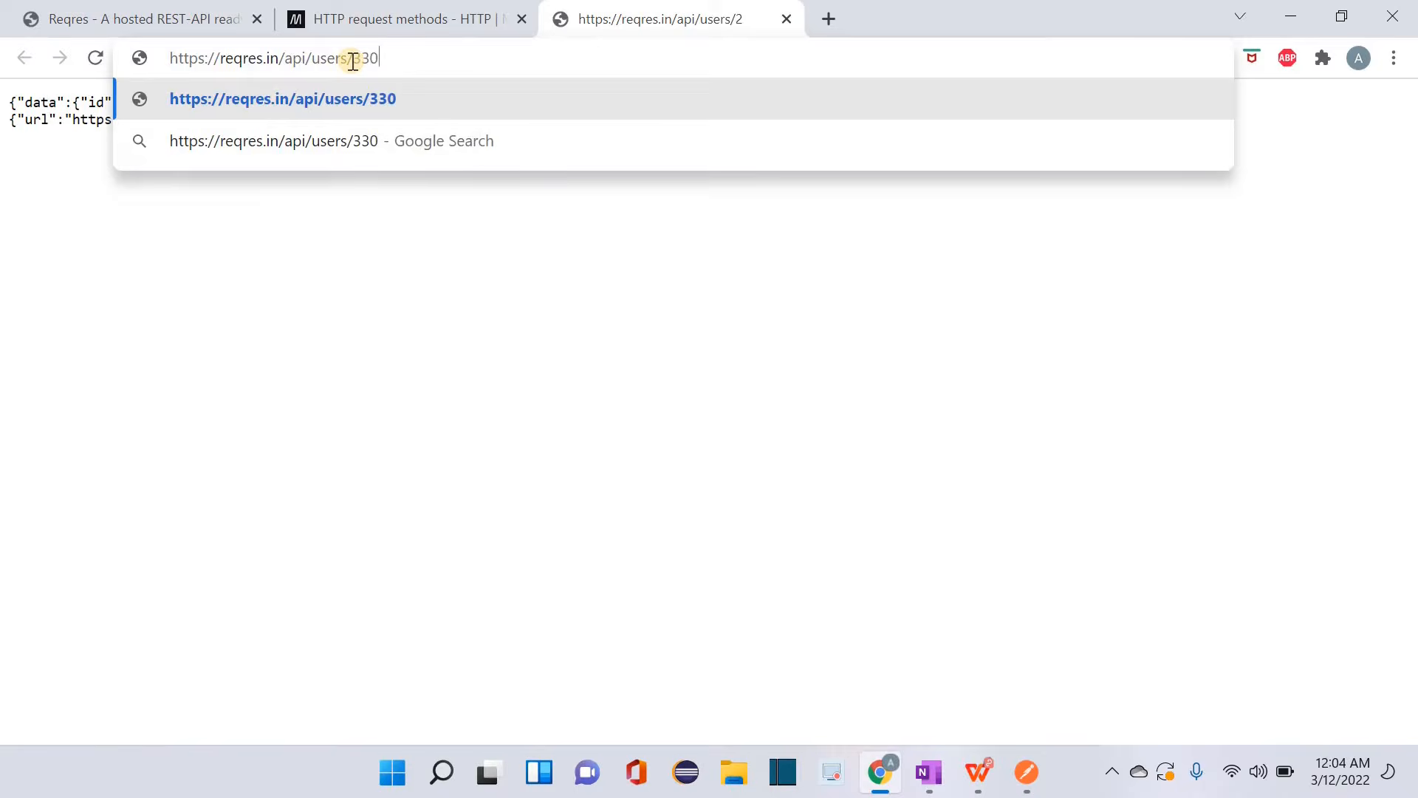
pyautogui.press('Return')
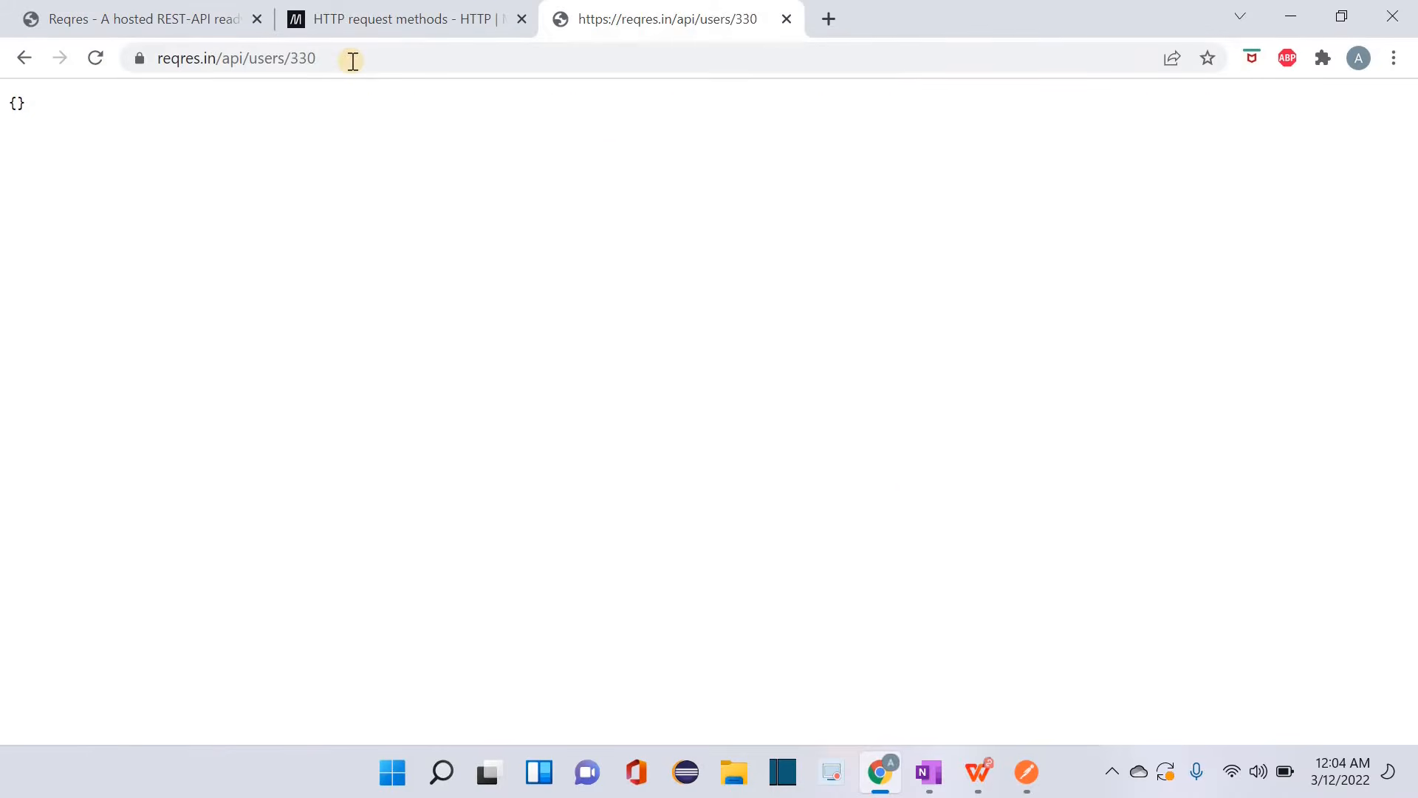
# - Switch to Postman, replace the page query in the request URL with /330 and send the GET request
pyautogui.click(1027, 772)
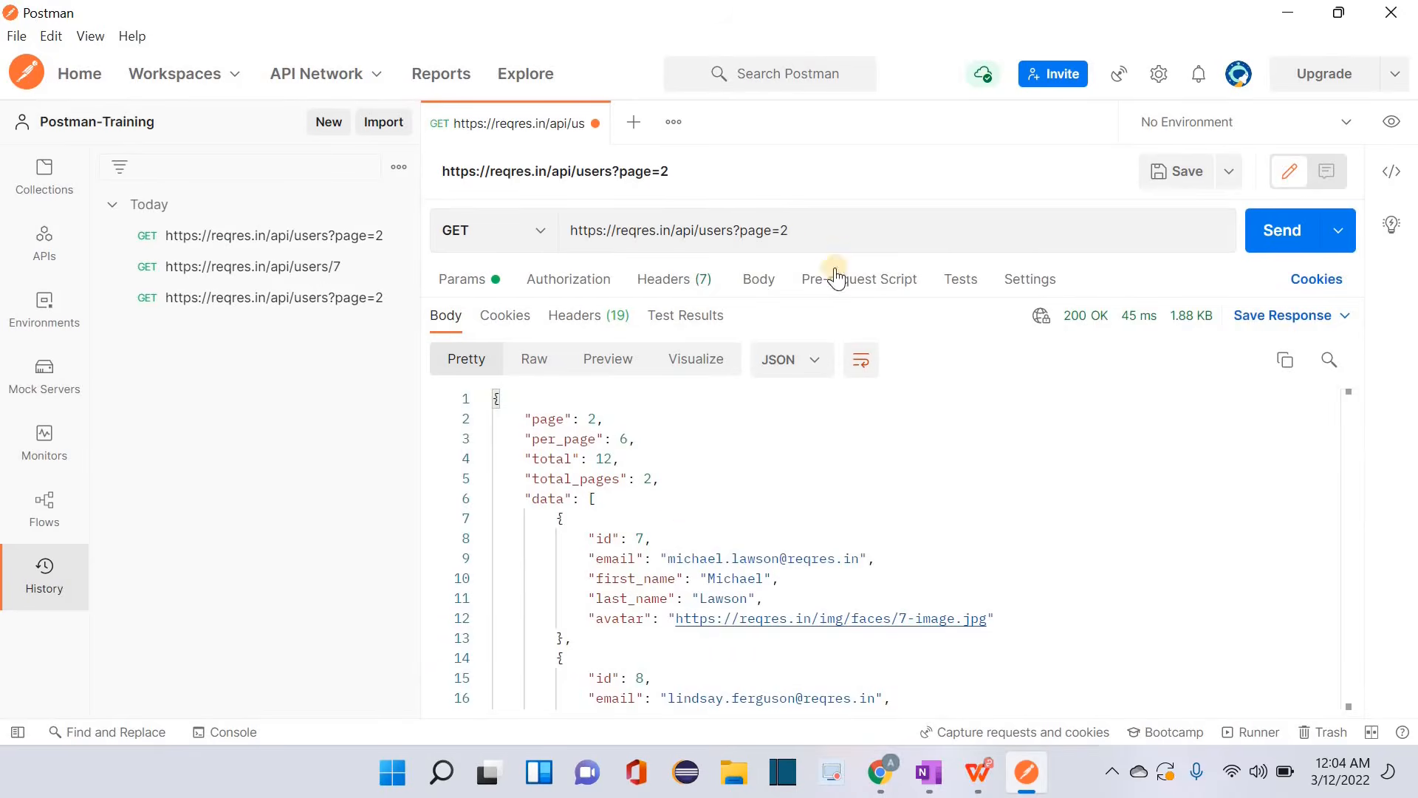
pyautogui.doubleClick(740, 231)
pyautogui.press('BackSpace')
pyautogui.press('BackSpace')
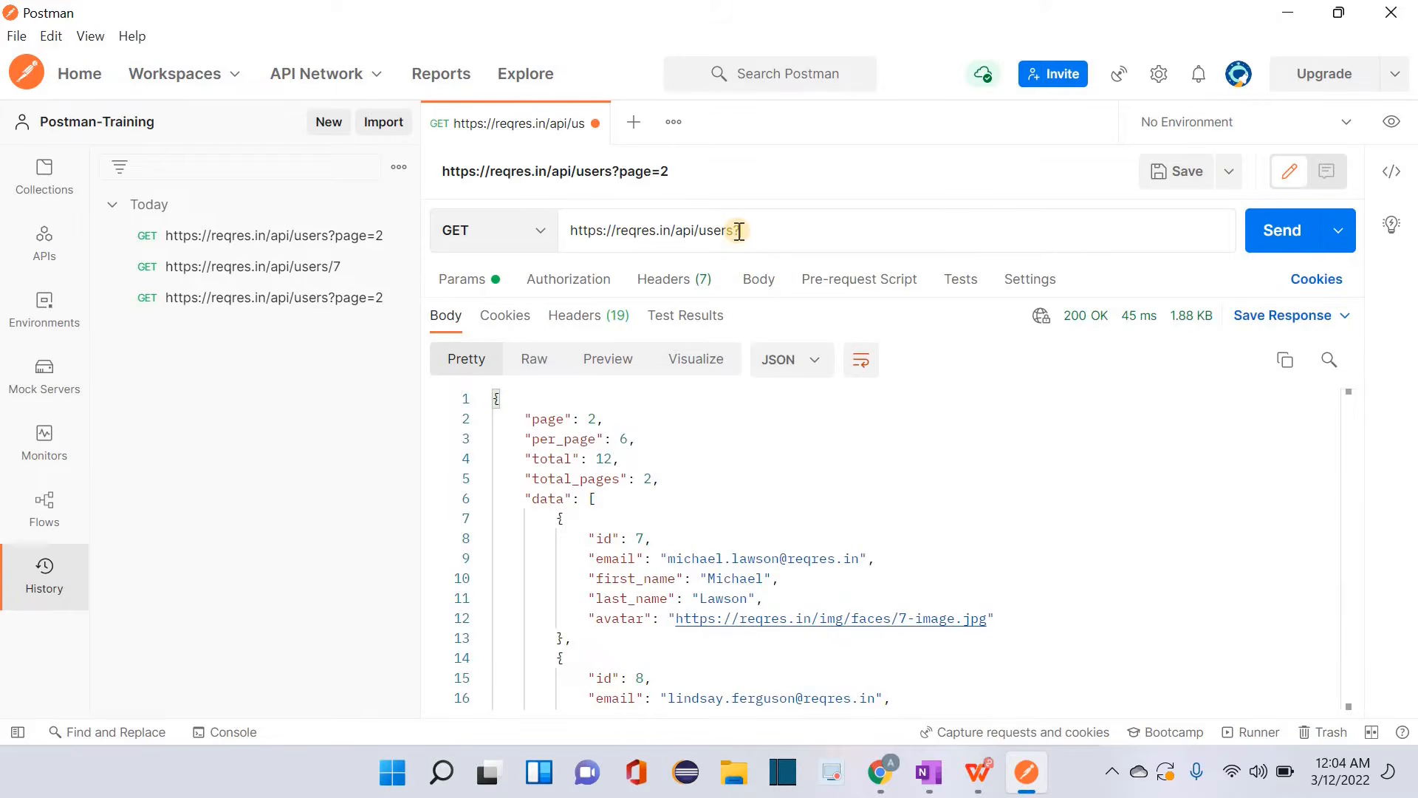
pyautogui.write('/330')
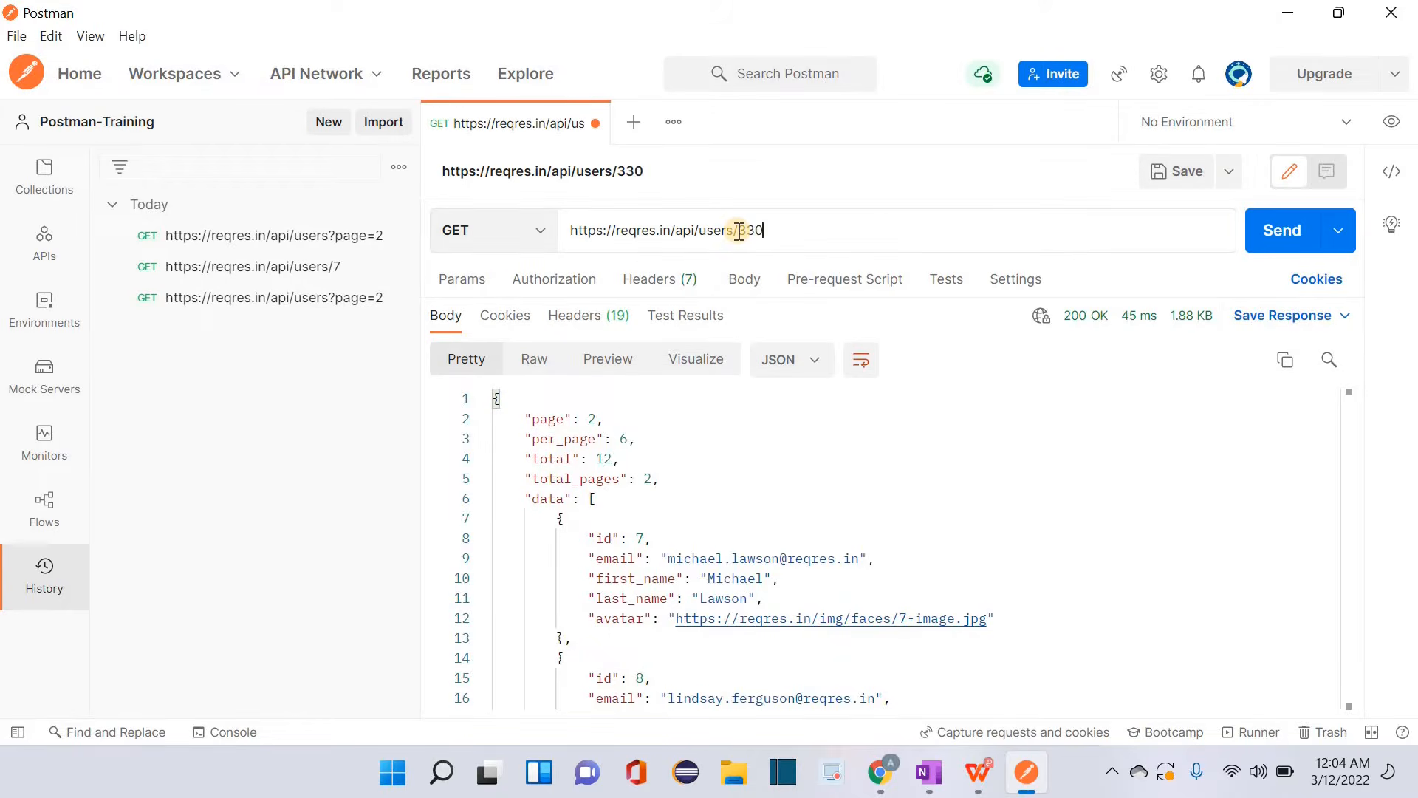
pyautogui.click(1290, 236)
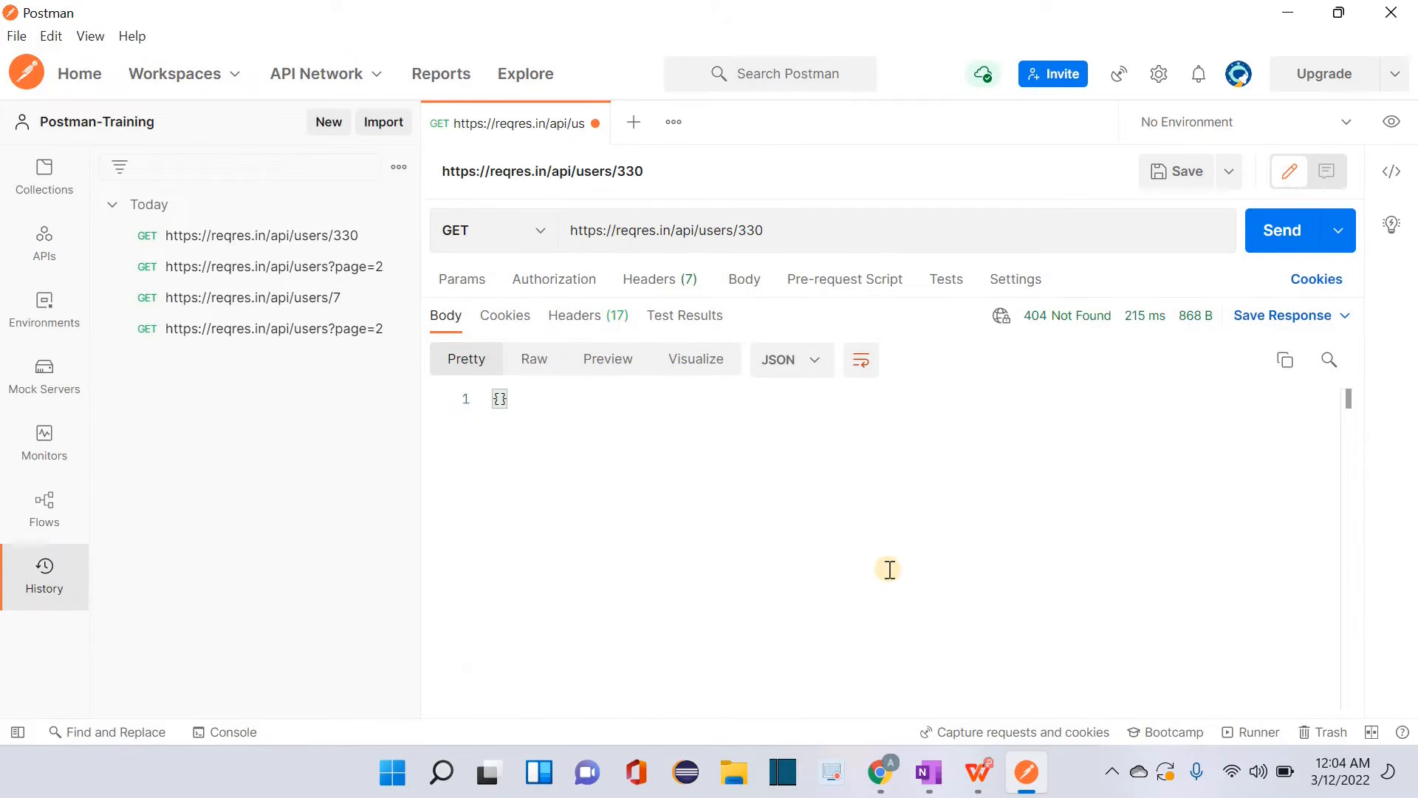
# - Examine the response body for user 330 and read the description of its status code
pyautogui.moveTo(521, 399); pyautogui.dragTo(492, 399)
pyautogui.moveTo(1036, 327)
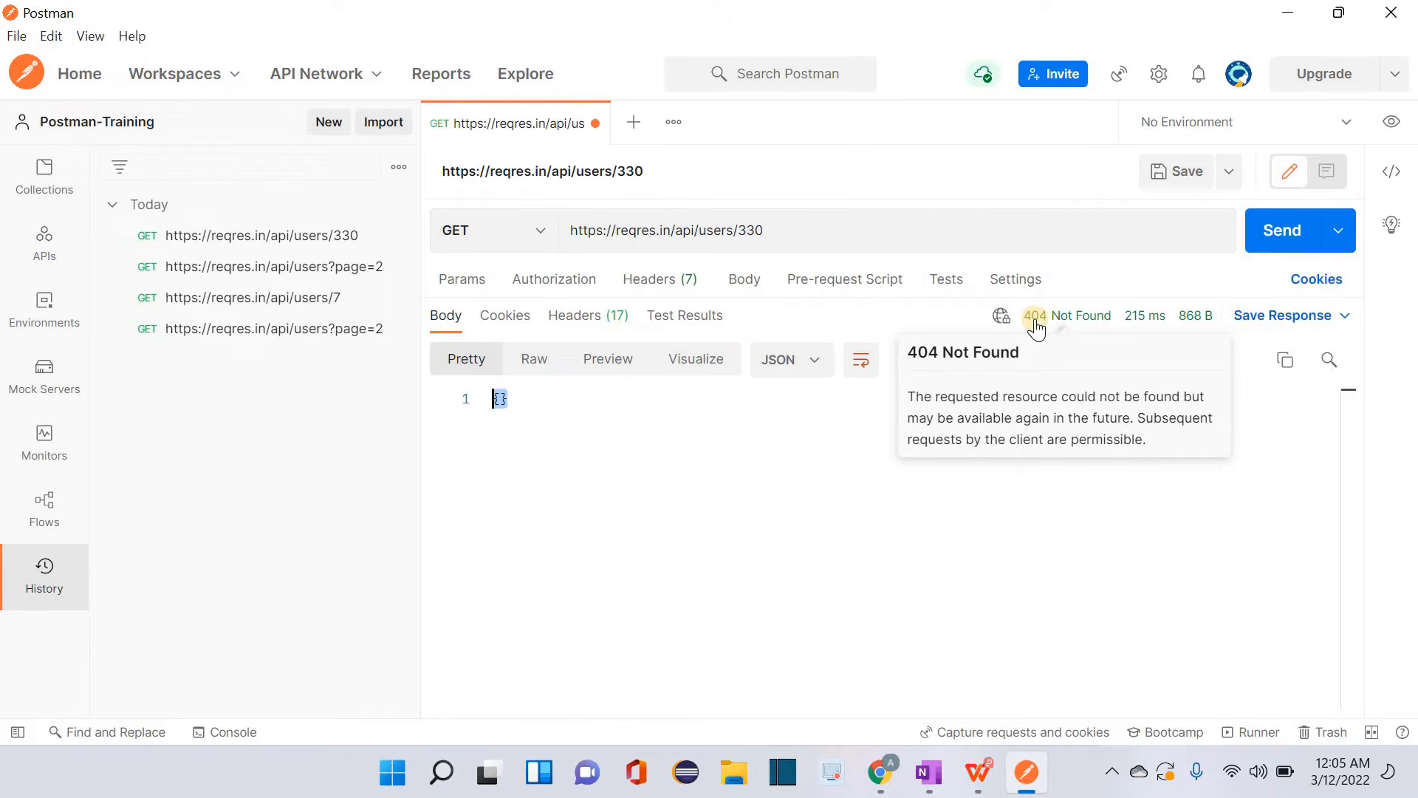
pyautogui.doubleClick(1035, 397)
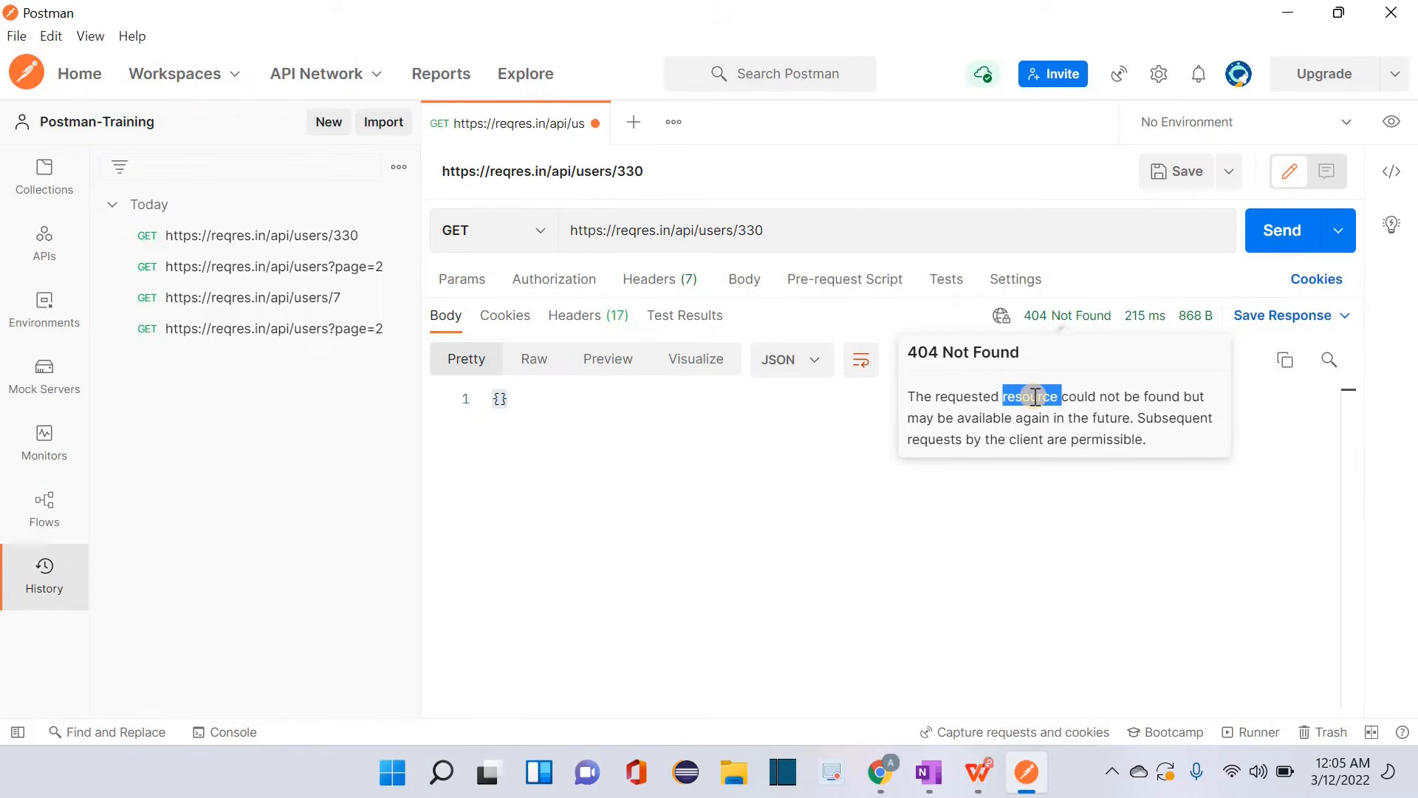
pyautogui.click(776, 500)
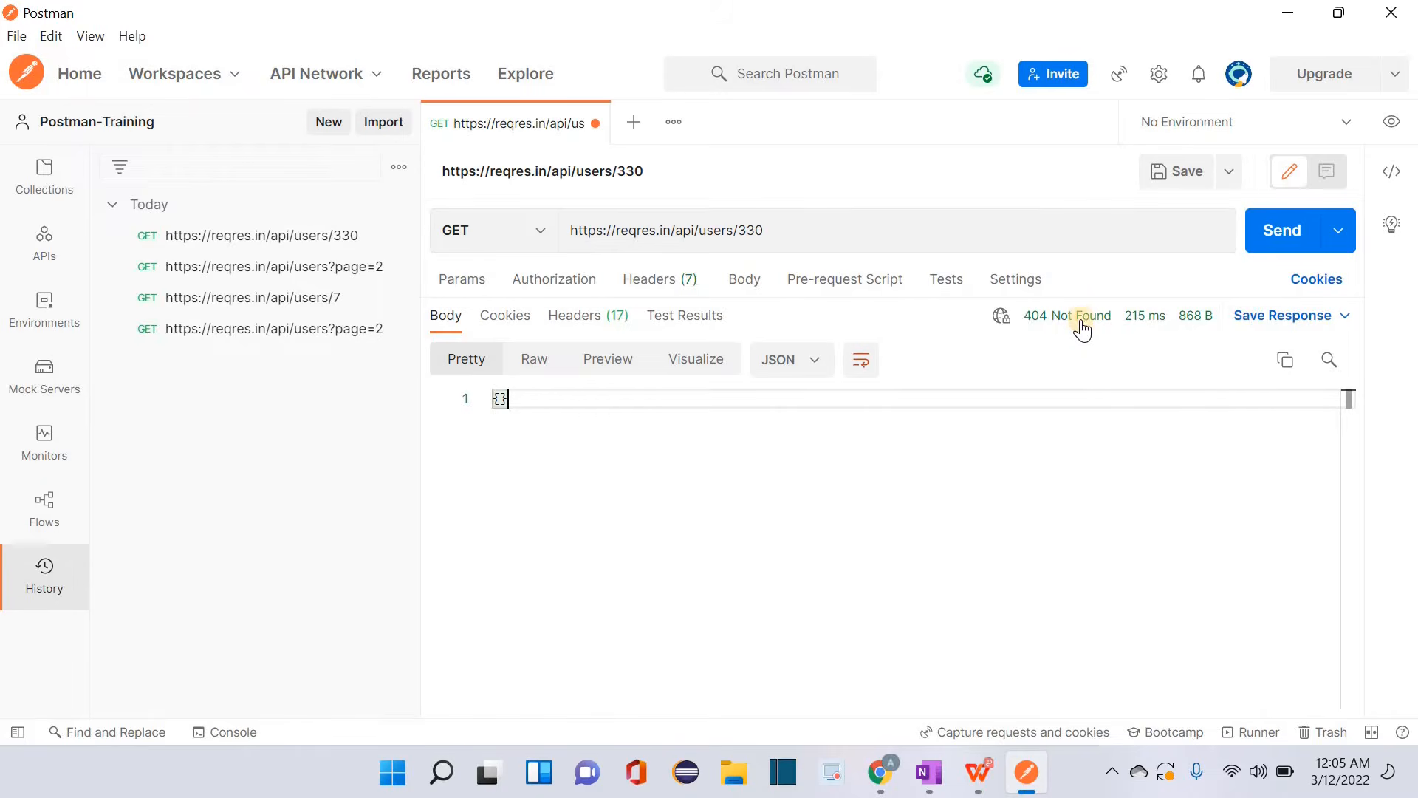
# - Switch to Chrome and look through the remaining sample requests in the Reqres API list
pyautogui.moveTo(1082, 325)
pyautogui.click(879, 771)
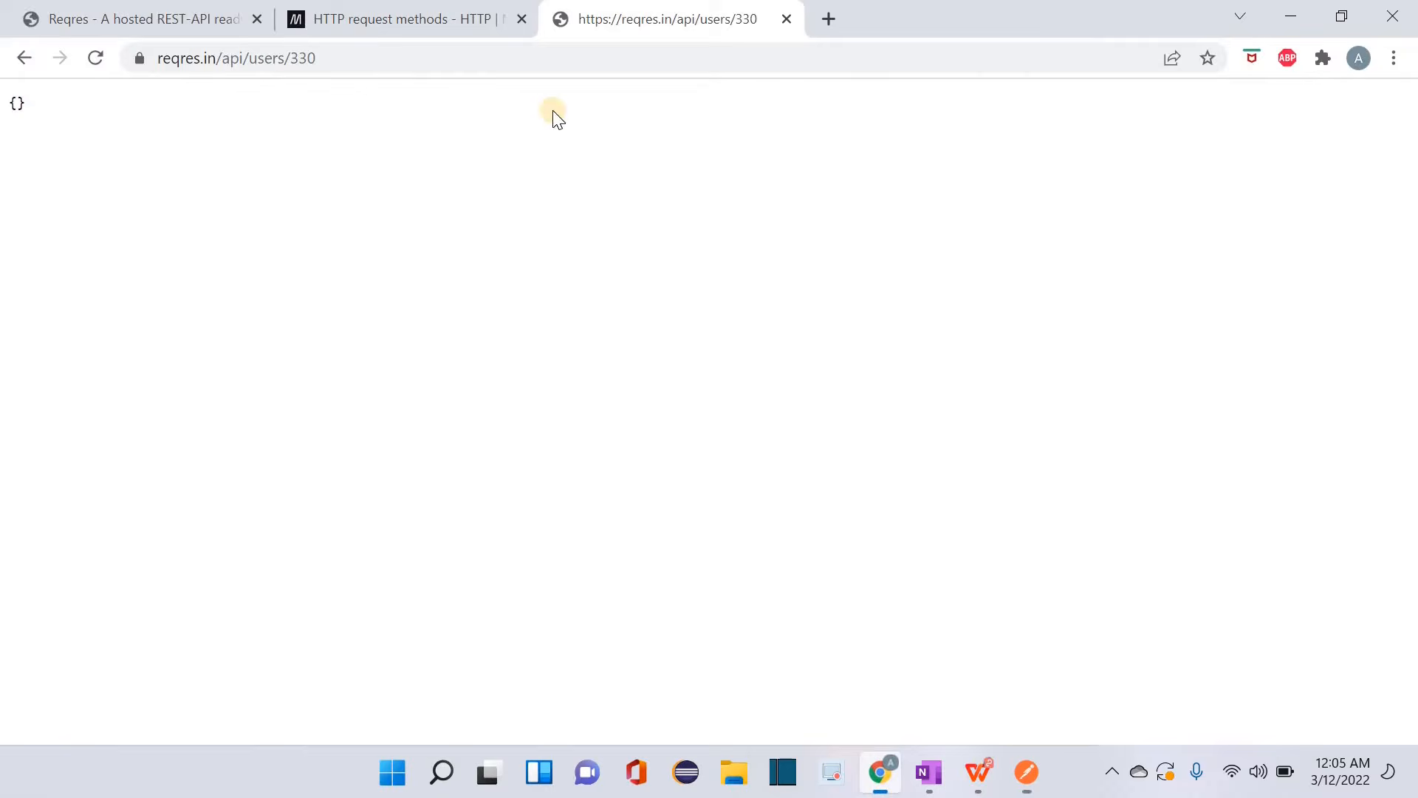
pyautogui.click(109, 15)
pyautogui.scroll(-3, 69, 491)
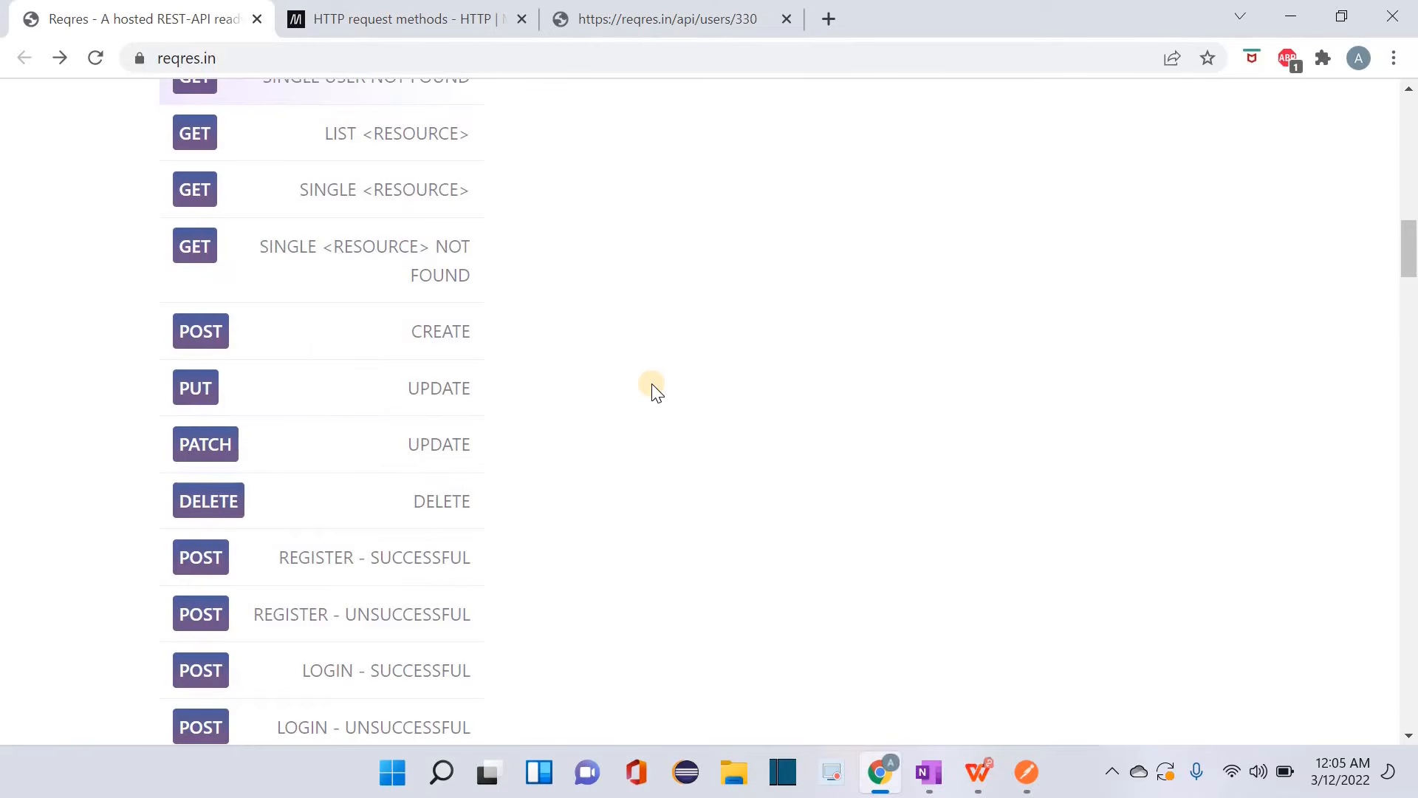
pyautogui.scroll(-3, 655, 392)
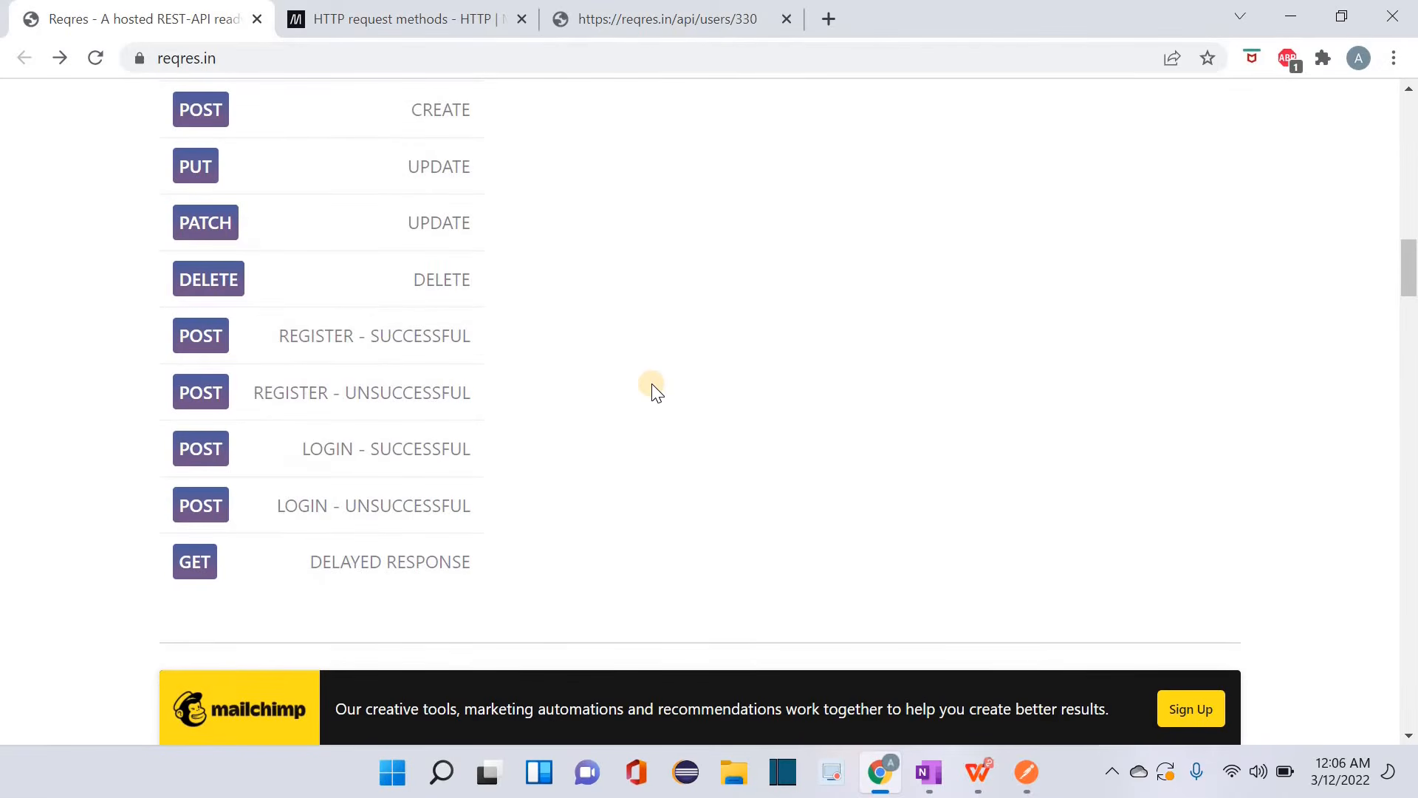
# - Switch to Postman and review the HTTP methods available for the request
pyautogui.hotkey('alt', 'Tab')
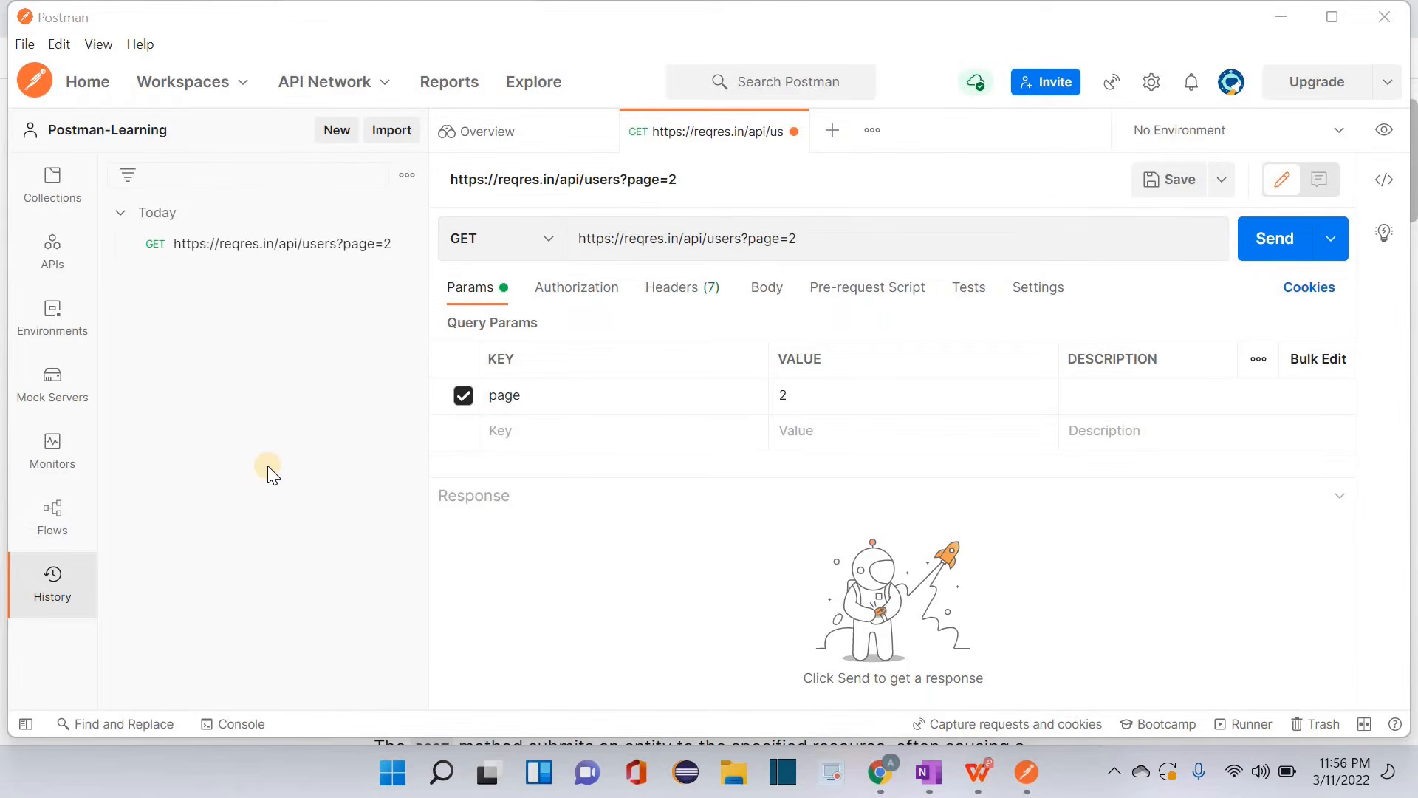
pyautogui.click(538, 245)
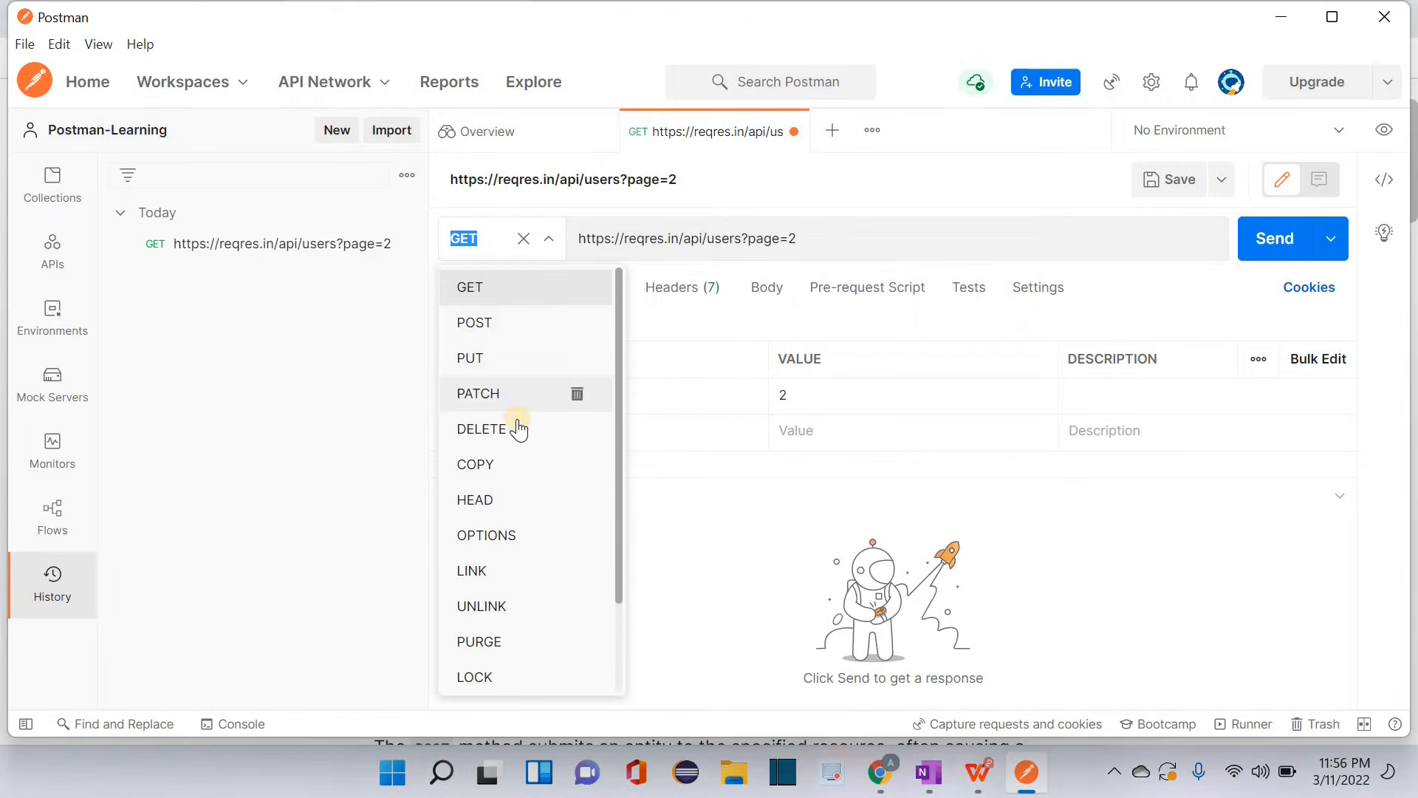
pyautogui.scroll(-3, 519, 429)
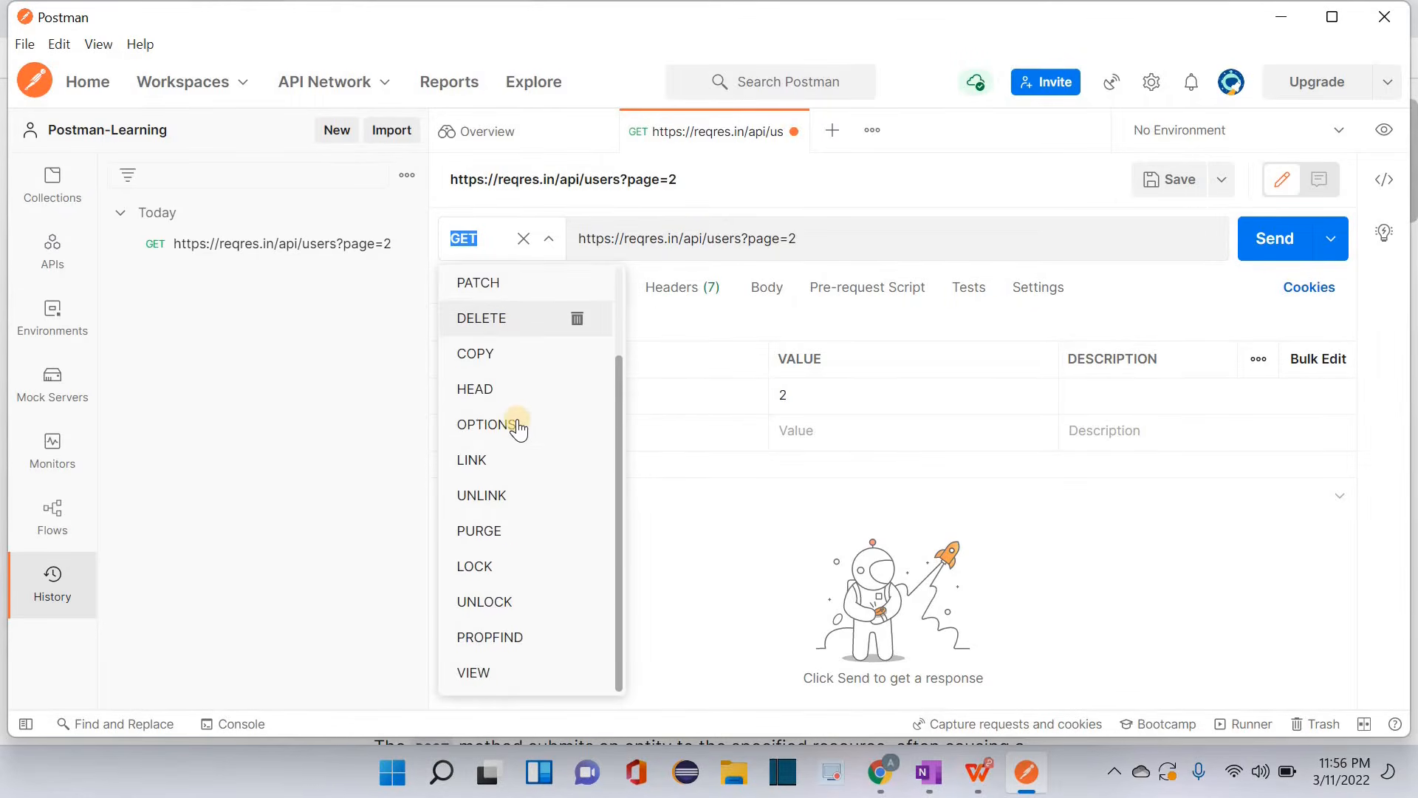
pyautogui.scroll(3, 519, 428)
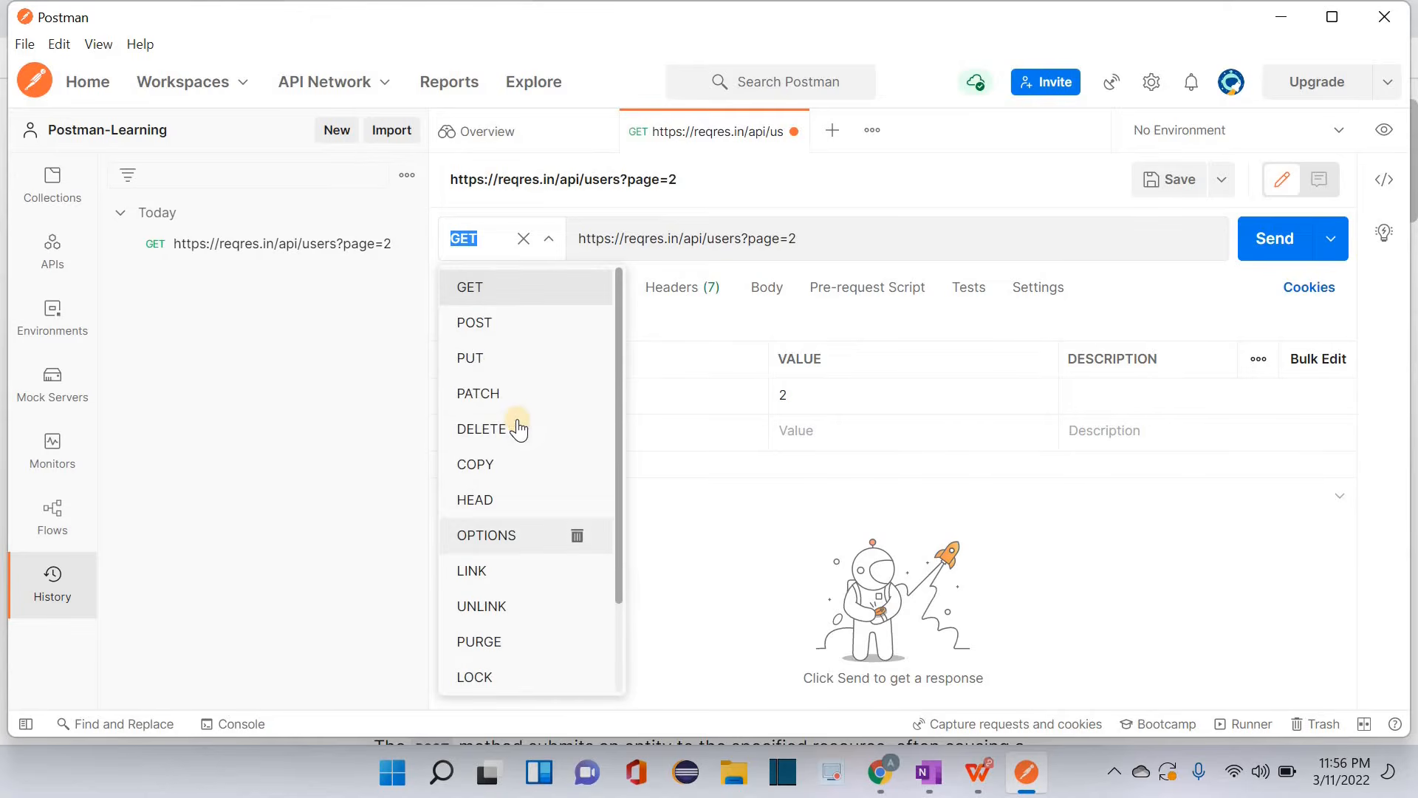
pyautogui.click(352, 400)
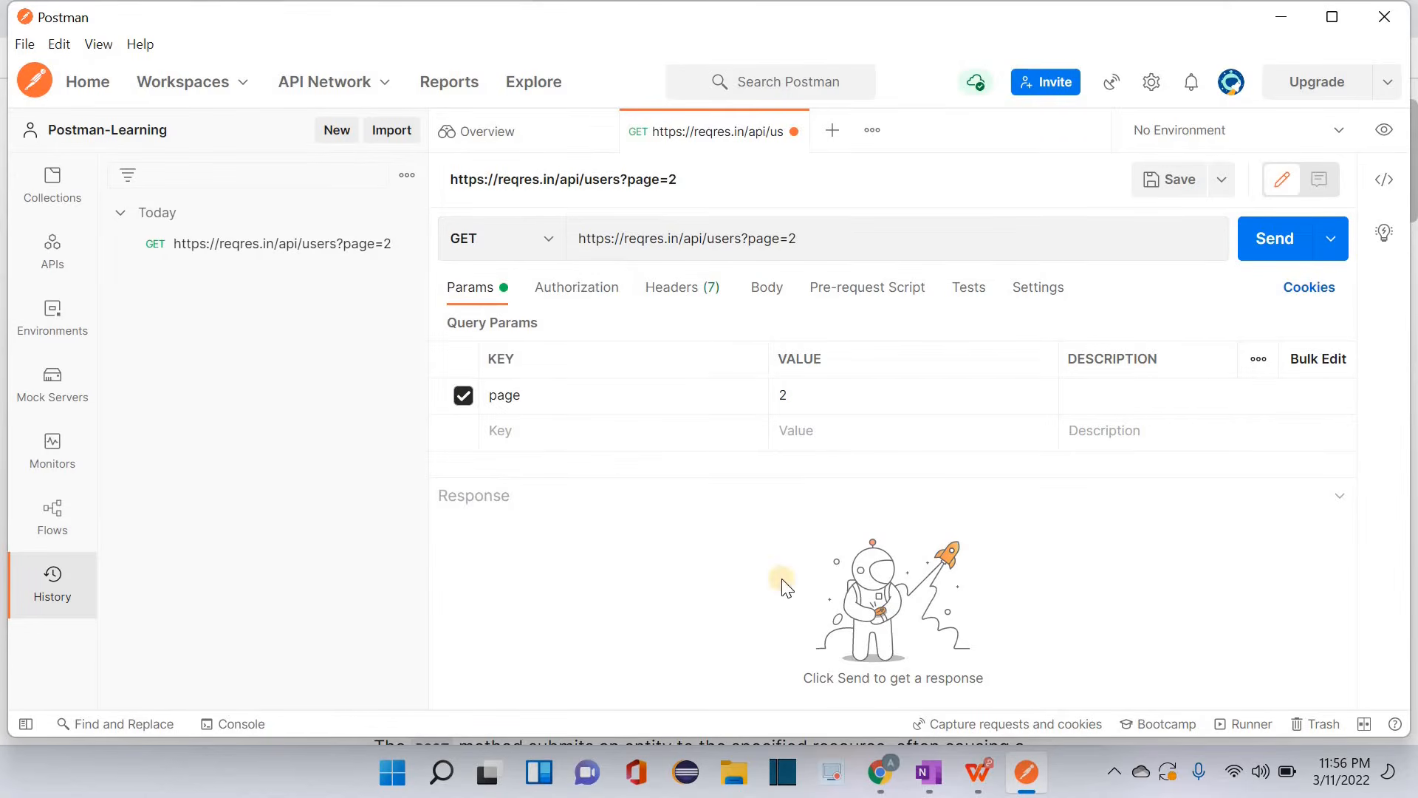
# - In Chrome, highlight and read the GET method description in the MDN HTTP request methods article
pyautogui.moveTo(888, 788)
pyautogui.click(881, 788)
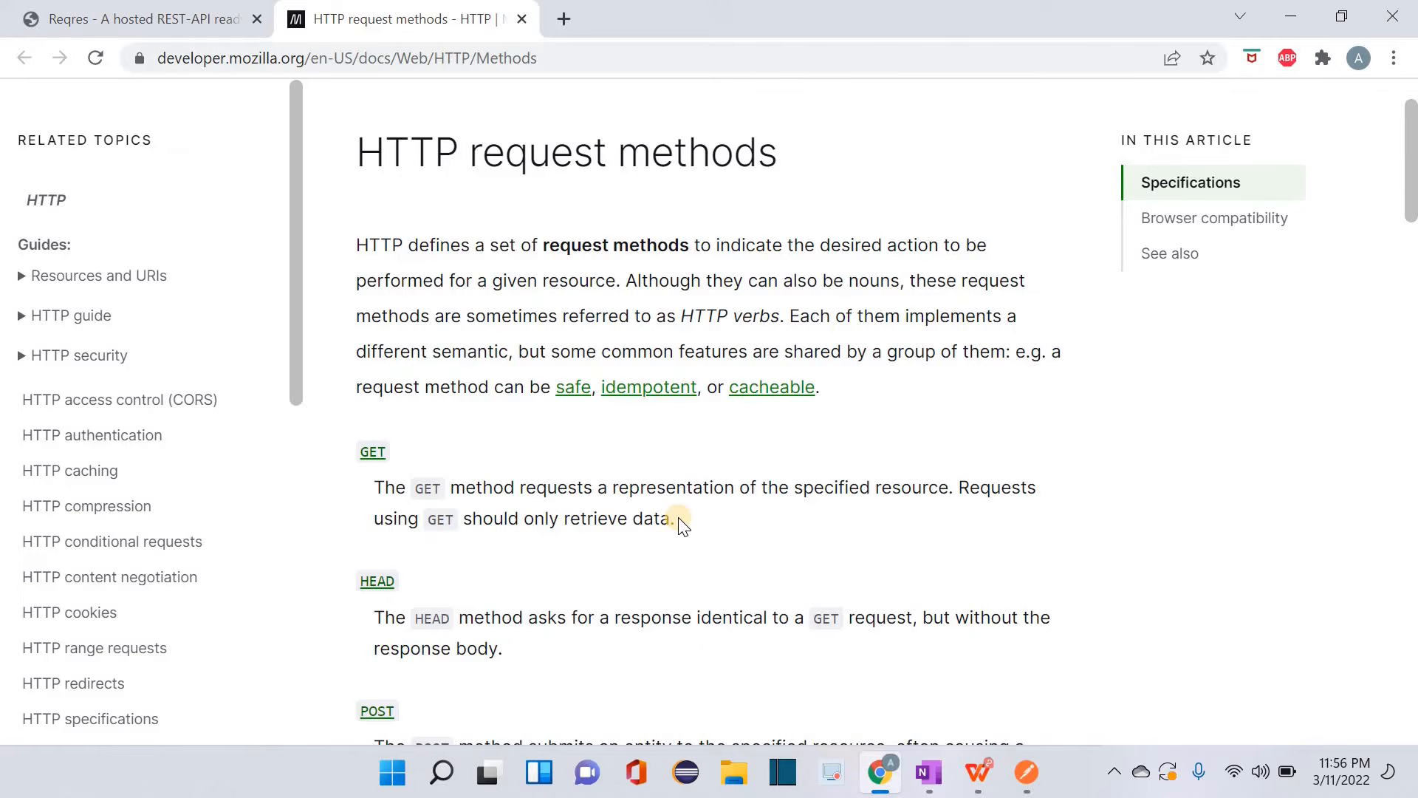
pyautogui.moveTo(677, 520); pyautogui.dragTo(379, 497)
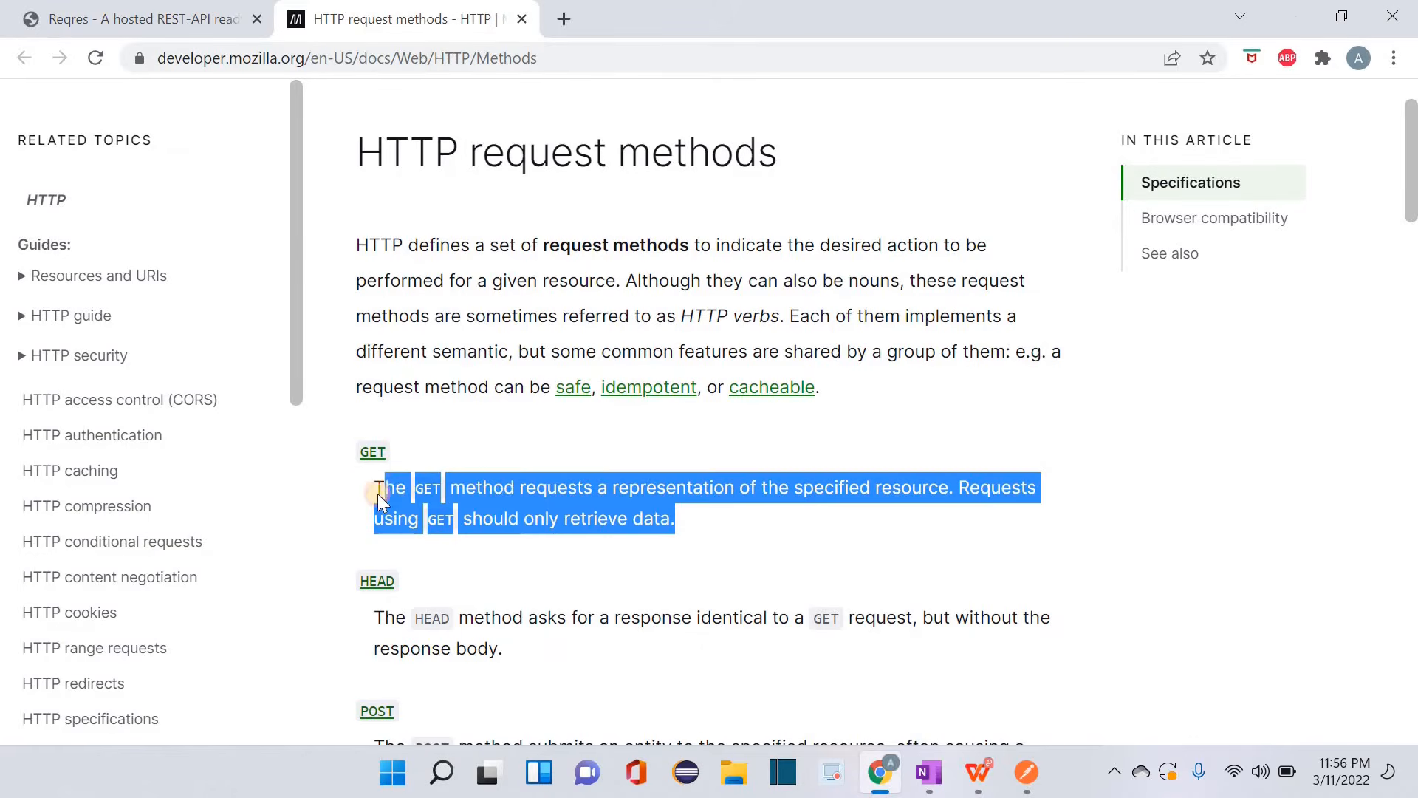
pyautogui.click(680, 521)
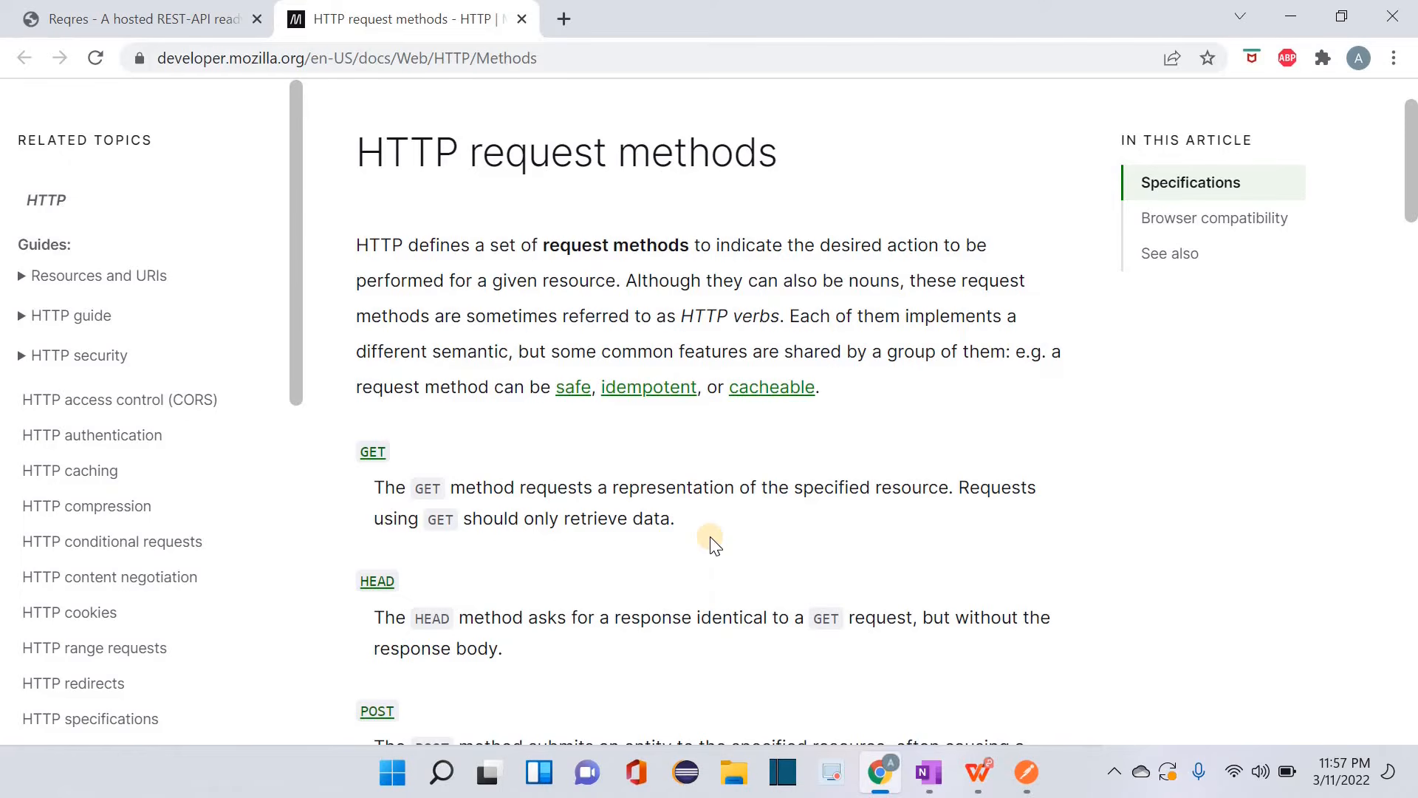
# - Open the Reqres List Users example and examine the raw JSON response on the separate api/users?page=2 page
pyautogui.click(164, 14)
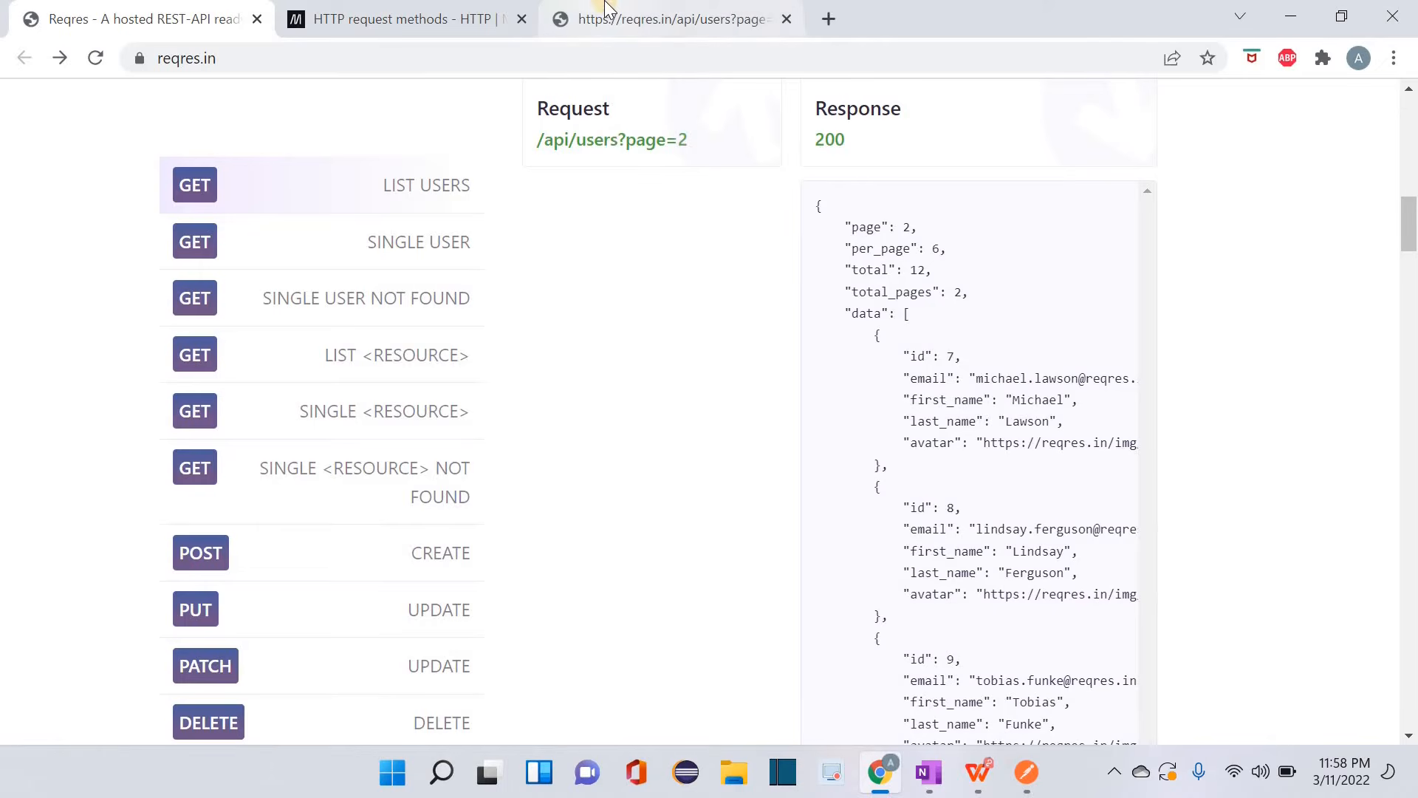
pyautogui.click(606, 9)
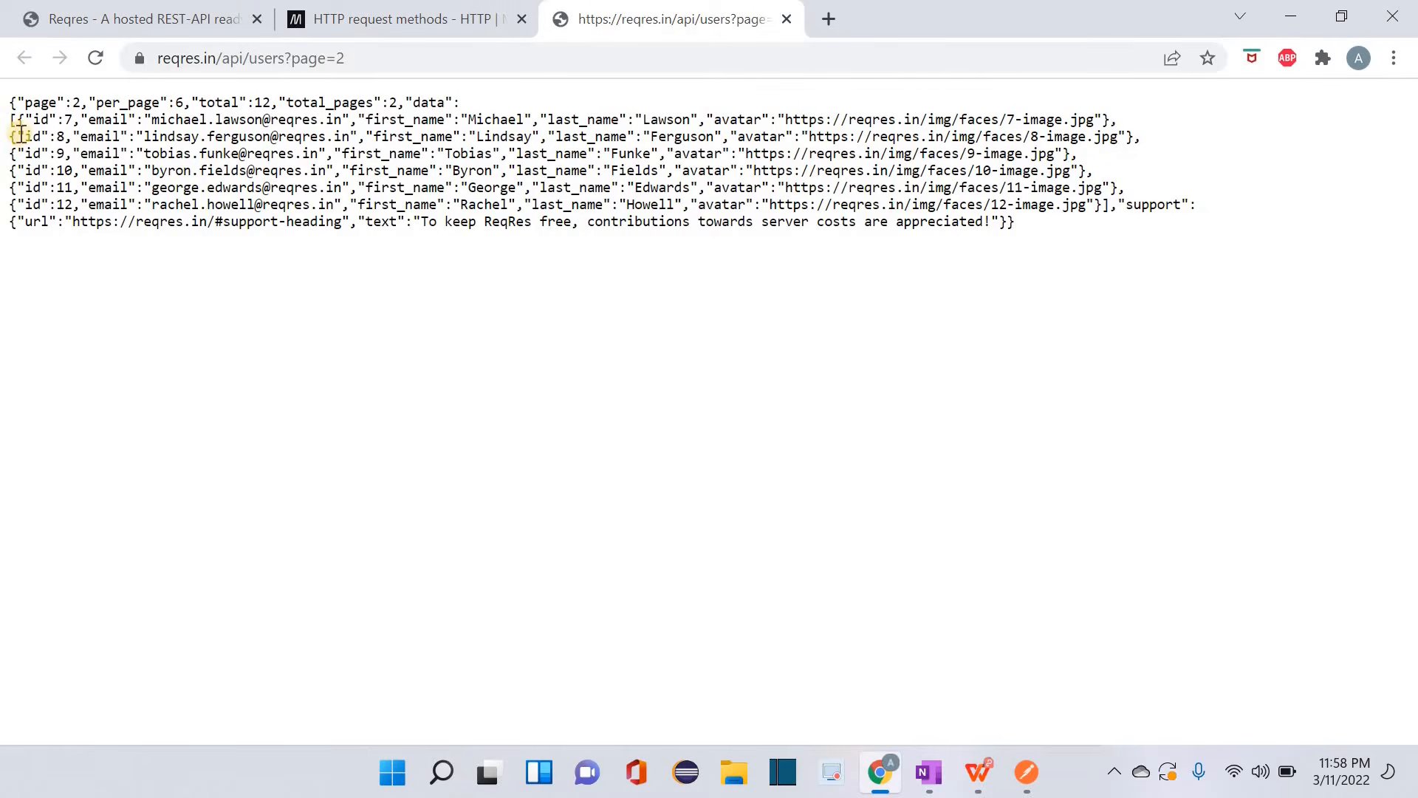
pyautogui.moveTo(15, 106); pyautogui.dragTo(1108, 233)
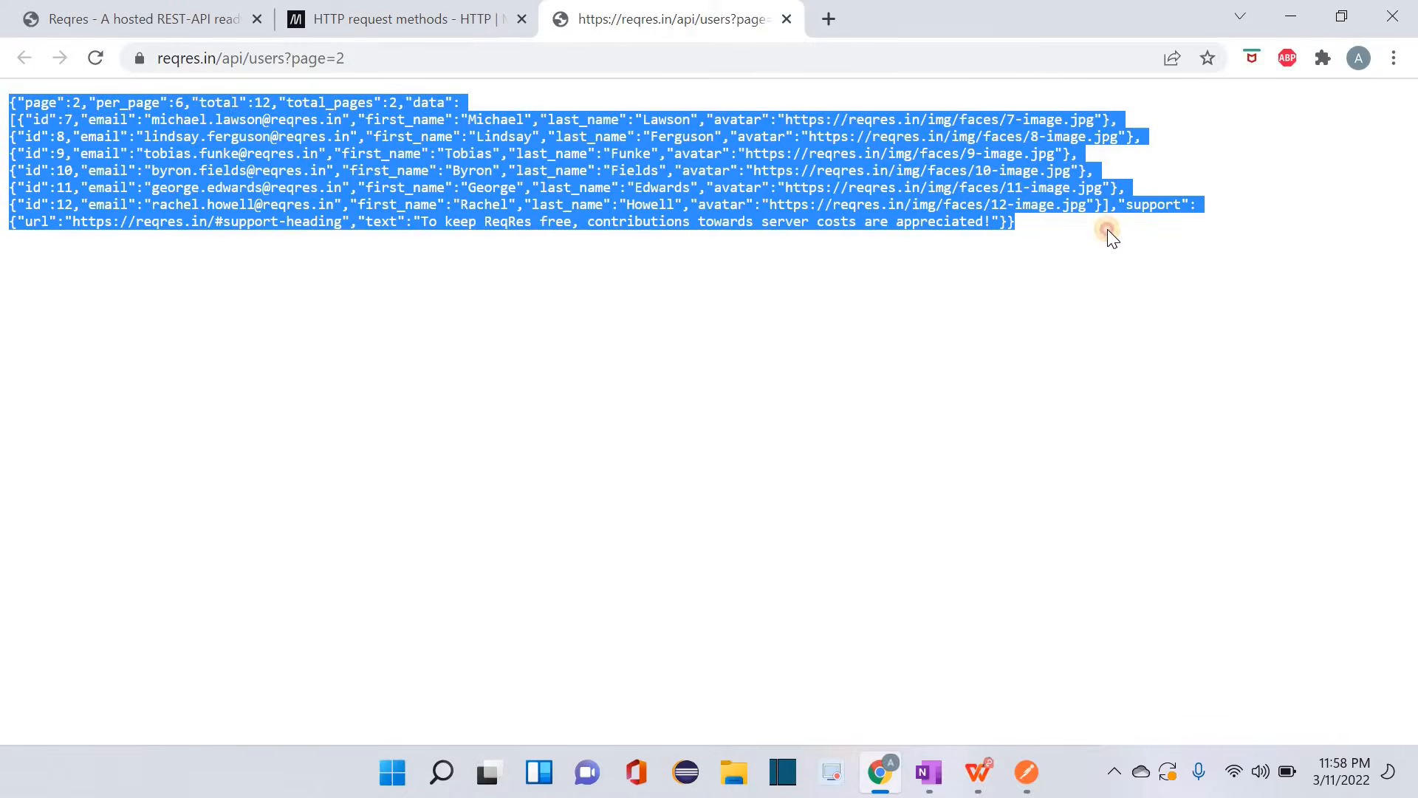
pyautogui.click(320, 193)
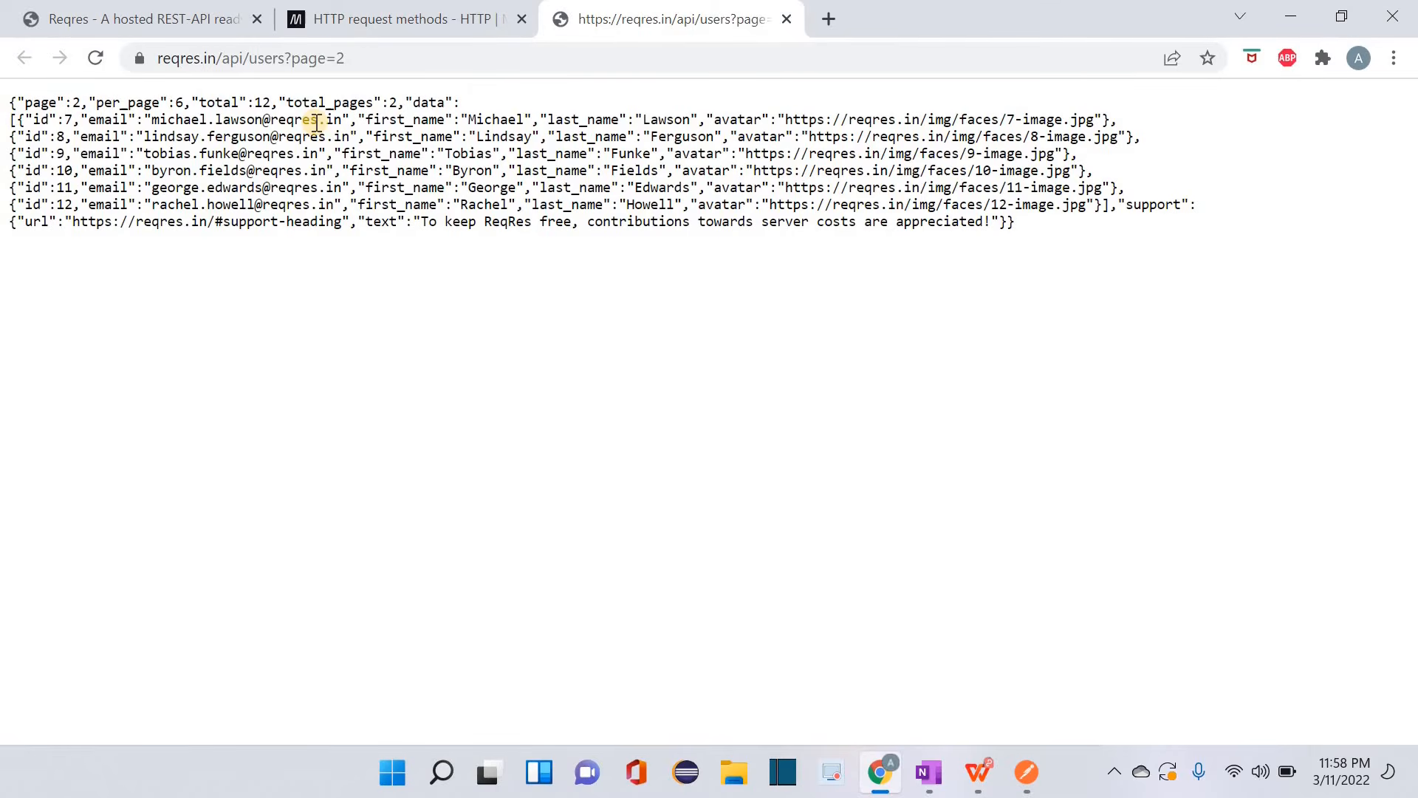
# - Switch to Postman, maximize its window and start a new workspace named "Postman-Training"
pyautogui.click(1027, 773)
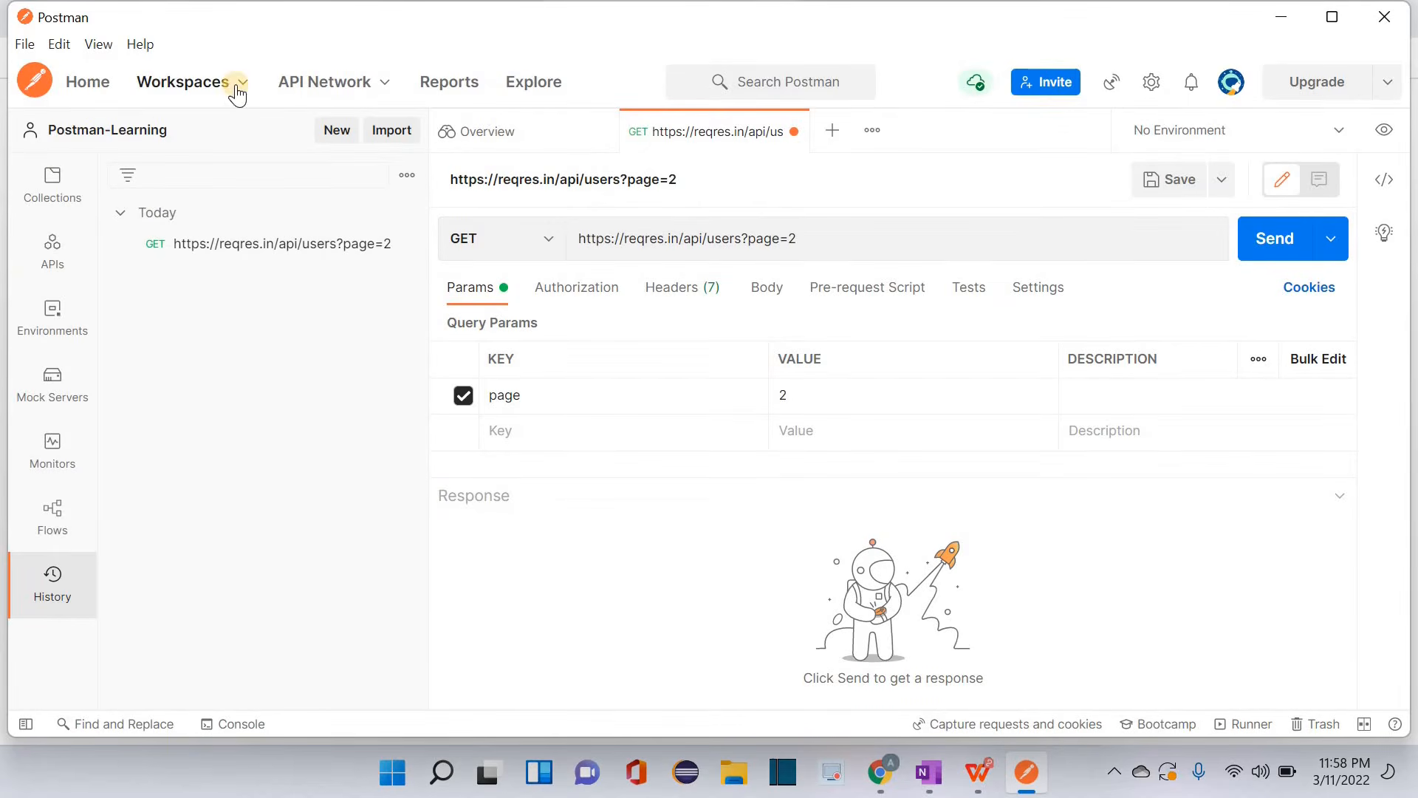
pyautogui.click(1333, 18)
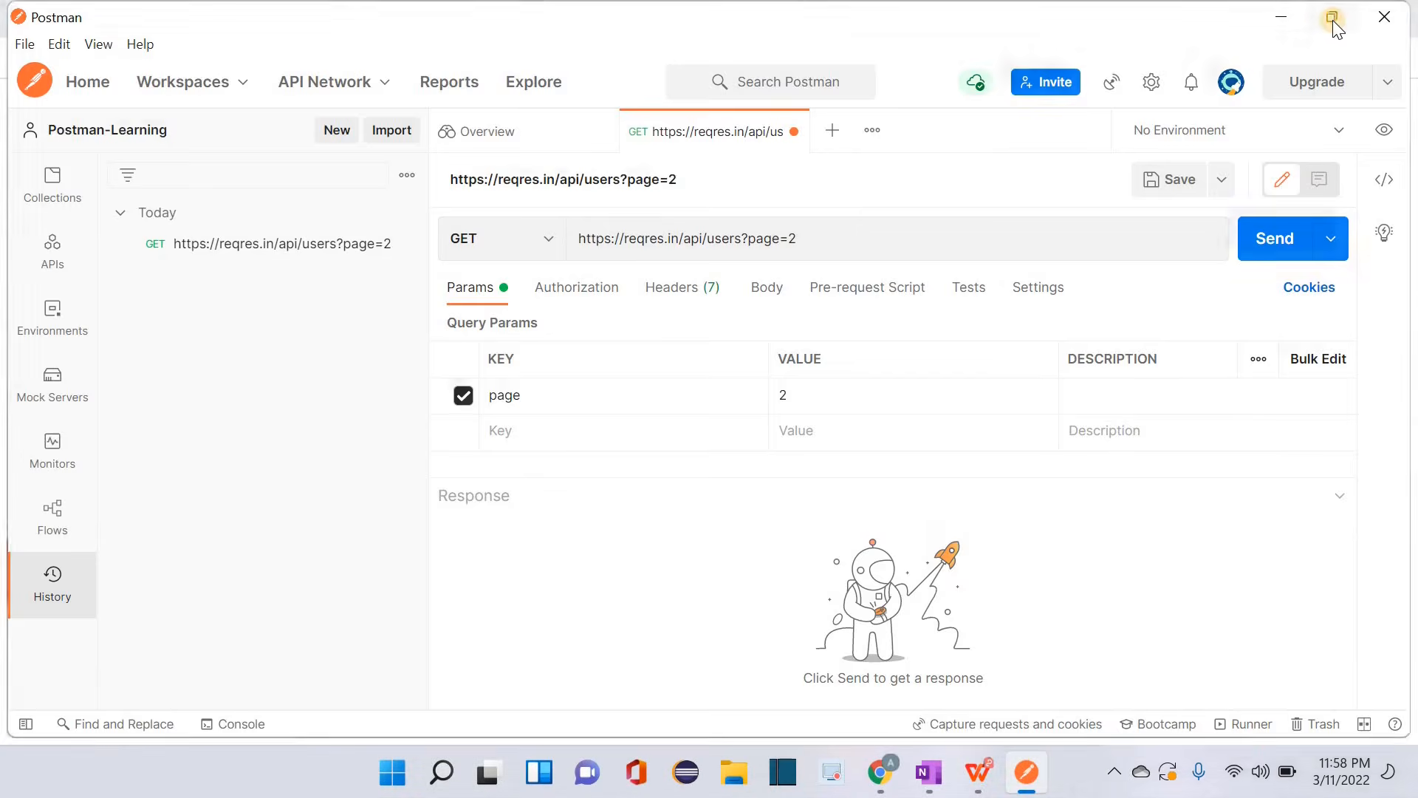
pyautogui.click(222, 77)
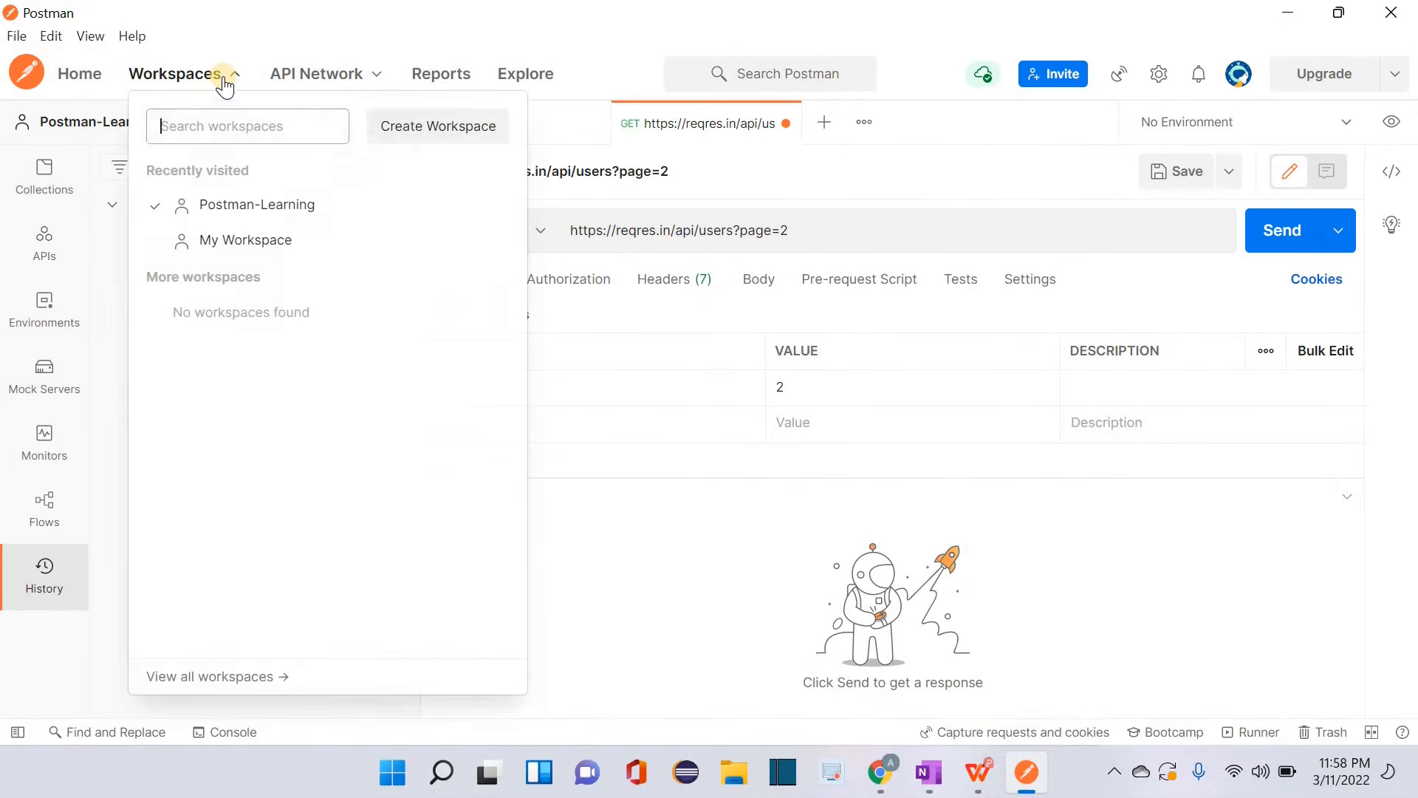
pyautogui.click(439, 129)
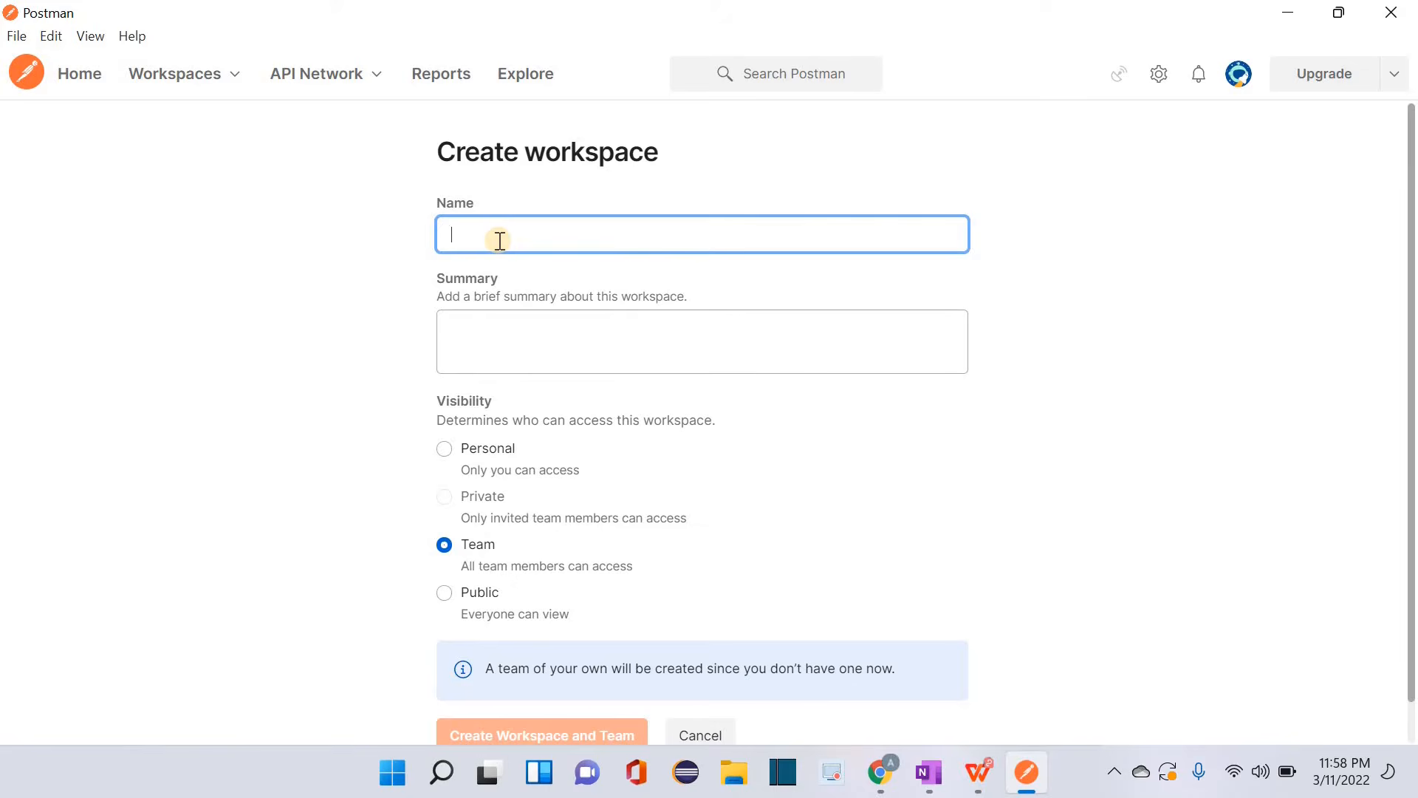
pyautogui.write('Postamn')
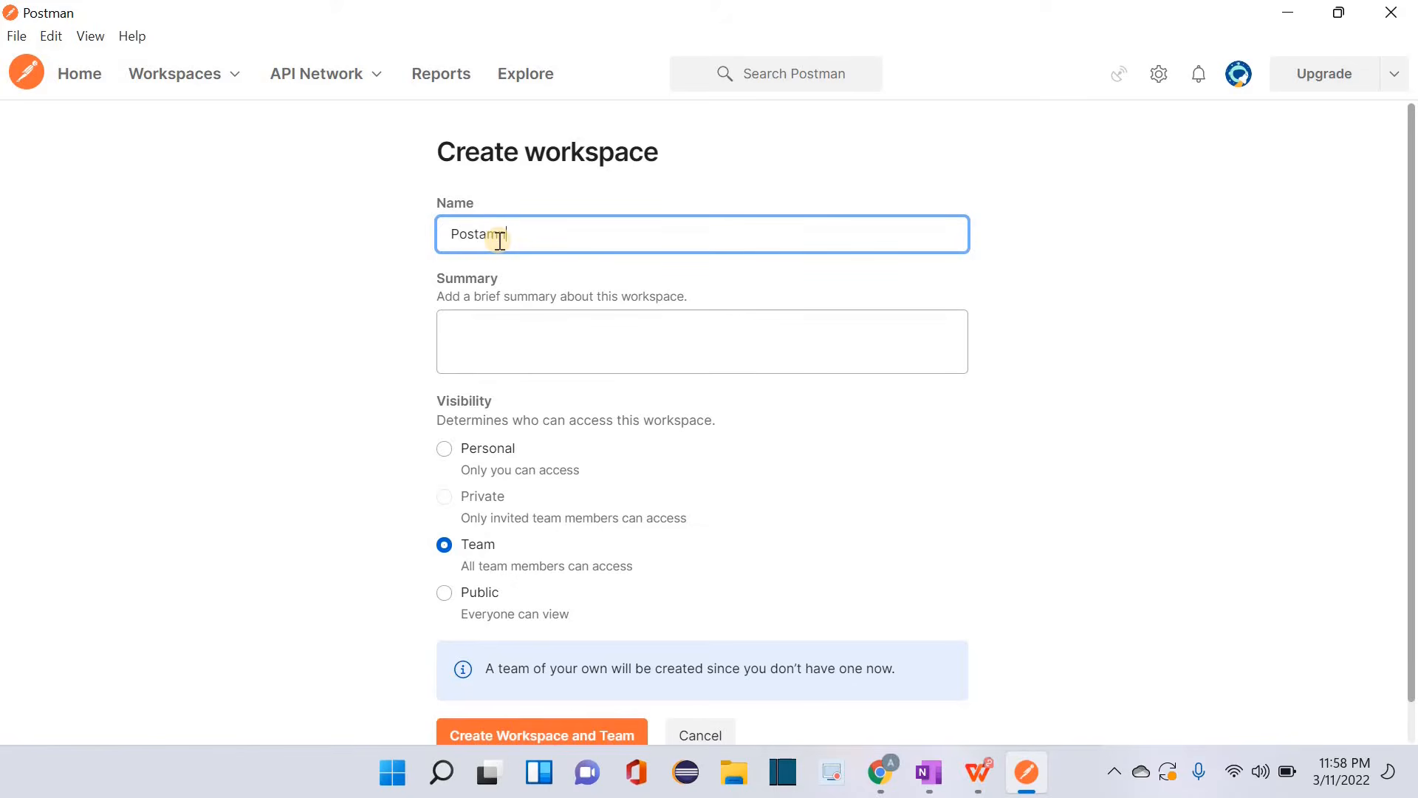
pyautogui.press('BackSpace')
pyautogui.press('BackSpace')
pyautogui.press('BackSpace')
pyautogui.write('man-Training')
# - Enter the workspace summary "This workspace is to create youtube videos for Postman and REST API testing."
pyautogui.click(572, 317)
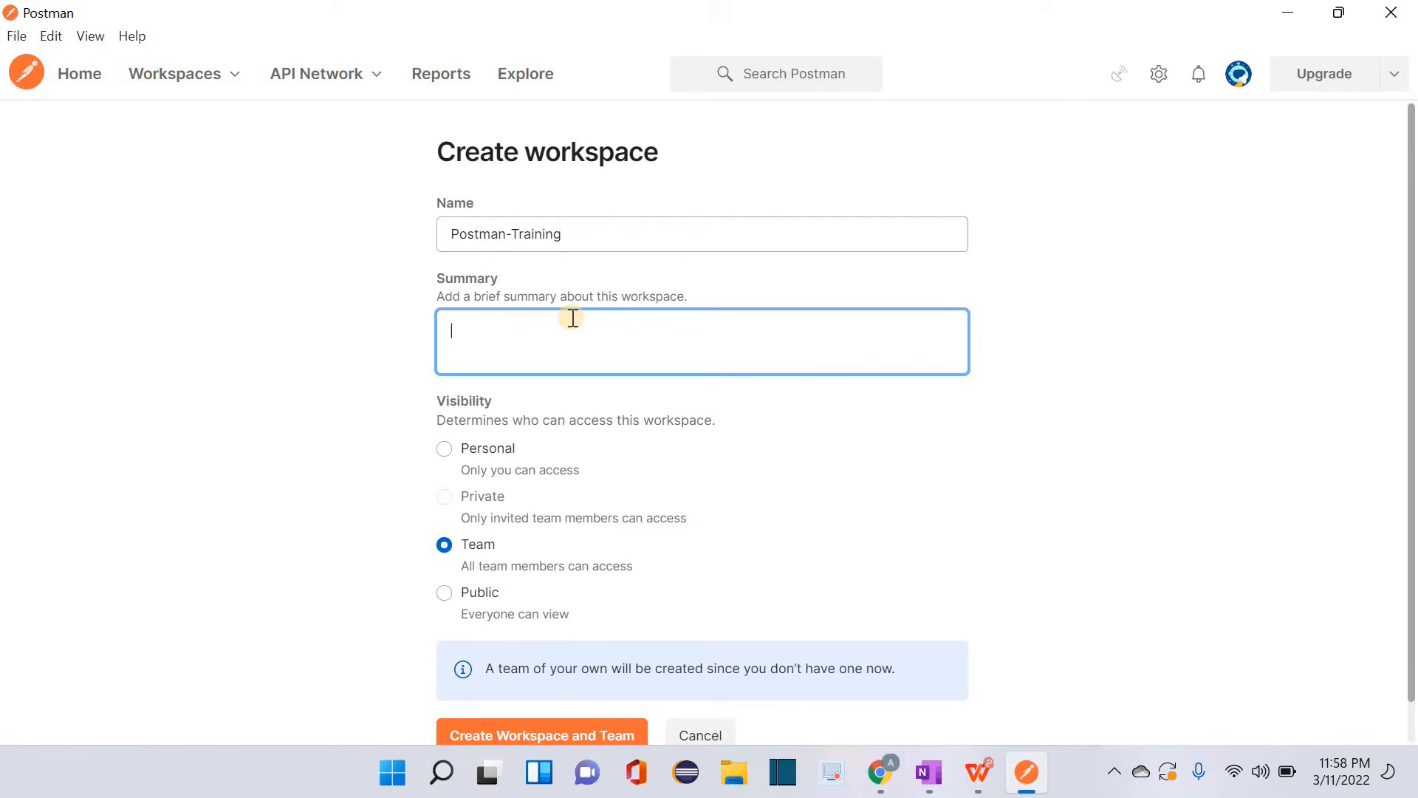
pyautogui.write('This workspace is to create youtube v')
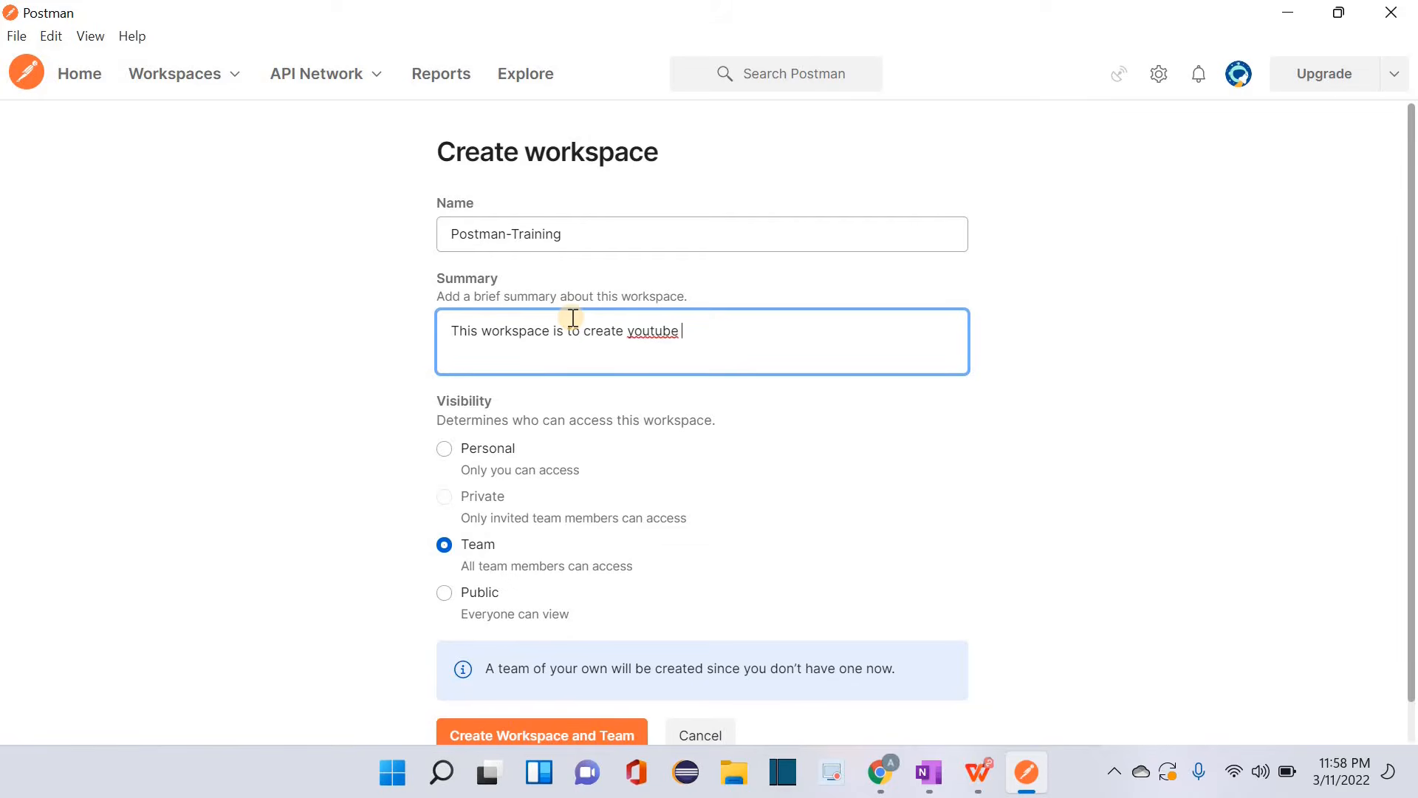
pyautogui.press('BackSpace')
pyautogui.write('videos for Postman and ')
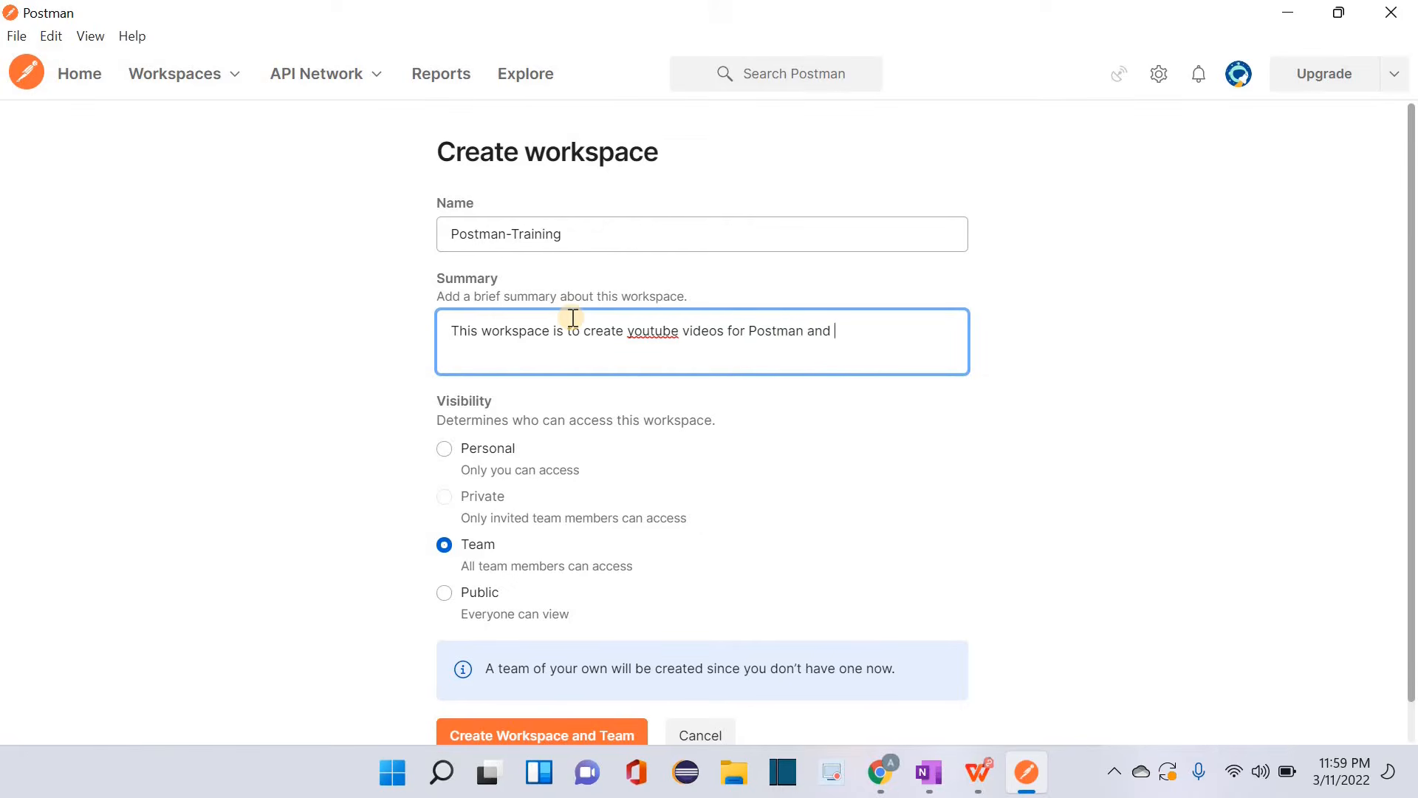
pyautogui.write('REST API testing.')
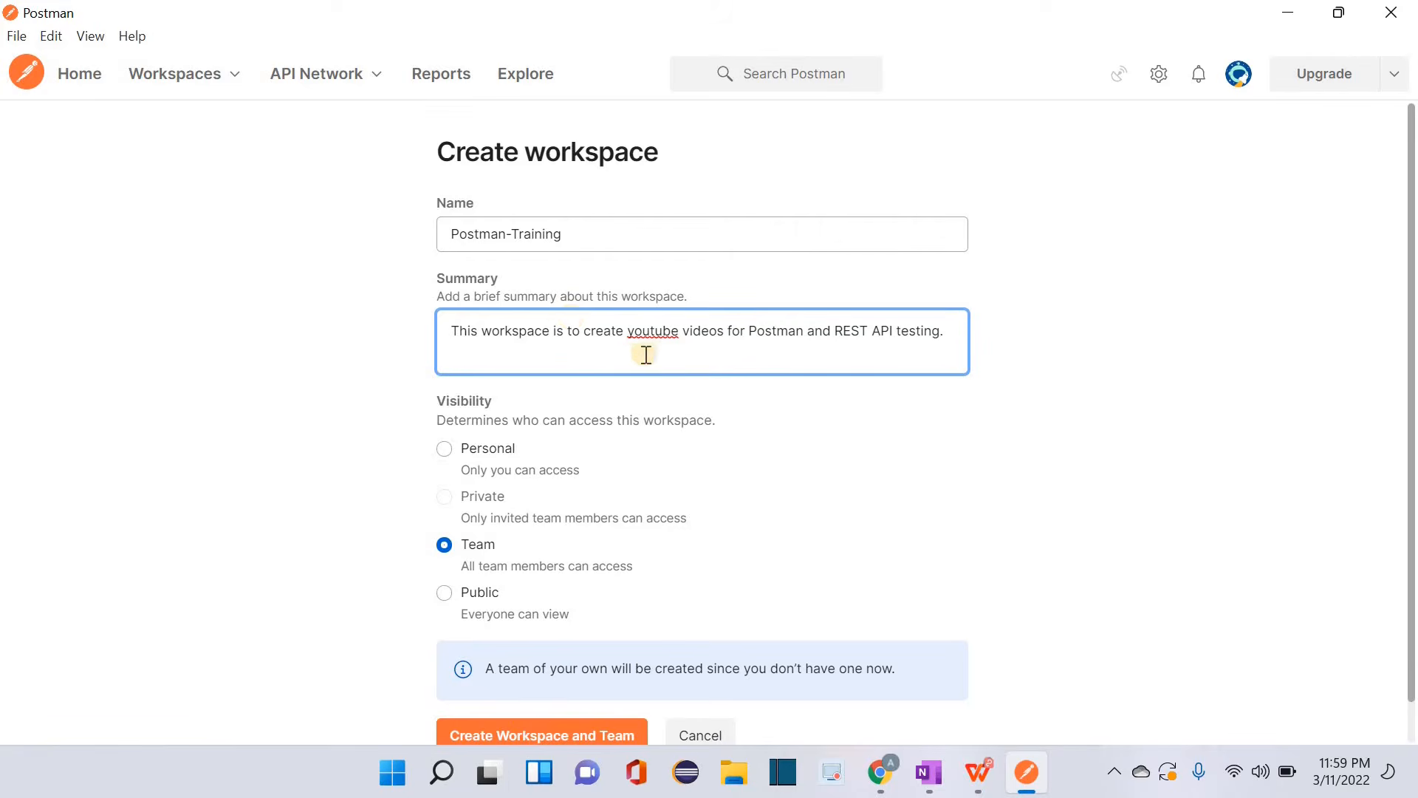
# - Correct the capitalization of "YouTube" in the workspace summary
pyautogui.rightClick(630, 349)
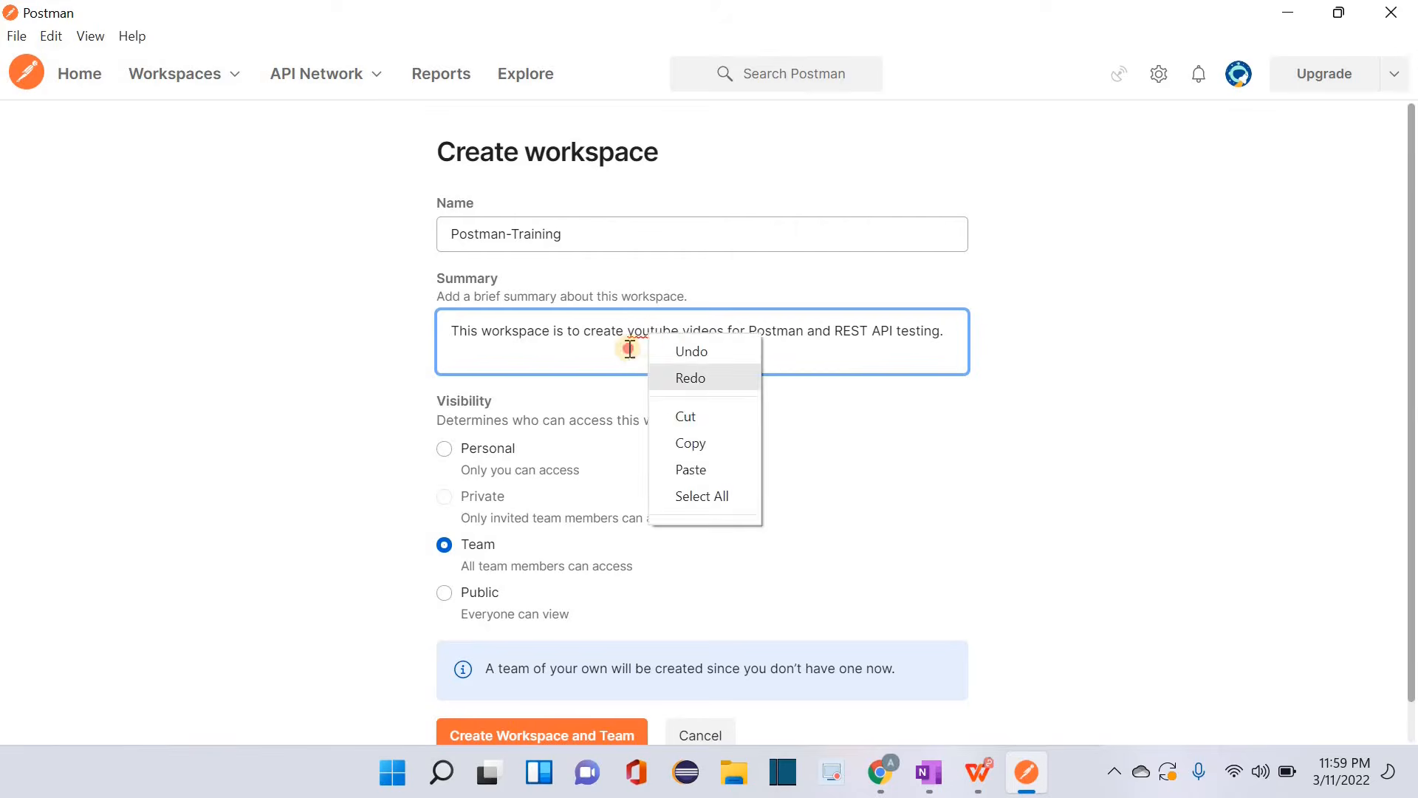
pyautogui.click(647, 331)
pyautogui.rightClick(648, 338)
pyautogui.click(636, 334)
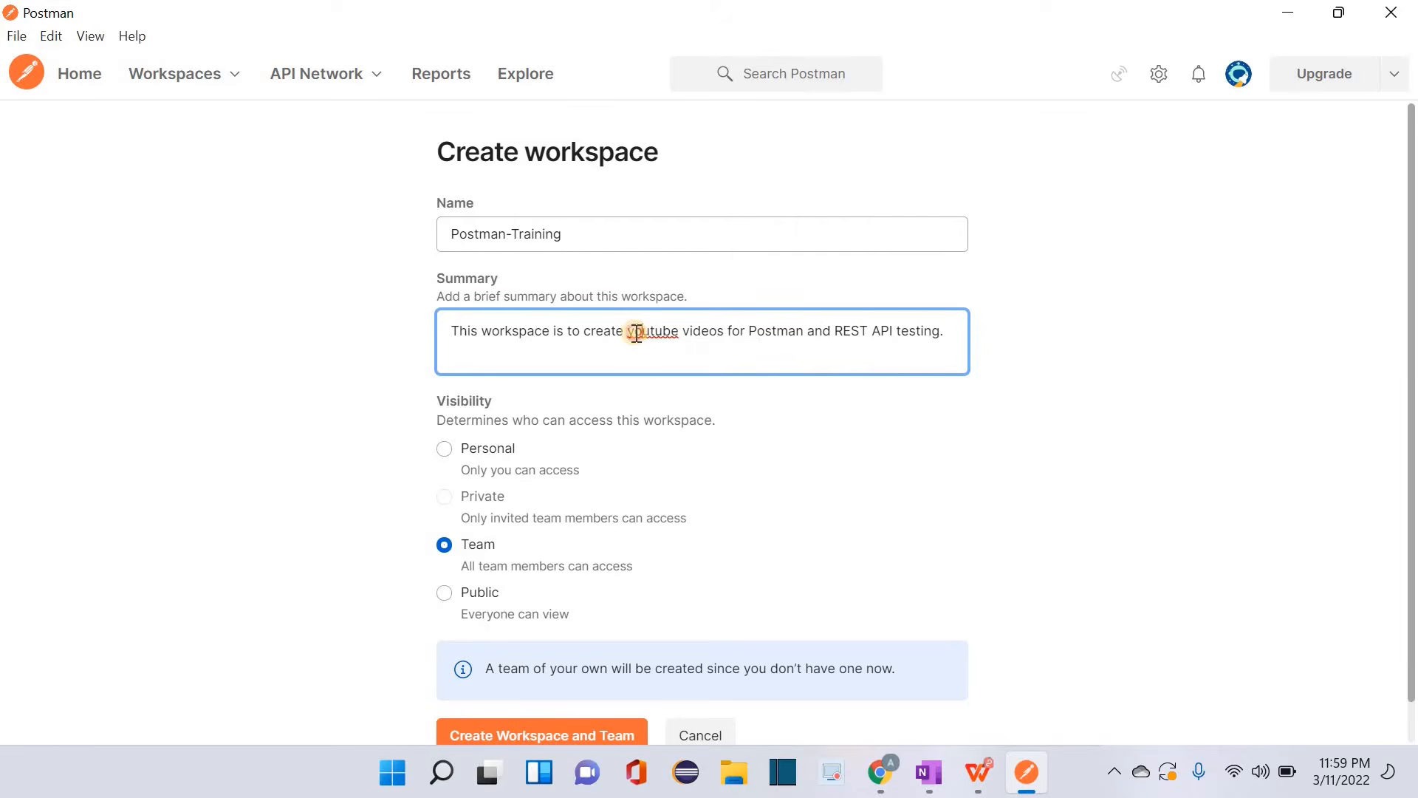
pyautogui.press('BackSpace')
pyautogui.write('Y')
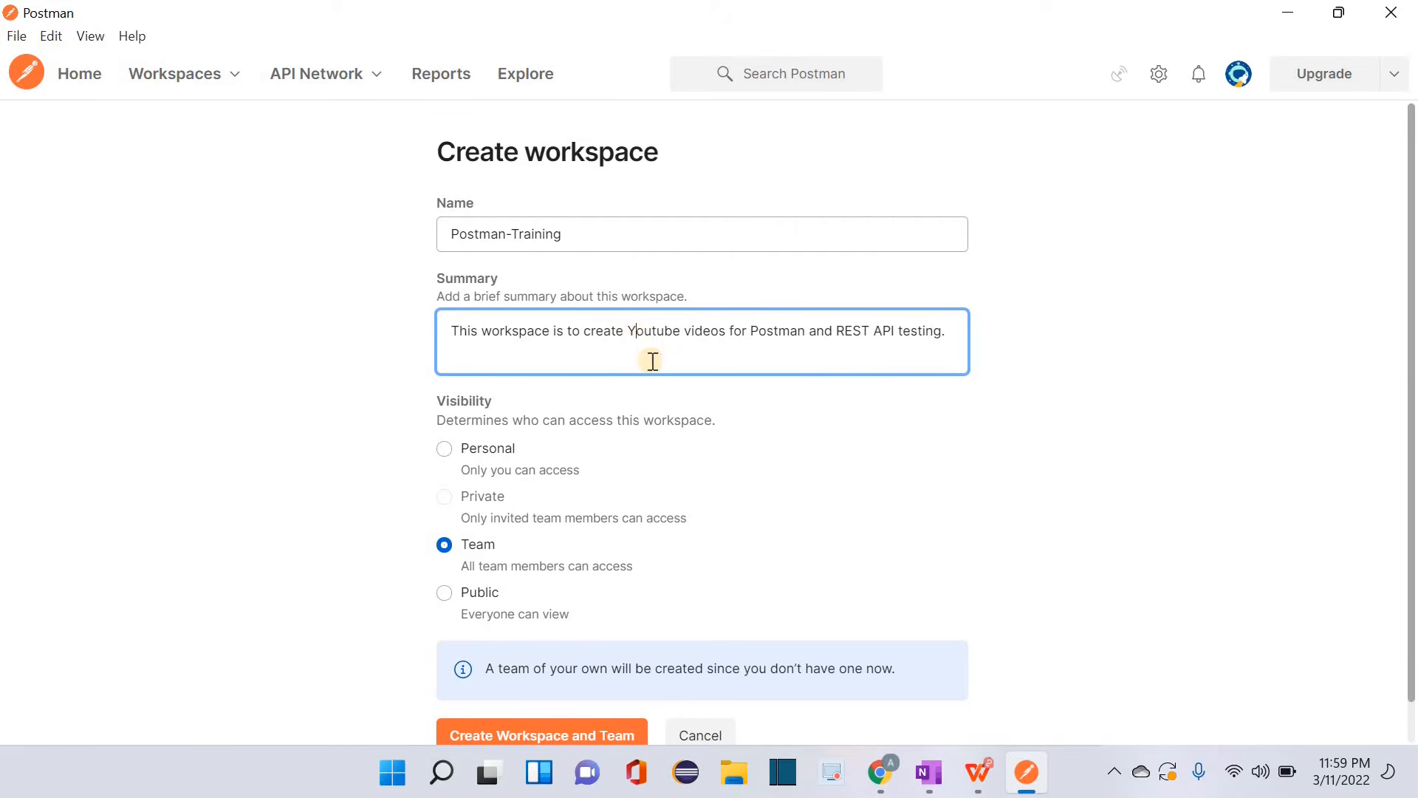
pyautogui.click(656, 335)
pyautogui.press('BackSpace')
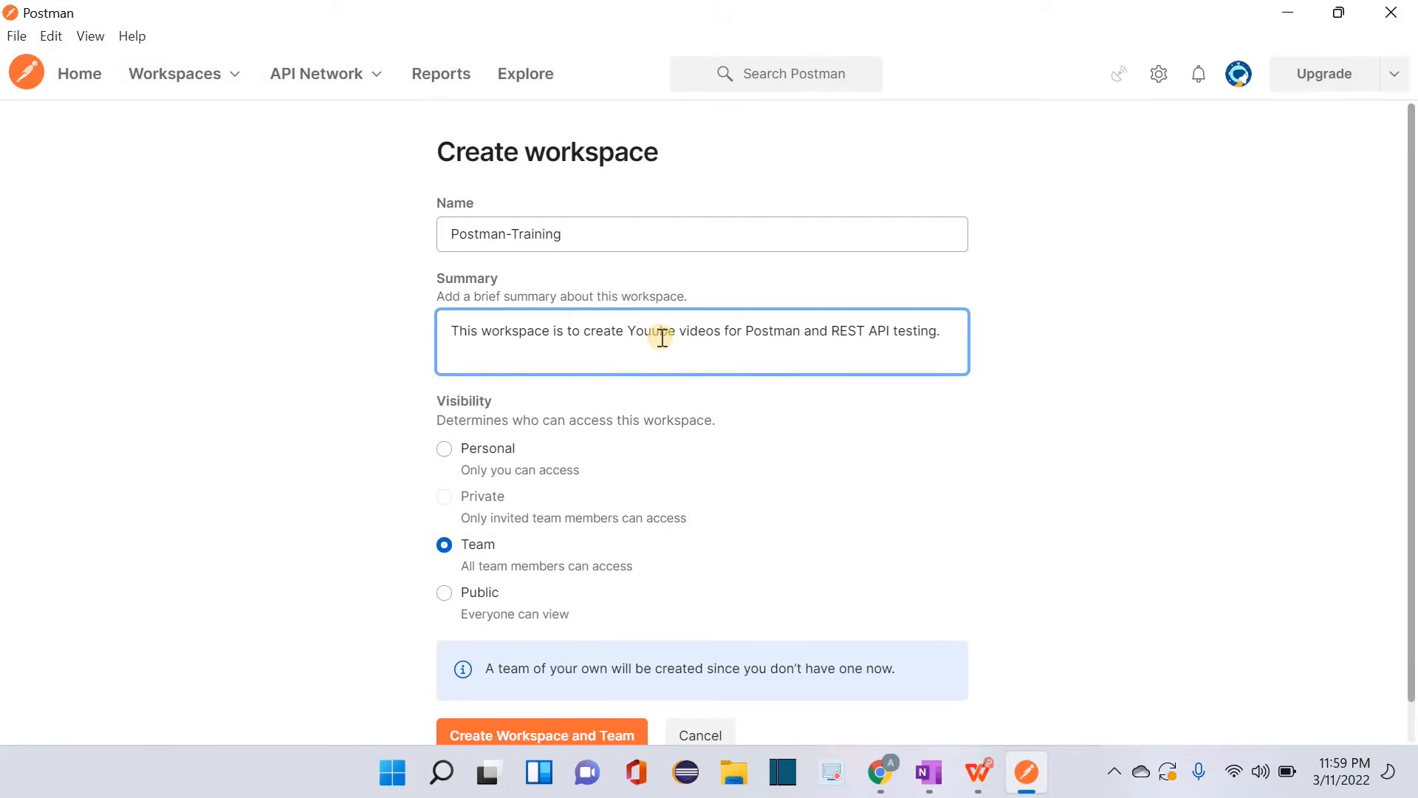
pyautogui.write('T')
pyautogui.click(849, 456)
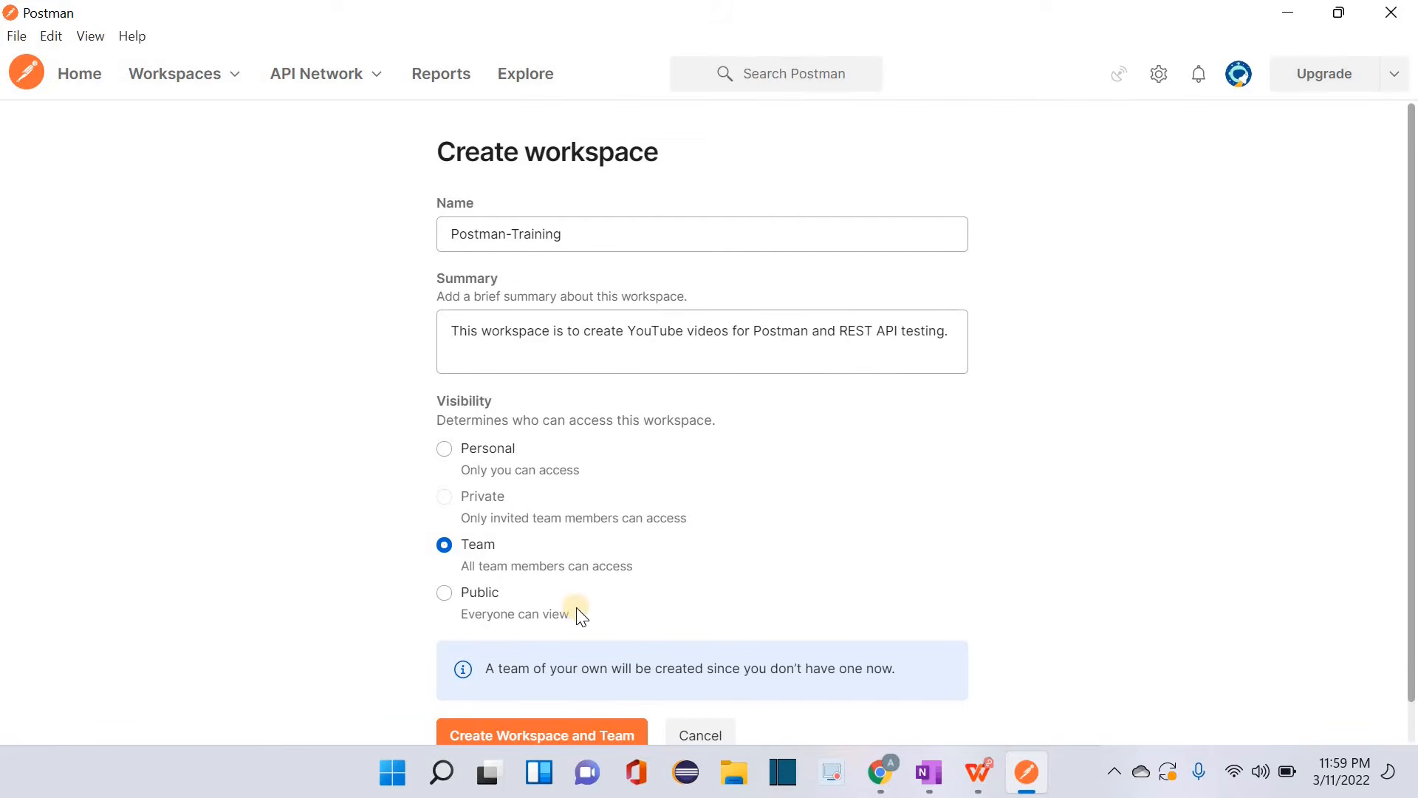
# - Set the workspace visibility to Personal and create the workspace
pyautogui.moveTo(458, 500)
pyautogui.press('Up')
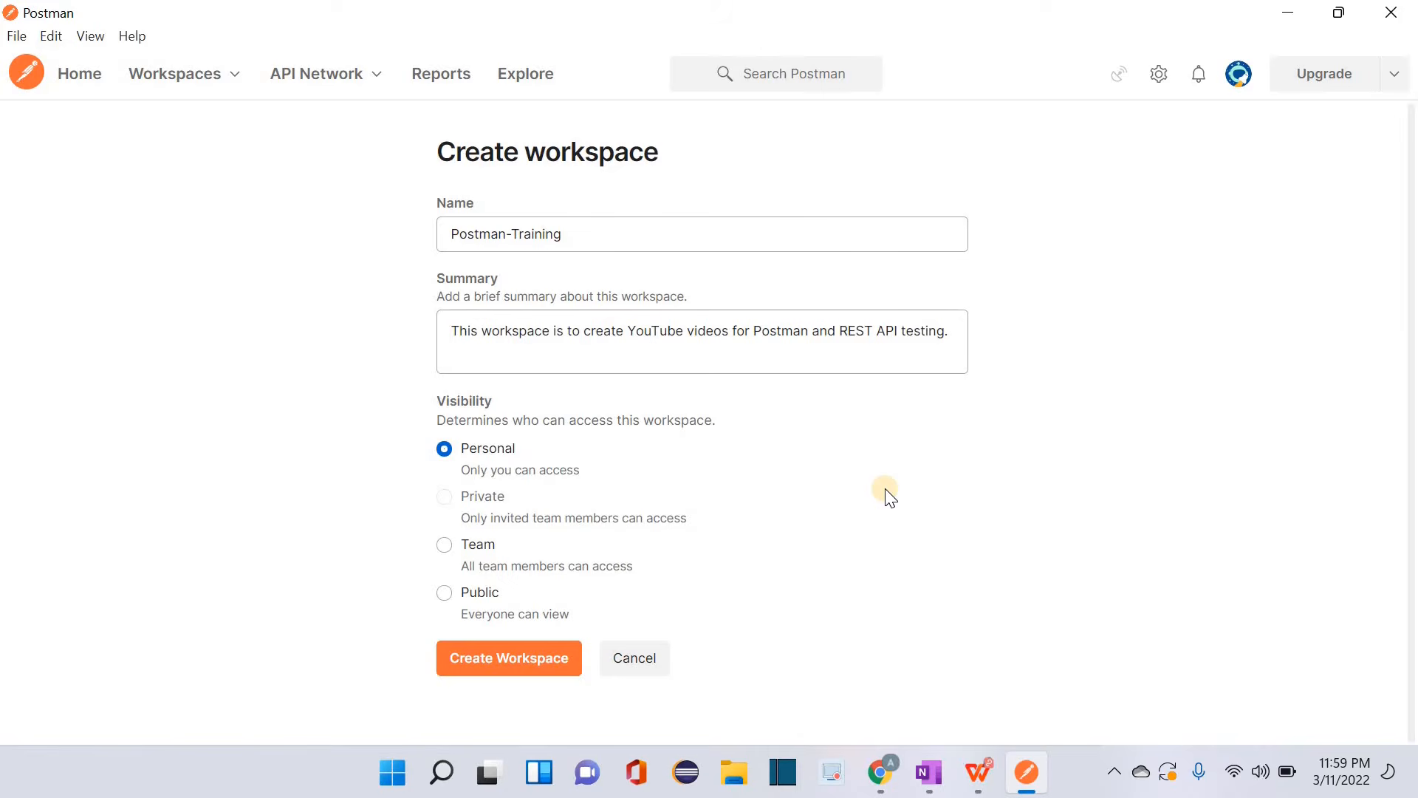
pyautogui.click(494, 668)
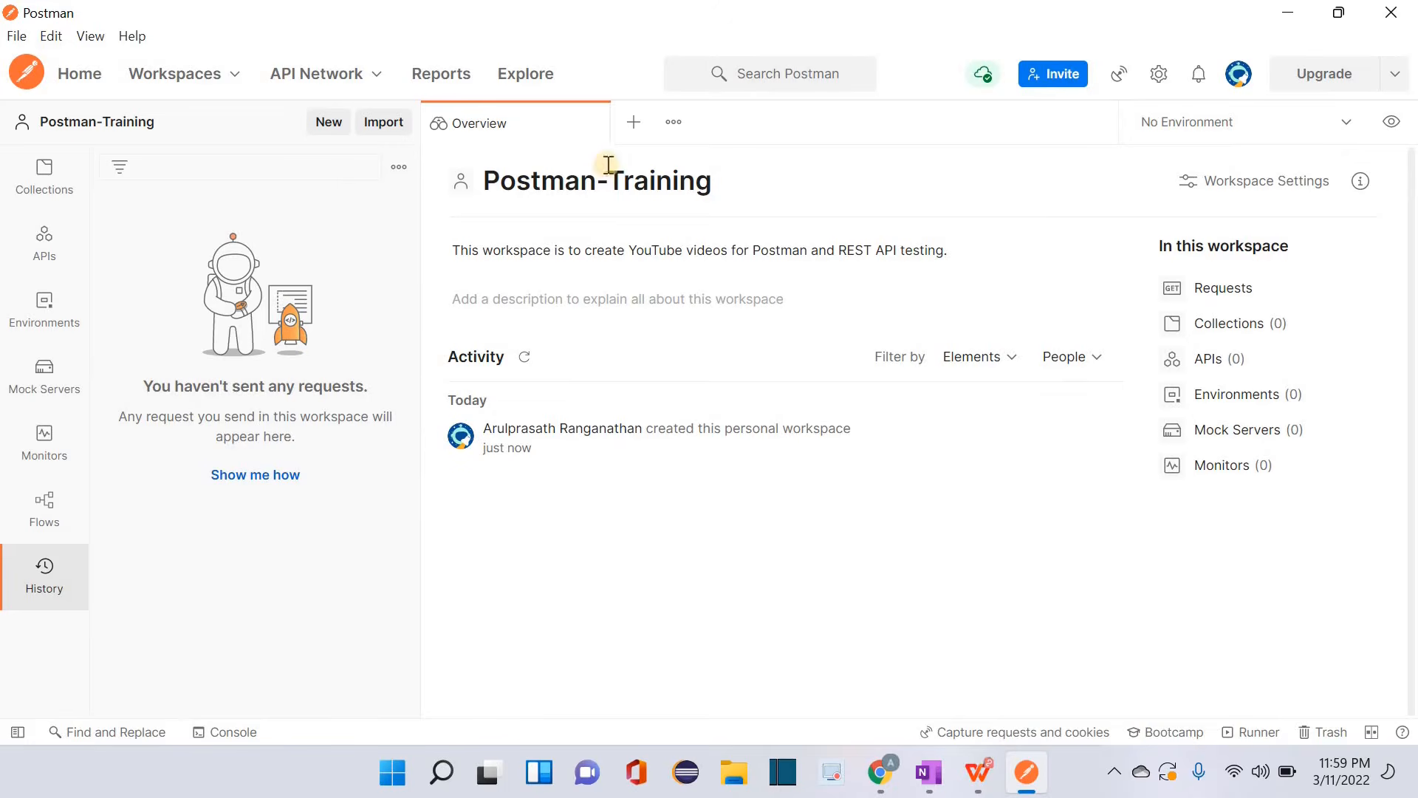
# - Close the workspace overview and open a new blank request
pyautogui.middleClick(491, 127)
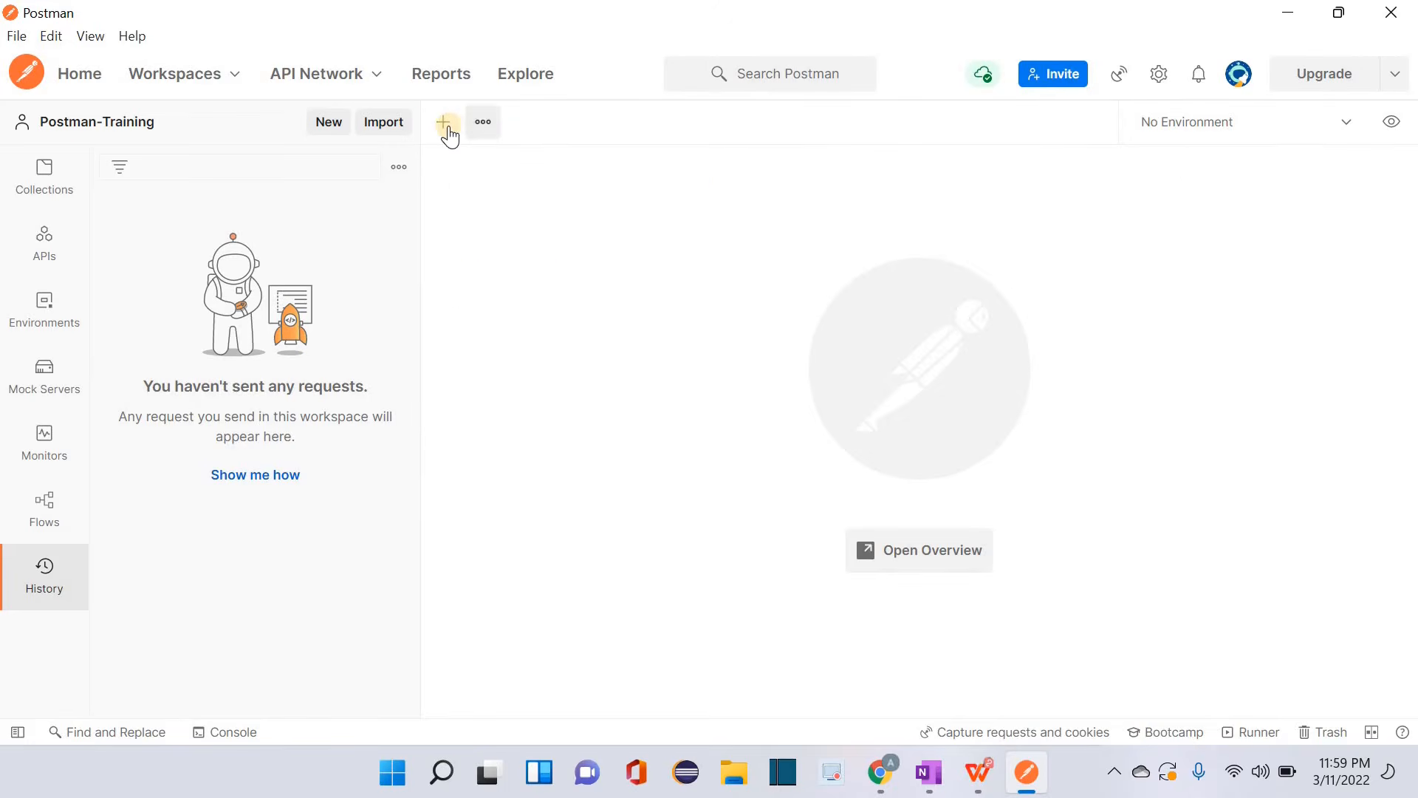
pyautogui.click(448, 127)
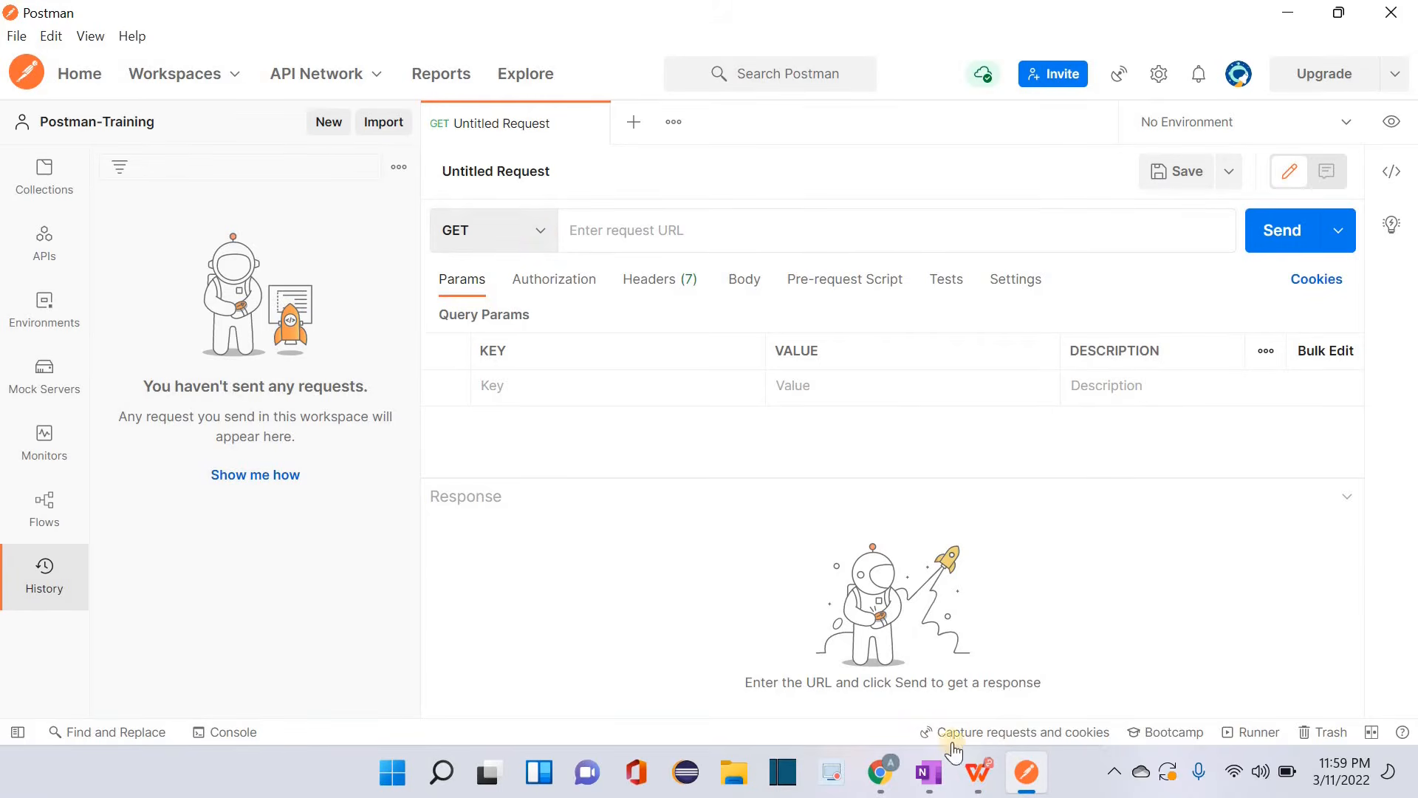
# - Copy the reqres.in/api/users?page=2 address from Chrome and paste it onto the blank OneNote page
pyautogui.click(880, 772)
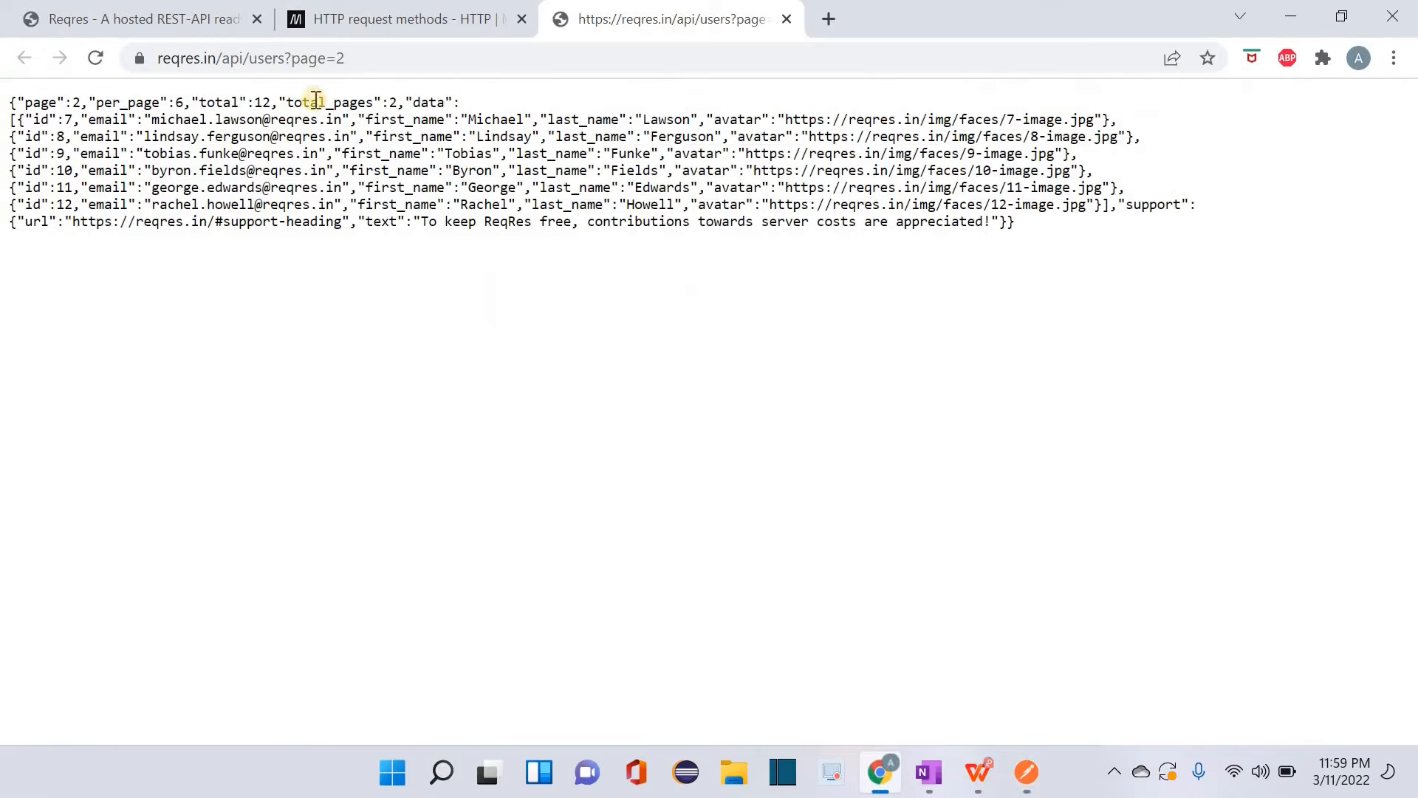
pyautogui.click(356, 56)
pyautogui.hotkey('ctrl', 'c')
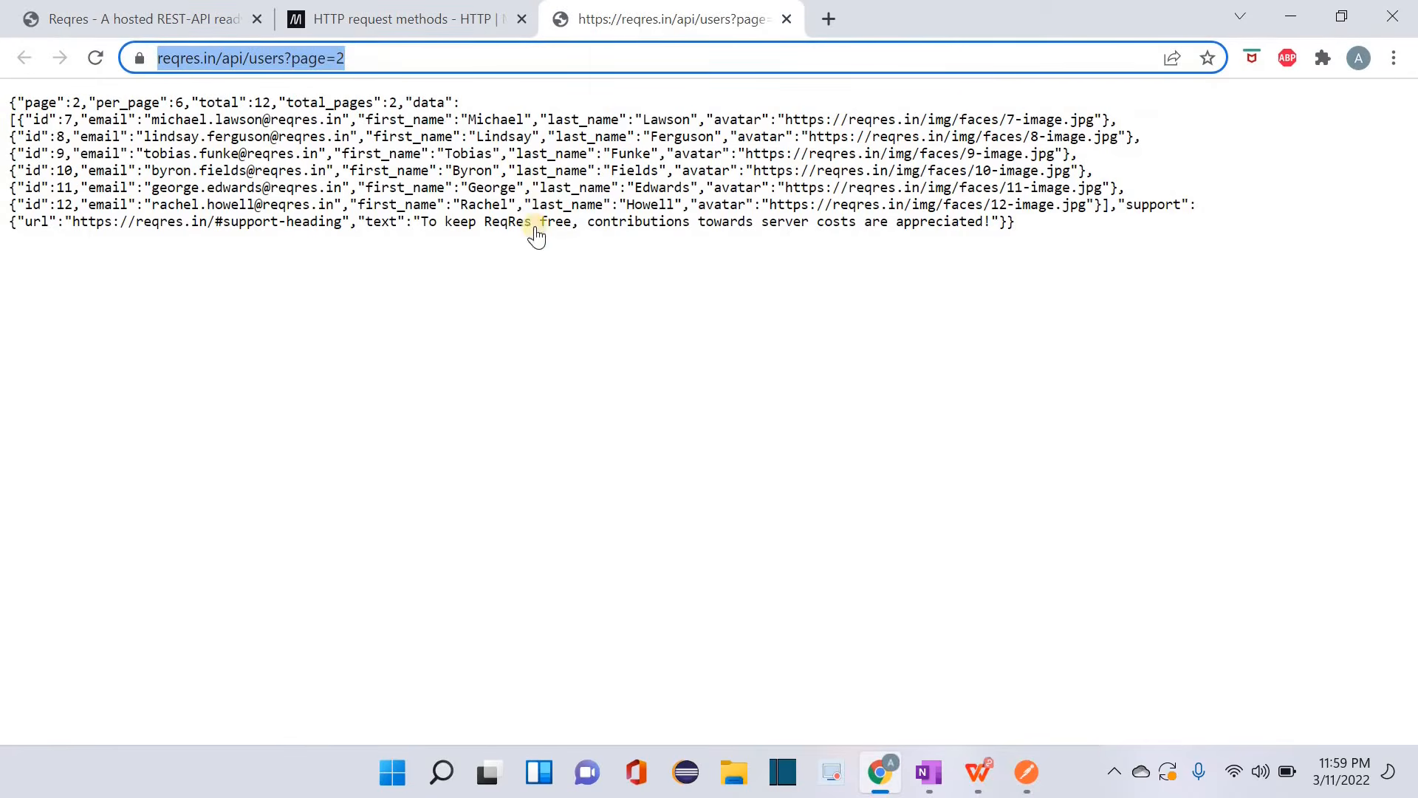
pyautogui.hotkey('alt', 'Tab')
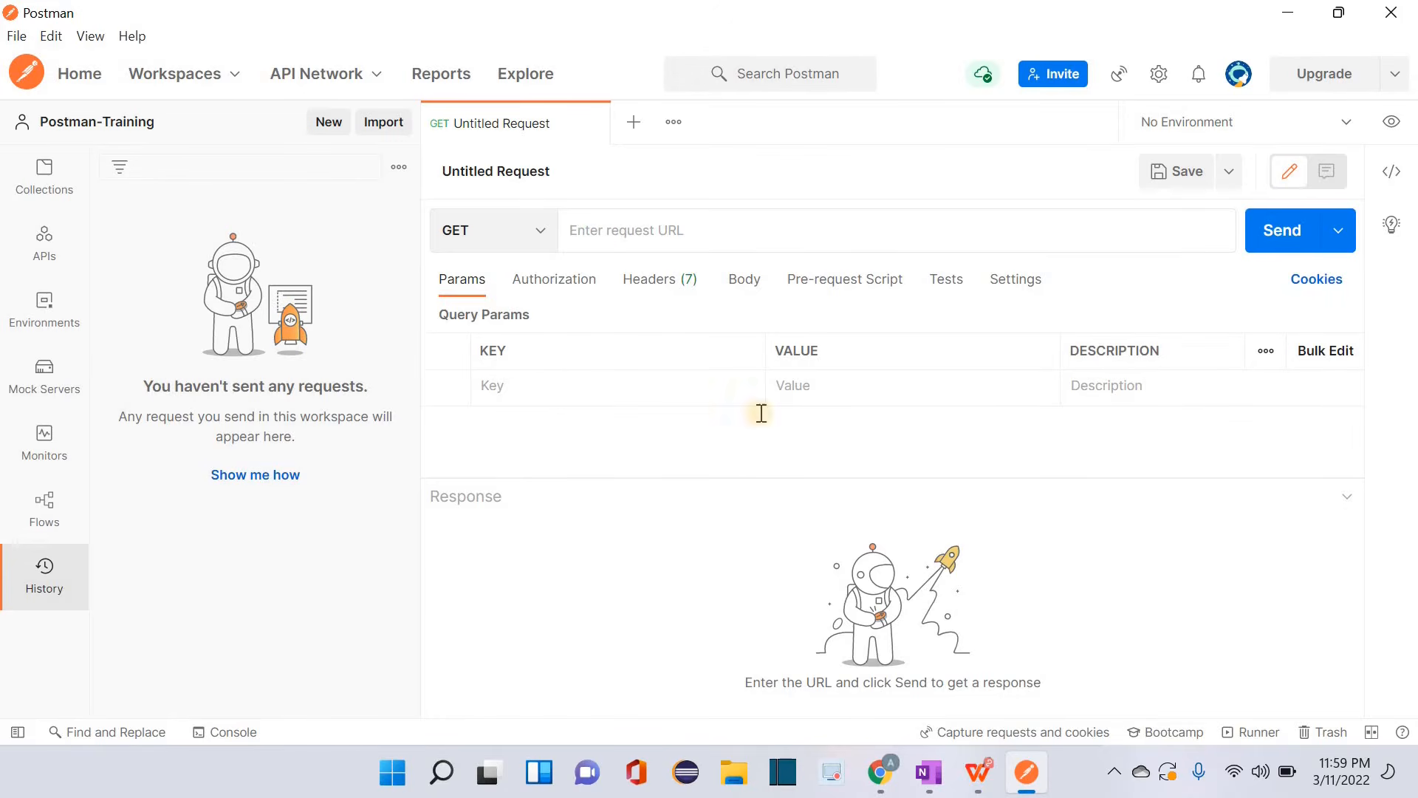
pyautogui.hotkey('alt', 'Tab')
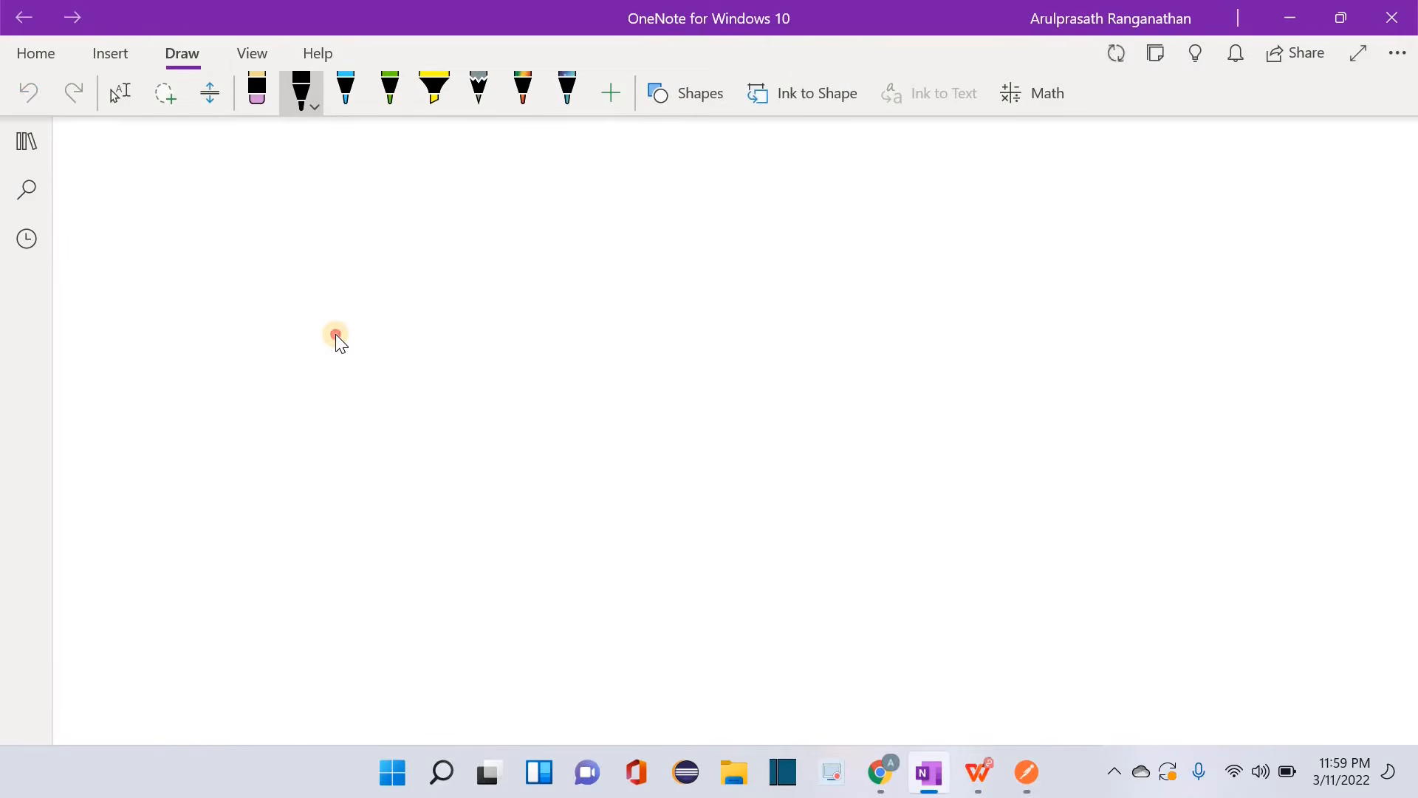
pyautogui.hotkey('ctrl', 'v')
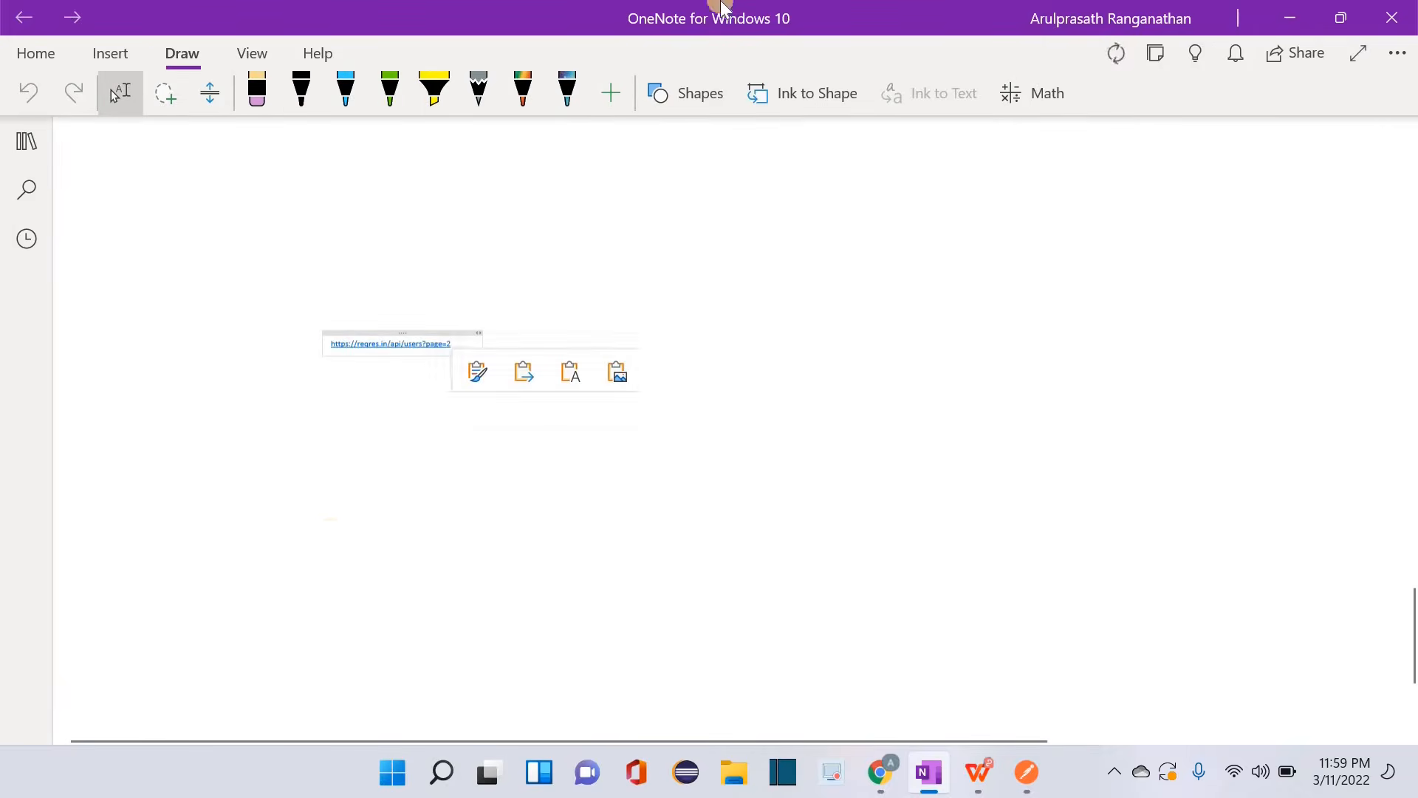
pyautogui.hotkey('alt', 'Tab')
# - Switch to Chrome and examine the parts of the users URL: base address, api, users and the page=2 query
pyautogui.click(890, 778)
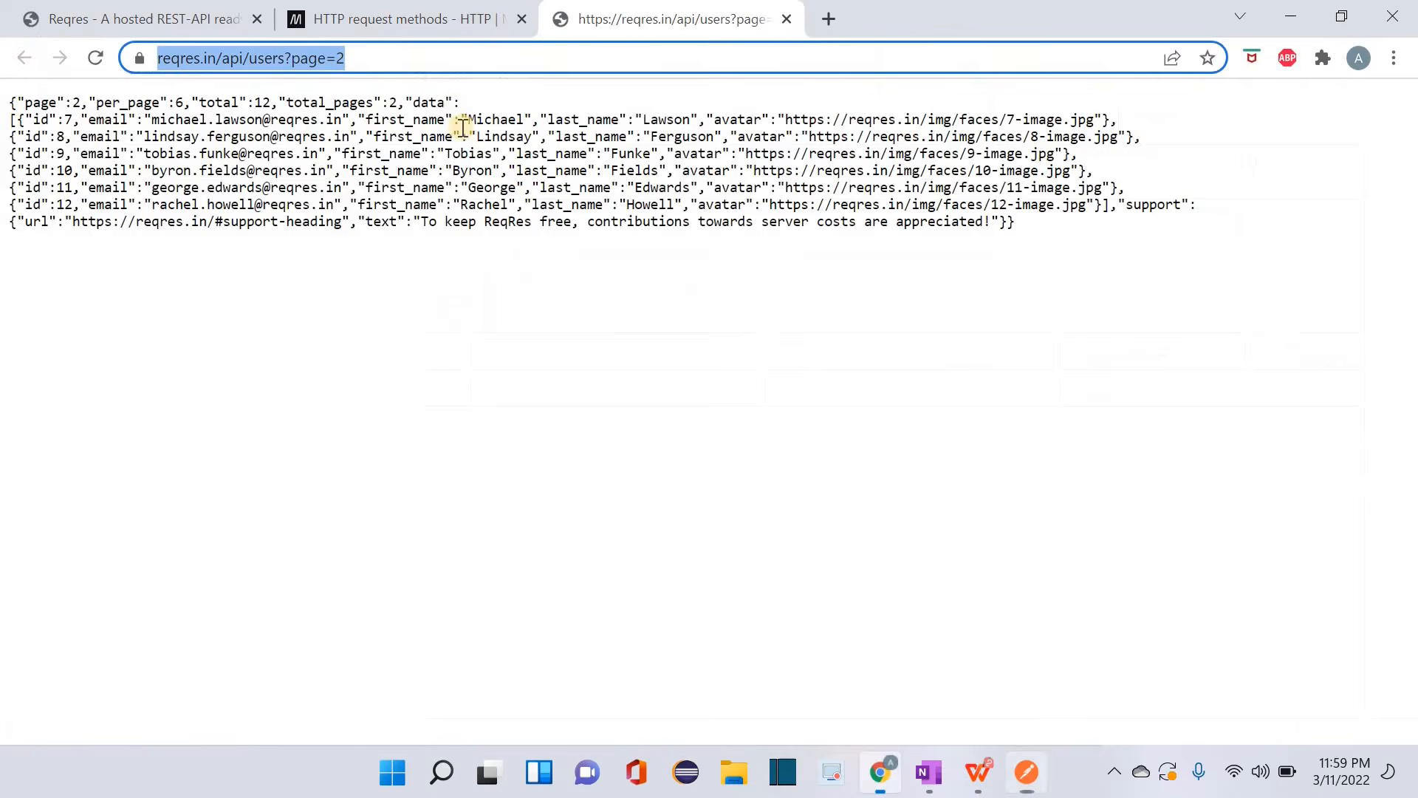
pyautogui.click(430, 83)
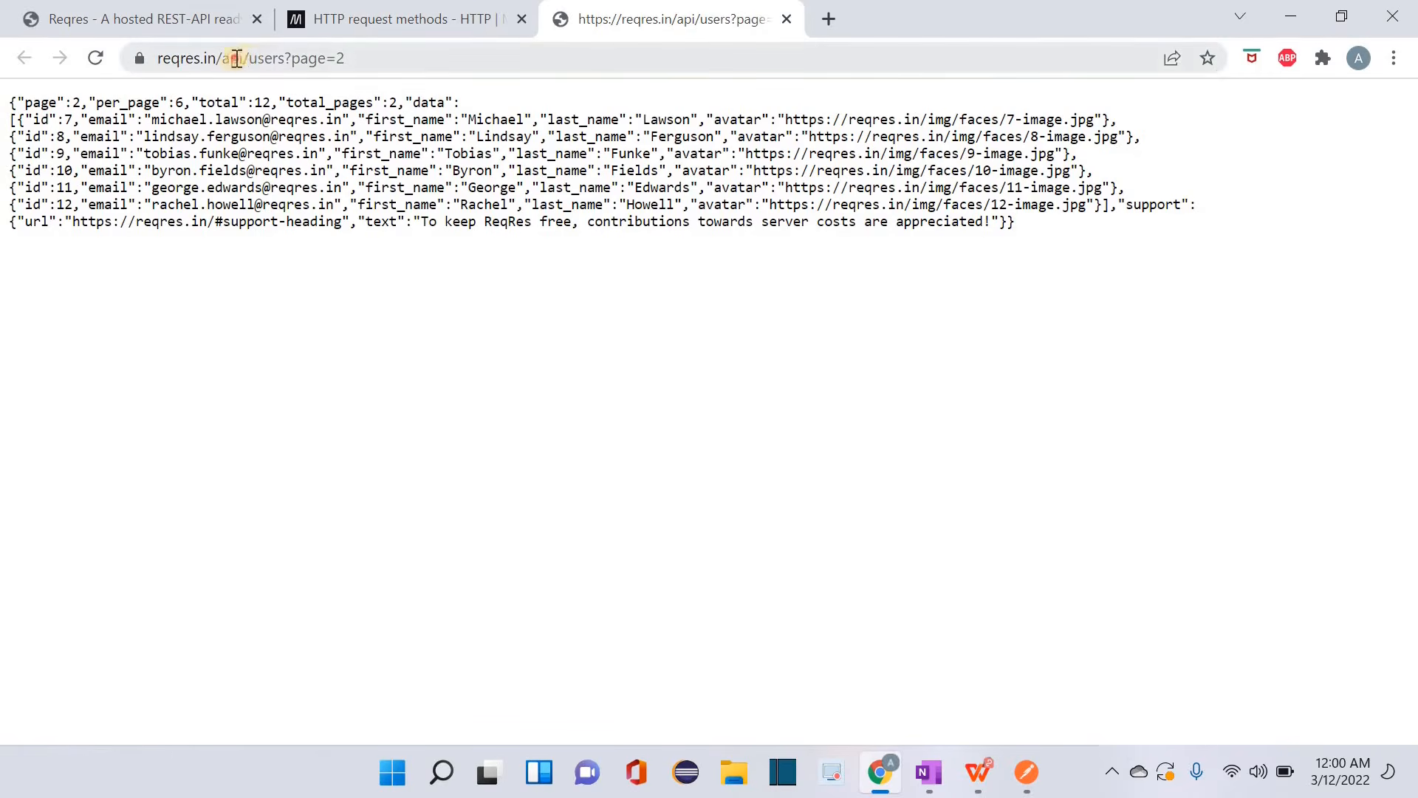
pyautogui.moveTo(248, 58); pyautogui.dragTo(149, 60)
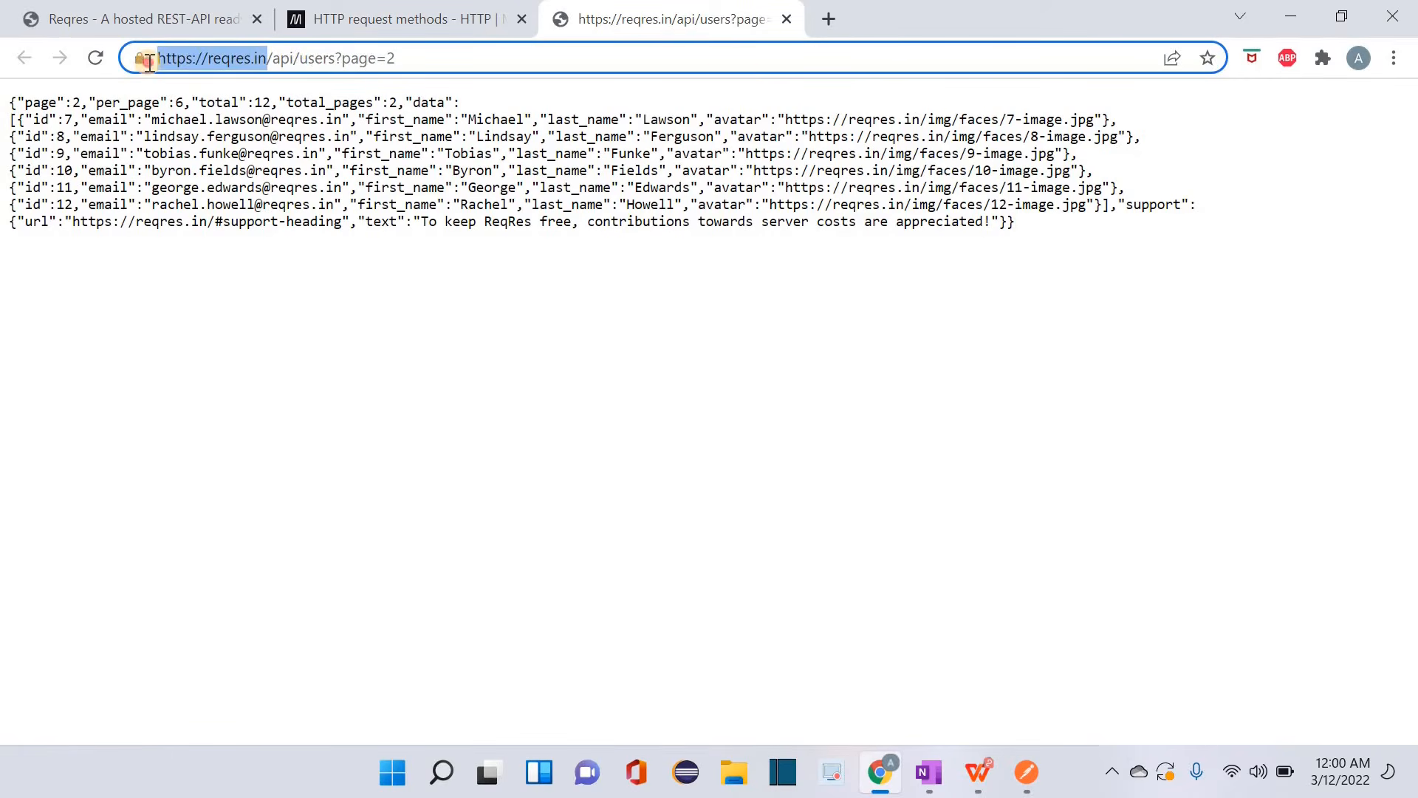
pyautogui.click(278, 57)
pyautogui.doubleClick(285, 58)
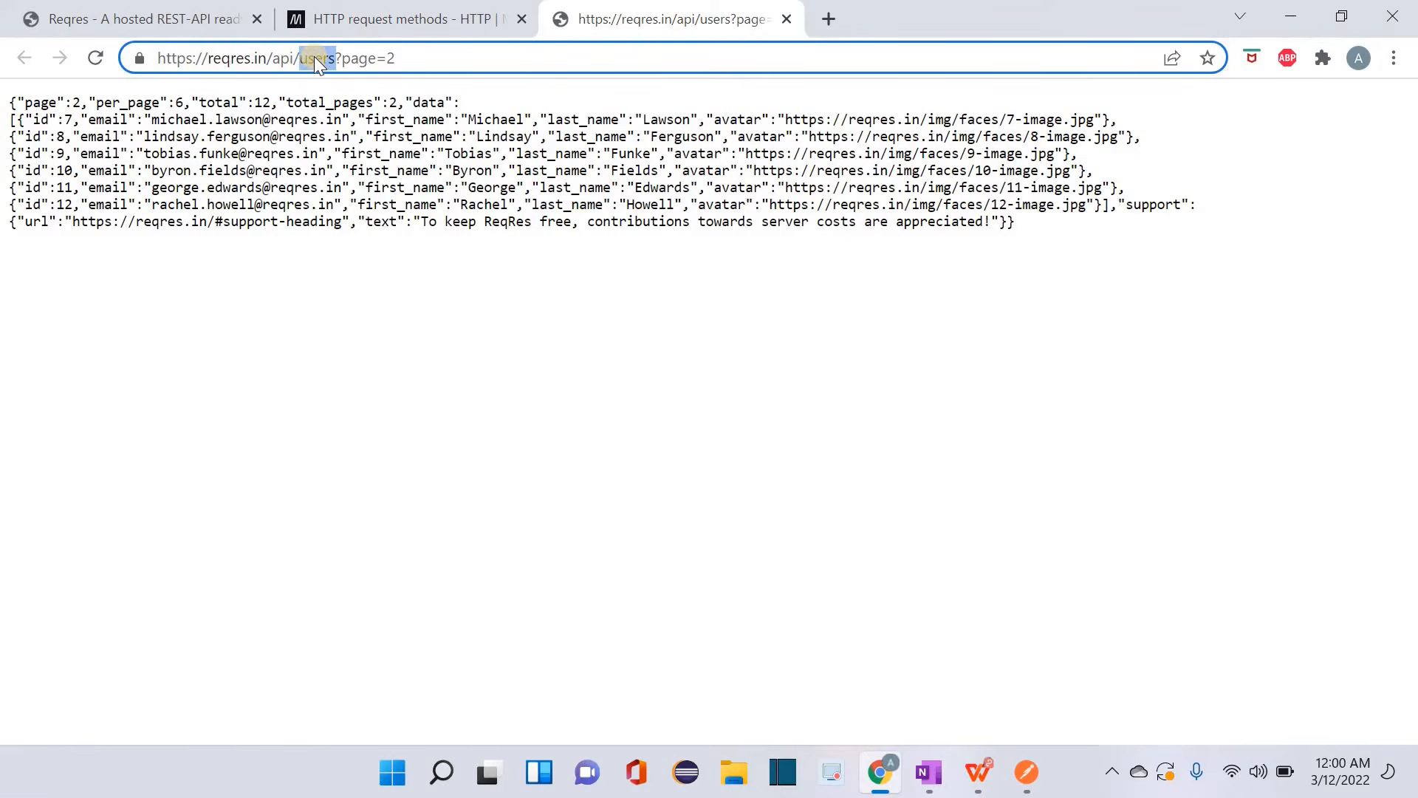
pyautogui.click(342, 59)
pyautogui.moveTo(342, 59); pyautogui.dragTo(409, 57)
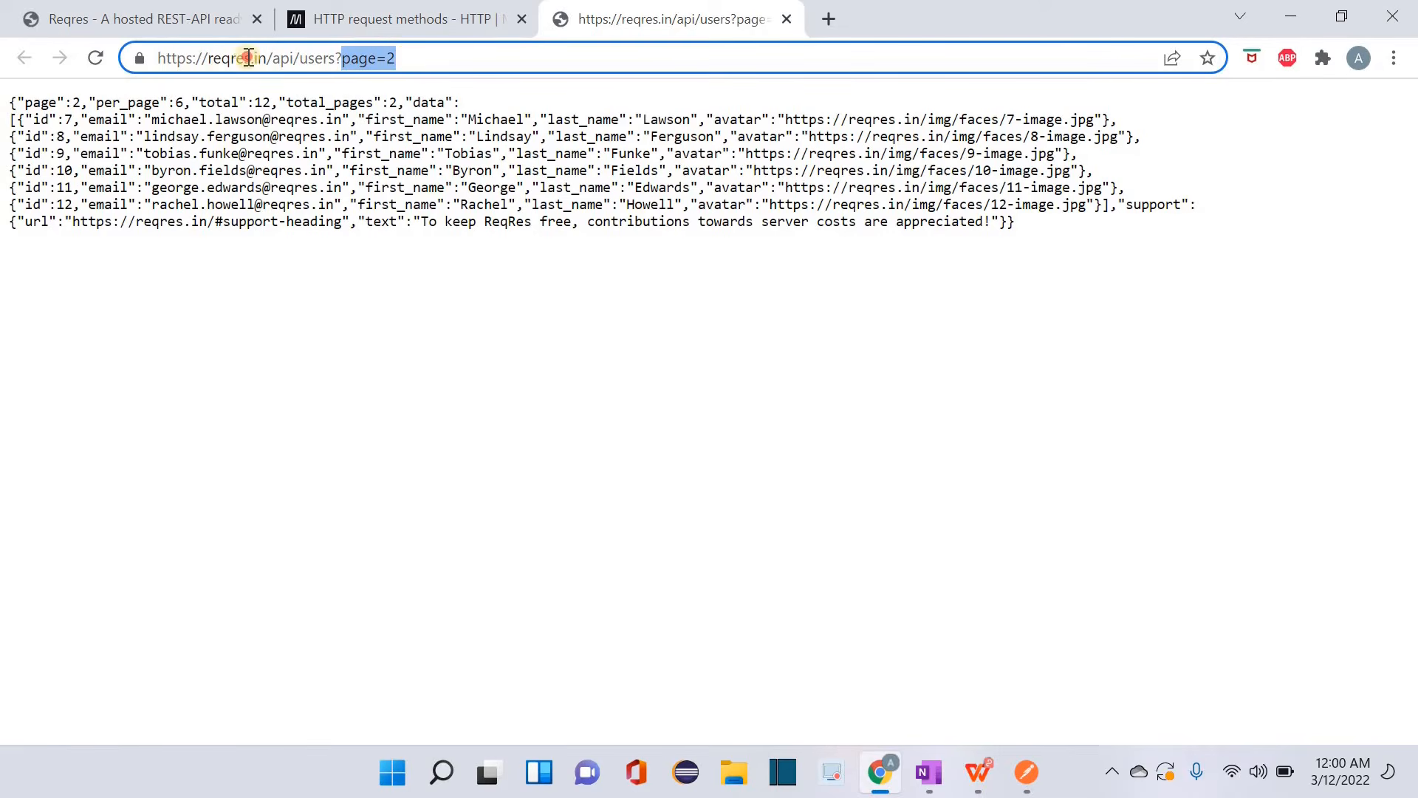
pyautogui.moveTo(268, 58); pyautogui.dragTo(158, 58)
pyautogui.doubleClick(288, 58)
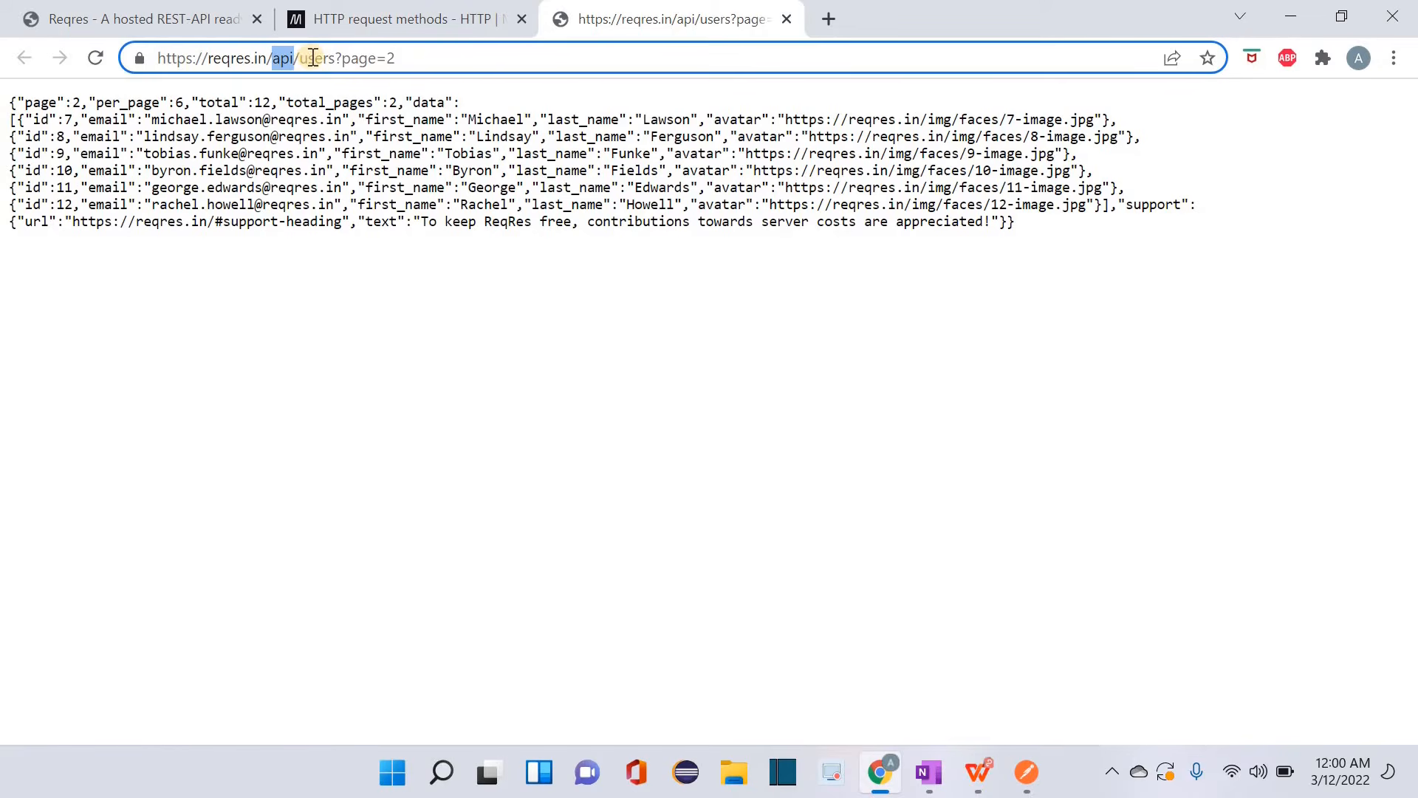
pyautogui.click(341, 58)
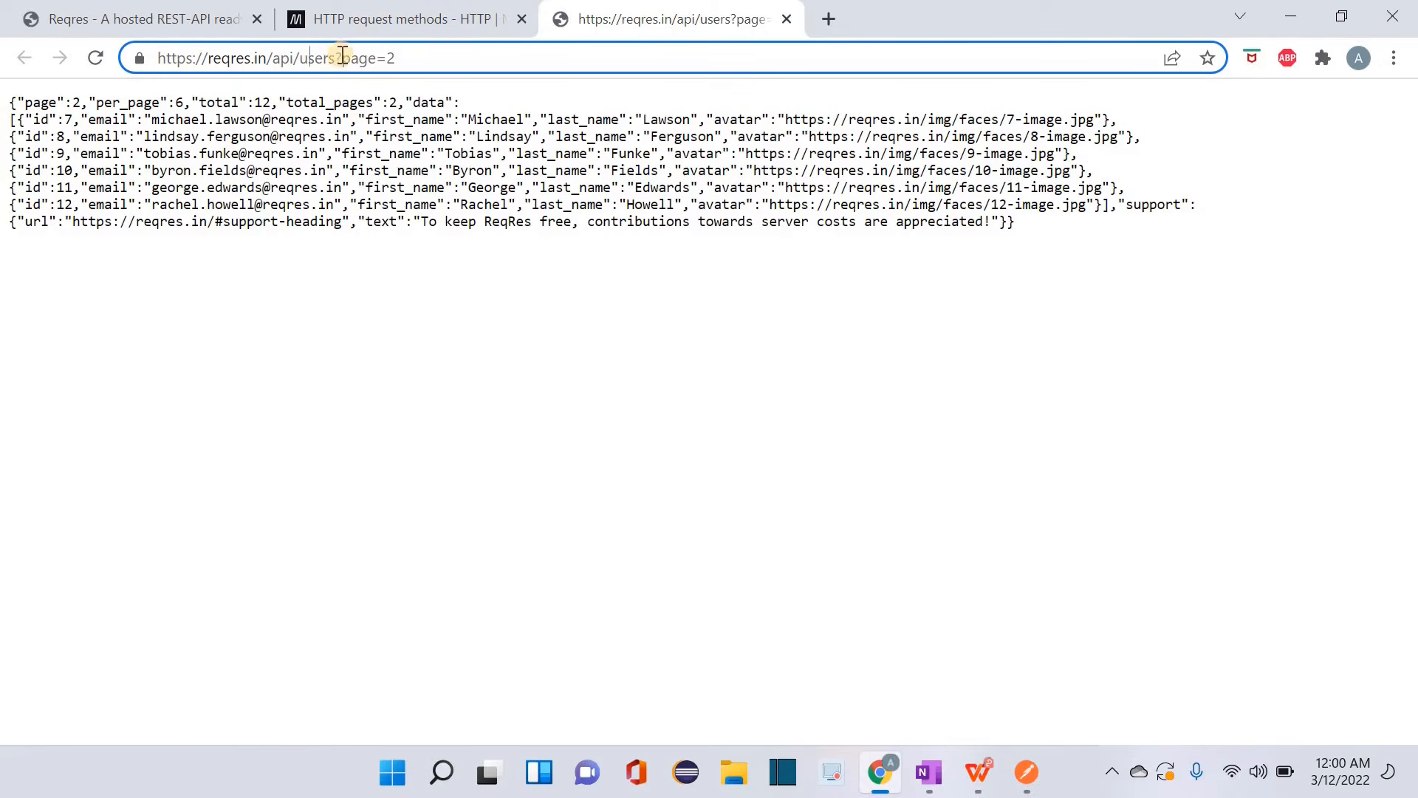
pyautogui.keyDown('shift'); pyautogui.click(415, 56); pyautogui.keyUp('shift')
pyautogui.click(435, 62)
pyautogui.hotkey('ctrl', 'a')
pyautogui.hotkey('ctrl', 'c')
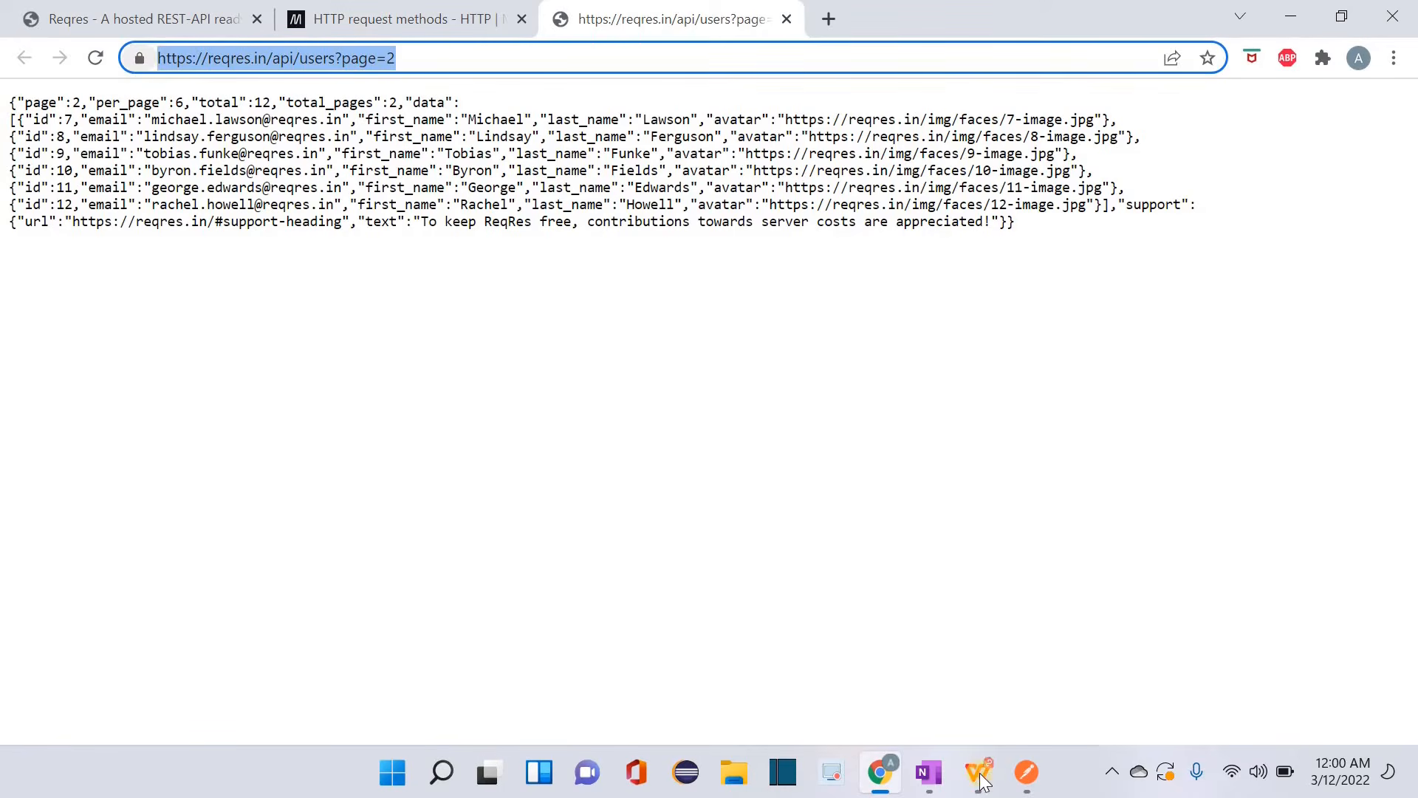
pyautogui.click(1027, 772)
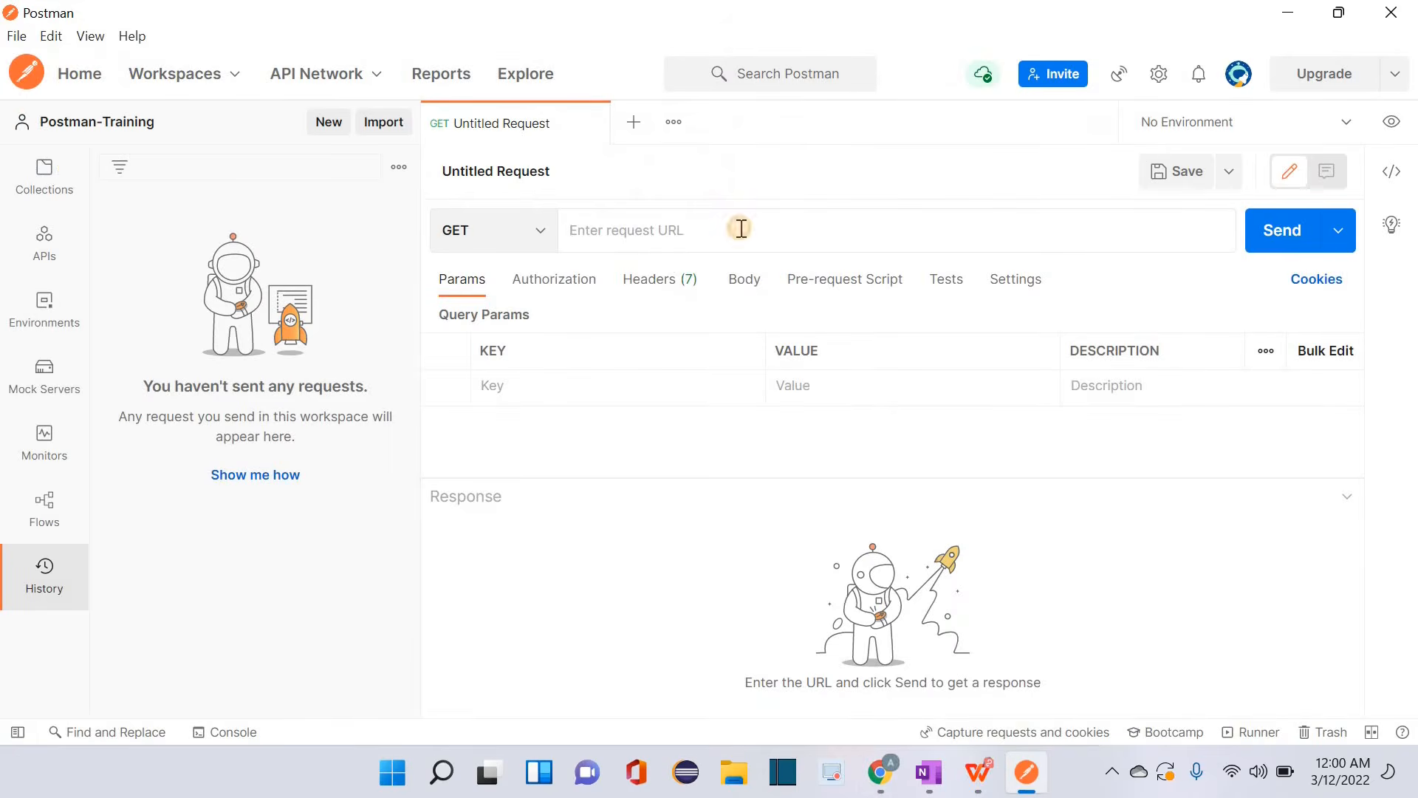
pyautogui.click(628, 235)
pyautogui.hotkey('ctrl', 'v')
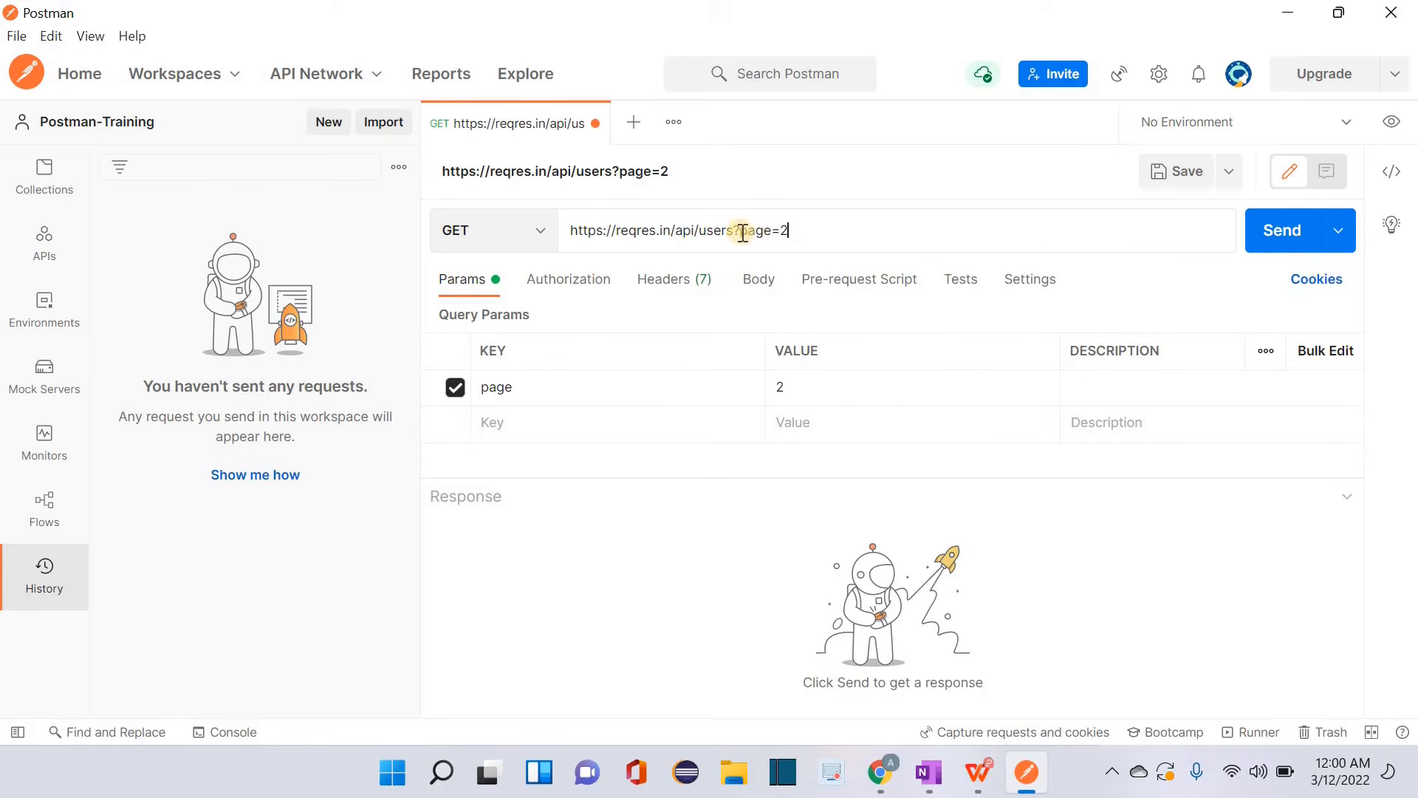
# - Remove page=2 from the request URL and add it back as a query parameter with key page and value 2
pyautogui.moveTo(741, 231); pyautogui.dragTo(852, 218)
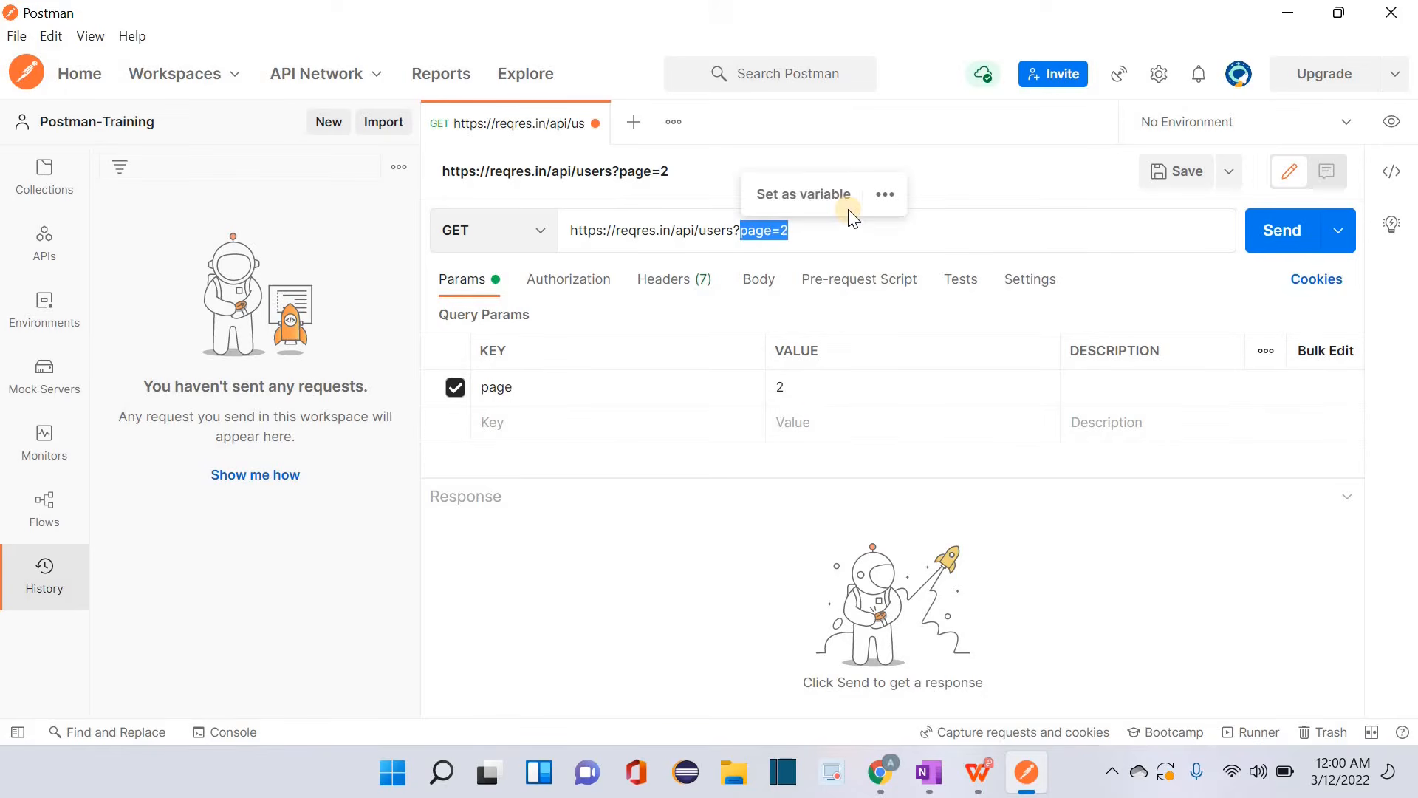
pyautogui.press('BackSpace')
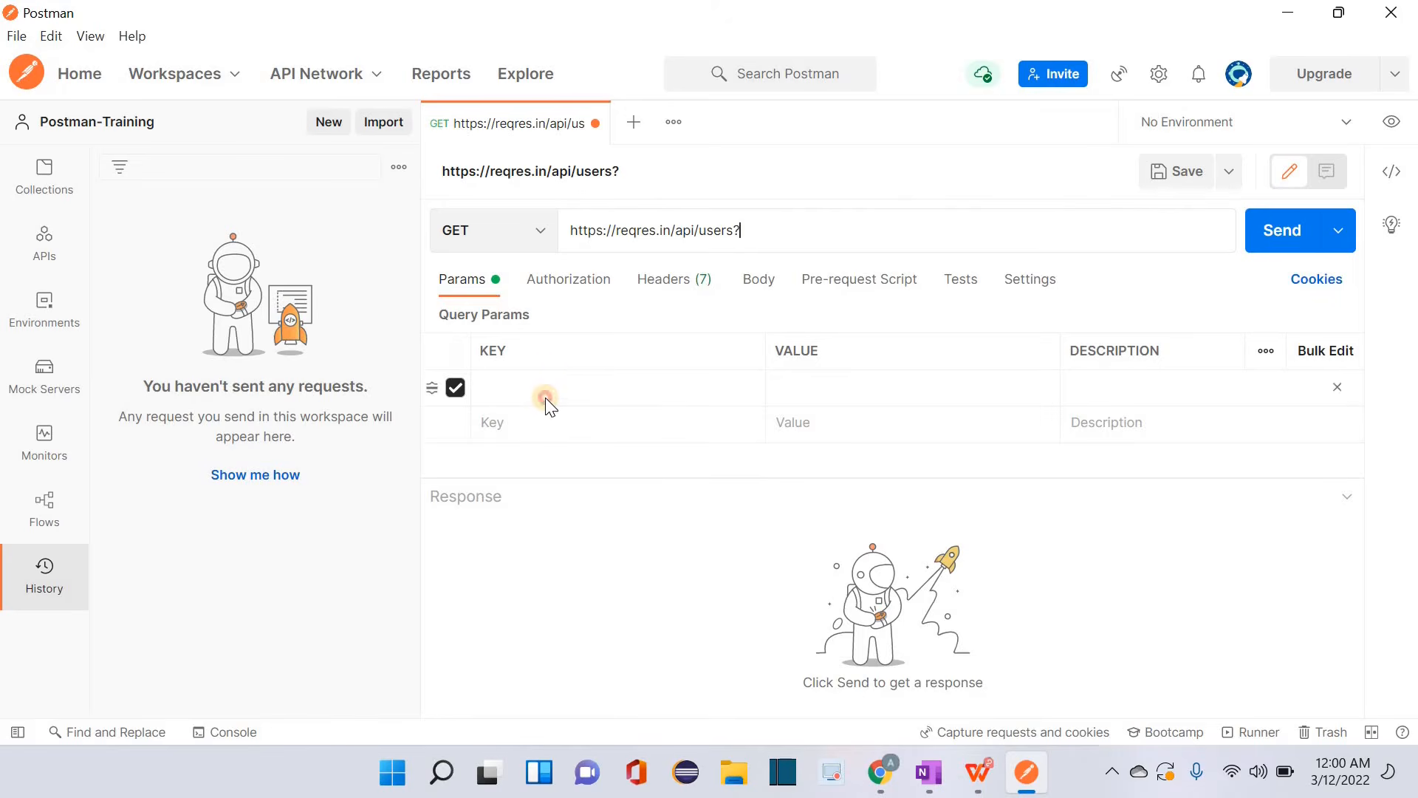
pyautogui.click(545, 397)
pyautogui.write('page')
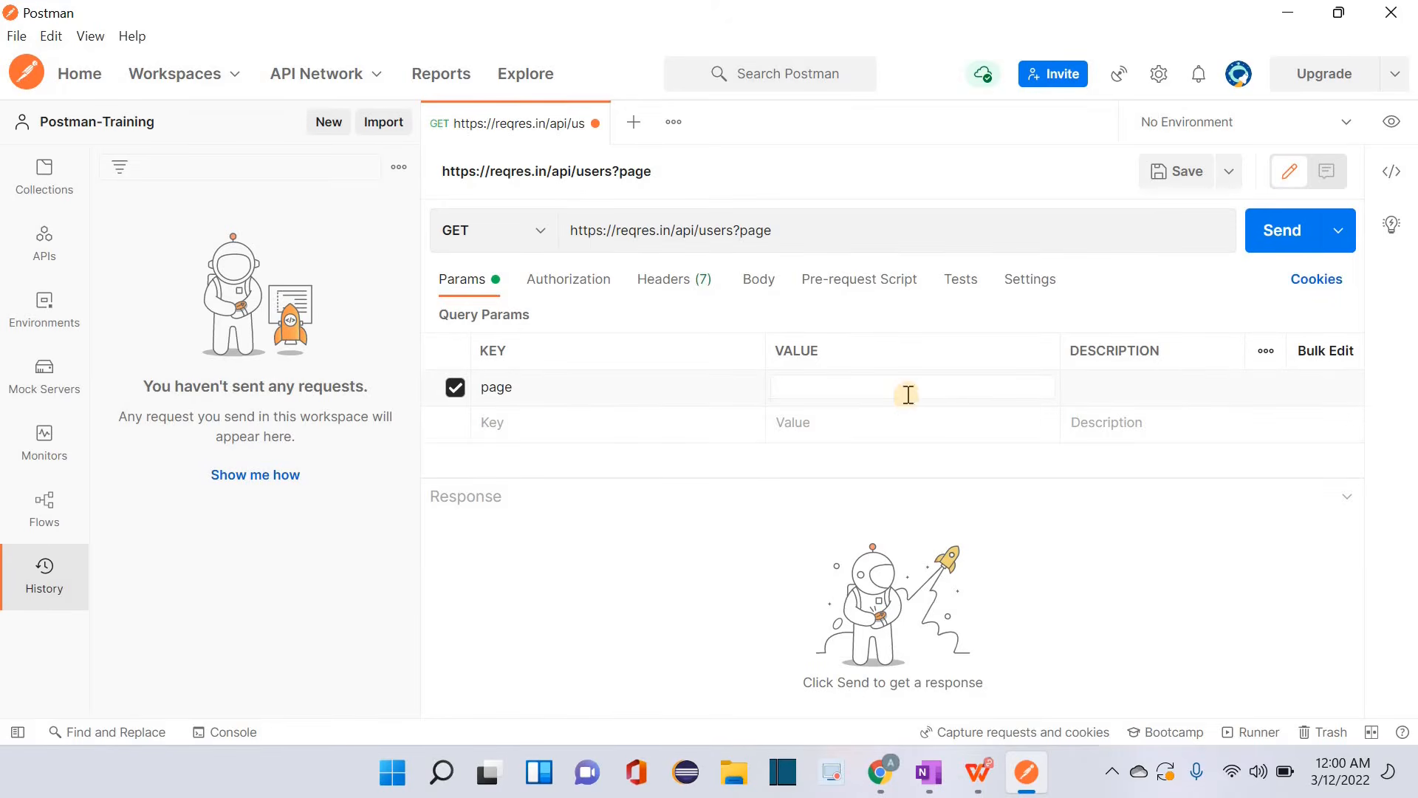
pyautogui.write('=2')
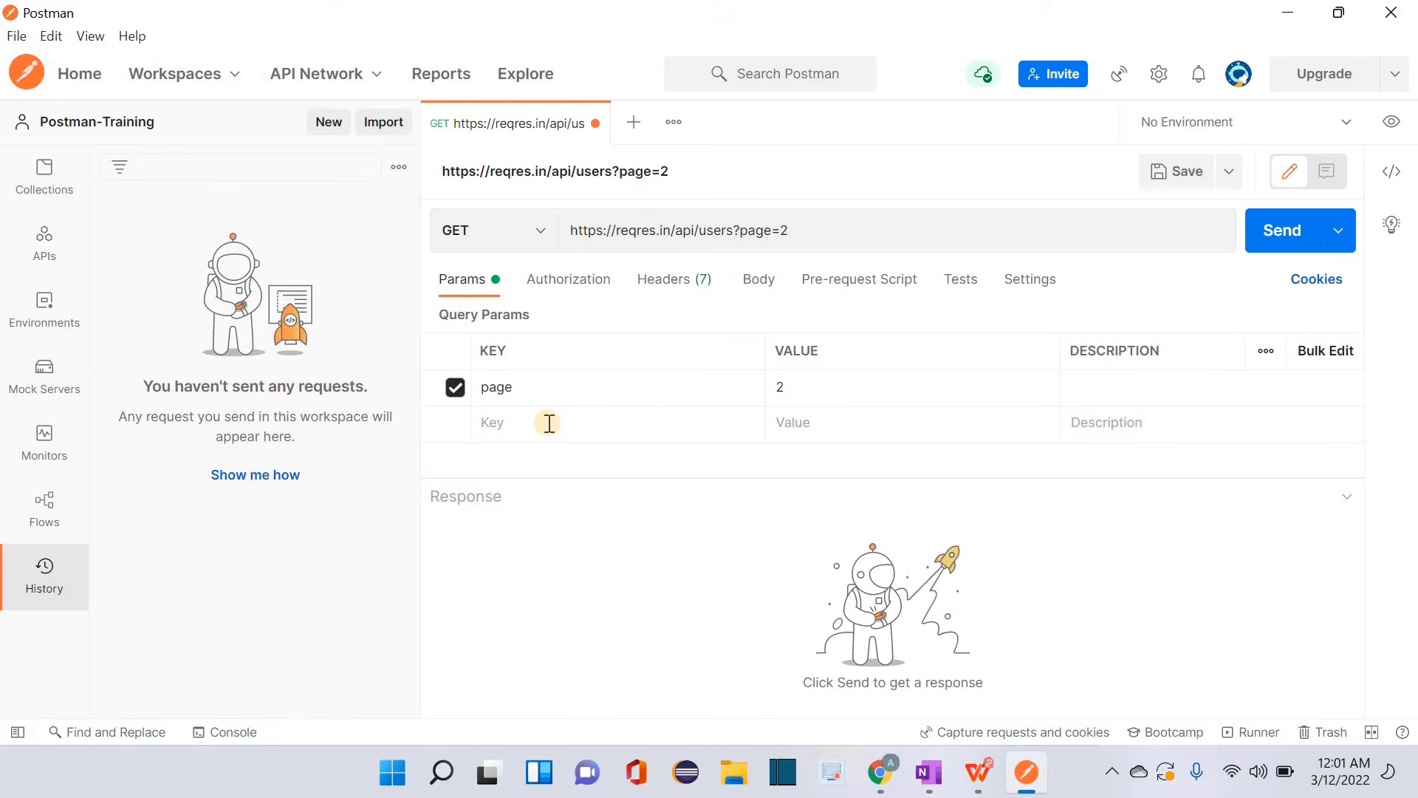
# - Review the page query parameter in the URL, the request's hidden auto-generated headers and its authorization settings
pyautogui.click(743, 230)
pyautogui.moveTo(742, 230); pyautogui.dragTo(842, 225)
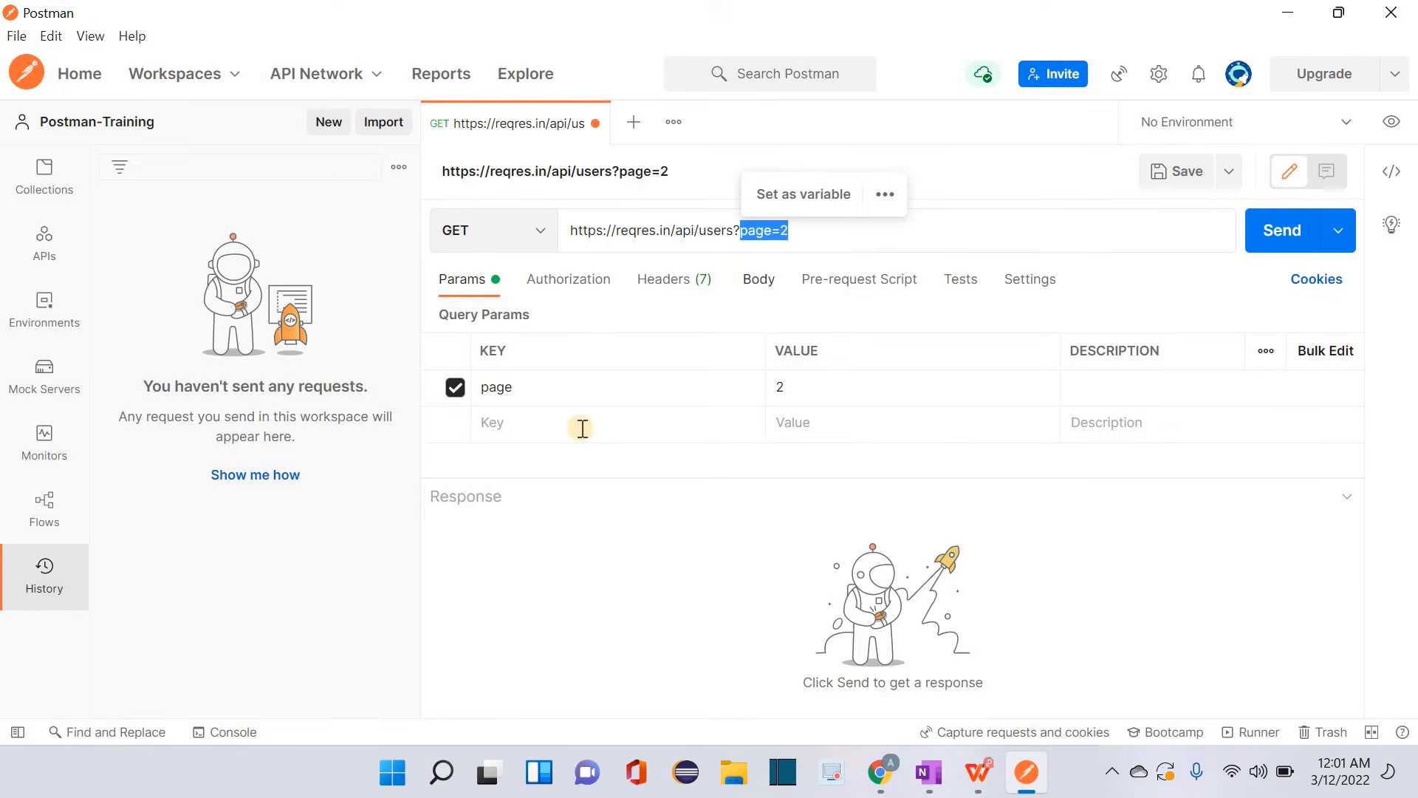
pyautogui.click(580, 560)
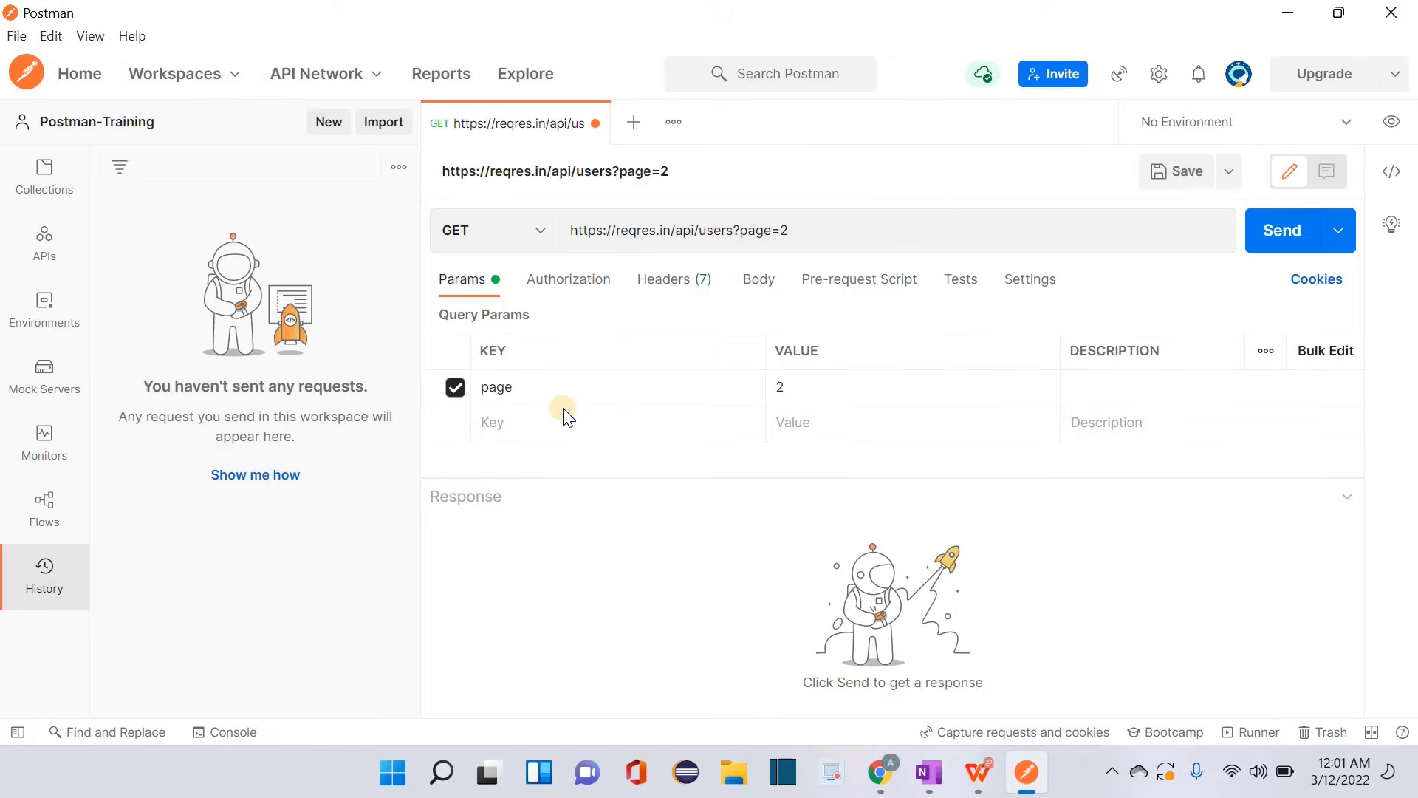
pyautogui.click(1094, 387)
pyautogui.click(673, 296)
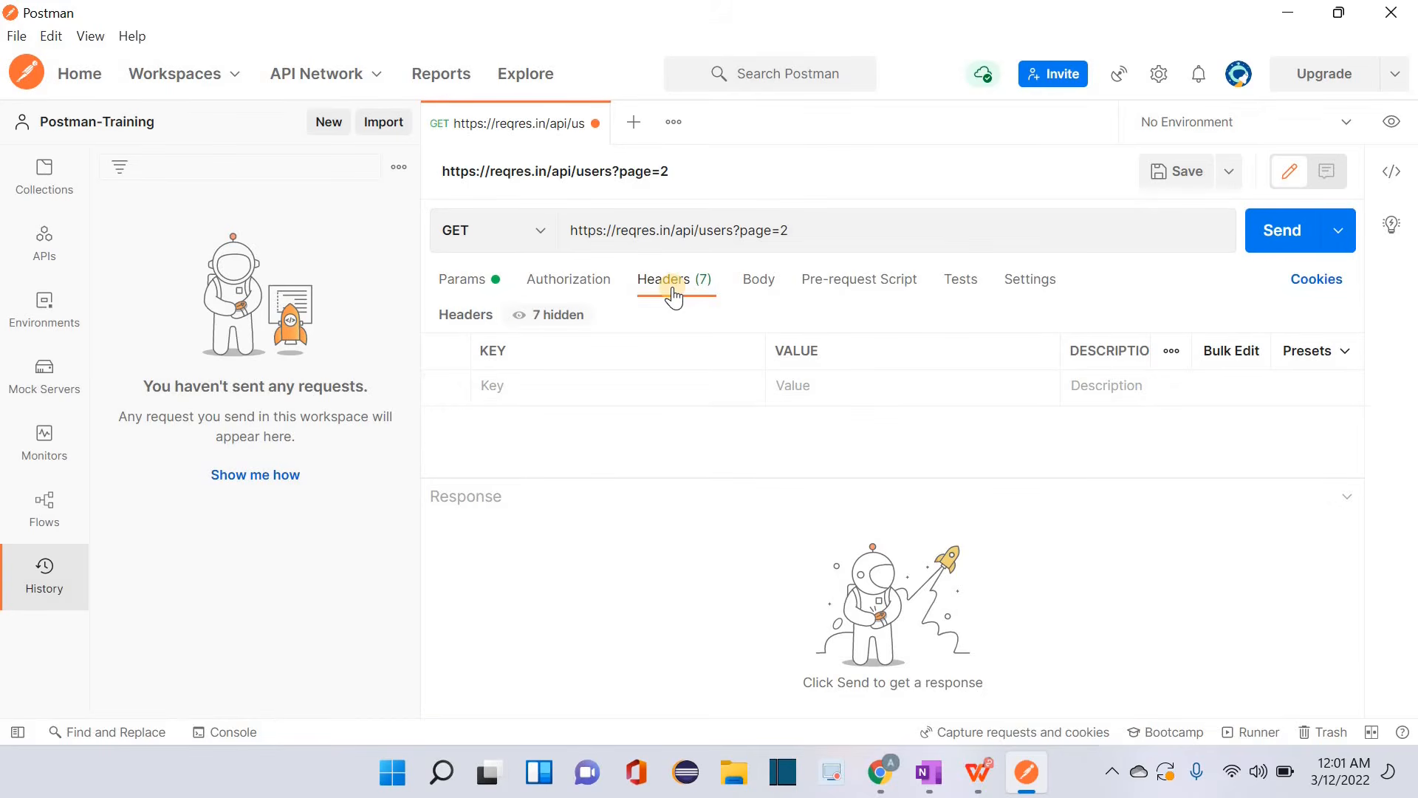
pyautogui.click(549, 315)
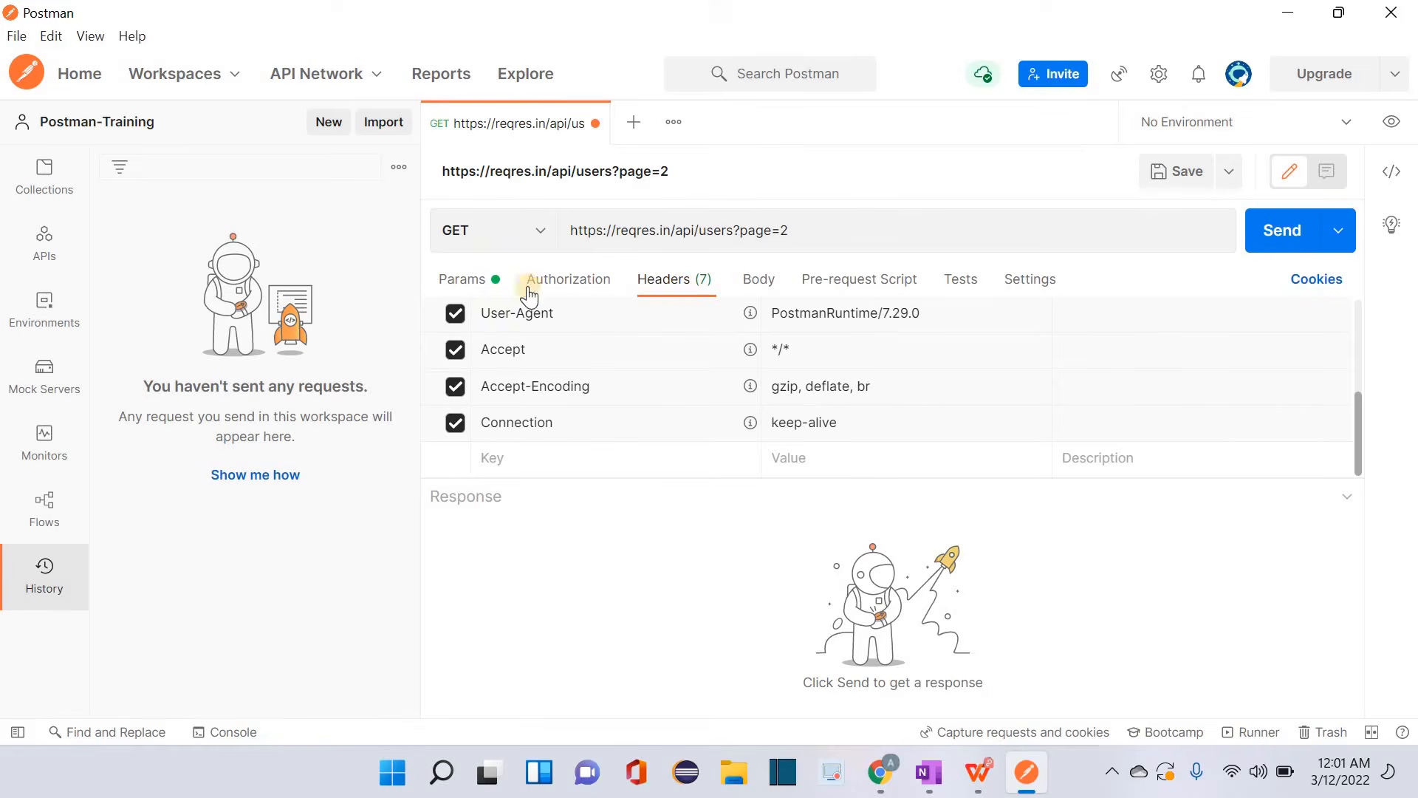
pyautogui.click(575, 288)
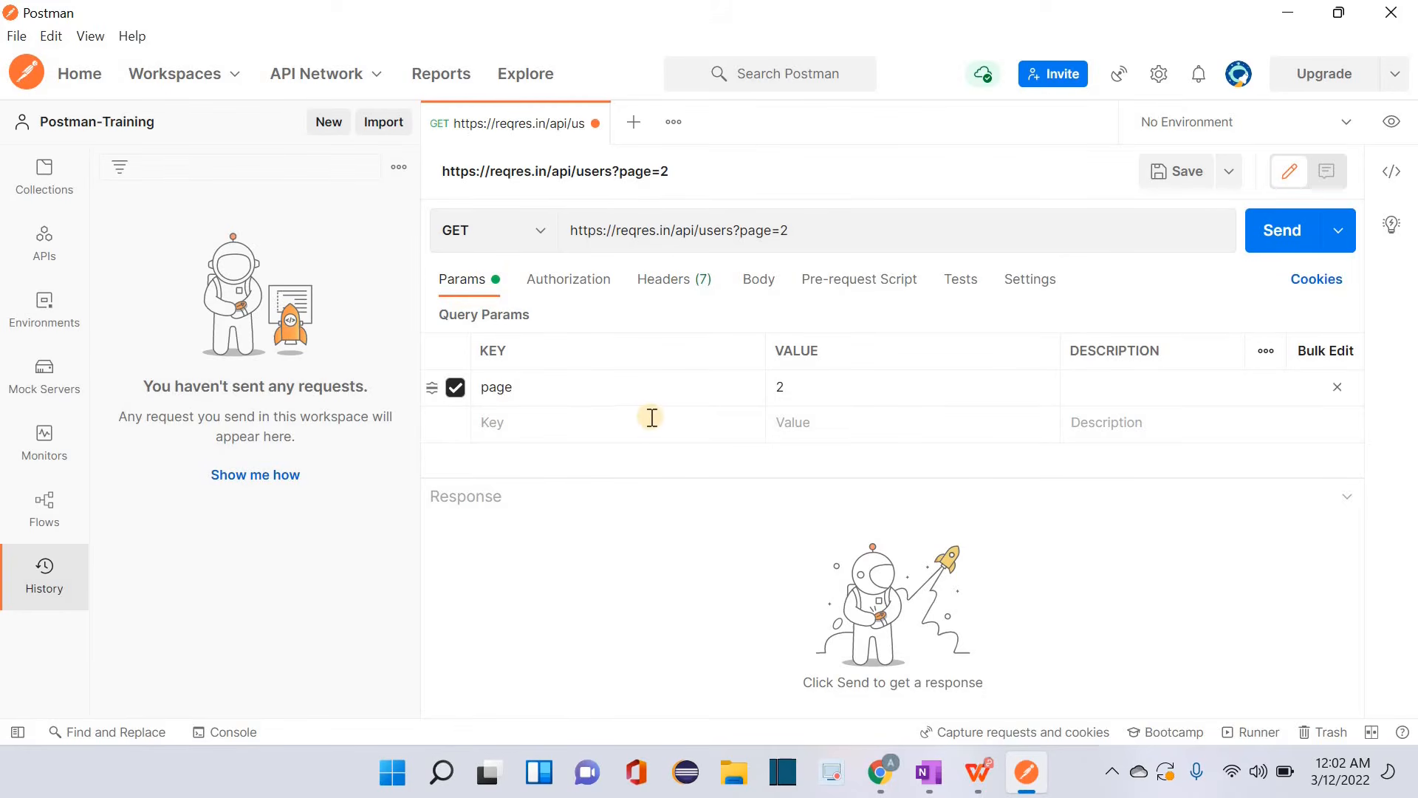
pyautogui.click(1304, 230)
pyautogui.click(1288, 244)
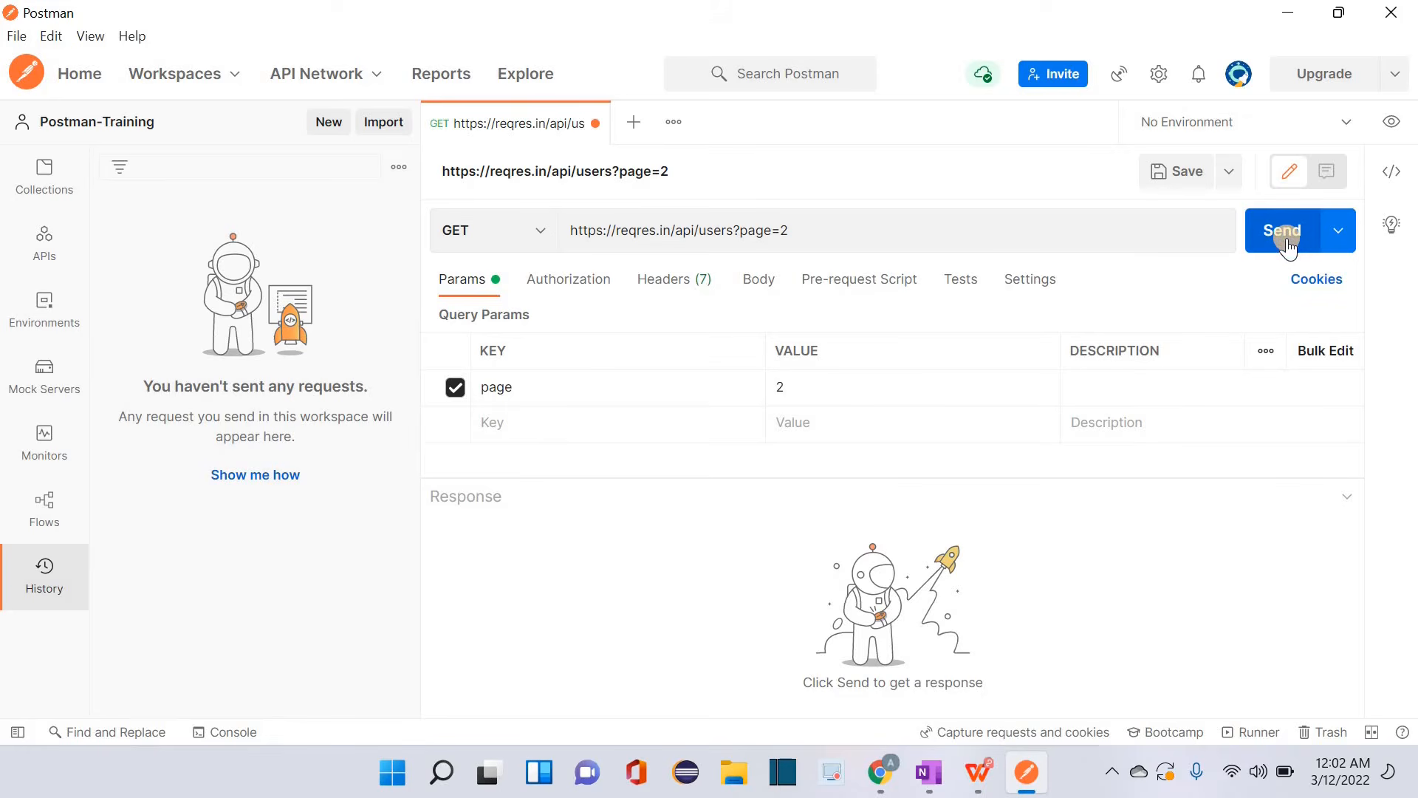
pyautogui.click(1287, 244)
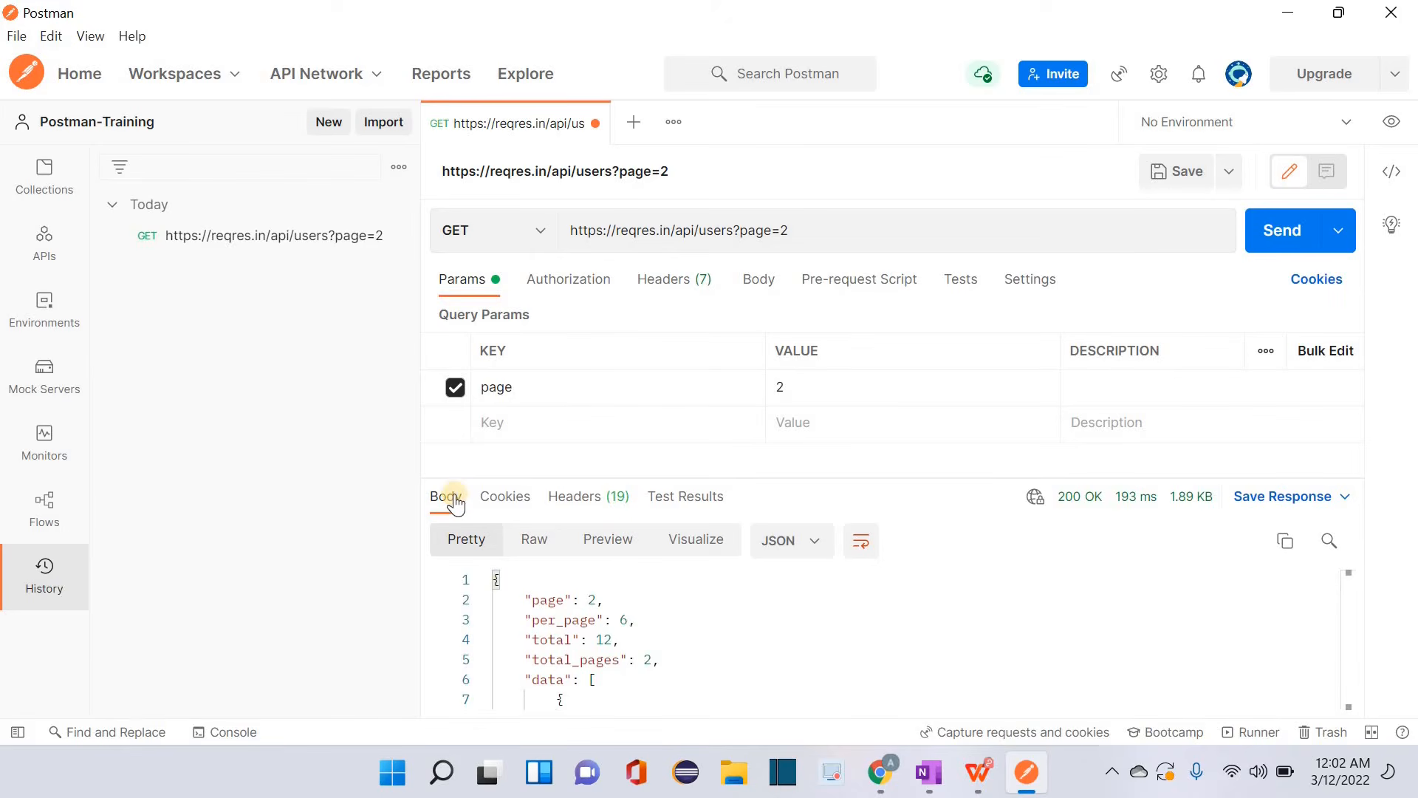
# - Enlarge the response area and examine the returned JSON user list and the response status
pyautogui.scroll(-1, 737, 648)
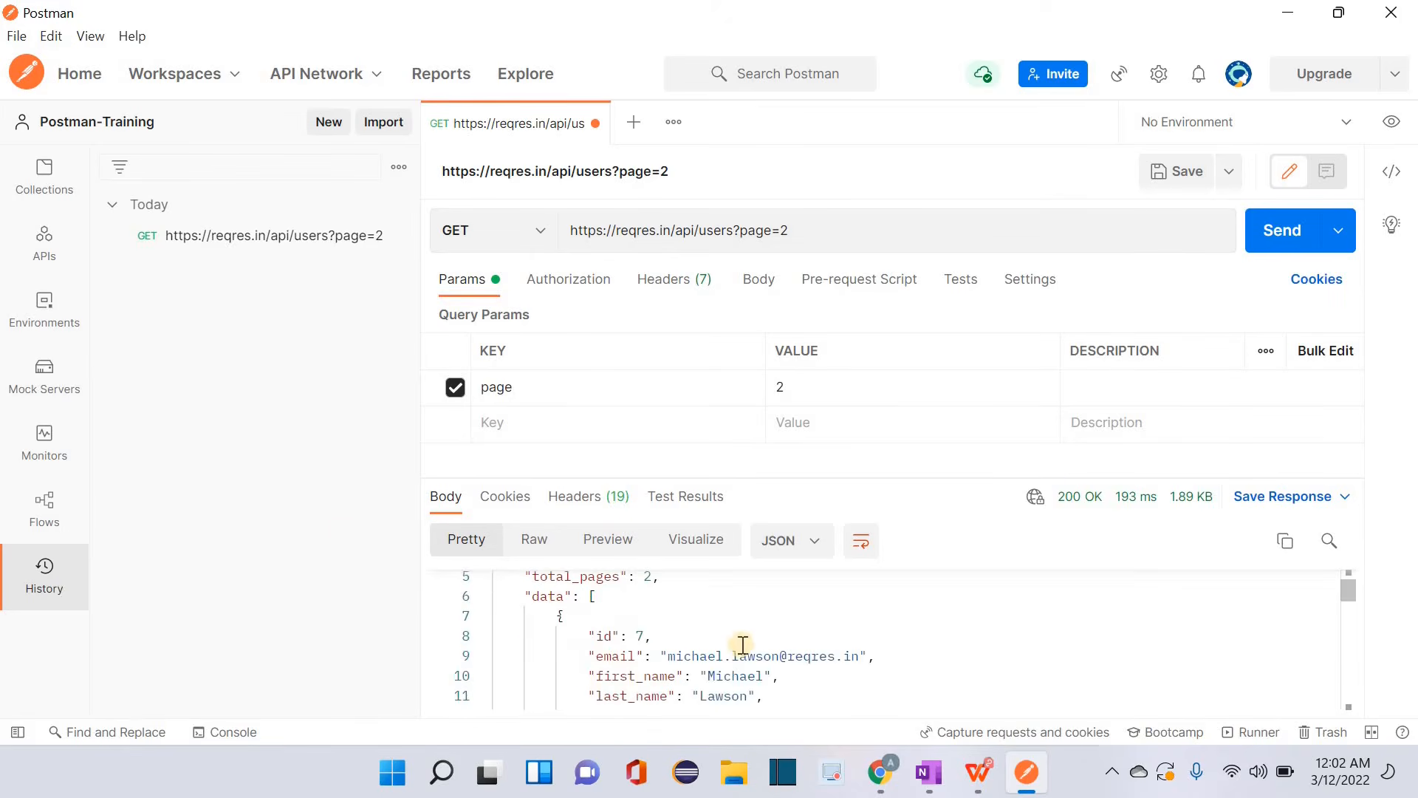
pyautogui.moveTo(963, 474); pyautogui.dragTo(924, 240)
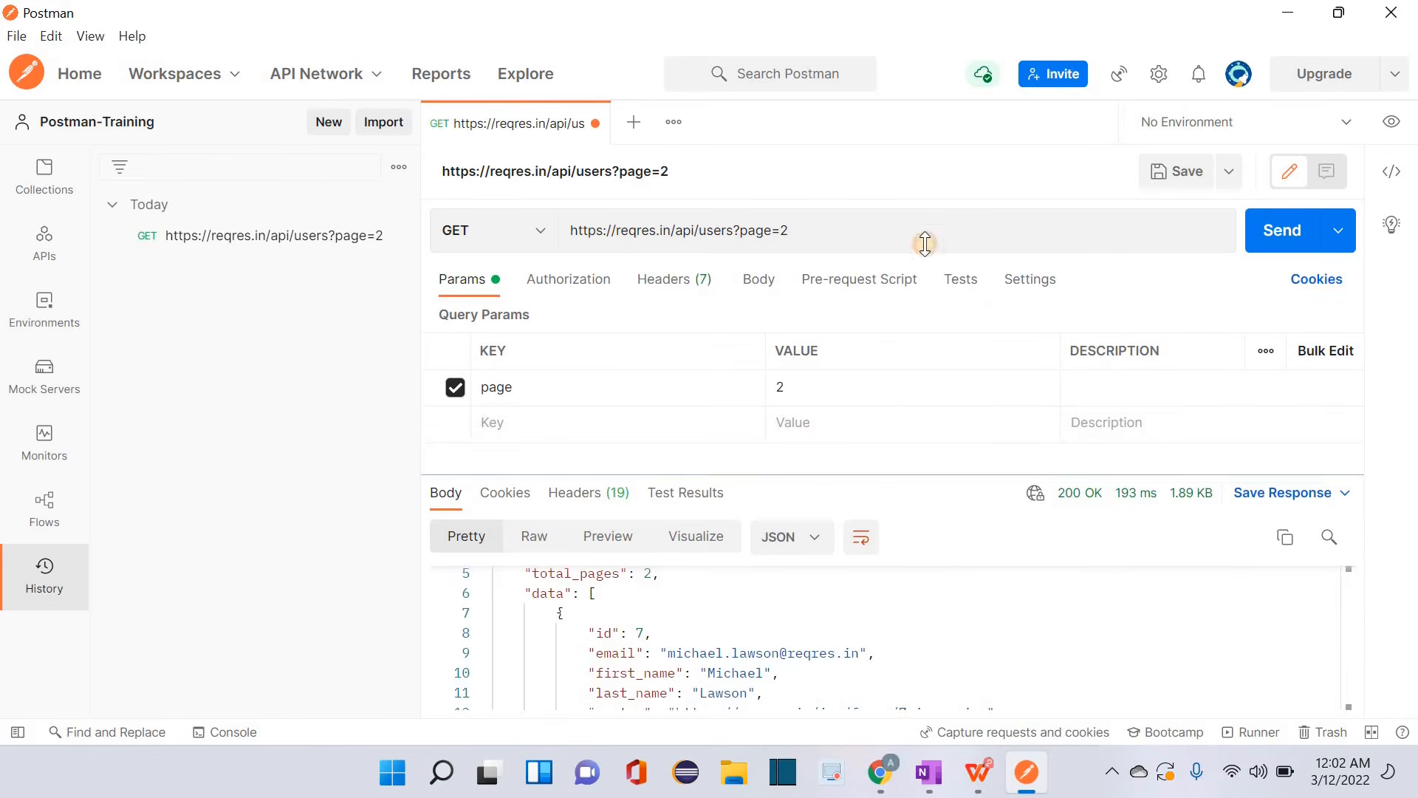
pyautogui.scroll(1, 524, 468)
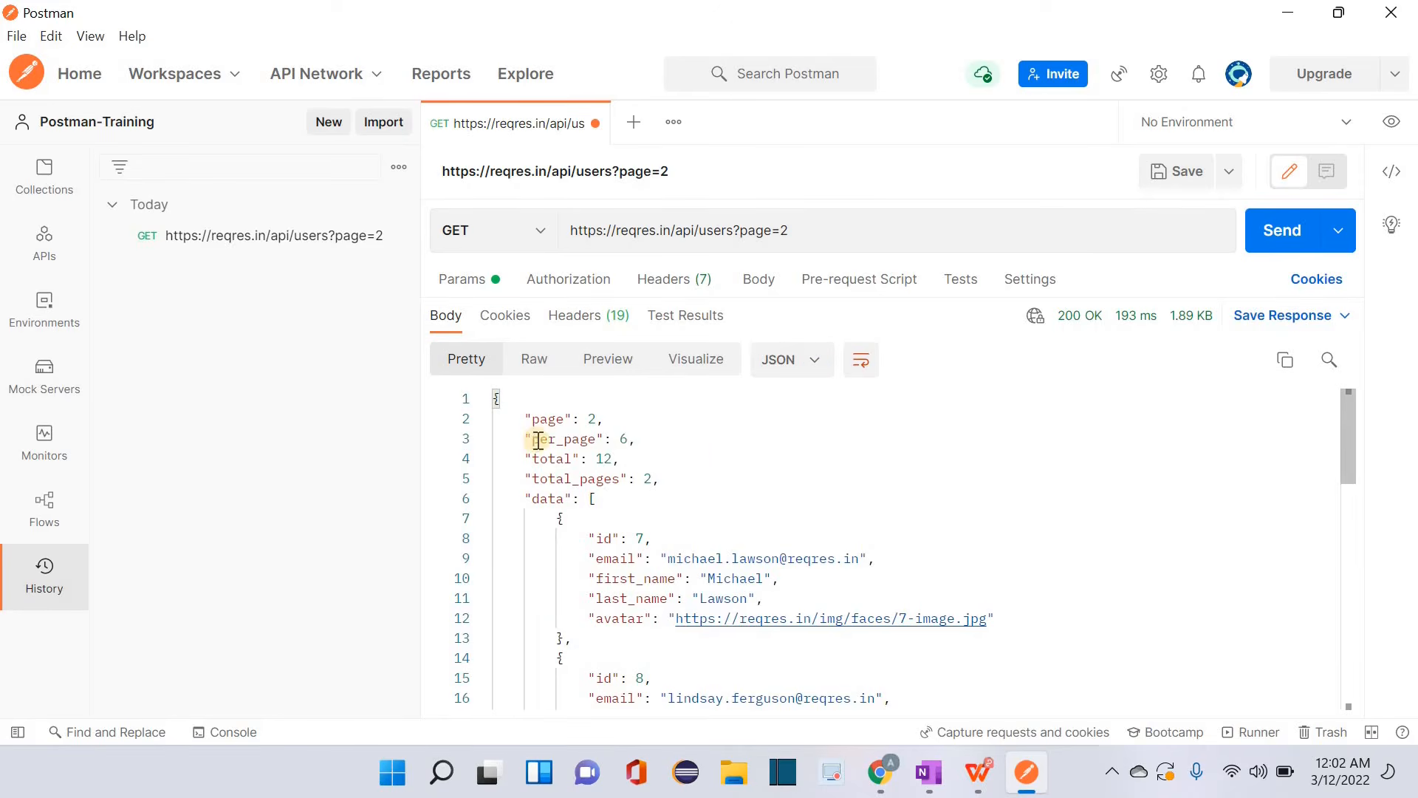
pyautogui.hotkey('ctrl', 'a')
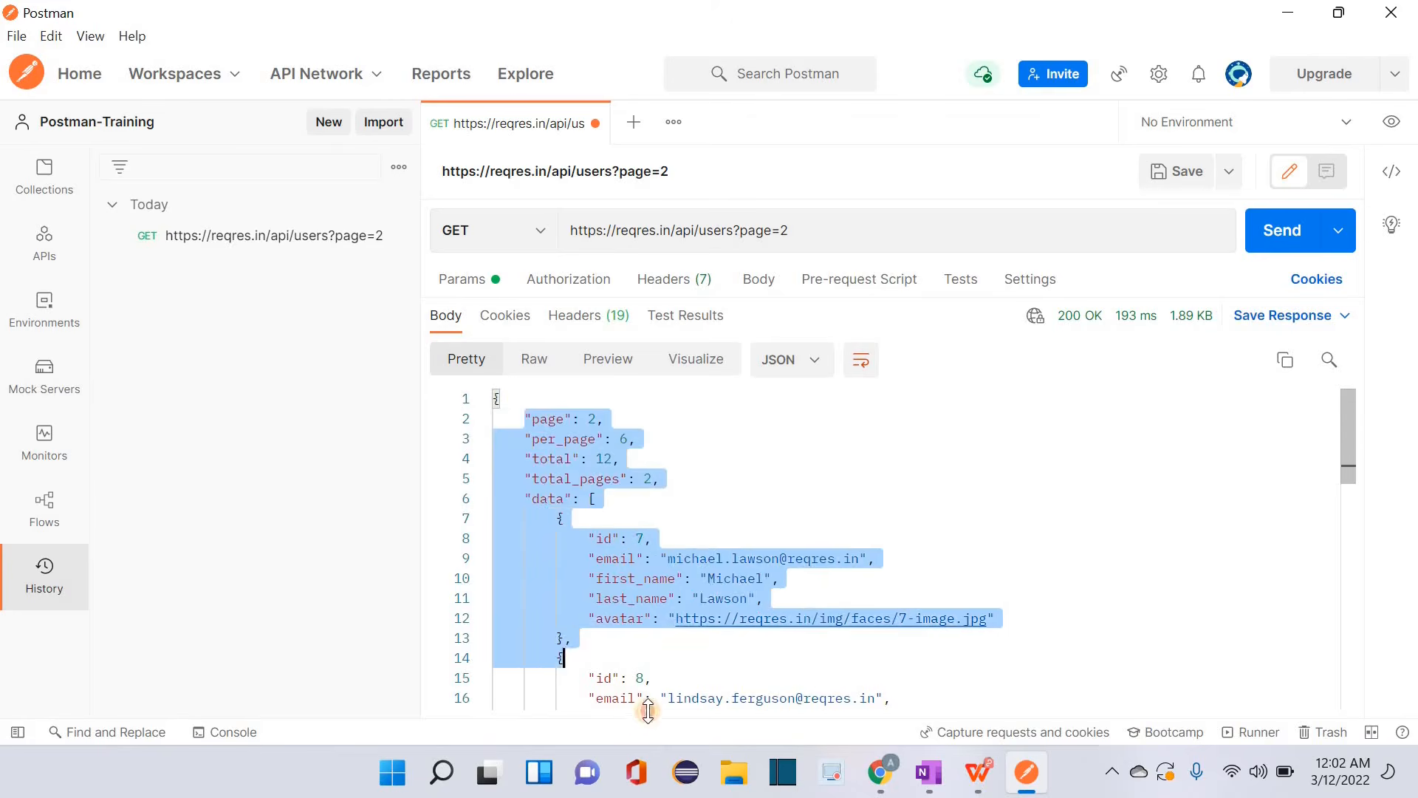
pyautogui.scroll(-10, 886, 633)
pyautogui.click(1022, 540)
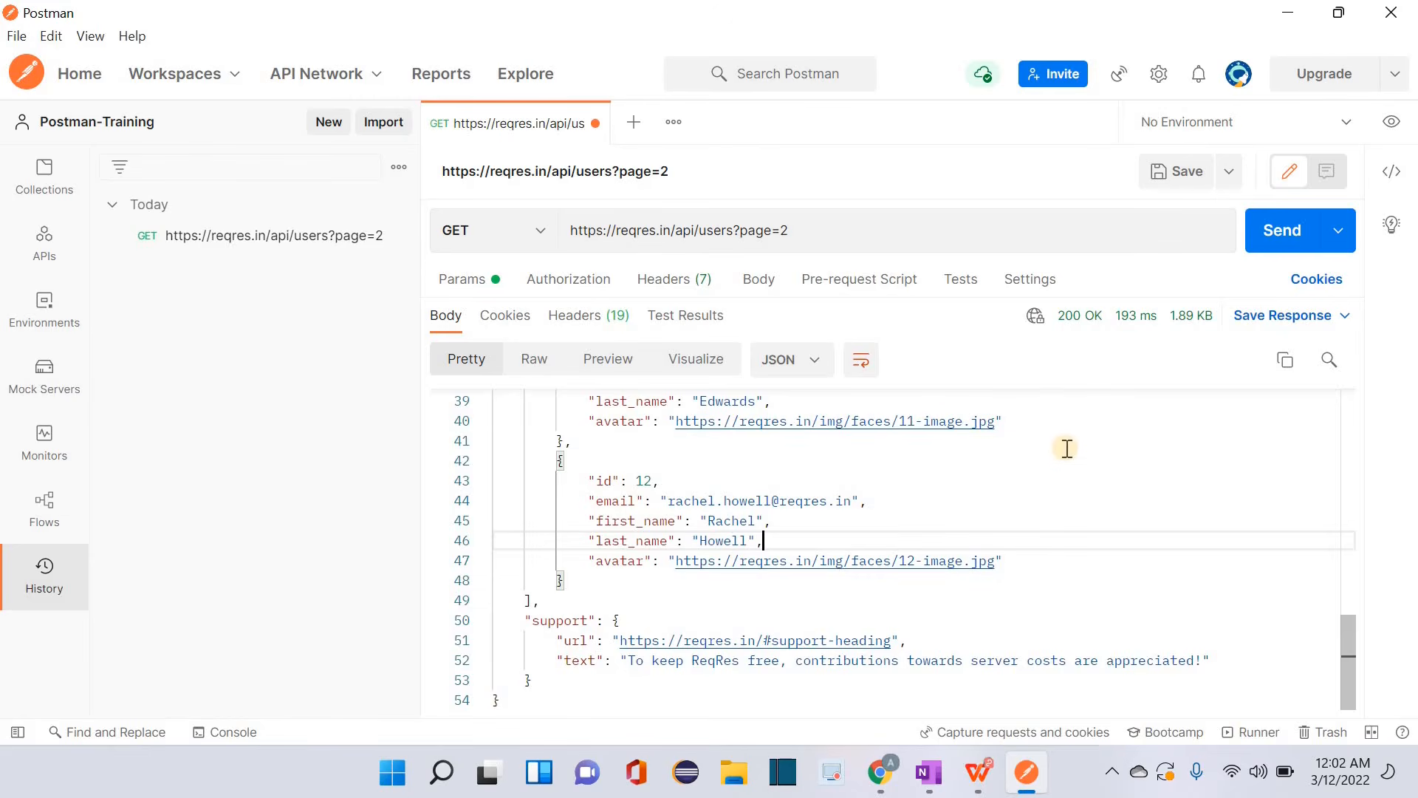
pyautogui.moveTo(1066, 334)
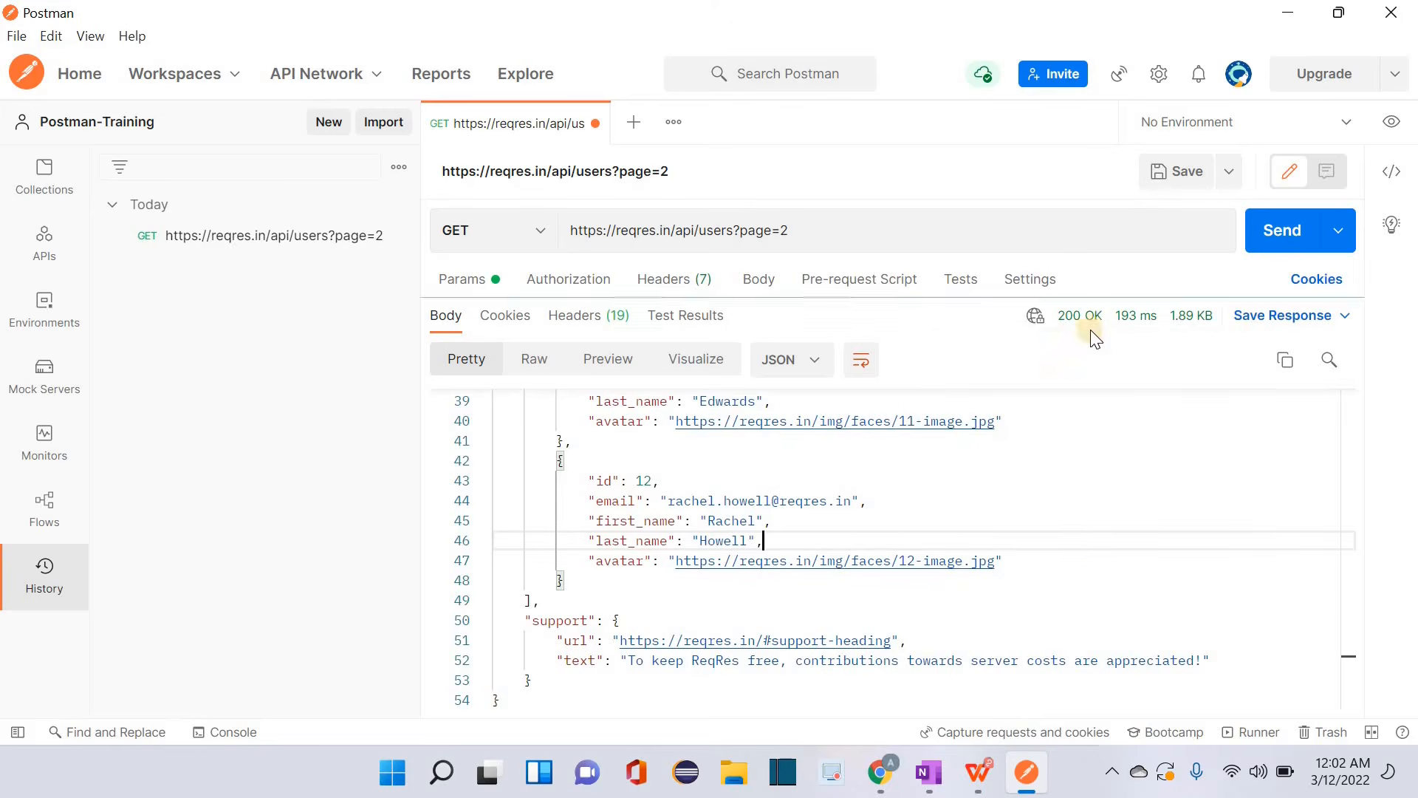
pyautogui.scroll(8, 1086, 571)
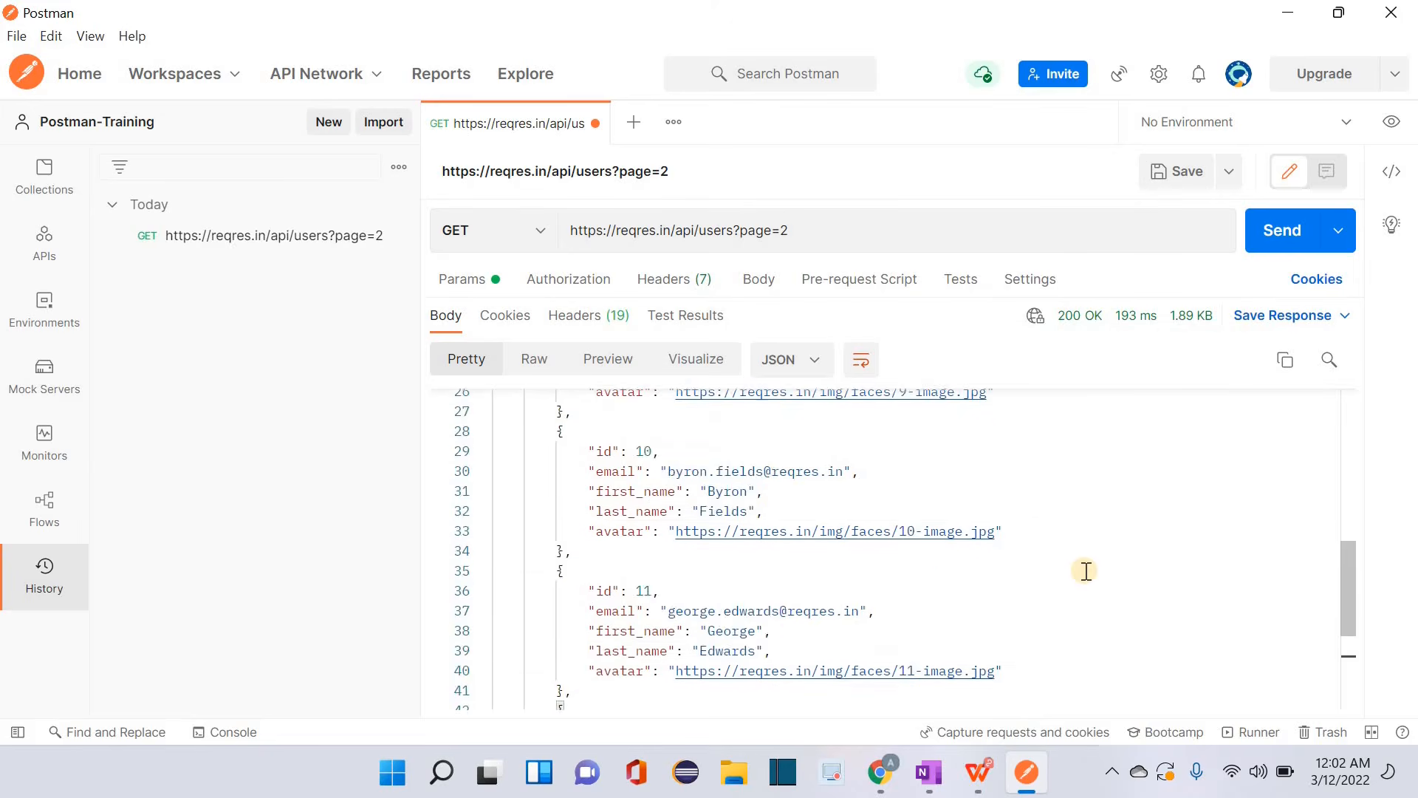
# - Review the complete JSON user list in the response, from the page fields to the closing support block
pyautogui.scroll(3, 1086, 571)
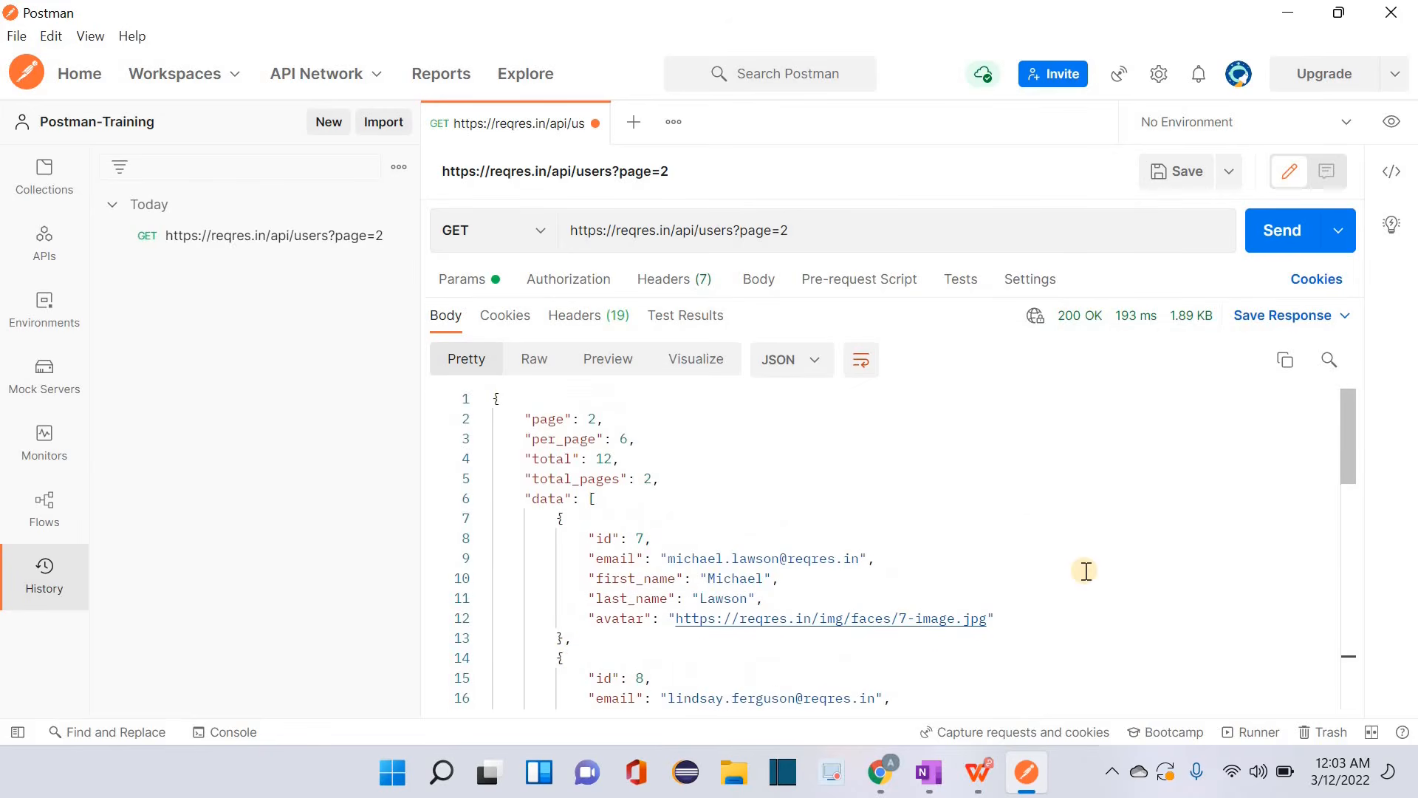
pyautogui.scroll(-10, 1086, 571)
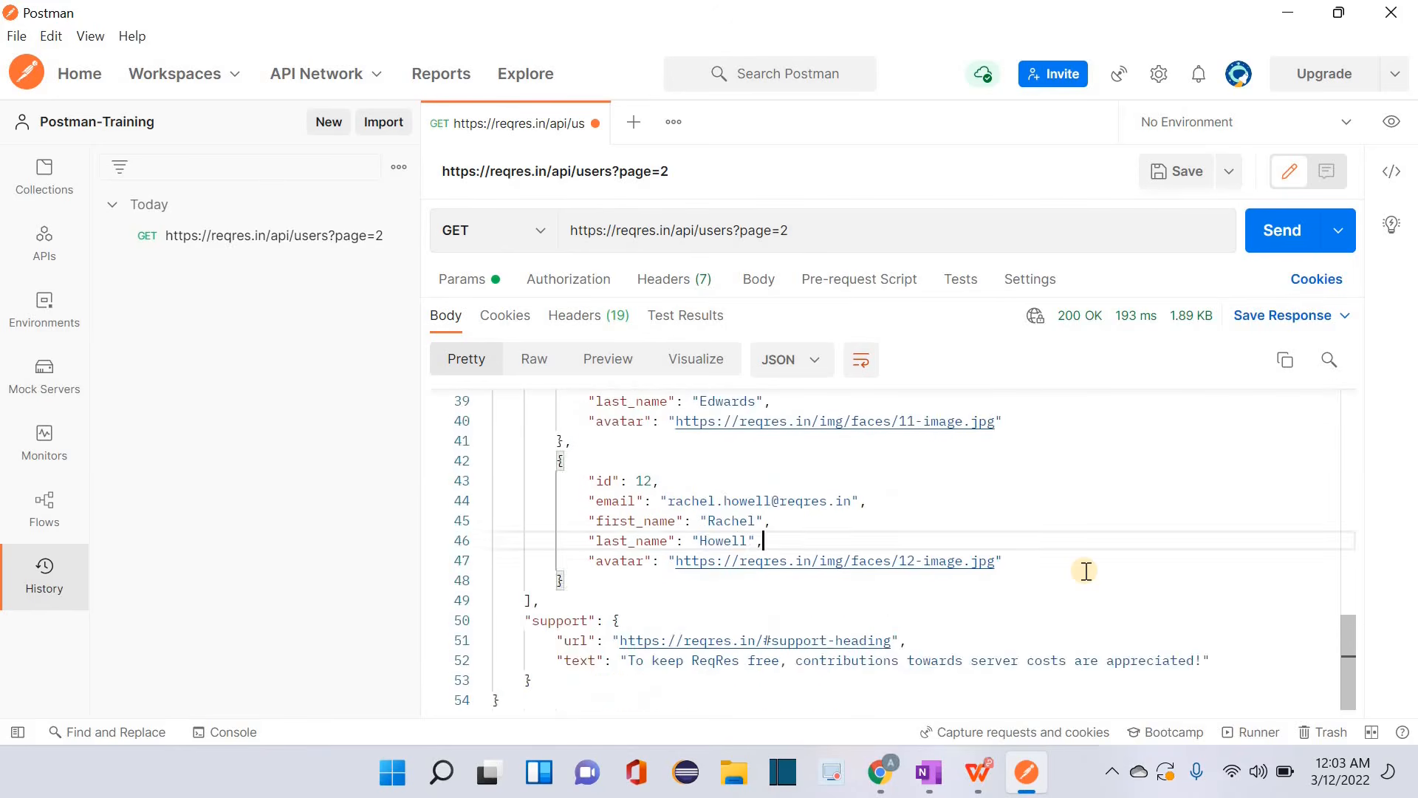
pyautogui.scroll(10, 1086, 571)
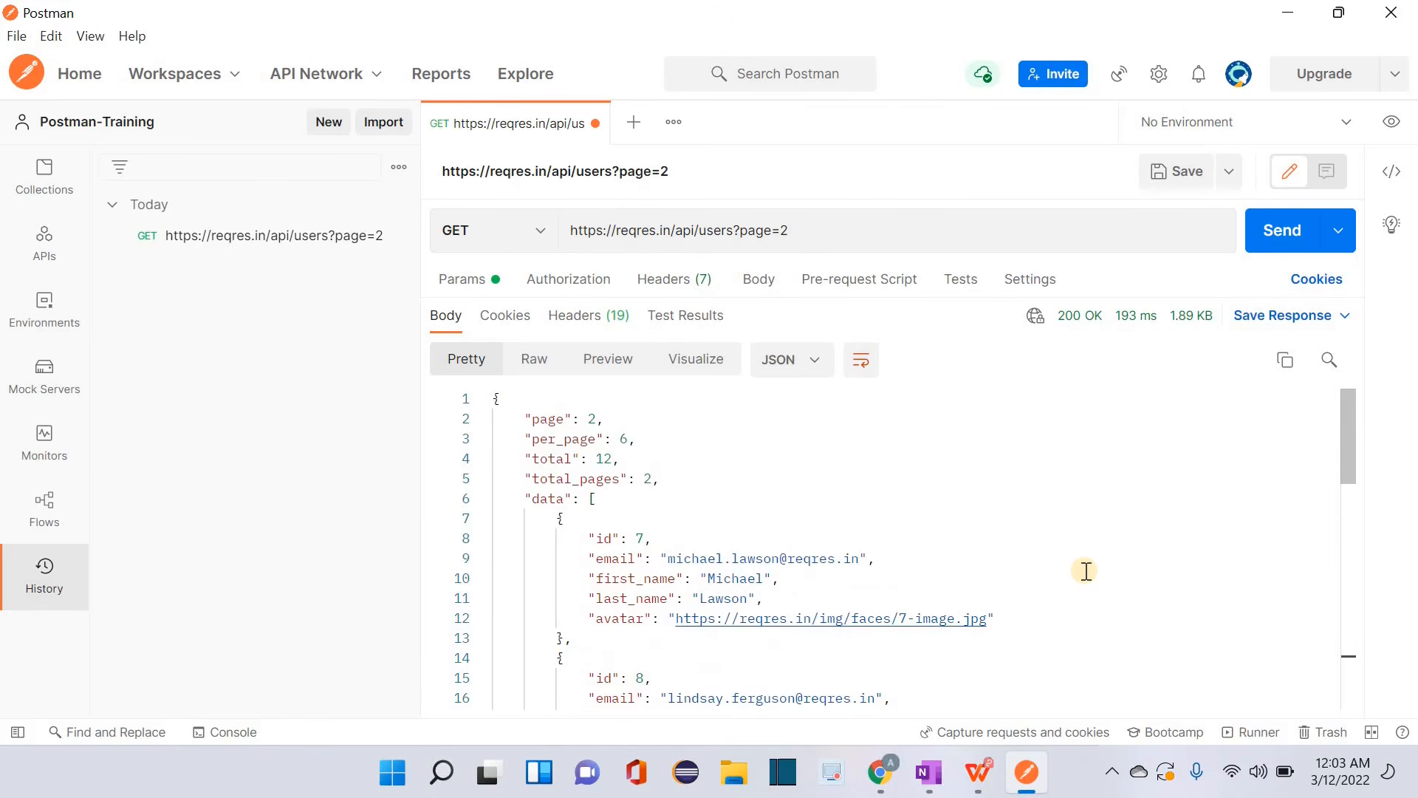
# - Switch to Chrome, close the users?page=2 page, open the Reqres Single User endpoint in its own tab and select its URL
pyautogui.click(879, 772)
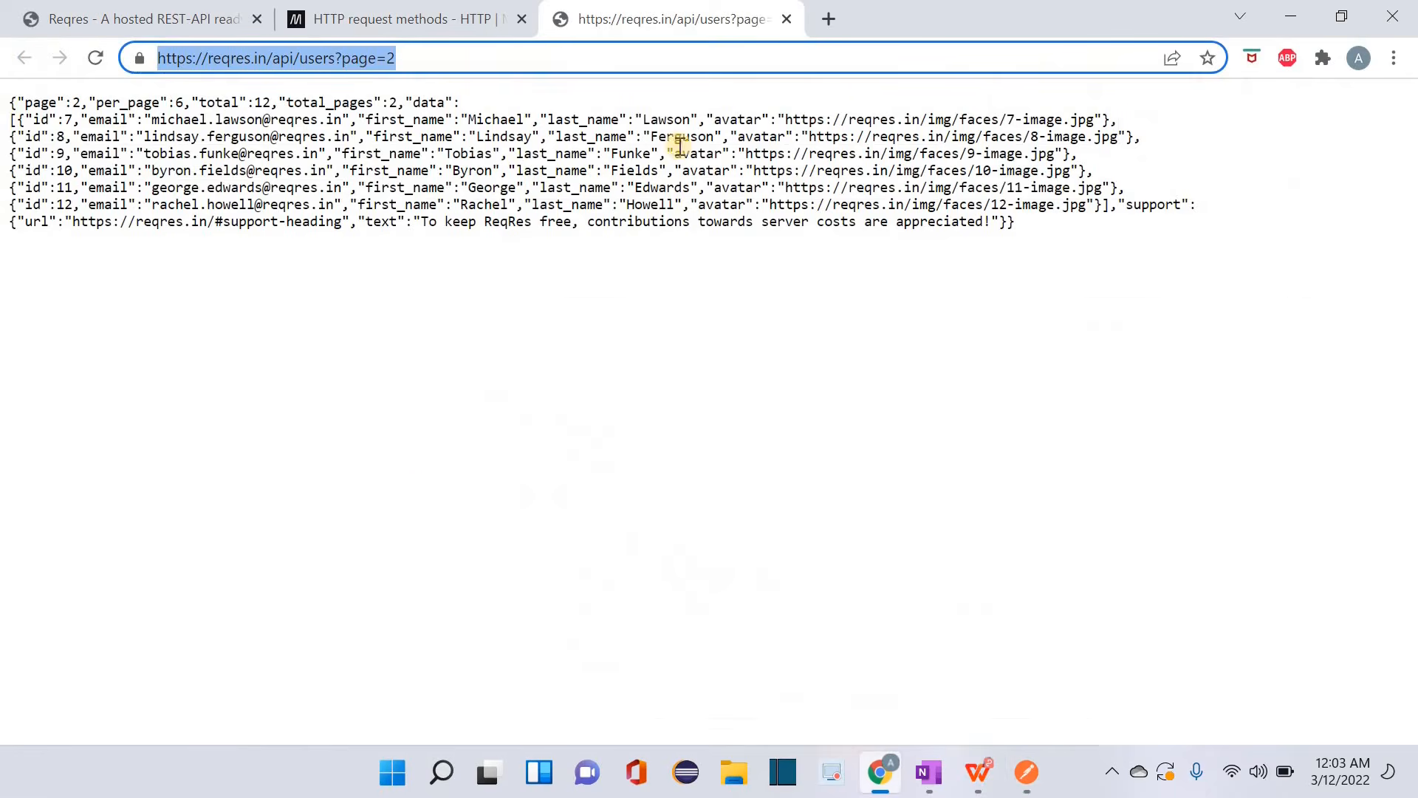
pyautogui.click(786, 19)
pyautogui.click(133, 20)
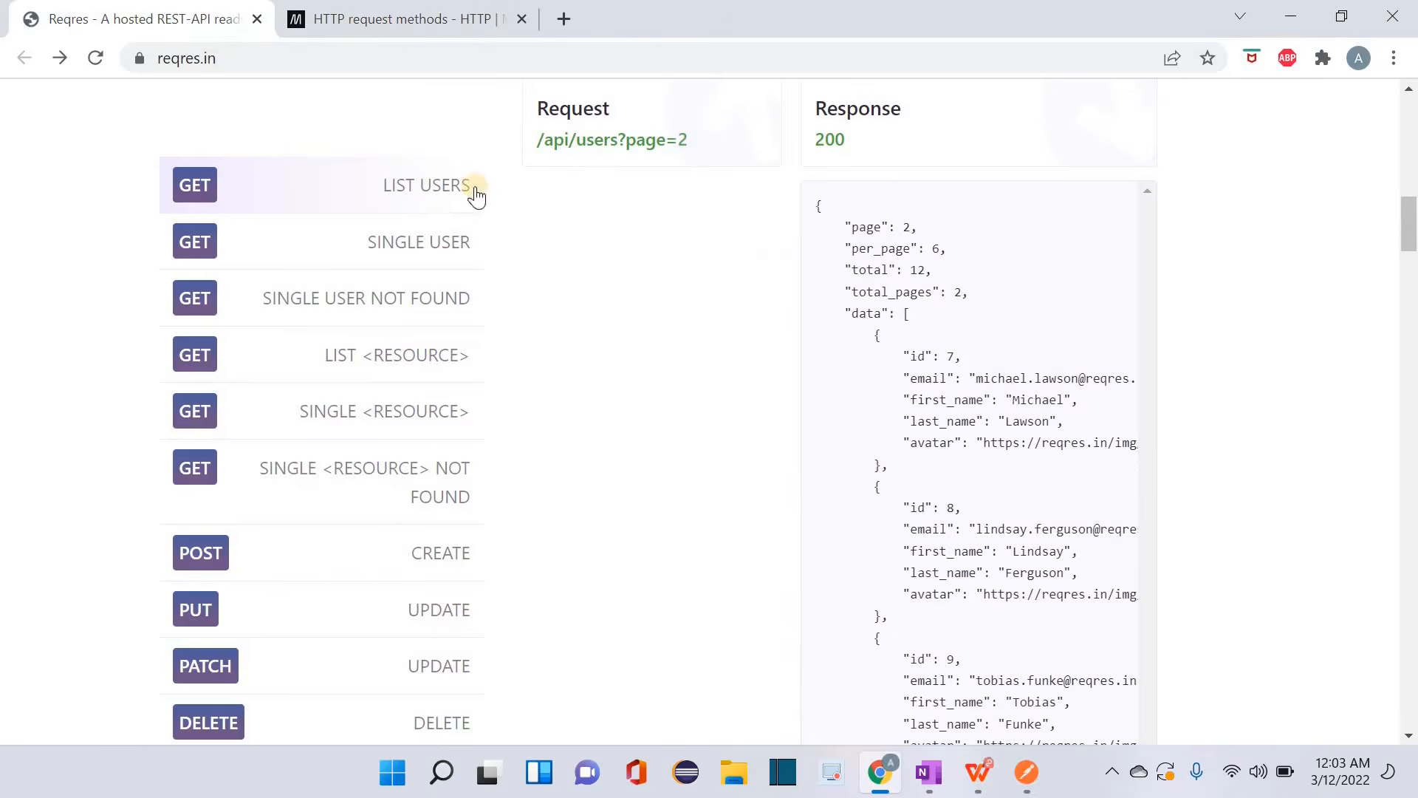
pyautogui.click(425, 252)
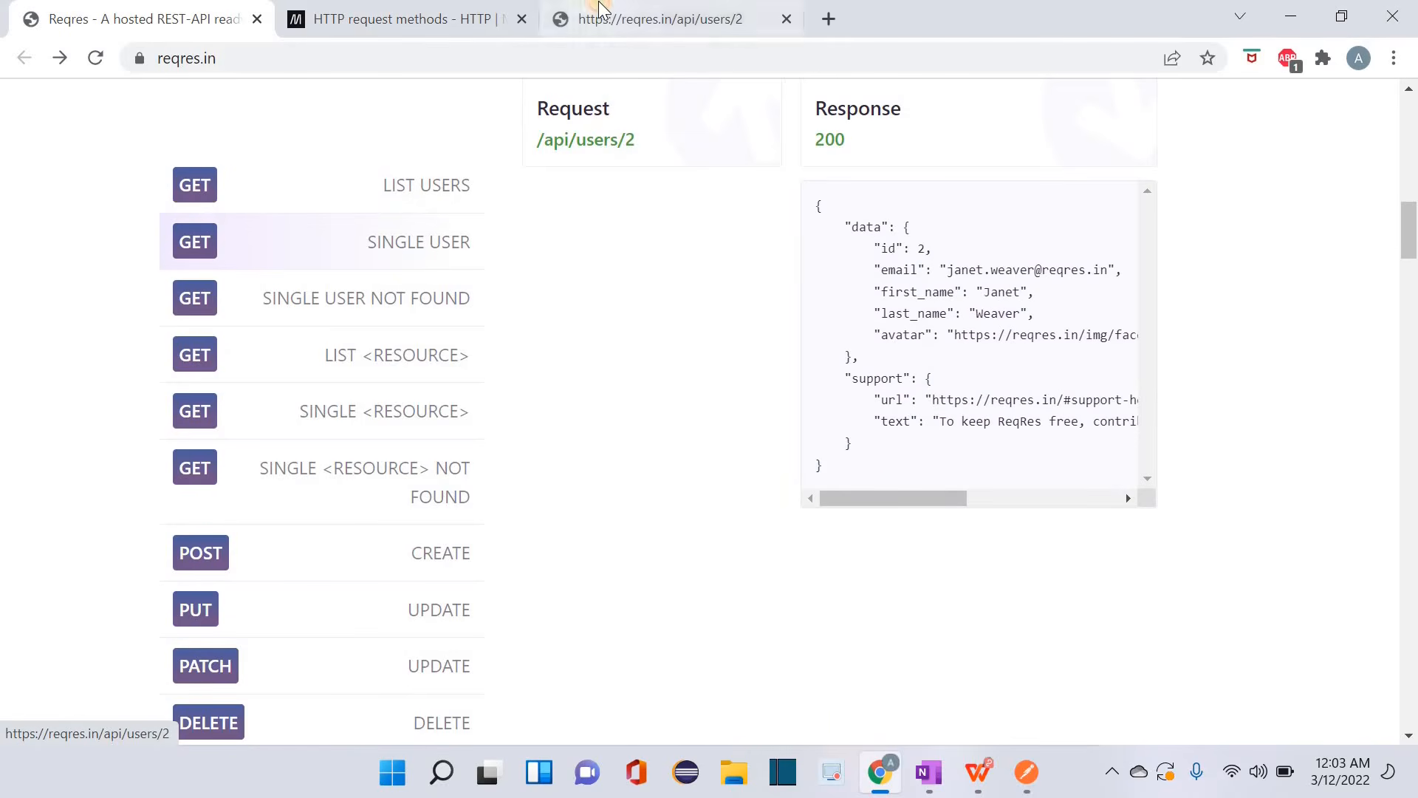
pyautogui.click(602, 9)
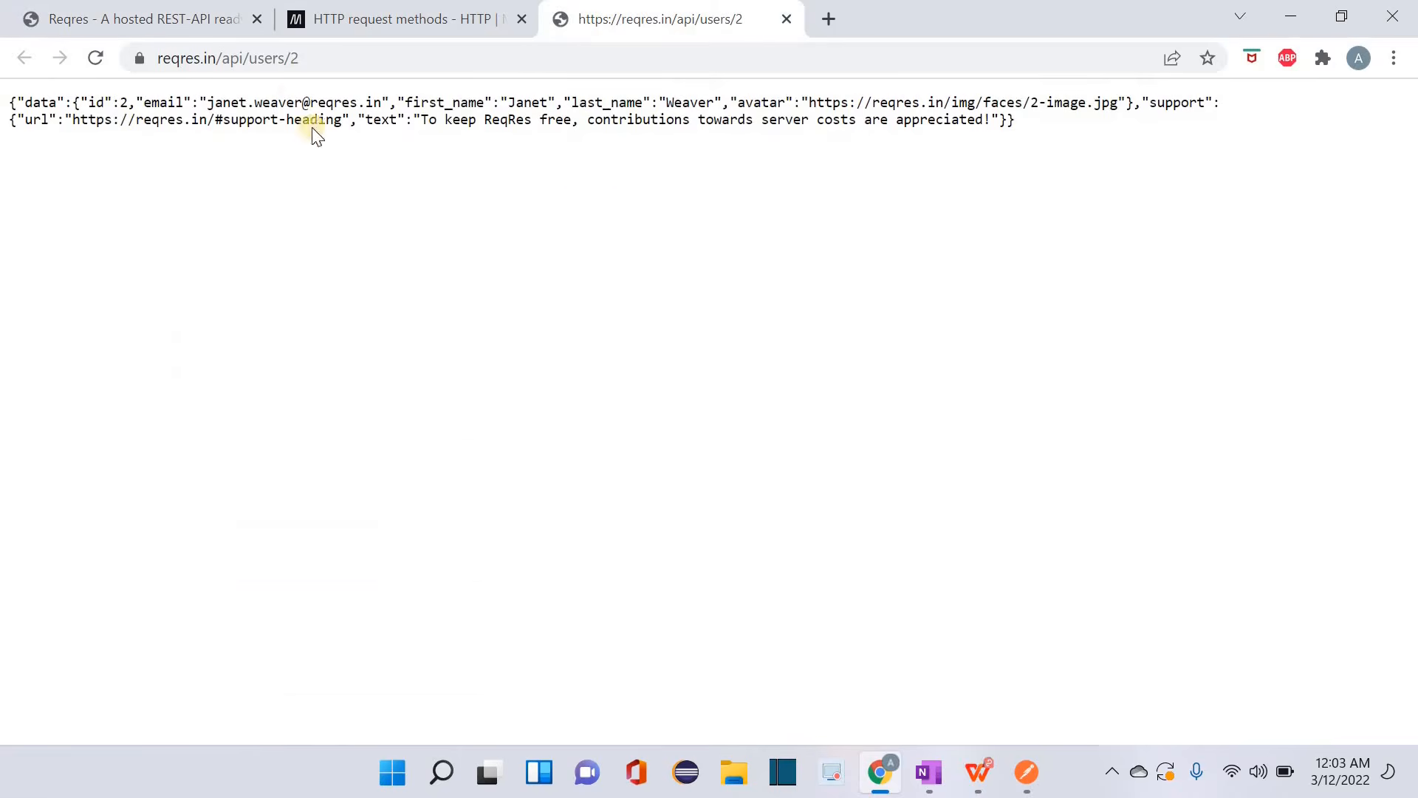
pyautogui.click(334, 57)
pyautogui.hotkey('ctrl', 'a')
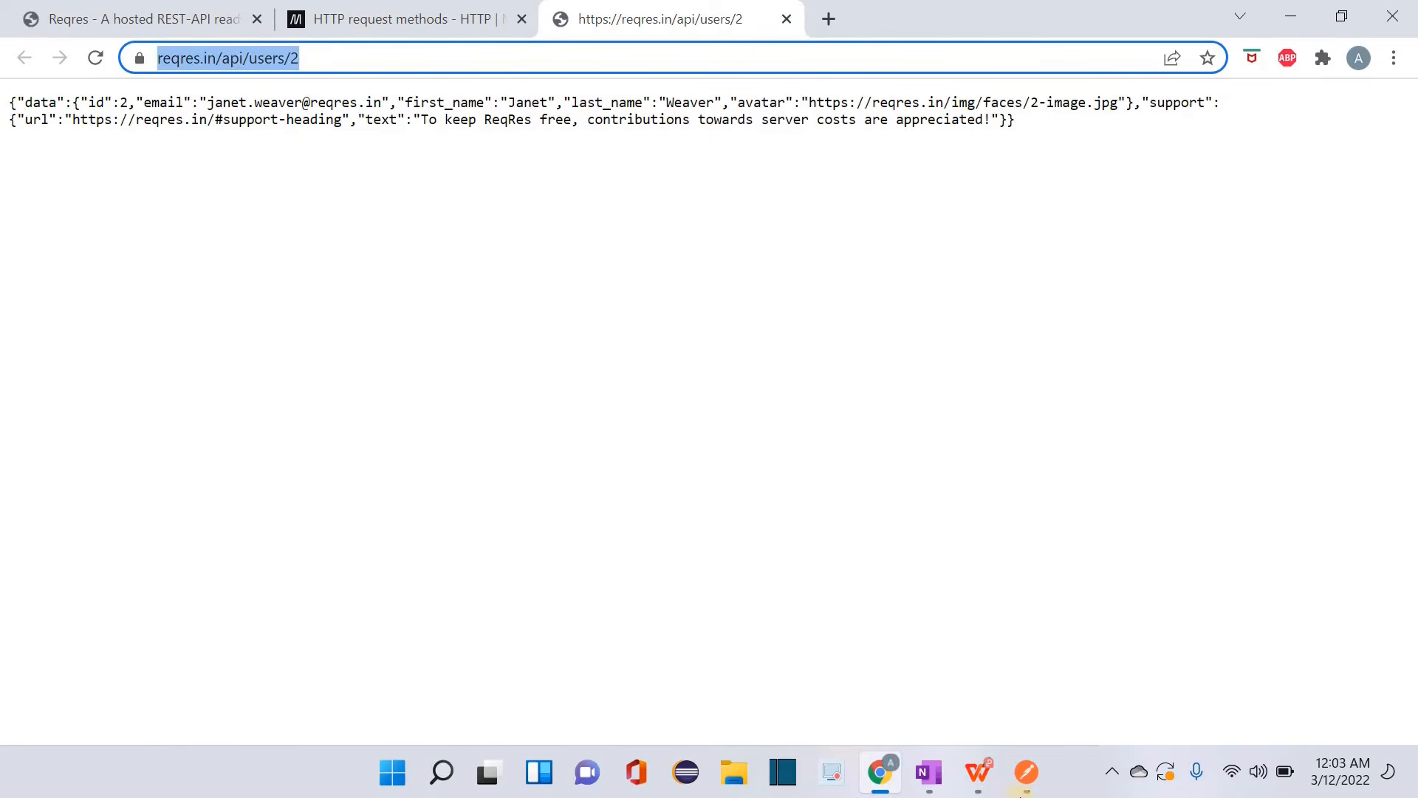
pyautogui.click(1029, 782)
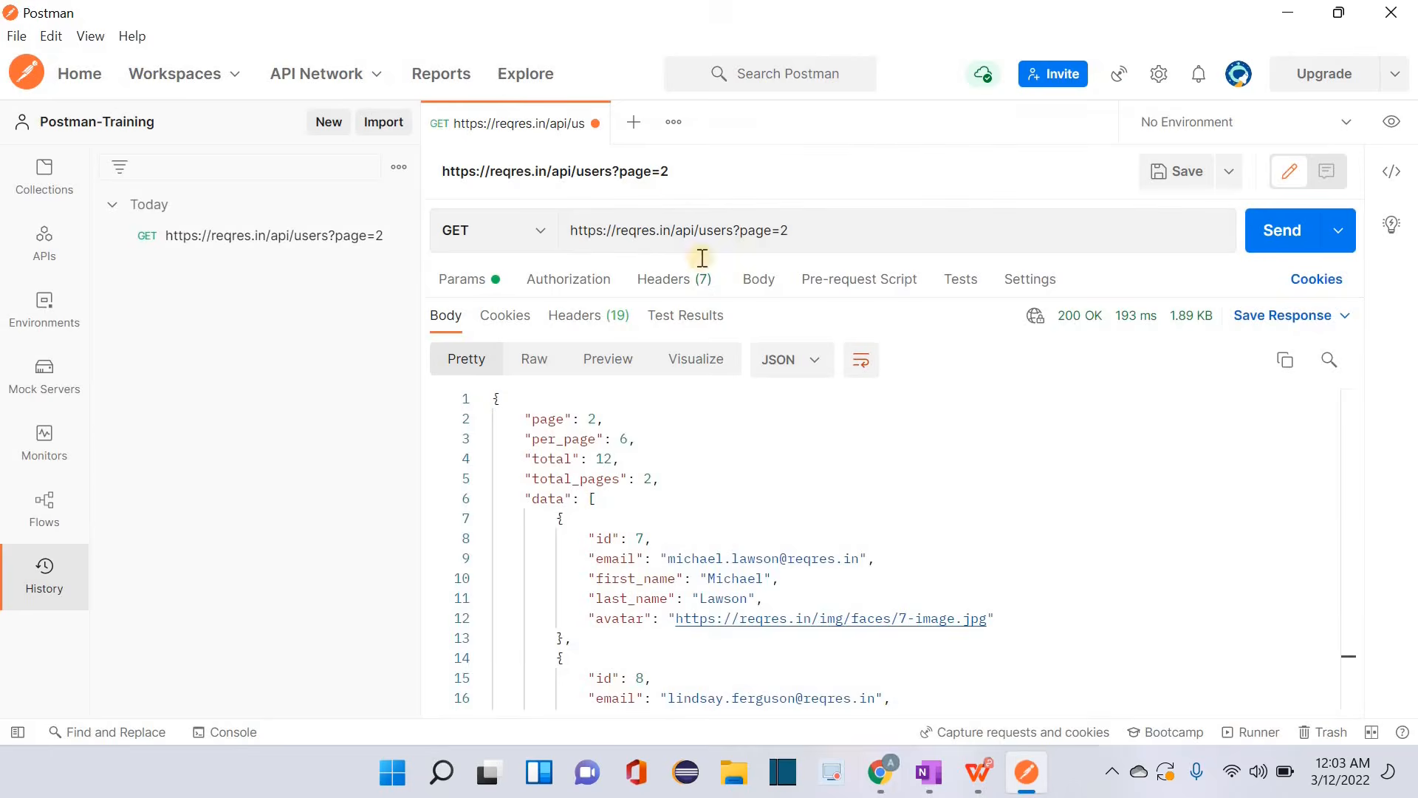
pyautogui.doubleClick(824, 230)
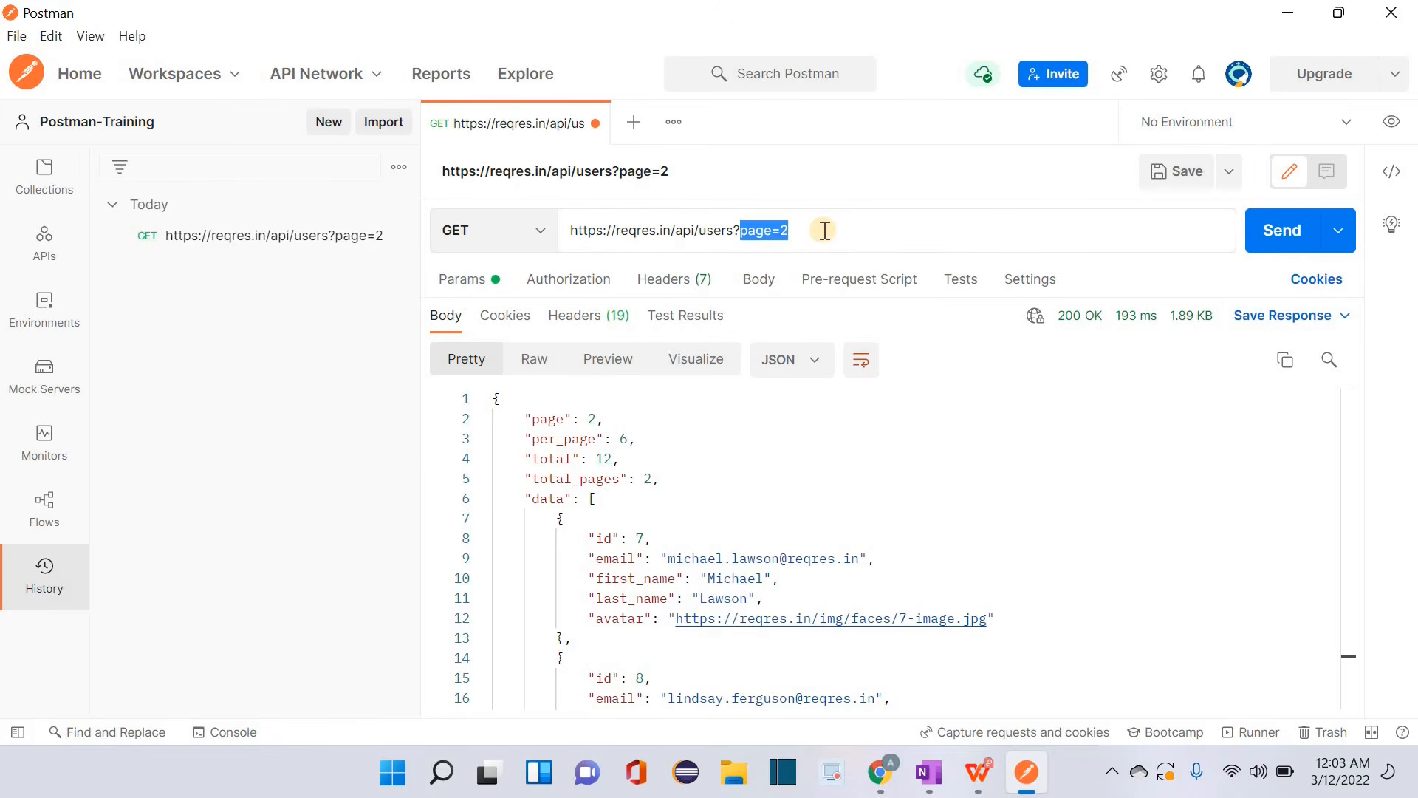
pyautogui.press('BackSpace')
pyautogui.press('BackSpace')
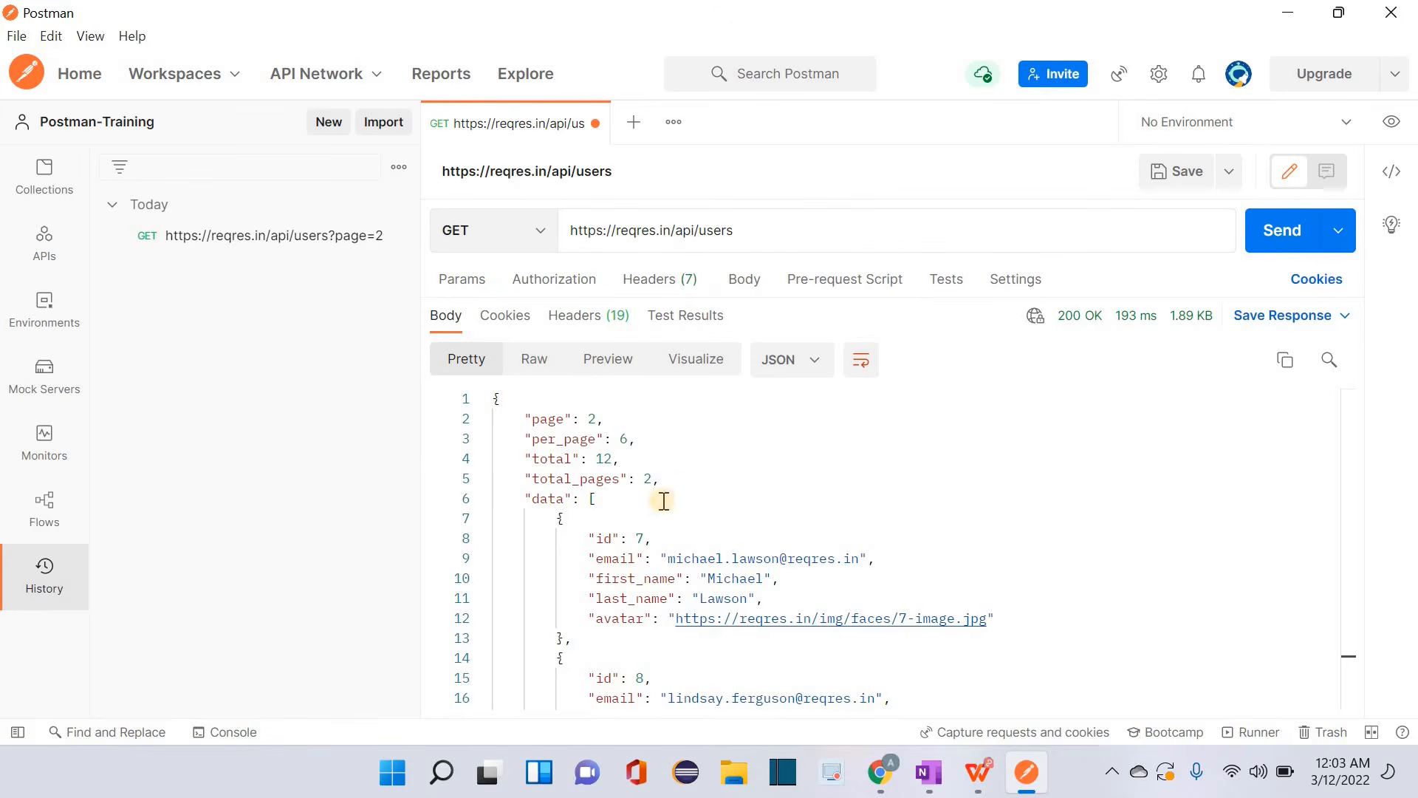
pyautogui.click(642, 542)
pyautogui.doubleClick(643, 539)
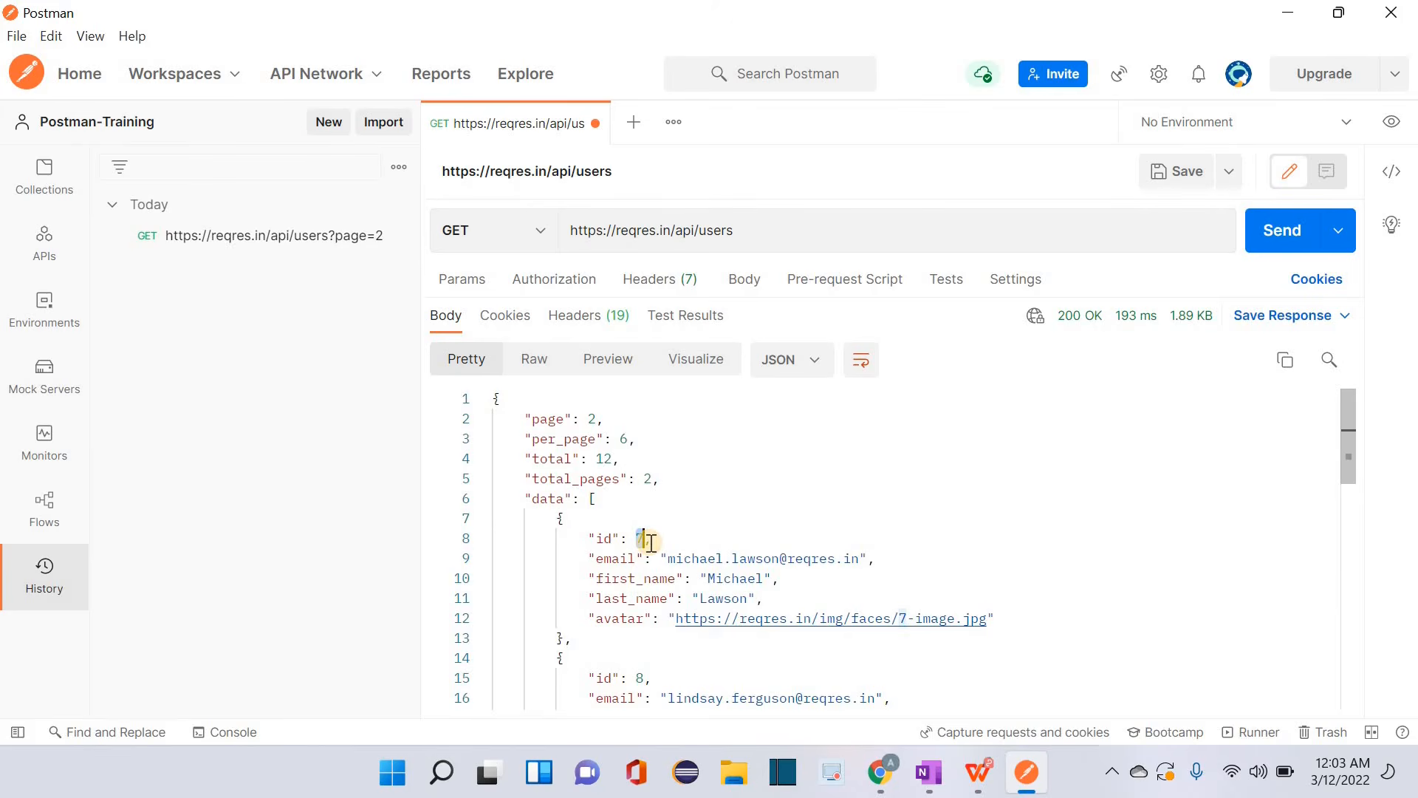
pyautogui.click(774, 231)
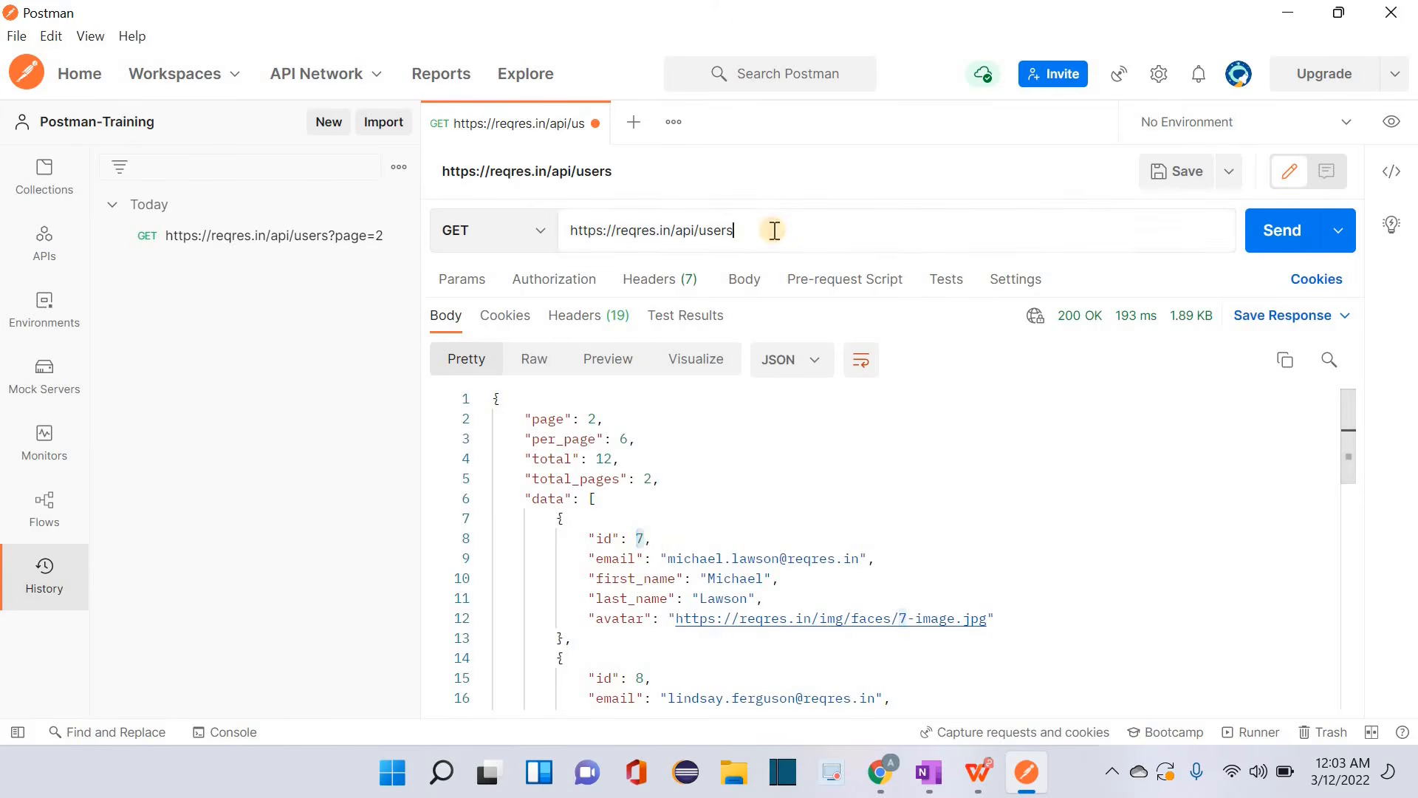
pyautogui.write('/')
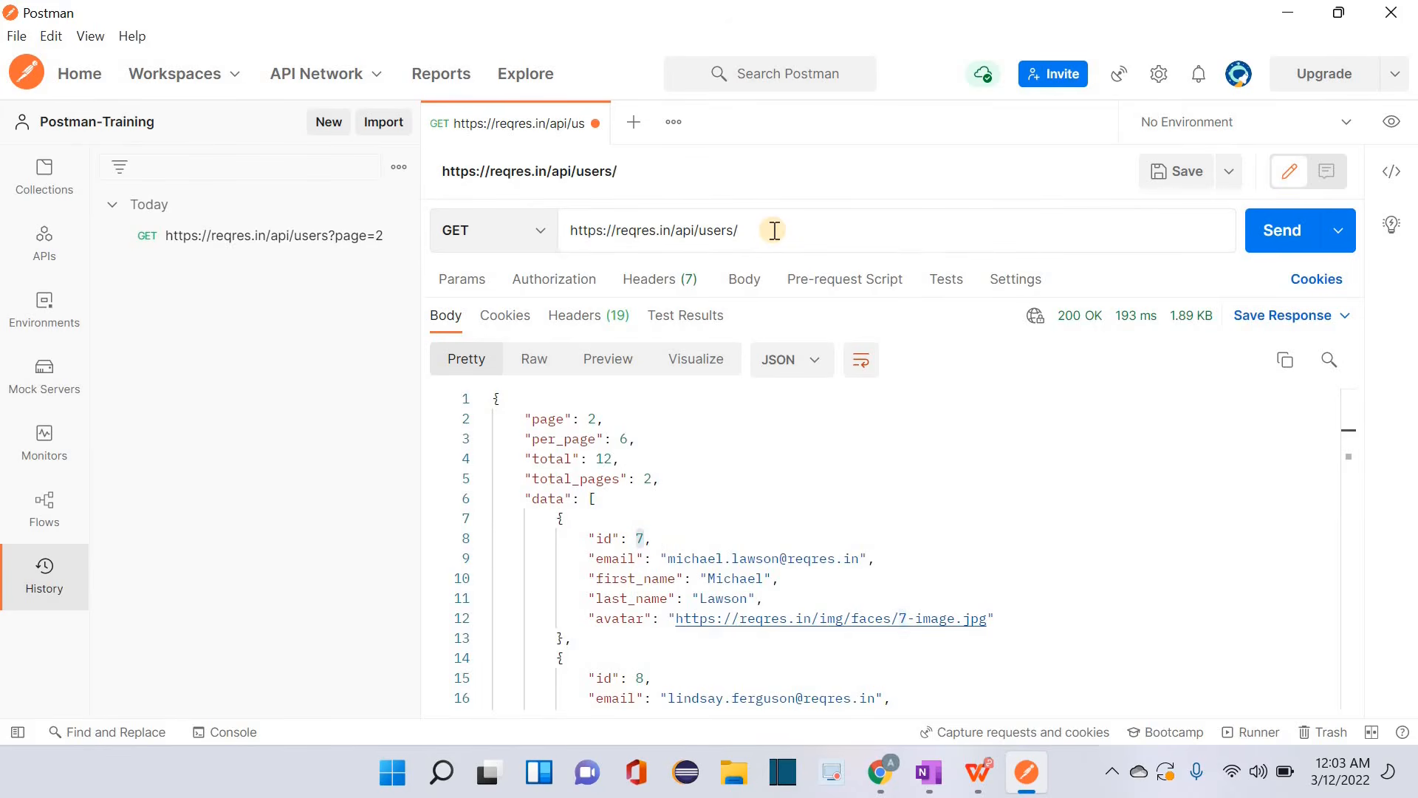
pyautogui.write('7')
pyautogui.hotkey('ctrl', 'Return')
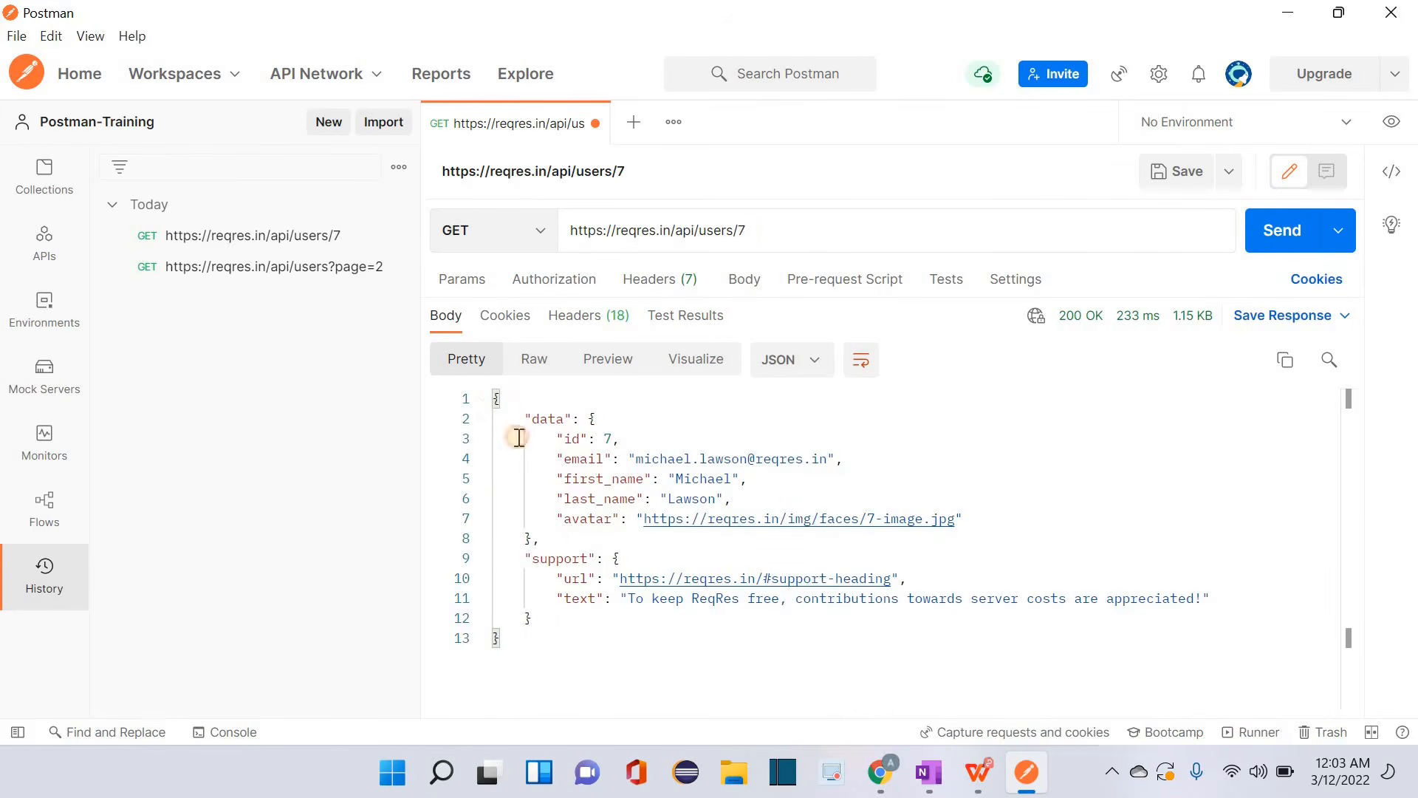
# - Examine the single-user JSON response and compare its id with the path in the request URL
pyautogui.click(579, 620)
pyautogui.hotkey('ctrl', 'a')
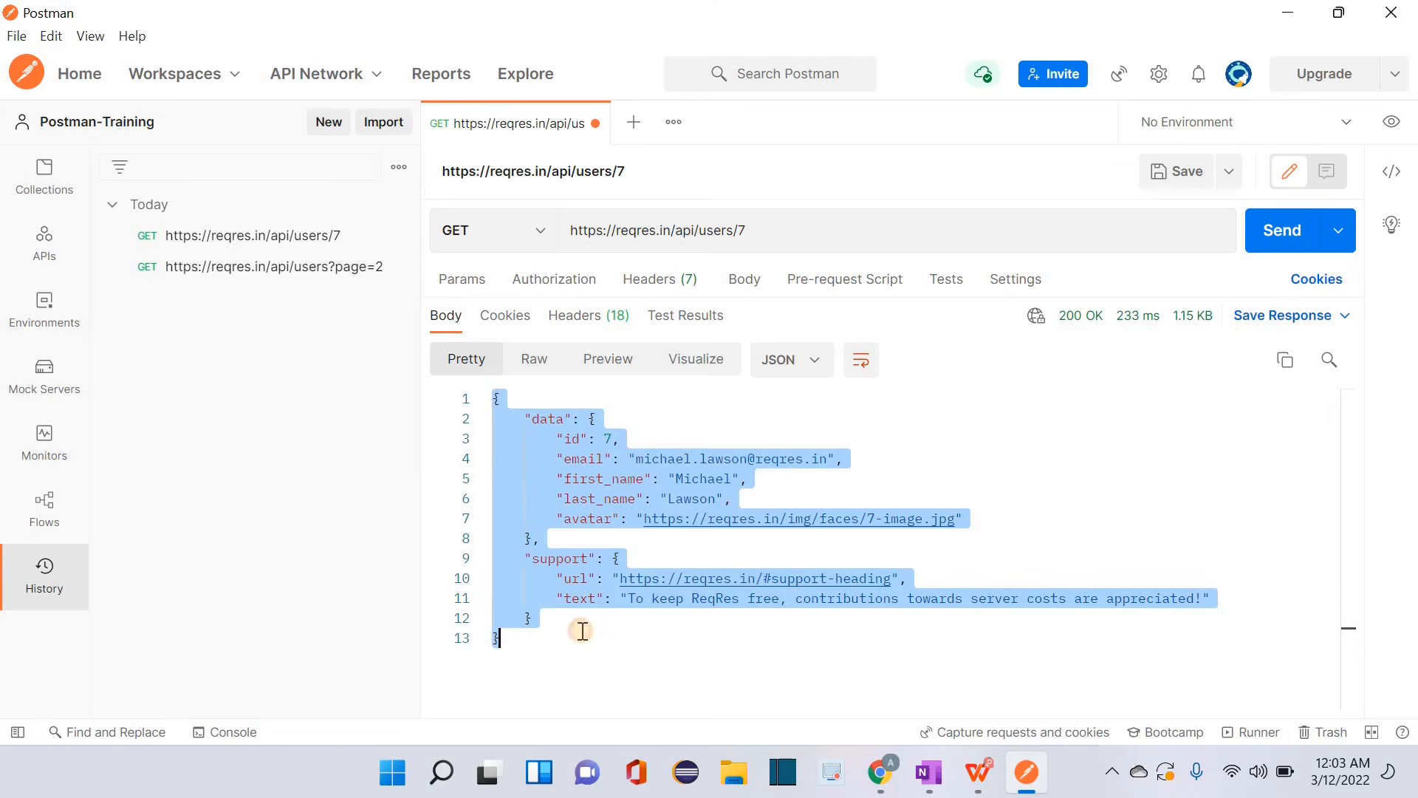
pyautogui.click(782, 227)
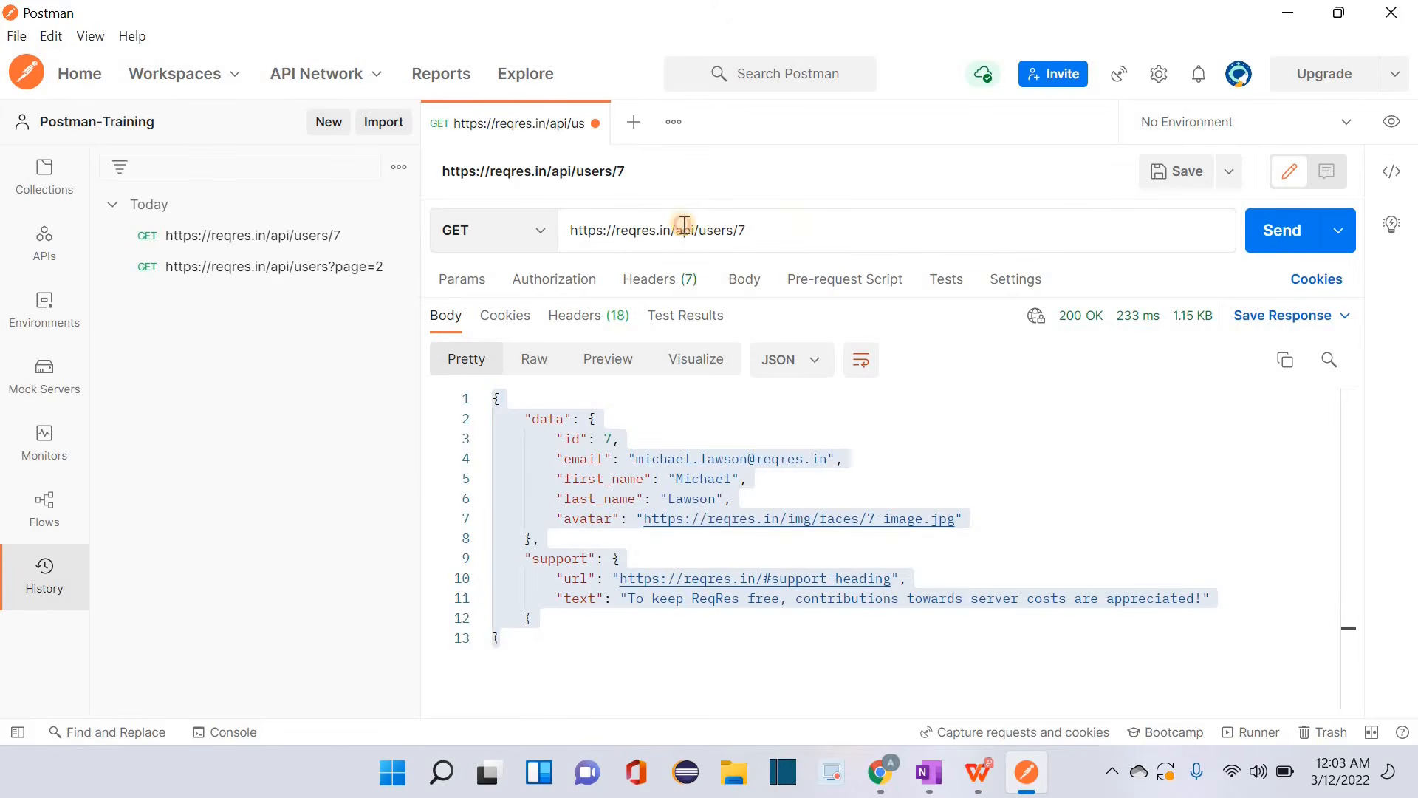
pyautogui.moveTo(684, 224); pyautogui.dragTo(766, 232)
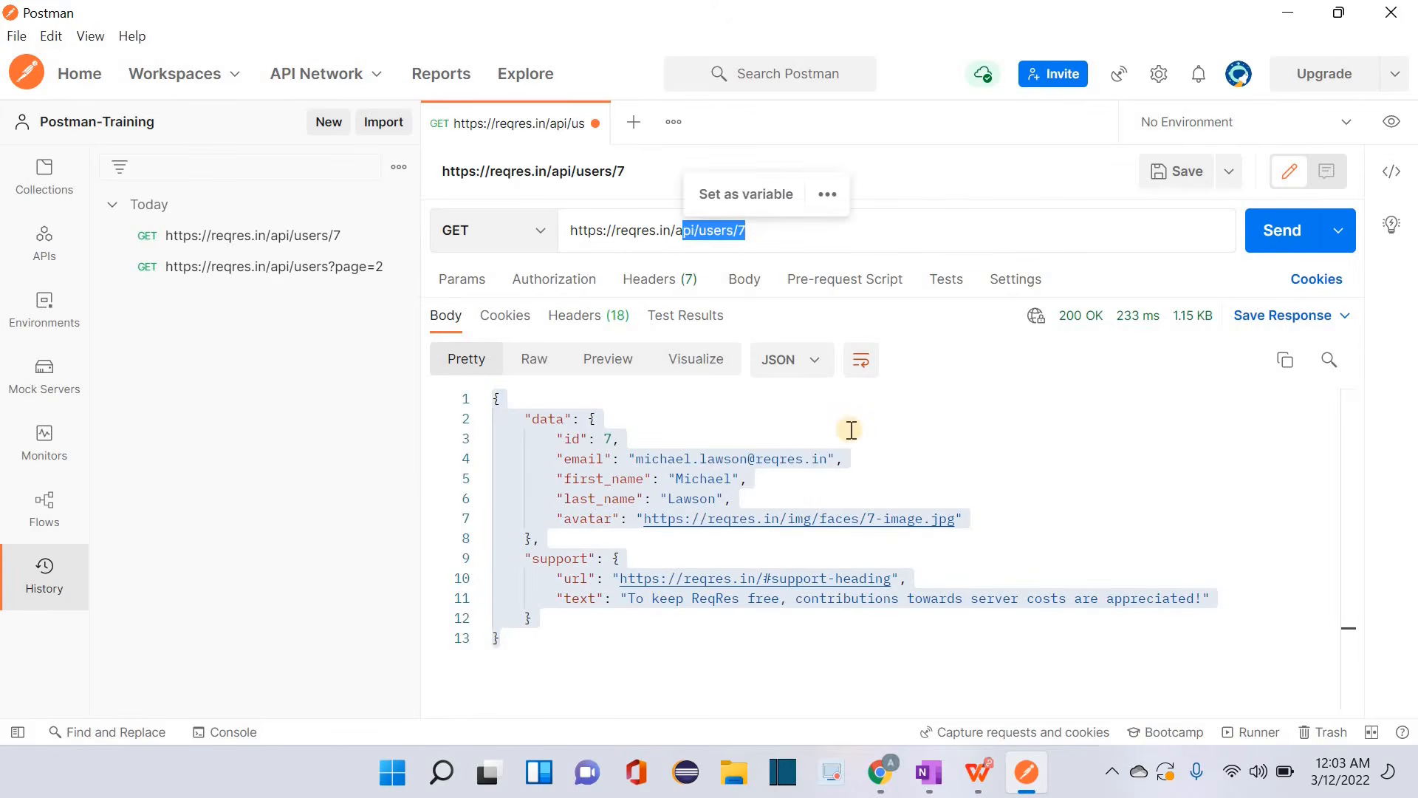
pyautogui.click(944, 180)
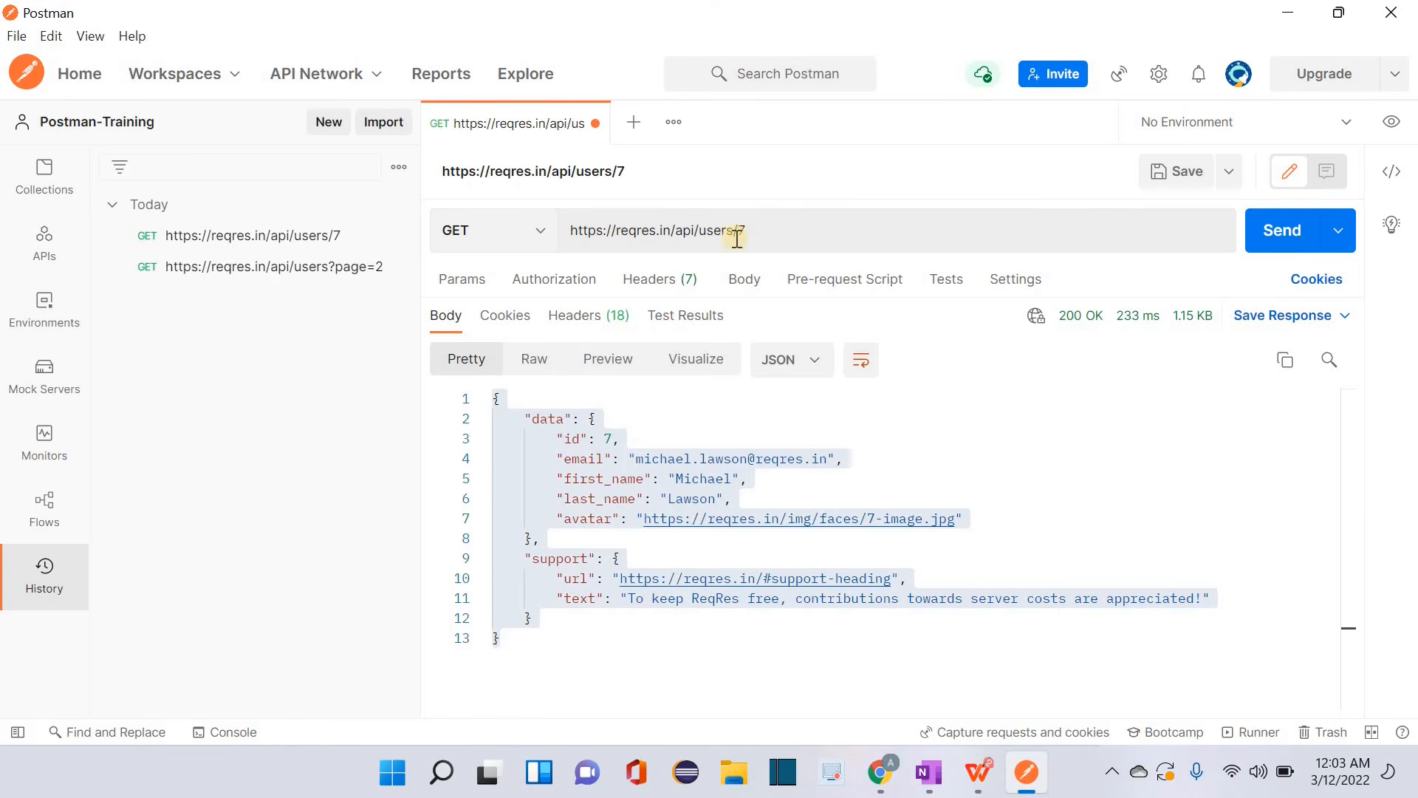
pyautogui.click(759, 230)
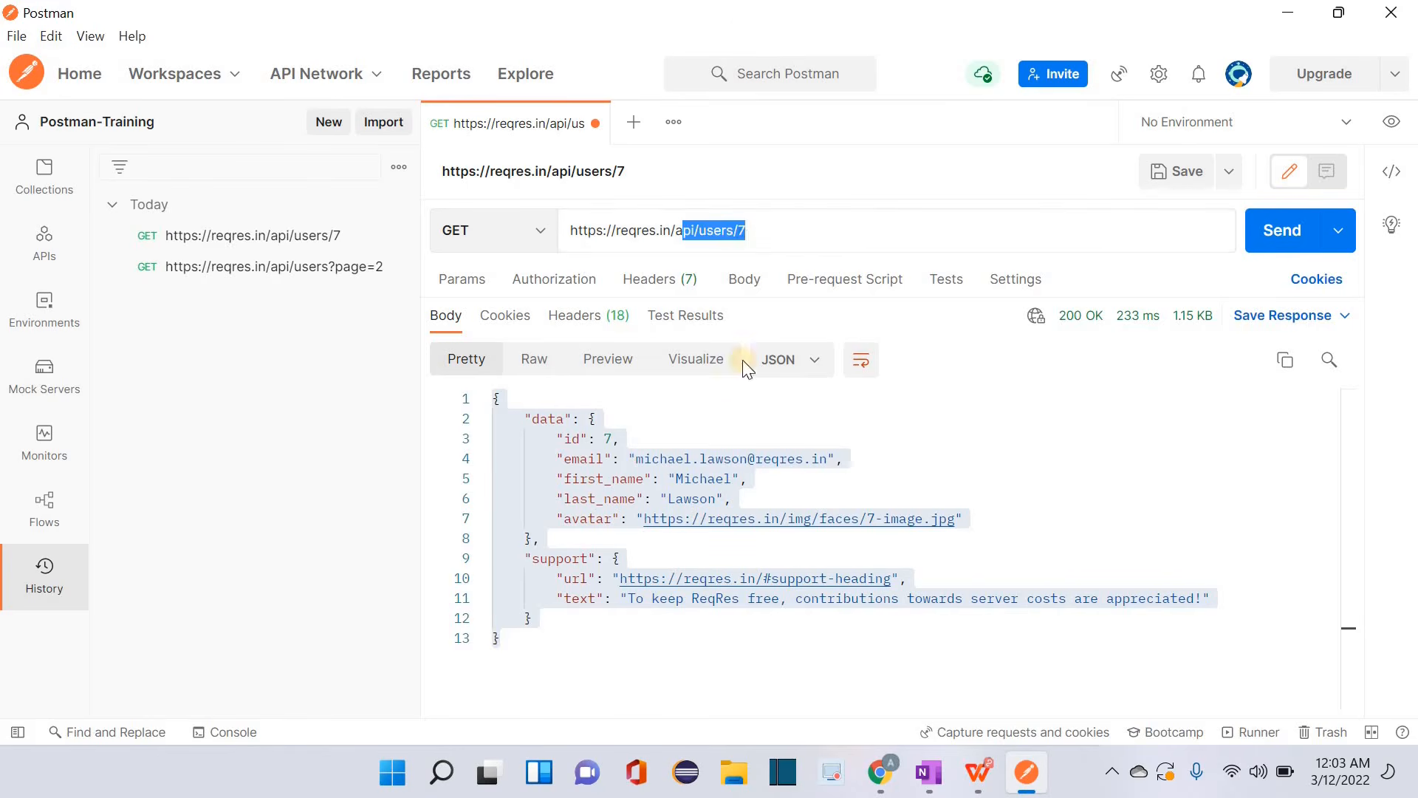
pyautogui.click(617, 440)
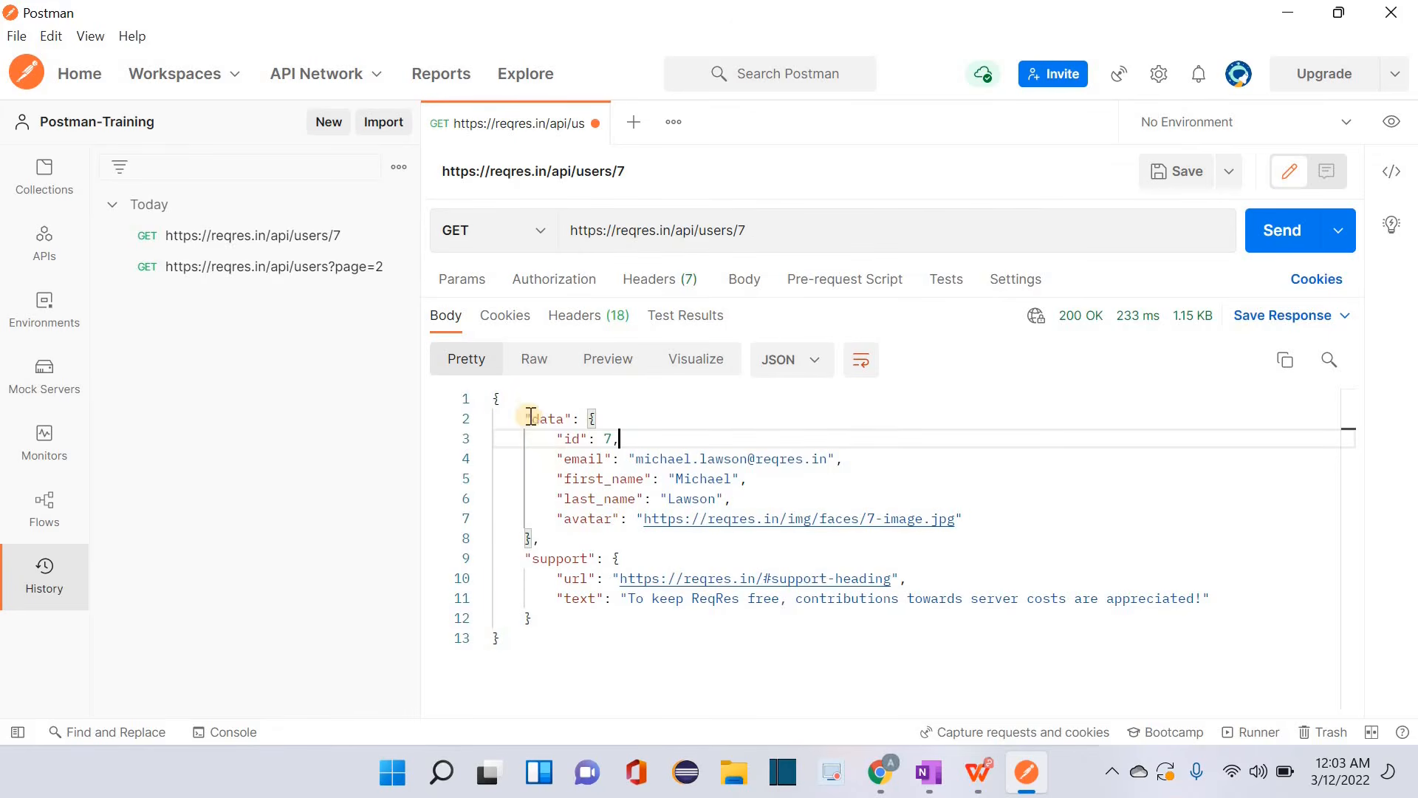
pyautogui.click(763, 229)
pyautogui.click(763, 230)
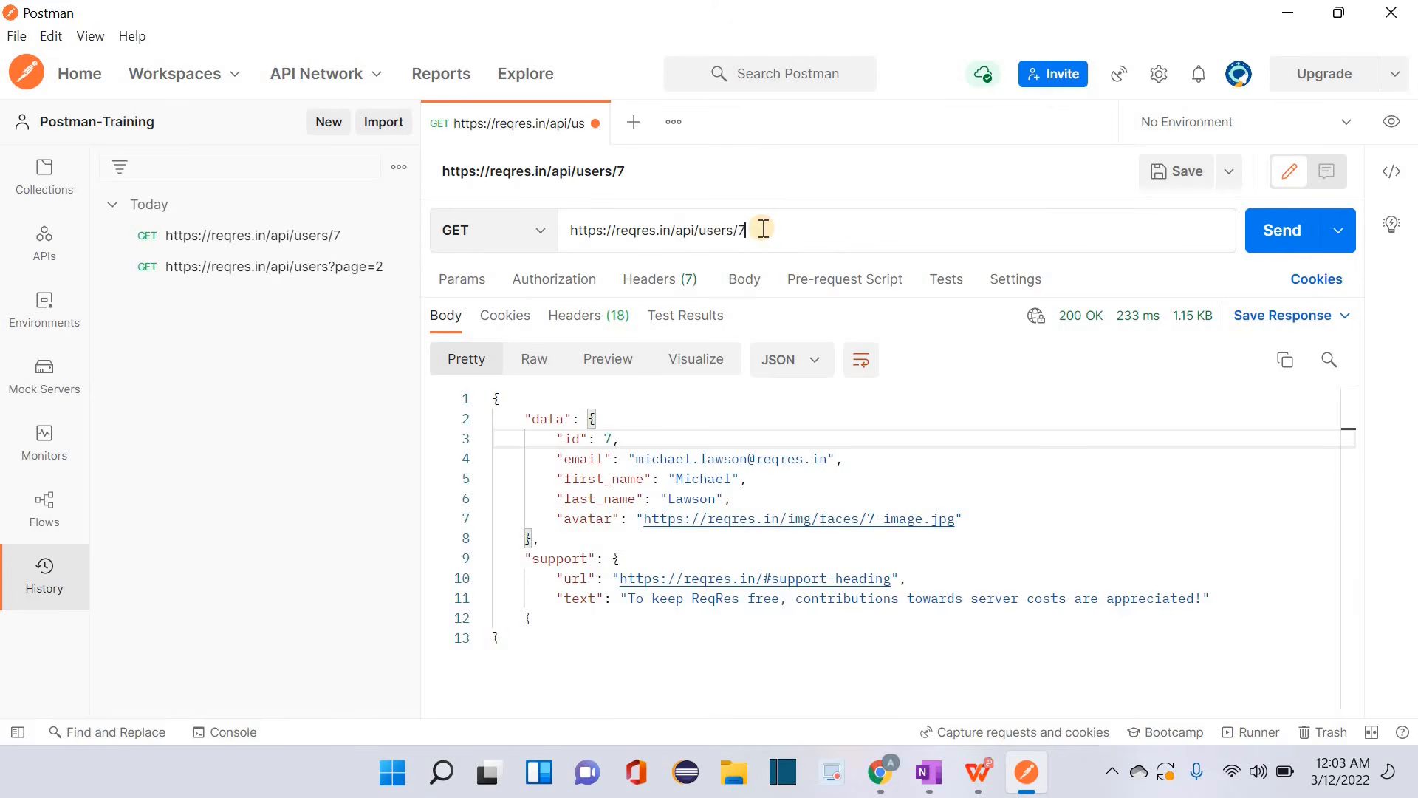
pyautogui.press('BackSpace')
pyautogui.press('BackSpace')
pyautogui.write('?page=')
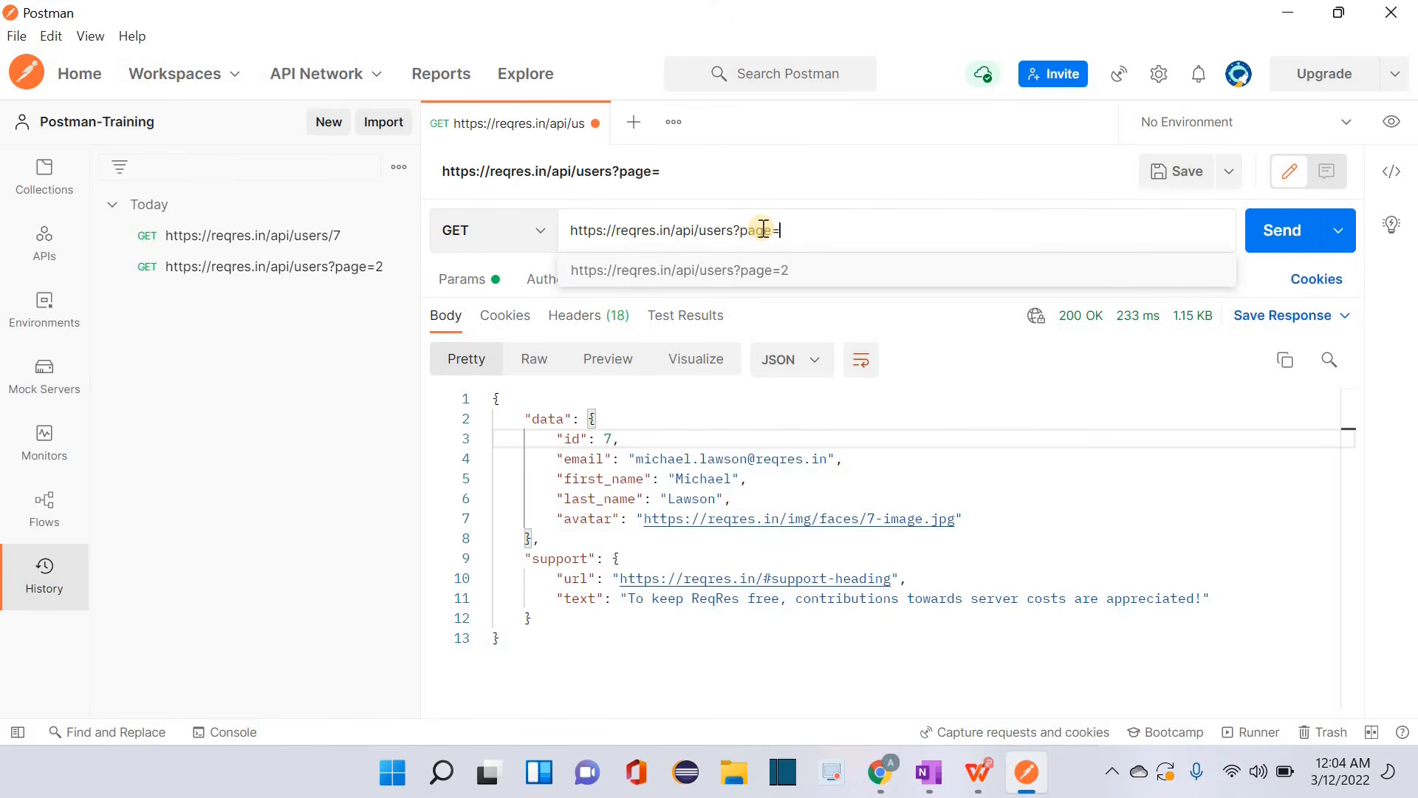
pyautogui.write('2')
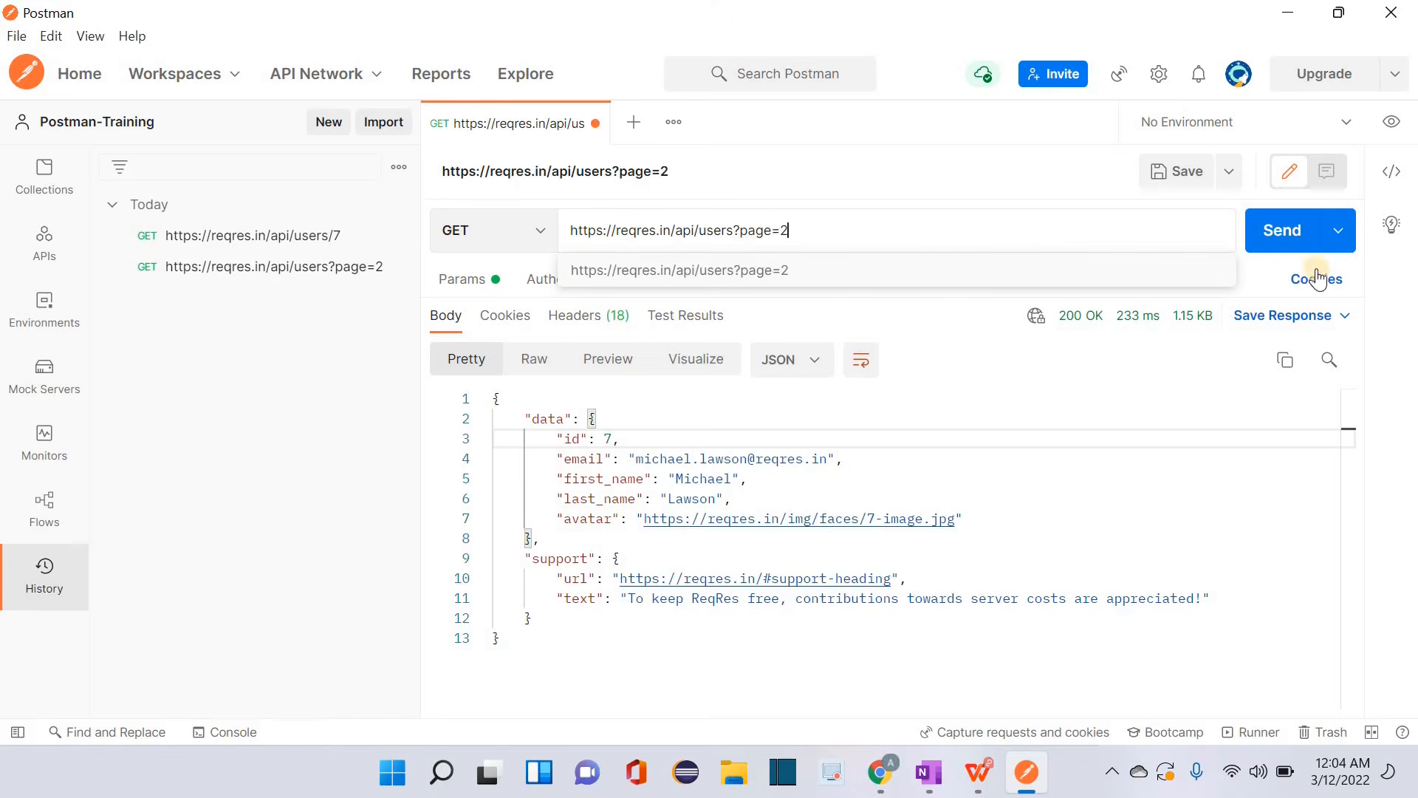
pyautogui.click(1285, 229)
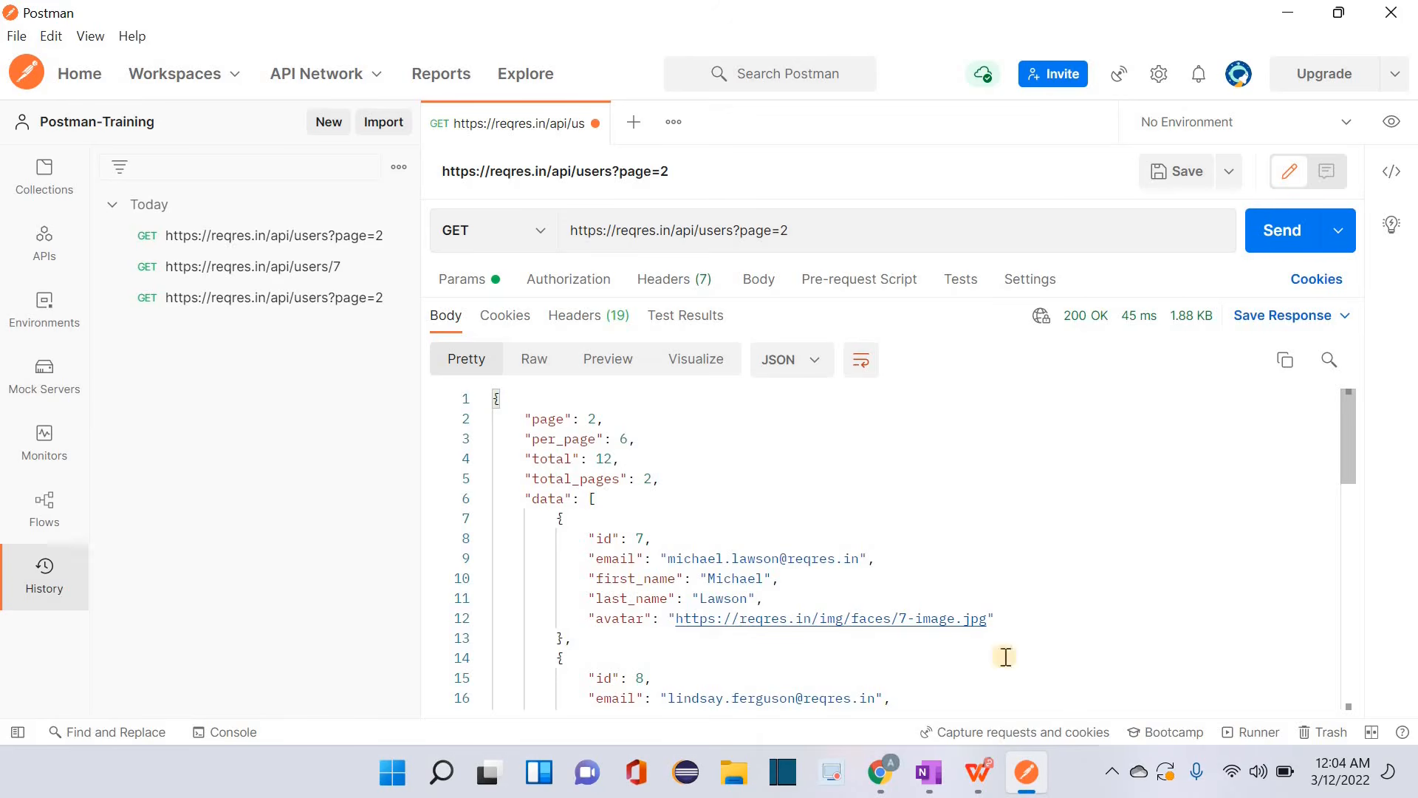
# - View the Single User Not Found example on the Reqres page in Chrome, then compare it with the response status in Postman
pyautogui.click(879, 771)
pyautogui.hotkey('ctrl', 'Tab')
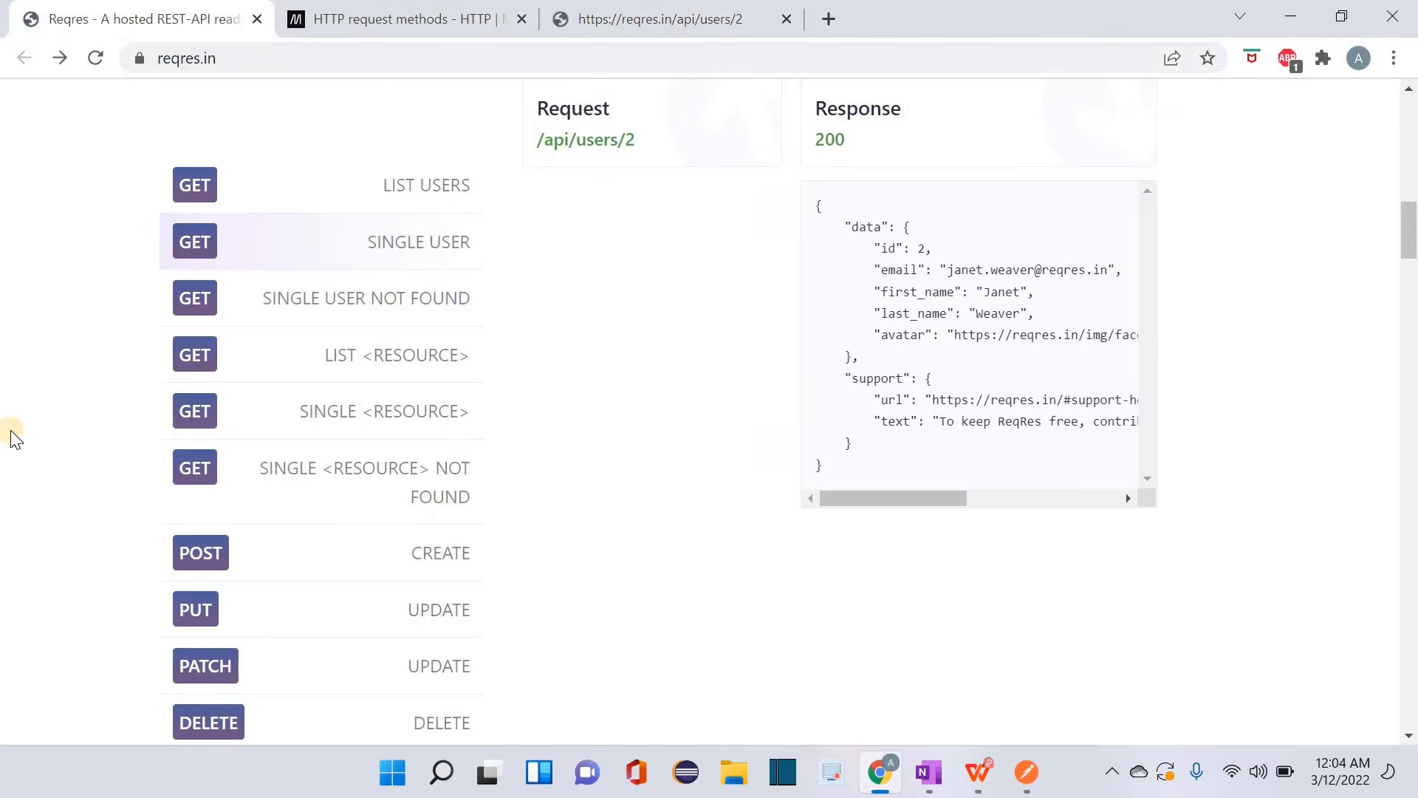
pyautogui.click(367, 306)
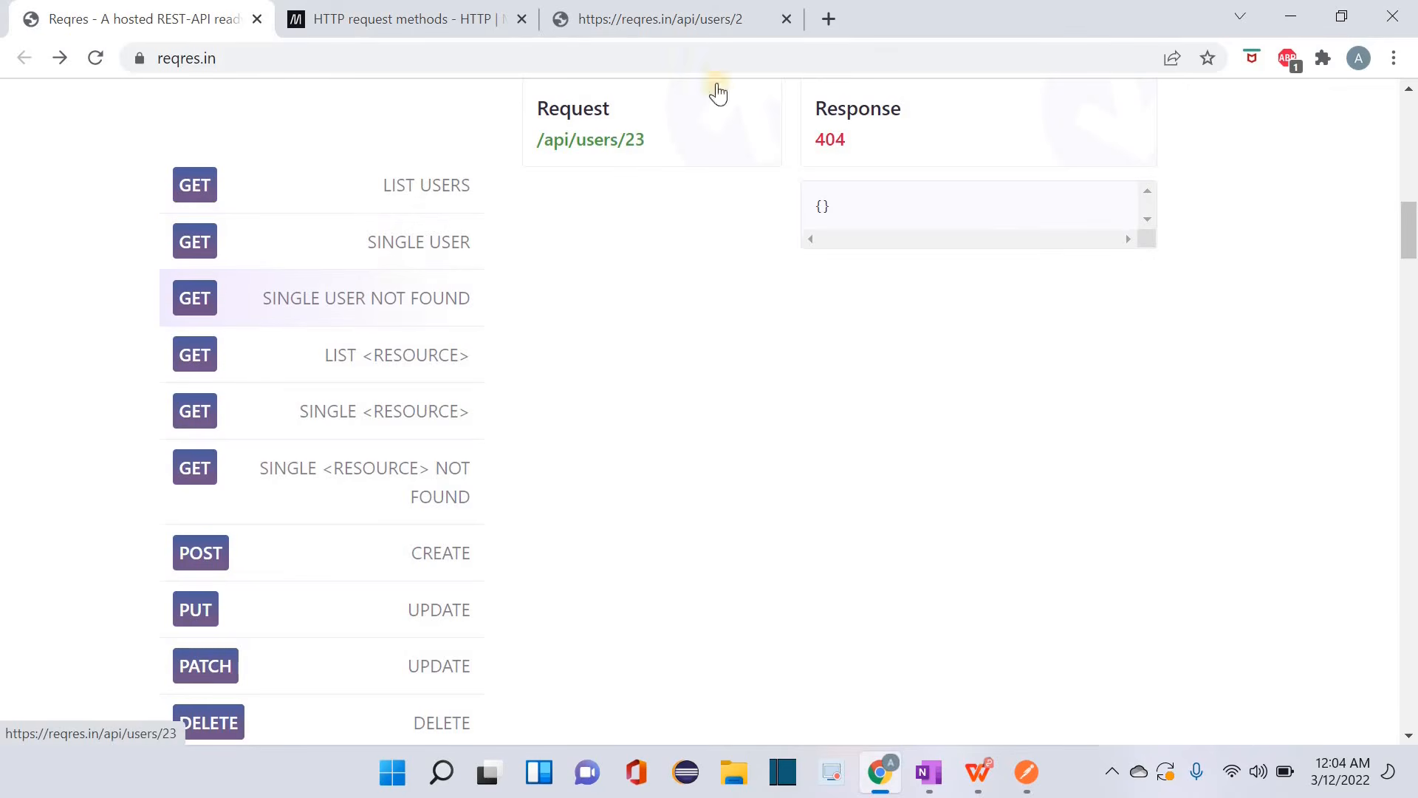
pyautogui.hotkey('alt', 'Tab')
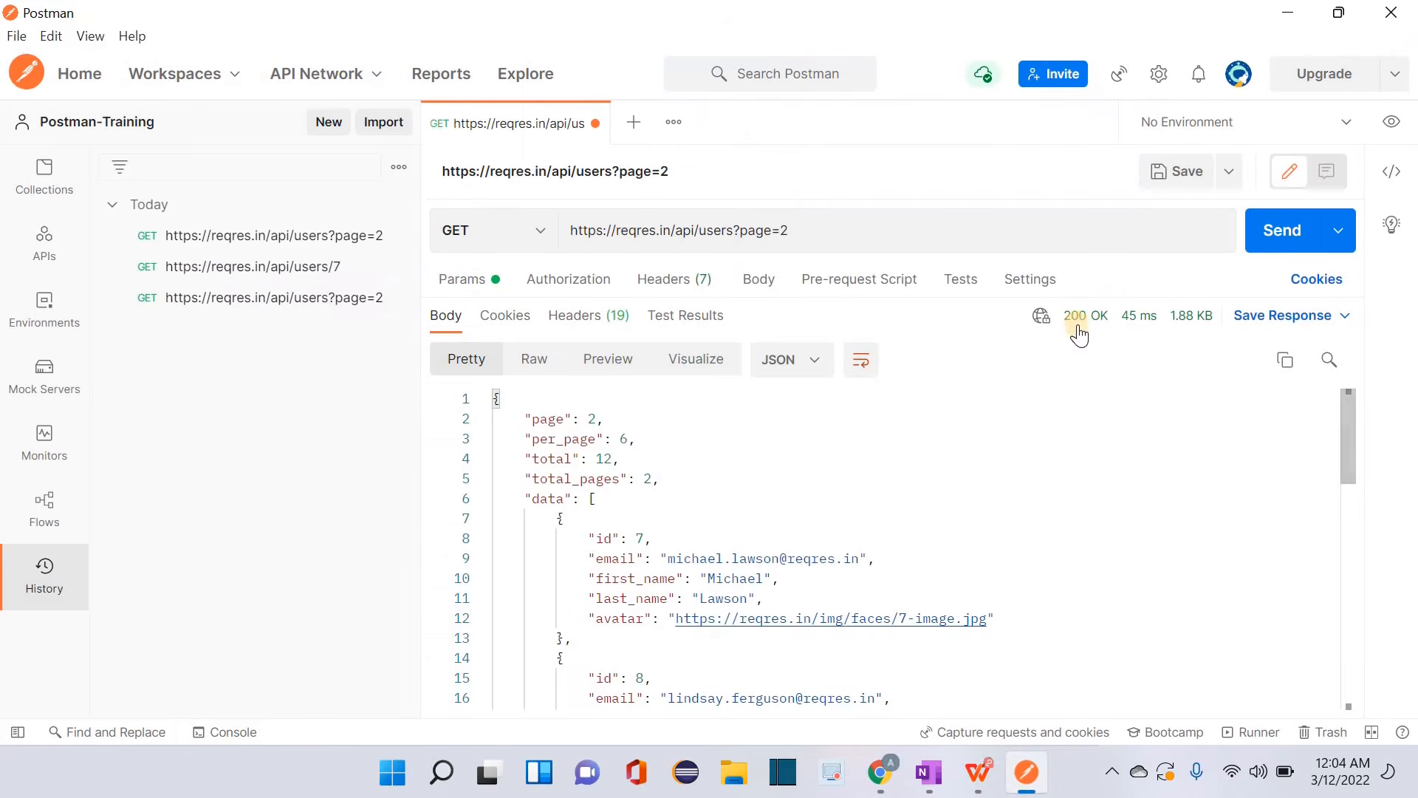
pyautogui.click(891, 787)
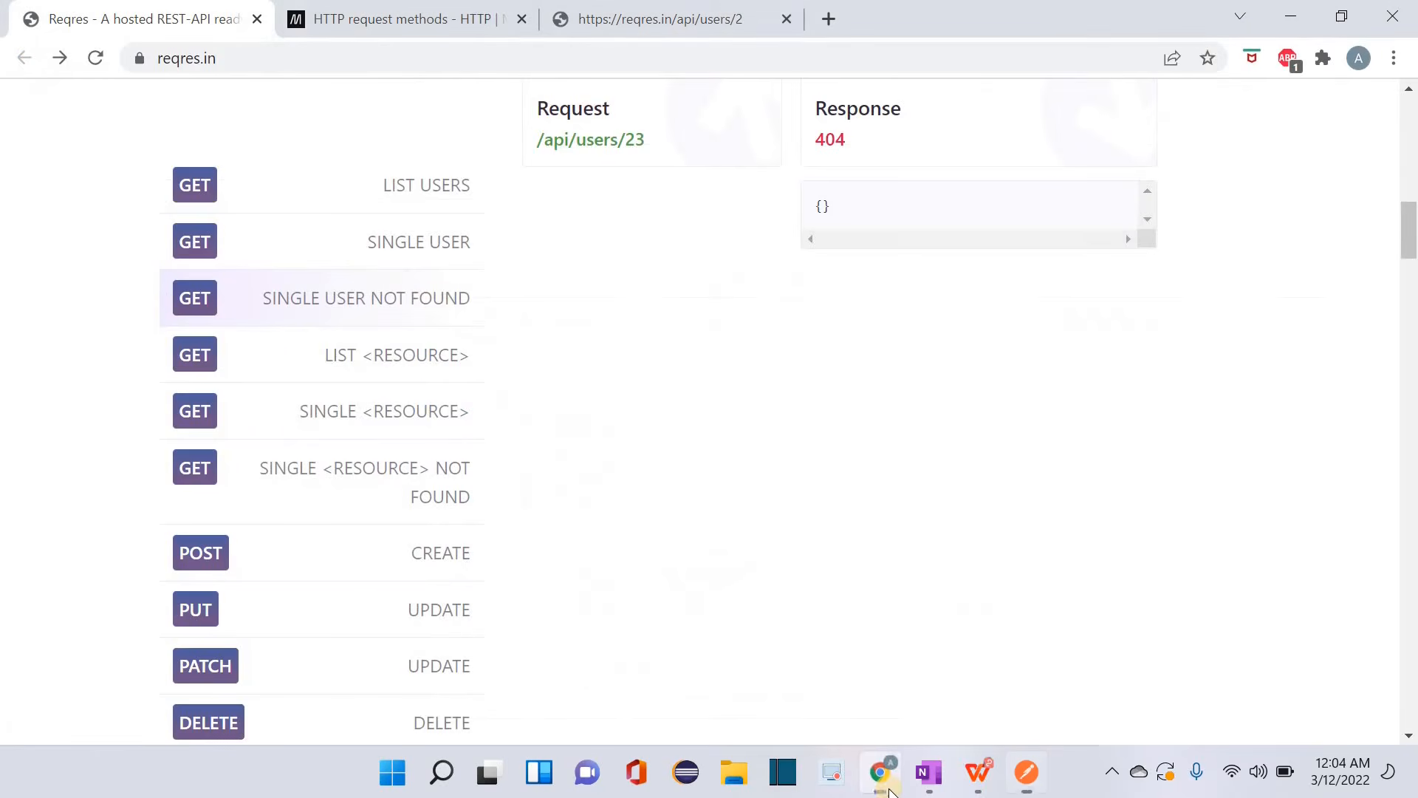
pyautogui.click(631, 11)
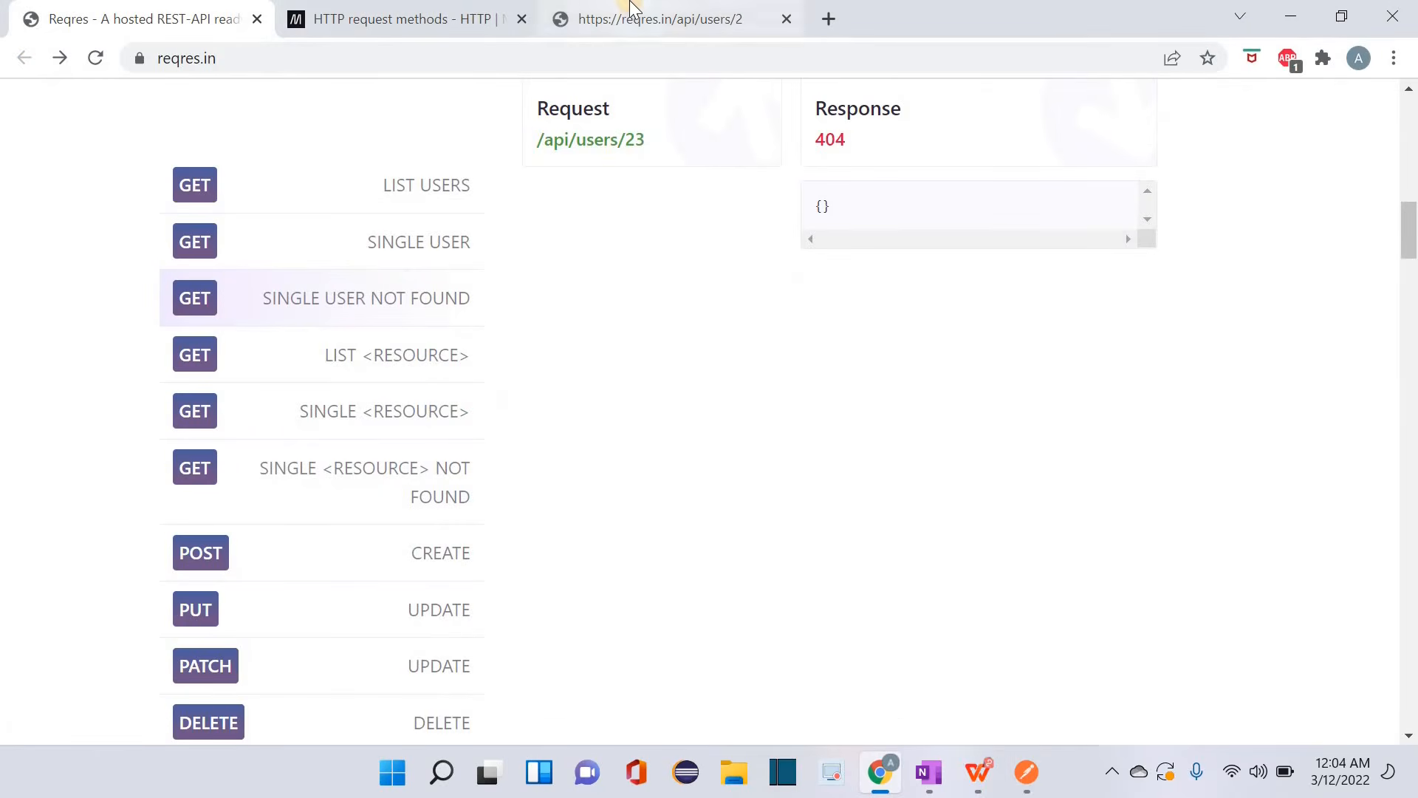
pyautogui.click(331, 56)
pyautogui.click(353, 61)
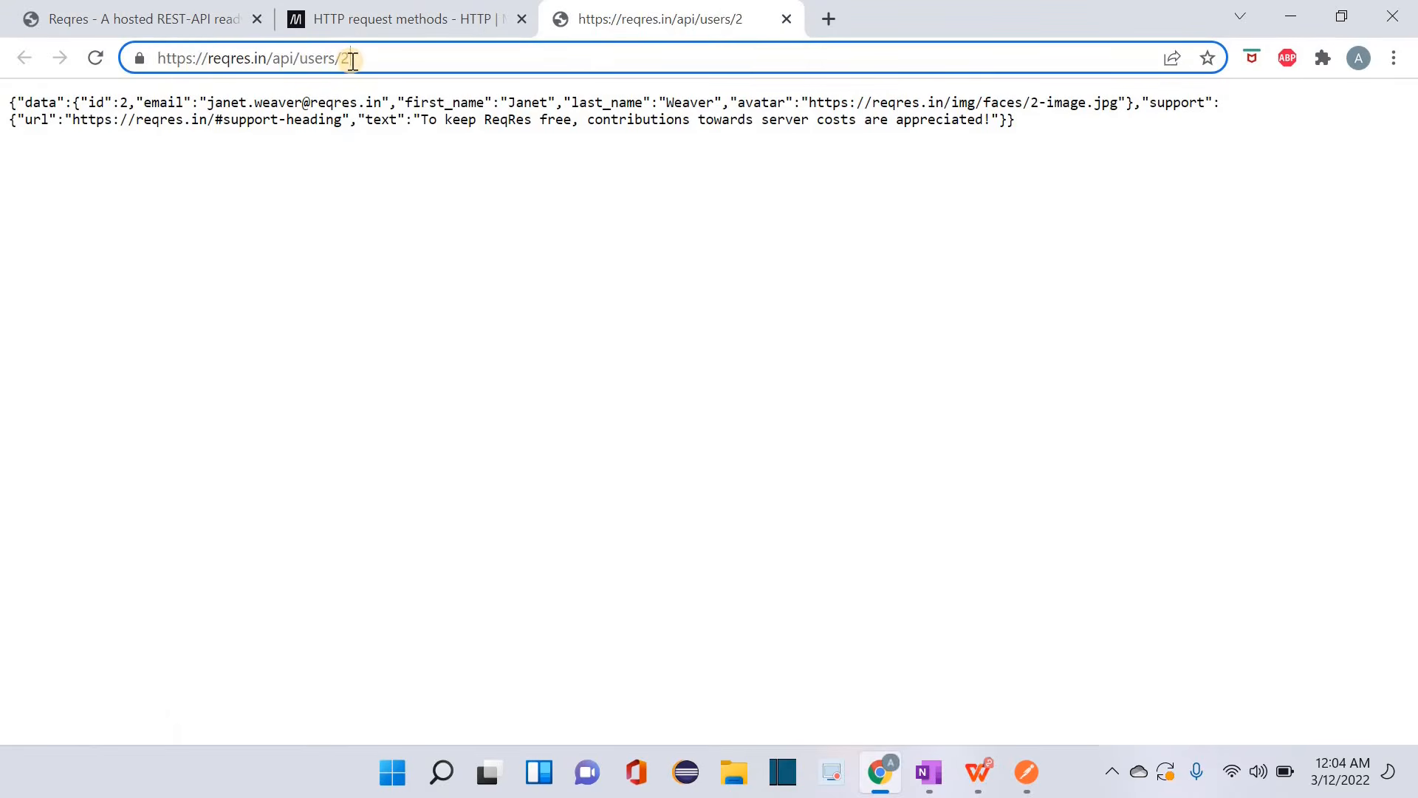
pyautogui.press('BackSpace')
pyautogui.write('330')
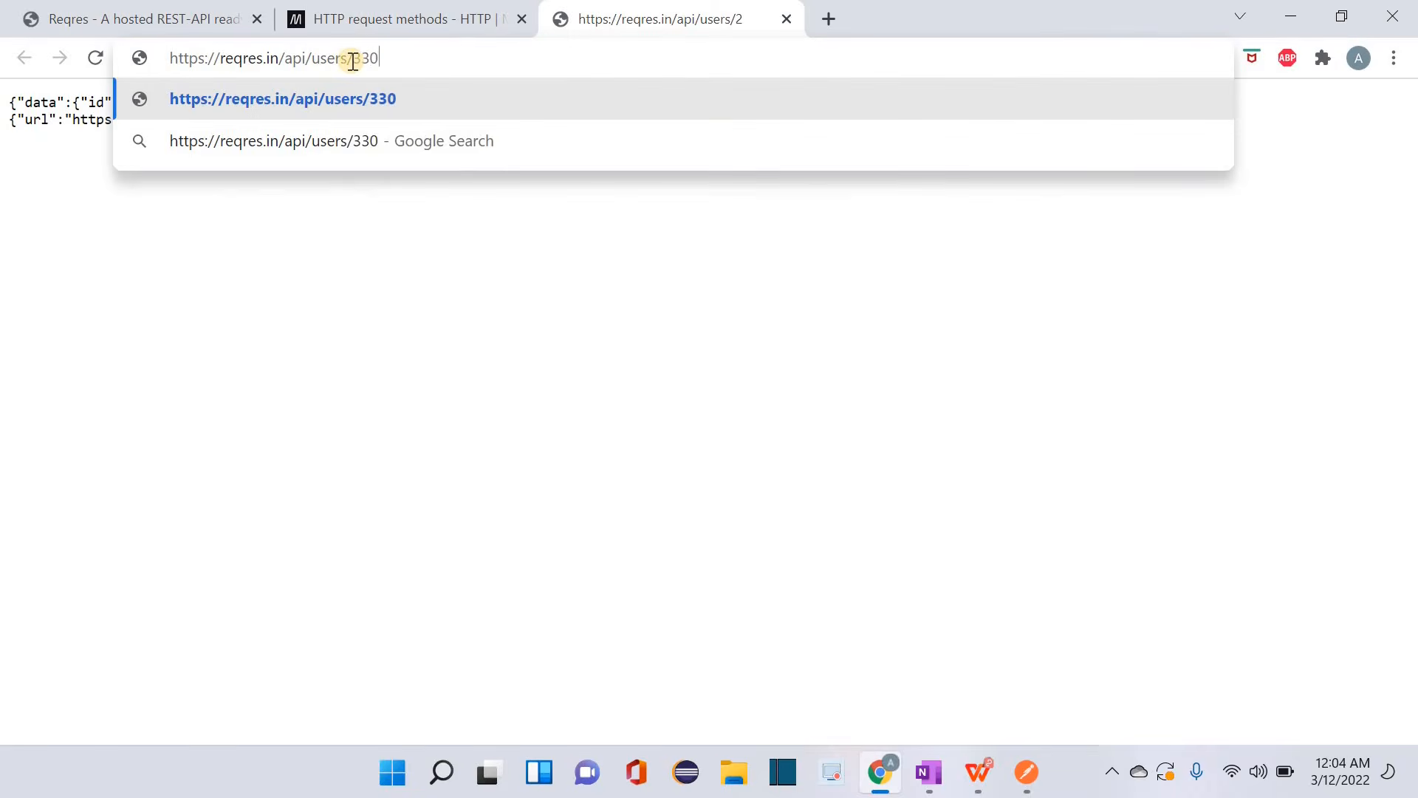
pyautogui.press('Return')
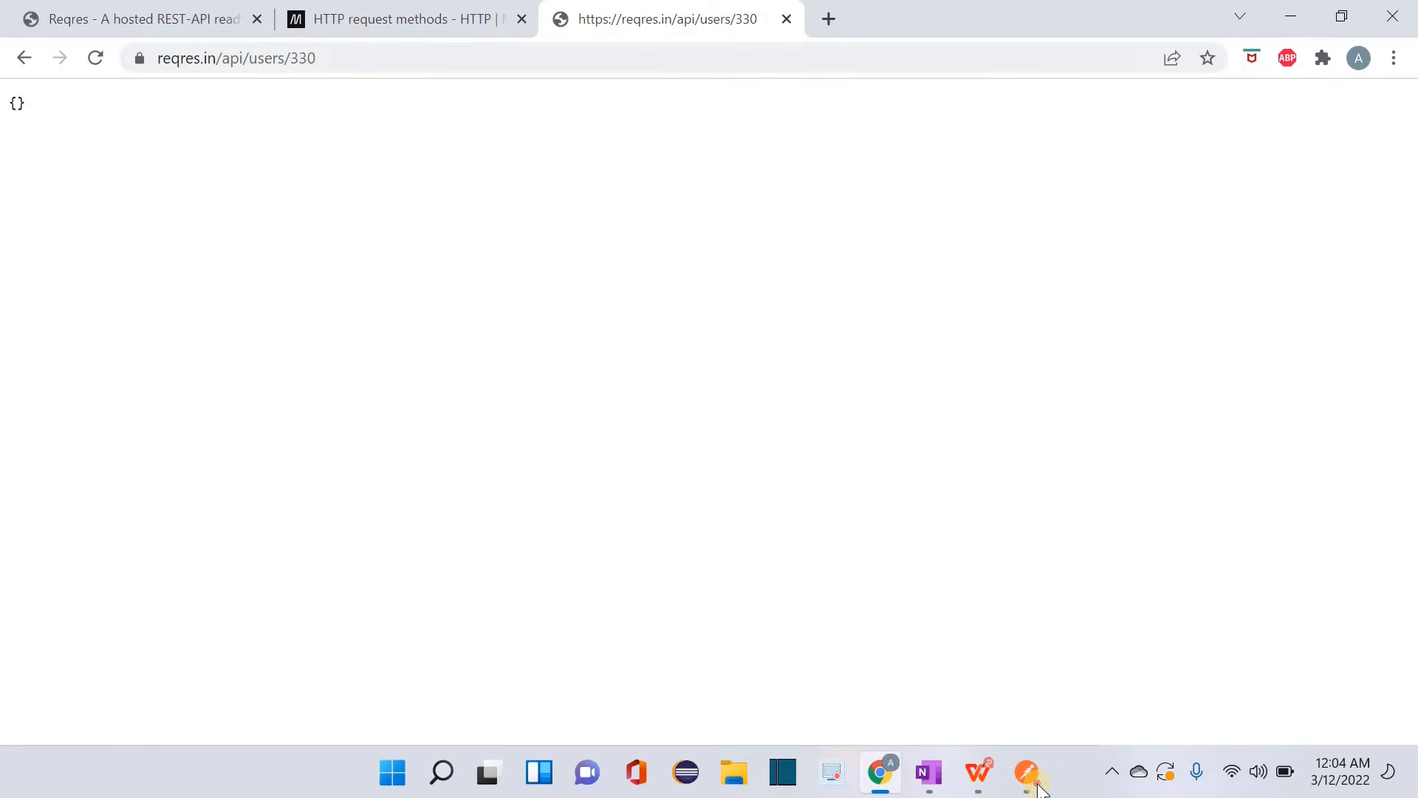
pyautogui.click(1027, 772)
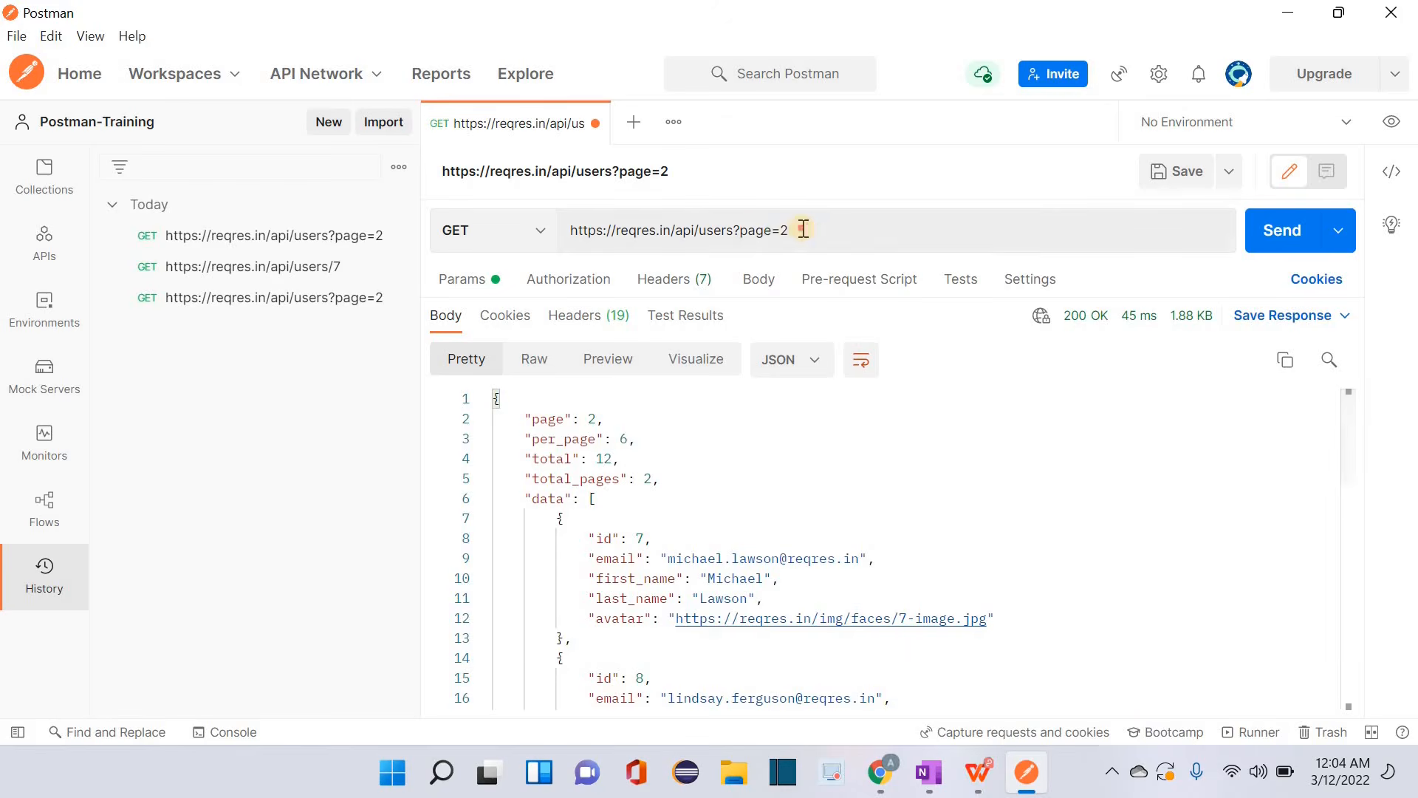
pyautogui.click(730, 230)
pyautogui.hotkey('shift', 'End')
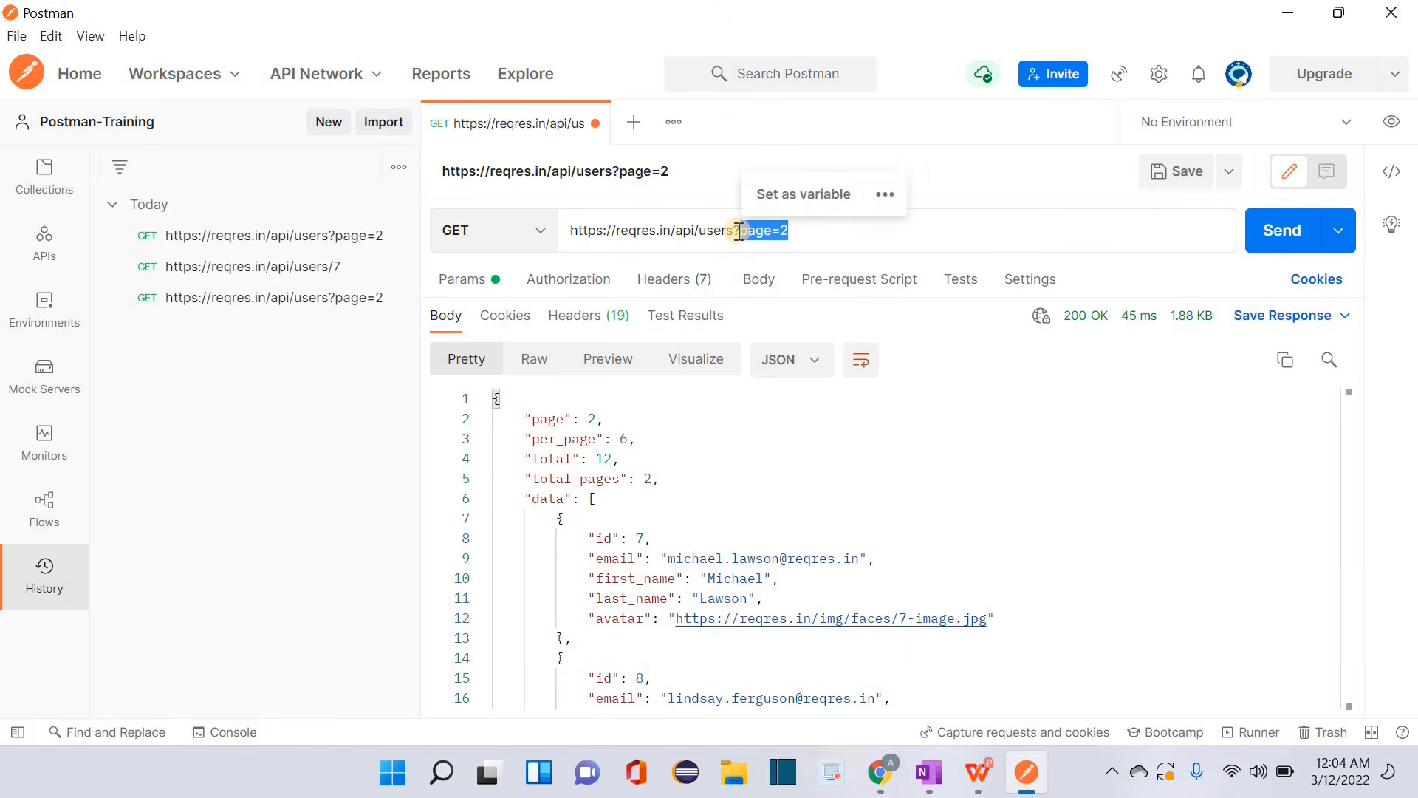
pyautogui.press('BackSpace')
pyautogui.press('BackSpace')
pyautogui.write('/330')
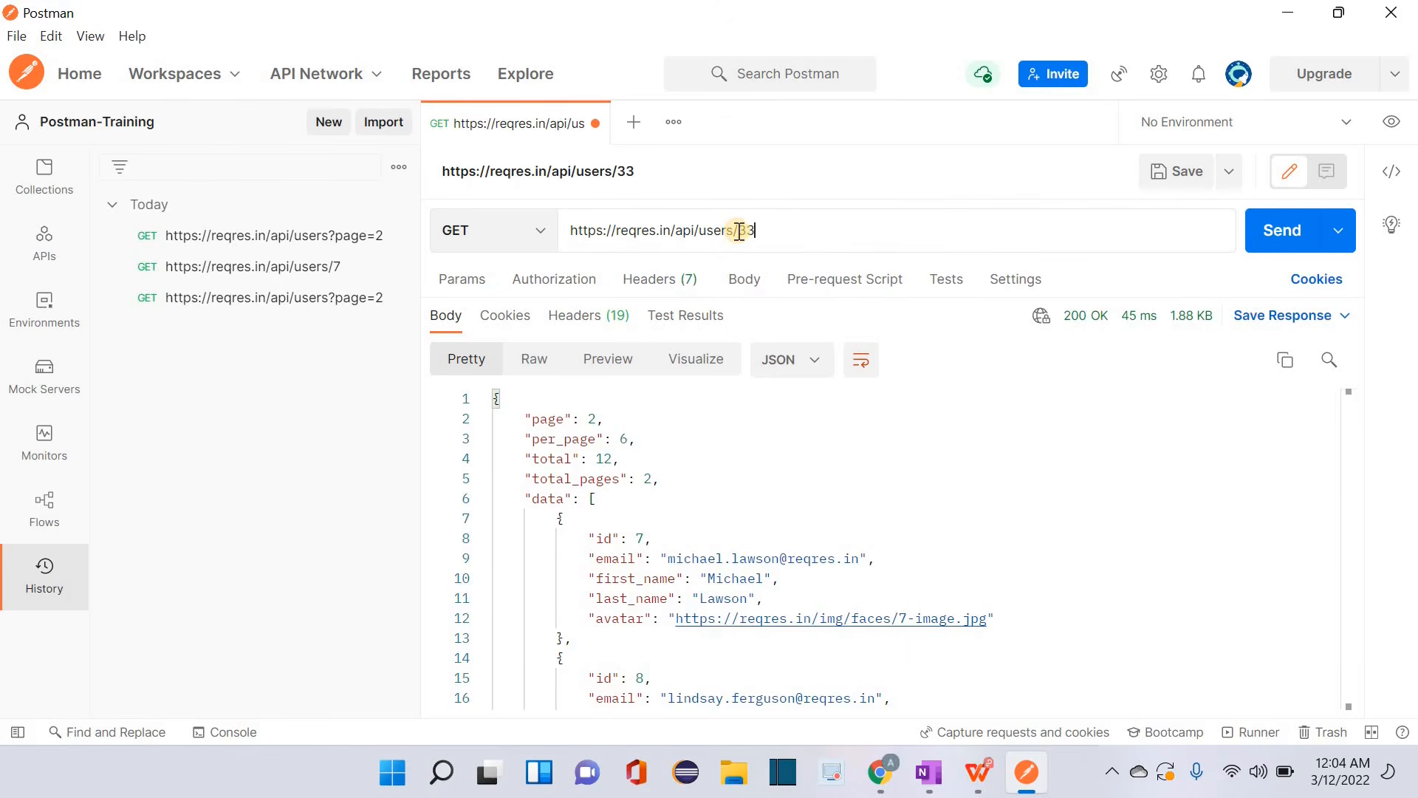
pyautogui.click(1292, 243)
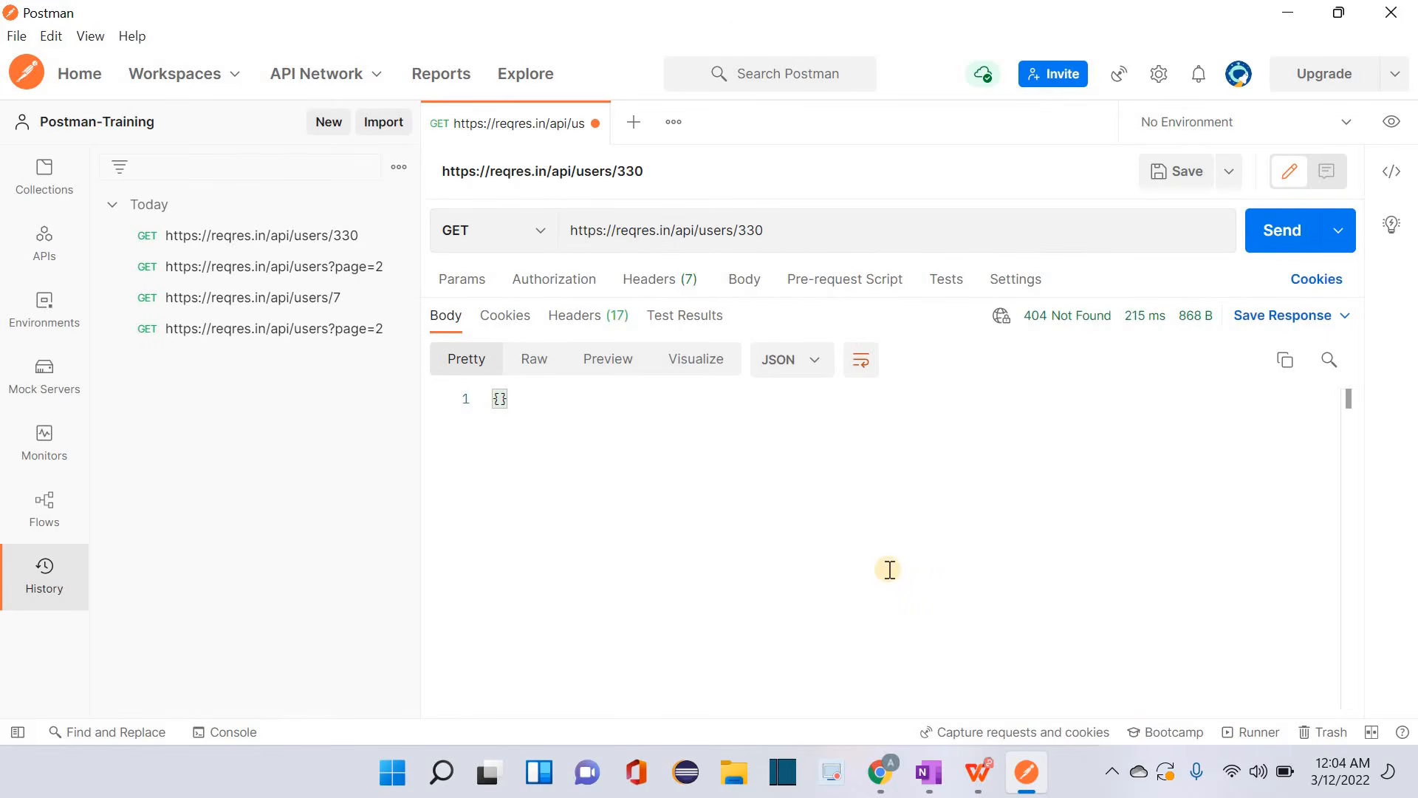
# - Examine the response body and read the description of the response's status code
pyautogui.moveTo(507, 400); pyautogui.dragTo(491, 400)
pyautogui.moveTo(1075, 323)
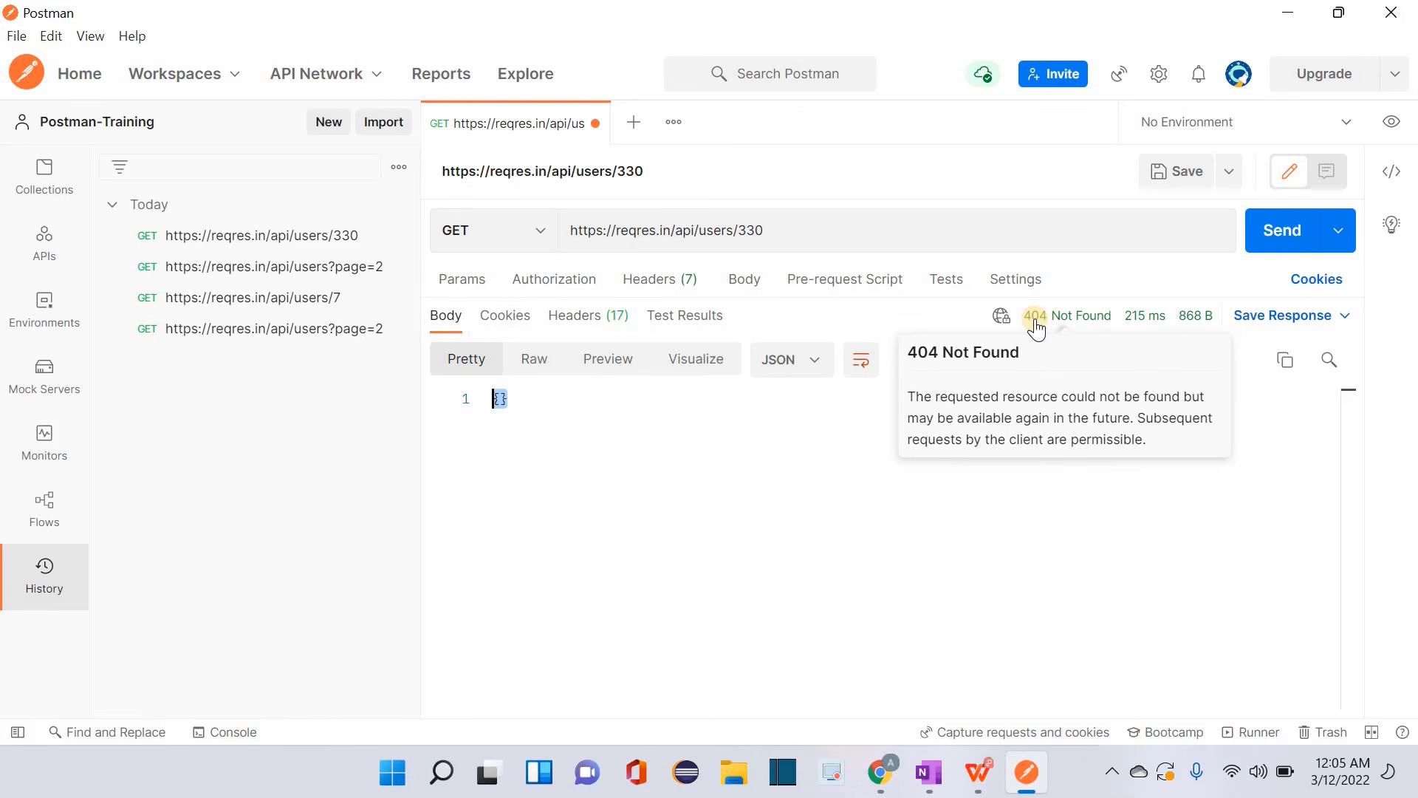
pyautogui.doubleClick(1035, 397)
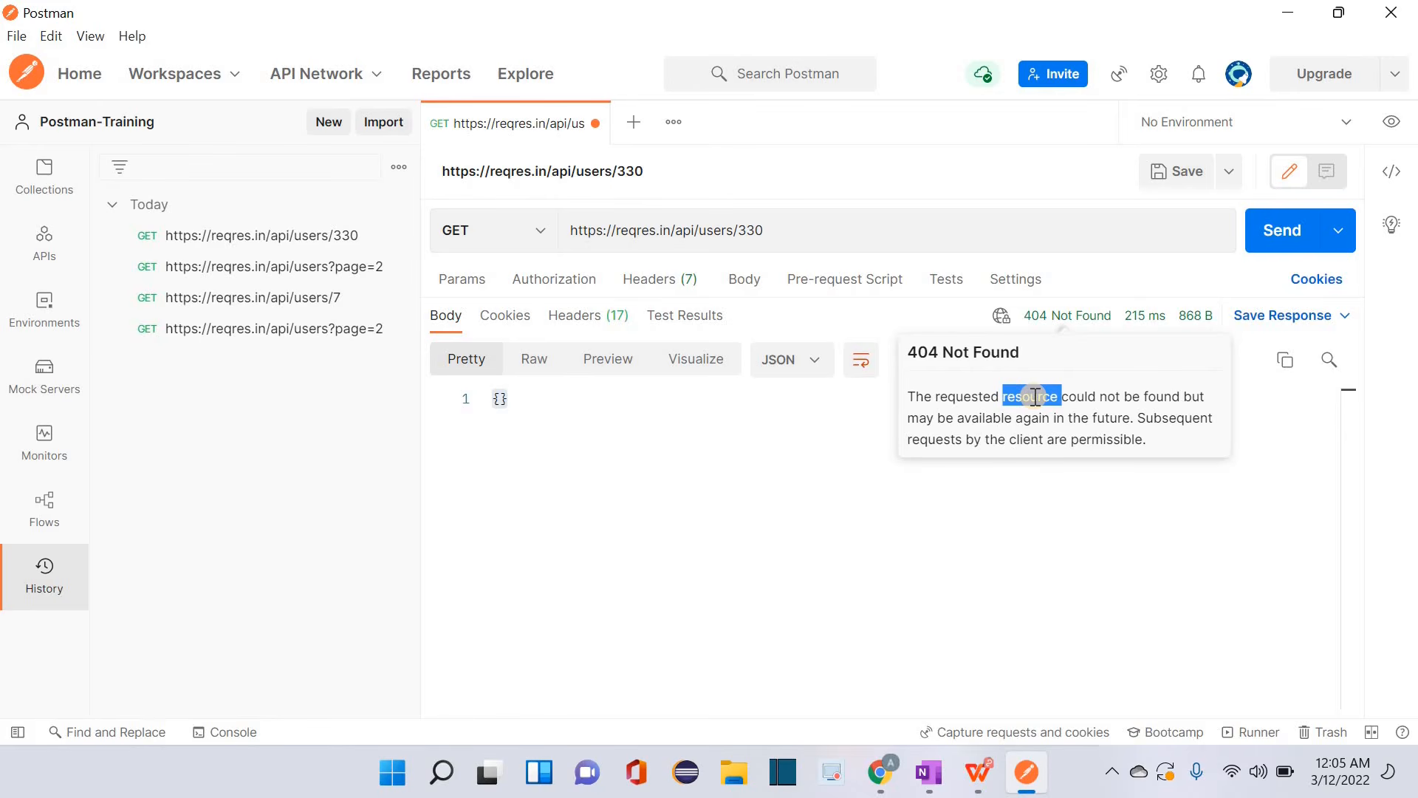
pyautogui.click(776, 500)
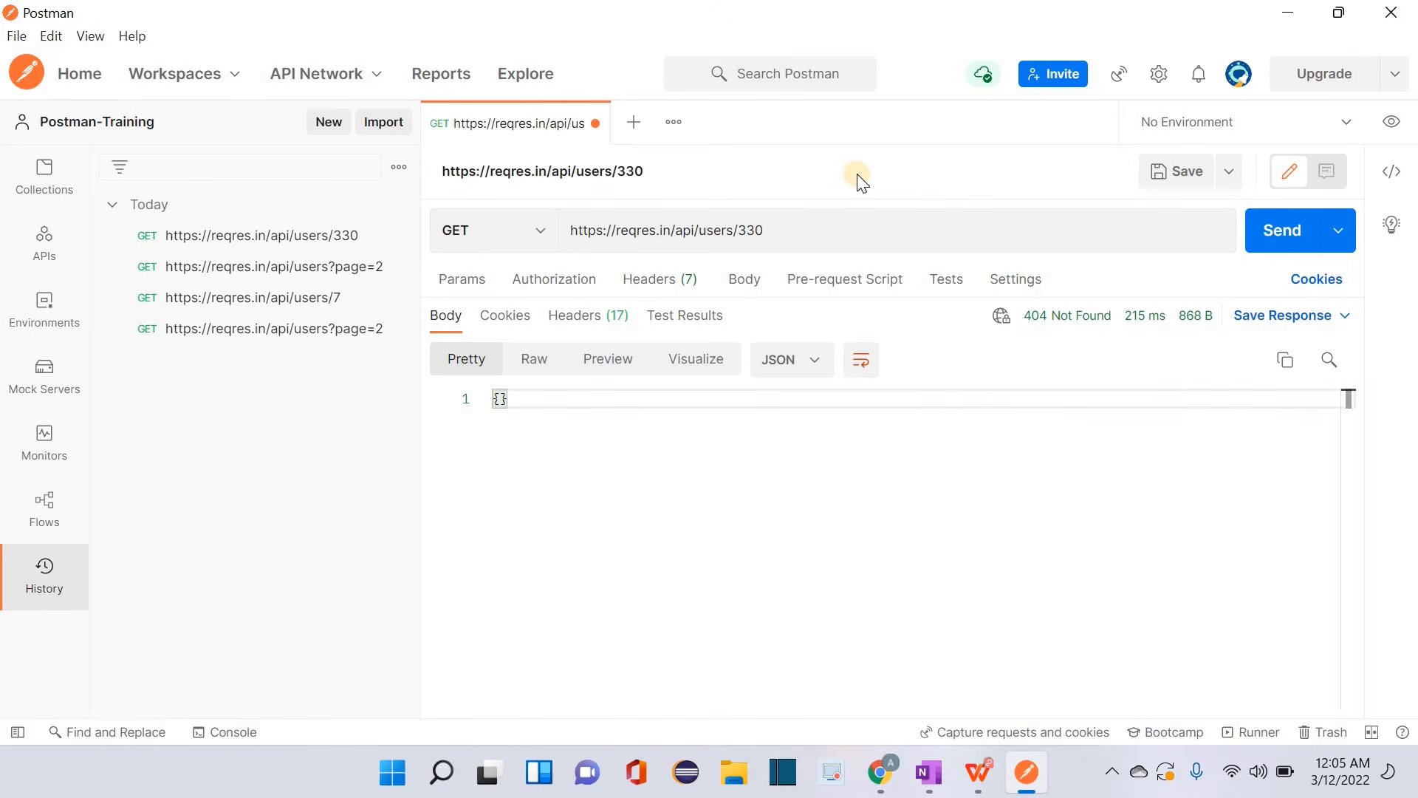
# - Review the remaining request examples on the Reqres page in Chrome, then return to Postman
pyautogui.click(879, 772)
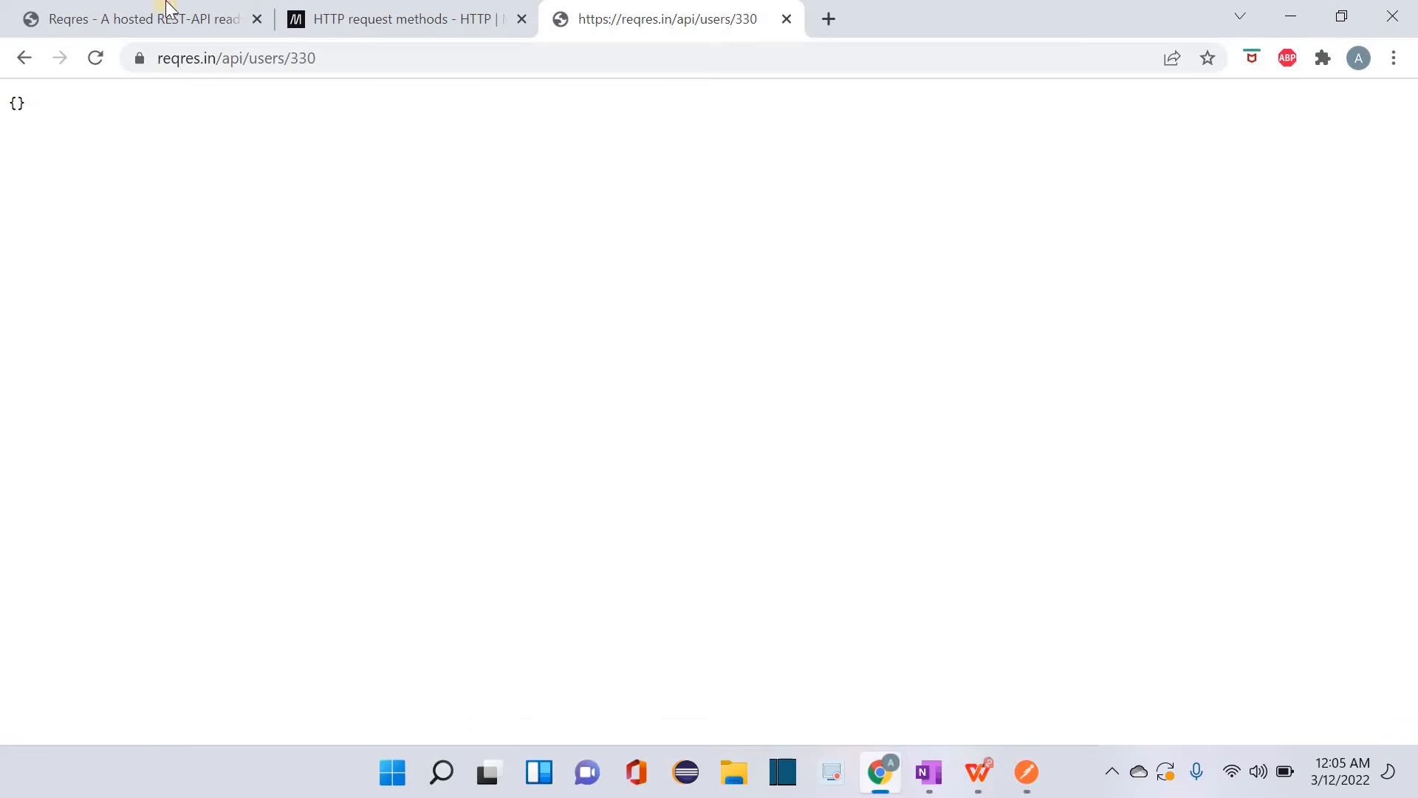
pyautogui.click(110, 15)
pyautogui.scroll(-3, 62, 493)
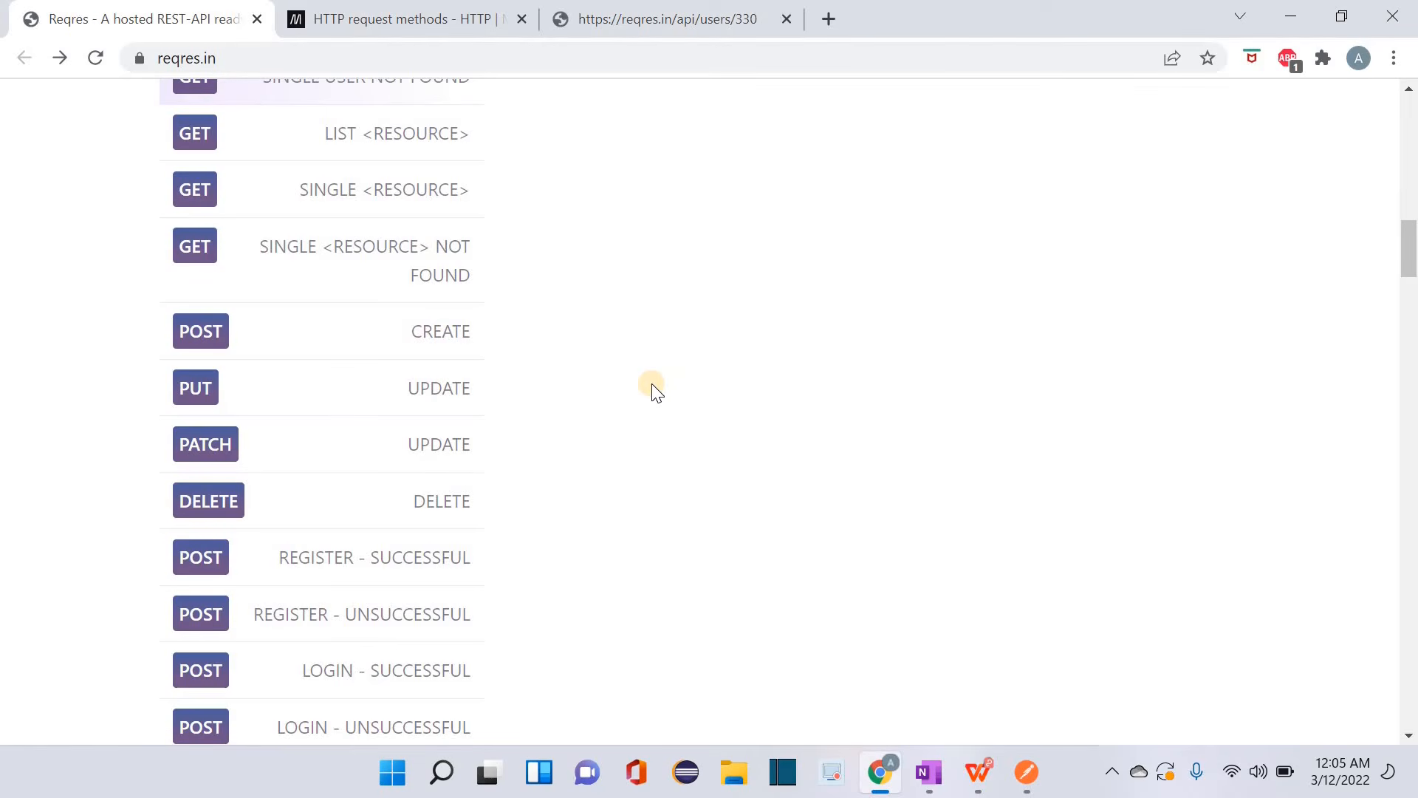
pyautogui.scroll(-2, 653, 388)
pyautogui.scroll(-1, 653, 388)
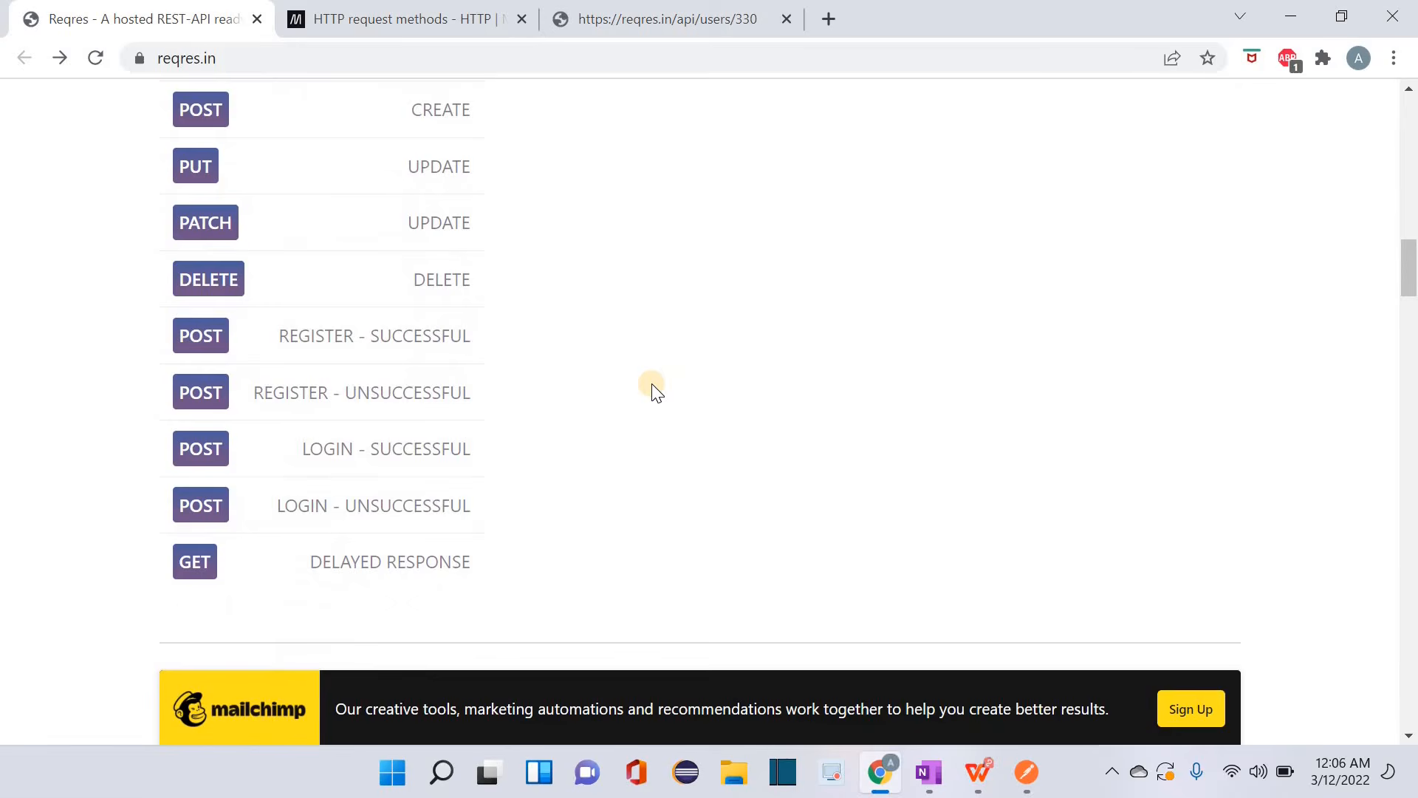
pyautogui.click(1027, 772)
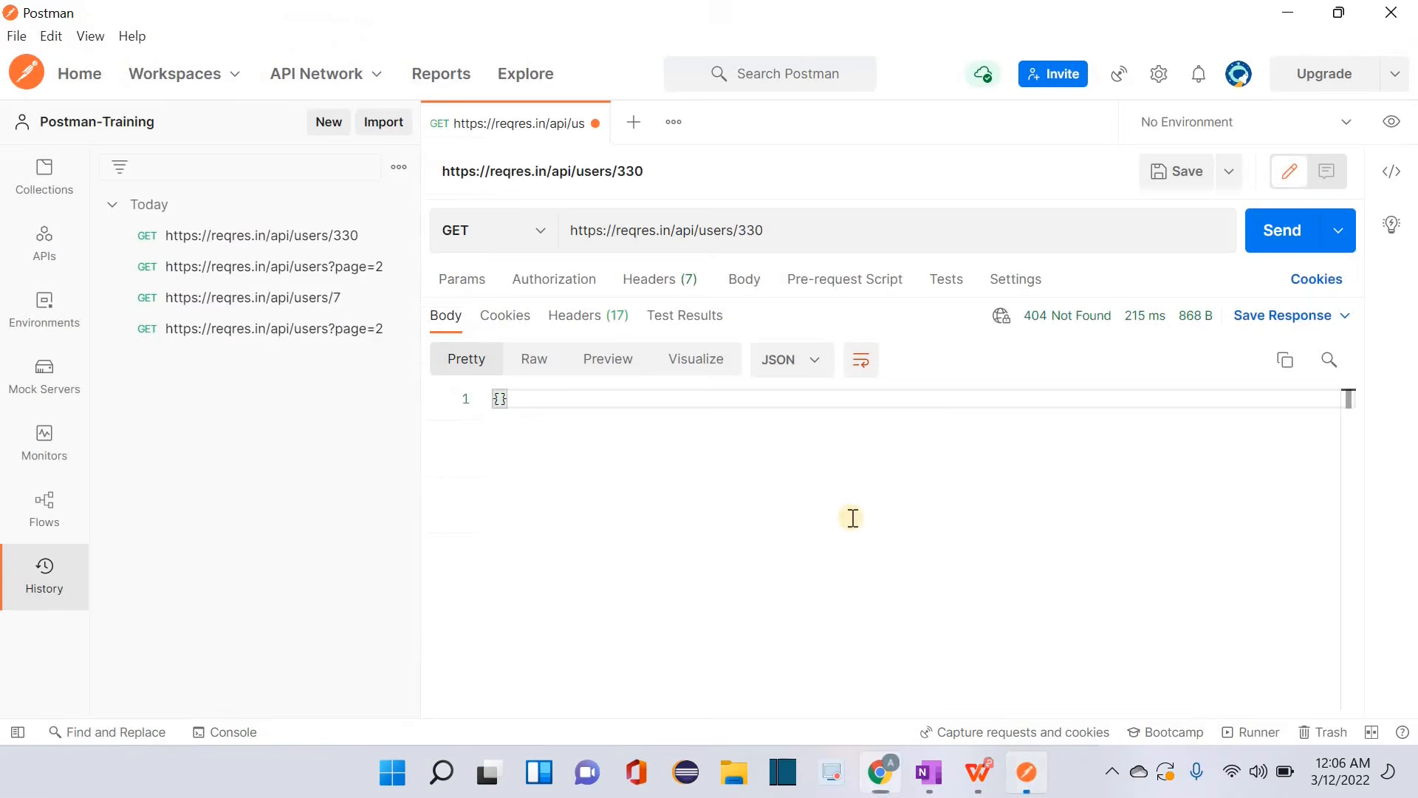